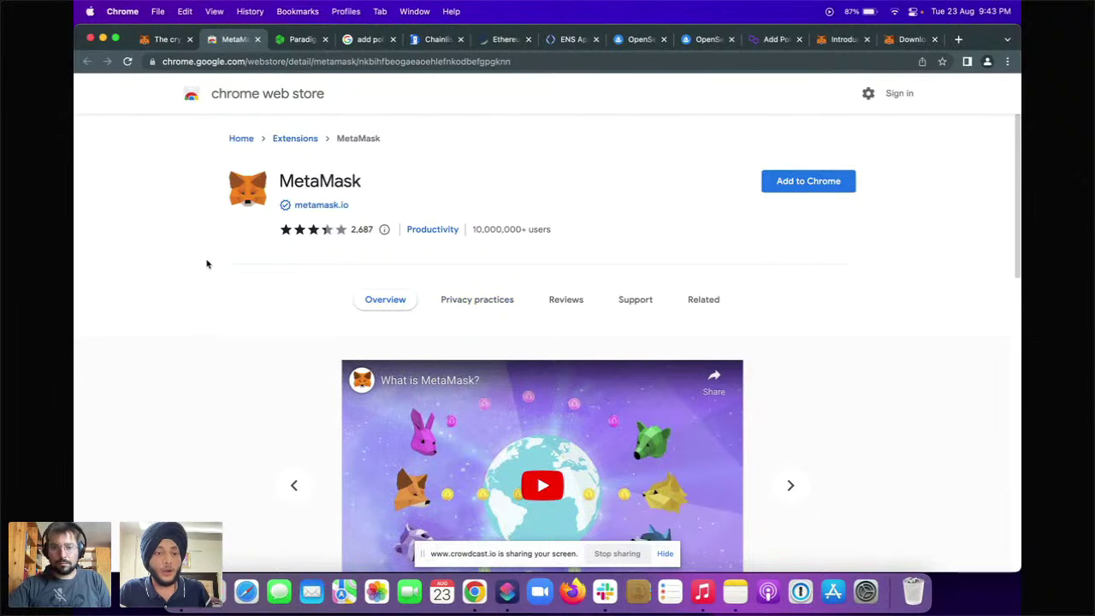
- Add the MetaMask extension to Chrome from the Web Store and confirm the installation
mouse_move(287, 207)
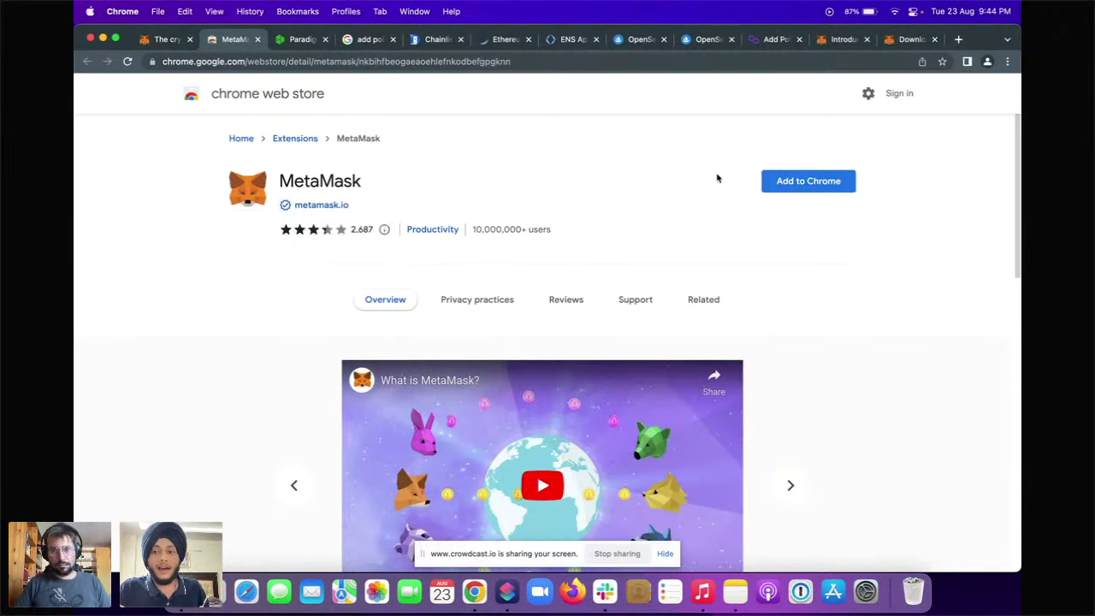
click(805, 188)
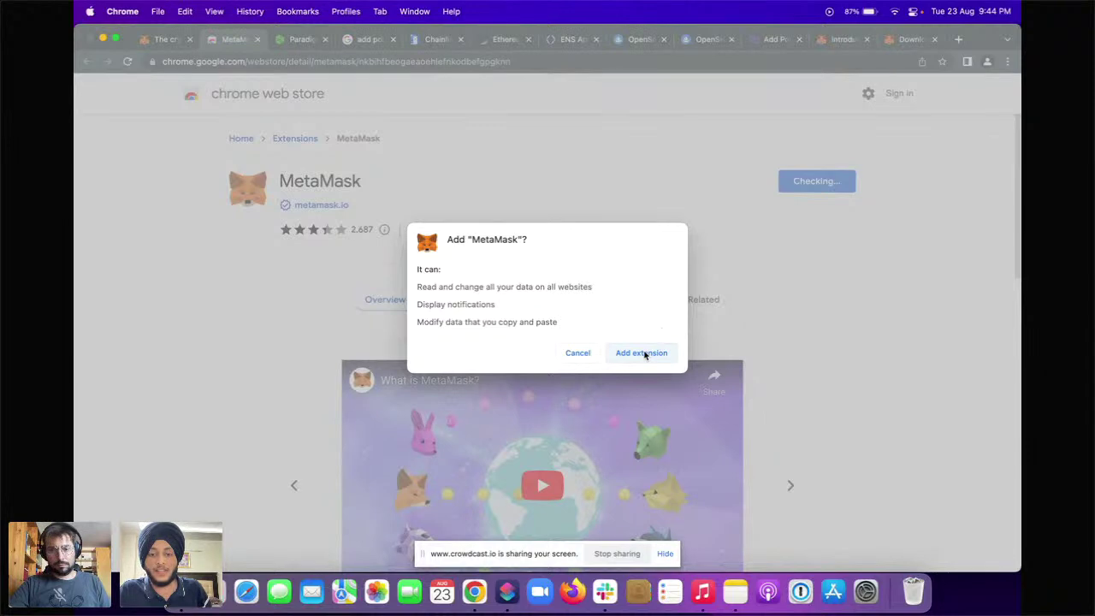
click(642, 353)
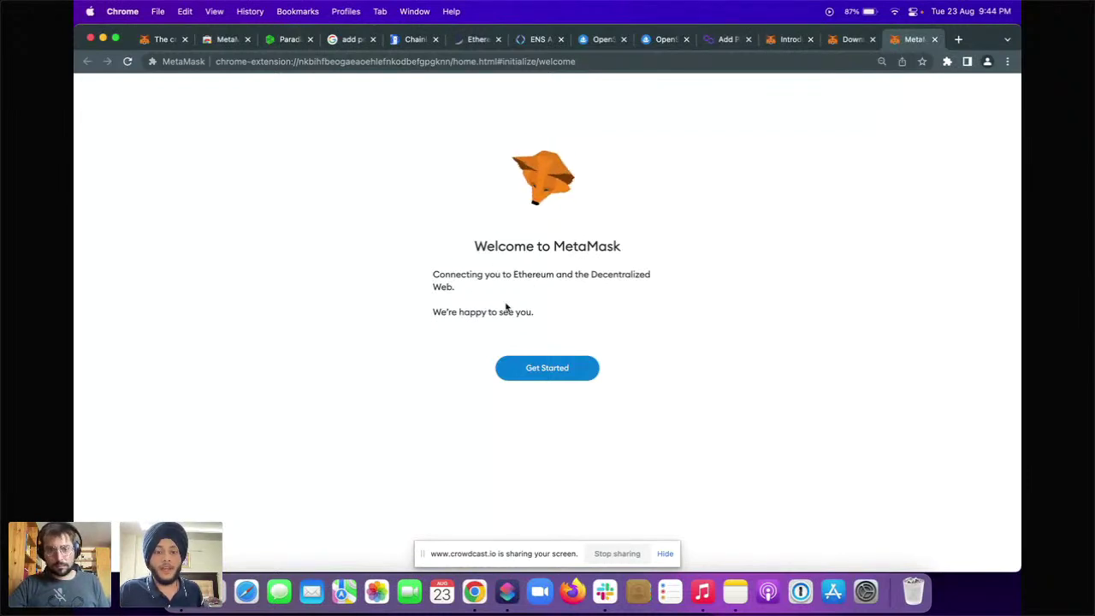
- Enlarge the Welcome page, choose Get Started, and agree to share anonymous usage data
key(super+equal)
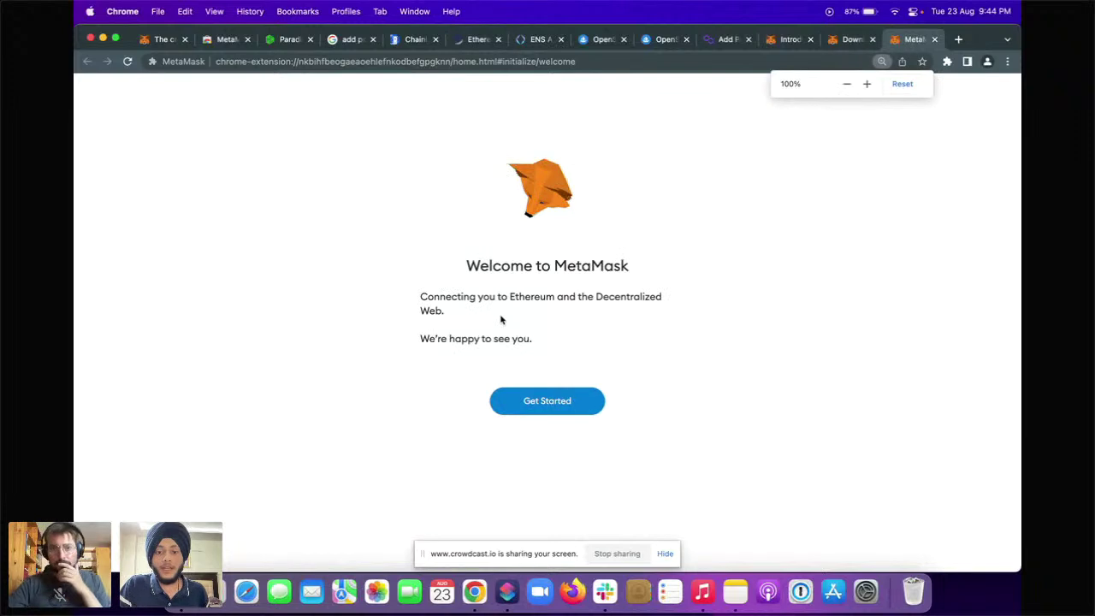
click(561, 404)
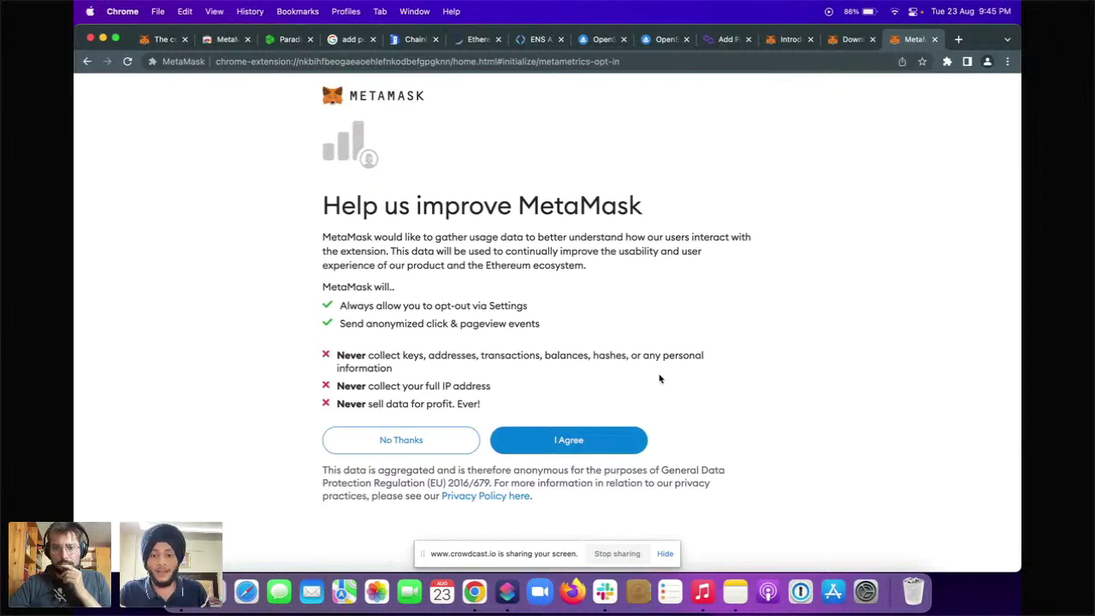
click(568, 440)
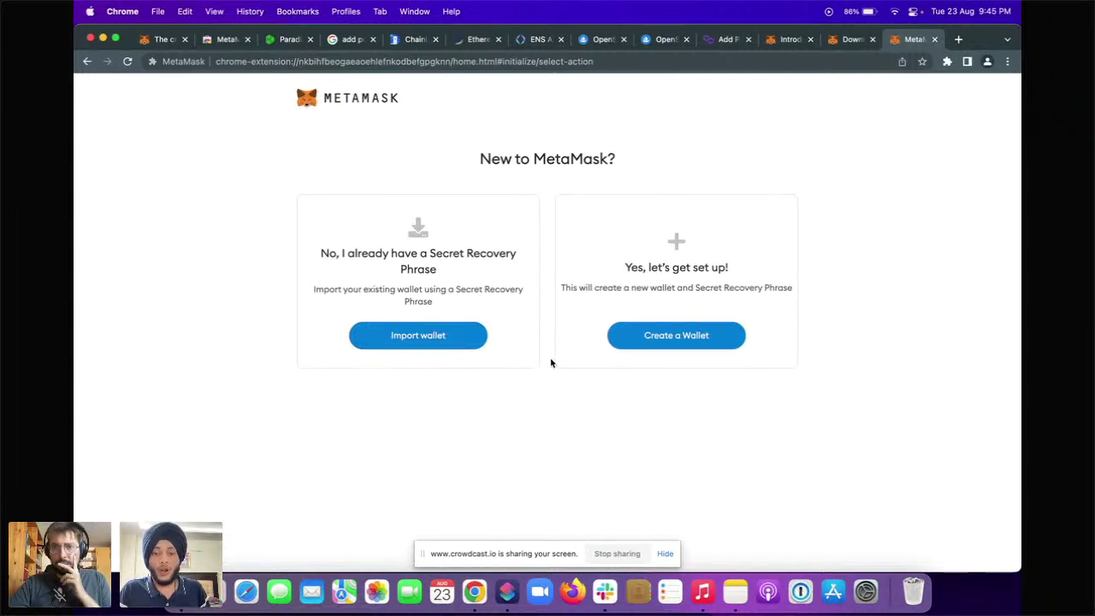
- Choose Create a Wallet, enter and confirm a new password, accept the Terms of Use, and create it
click(662, 341)
click(663, 341)
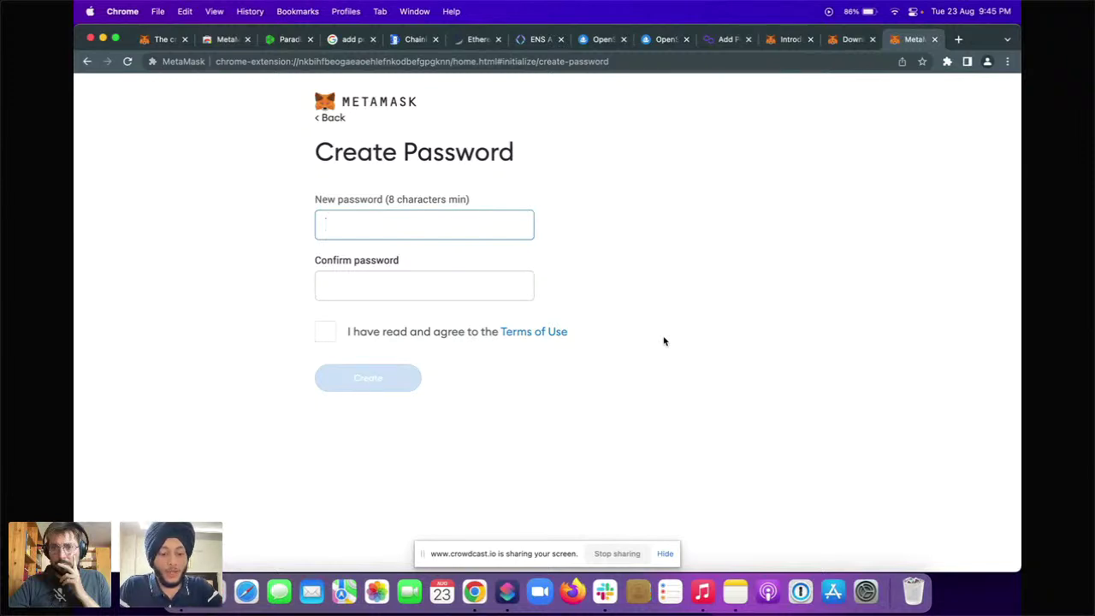
text(•••••••••)
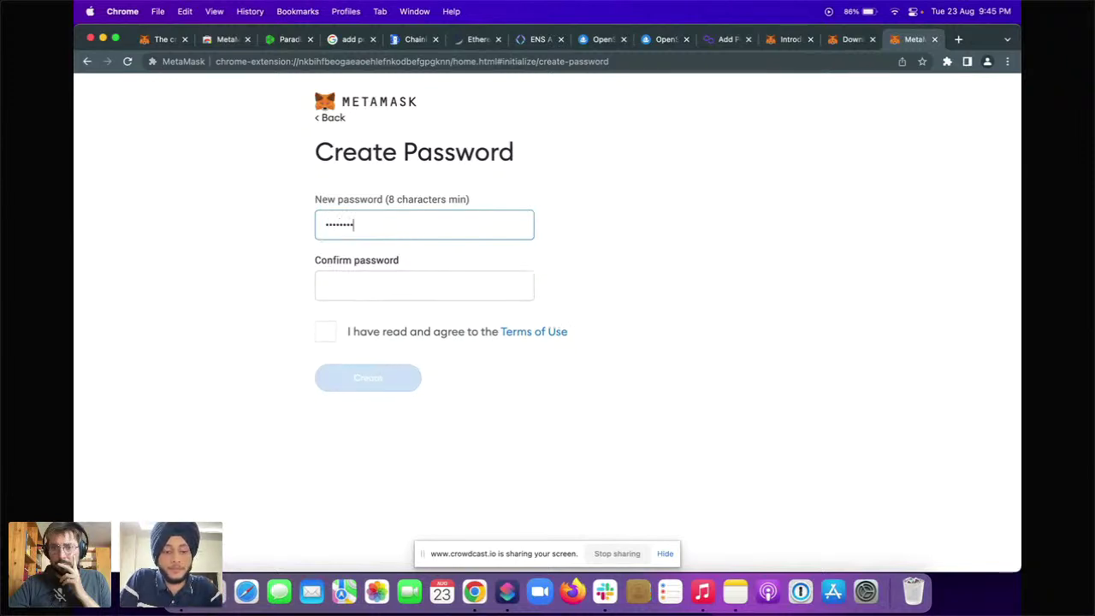
click(424, 285)
text(••••)
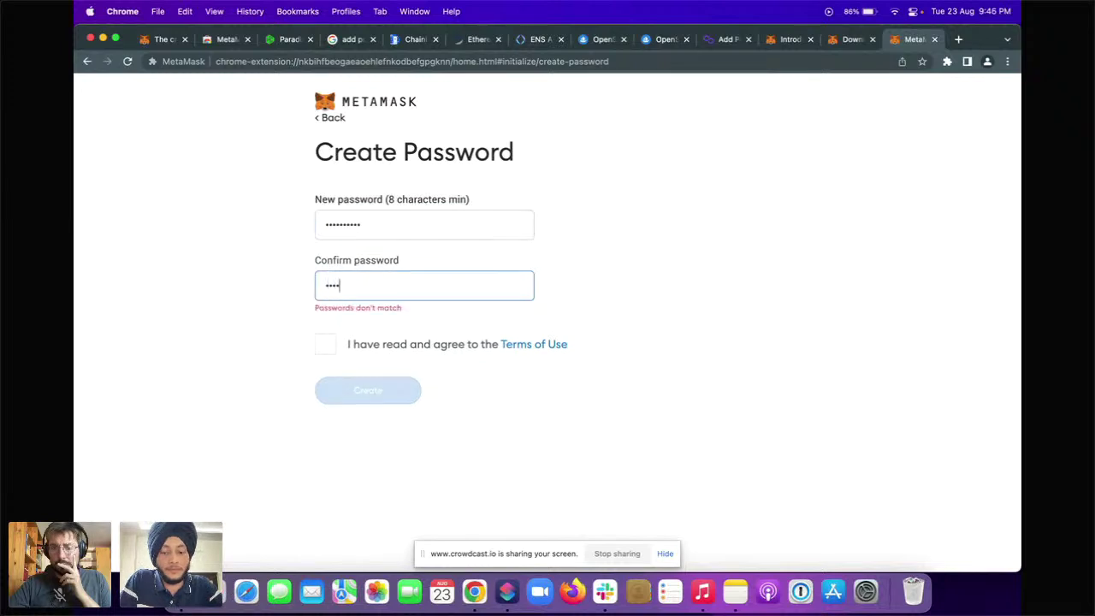
text(••••••)
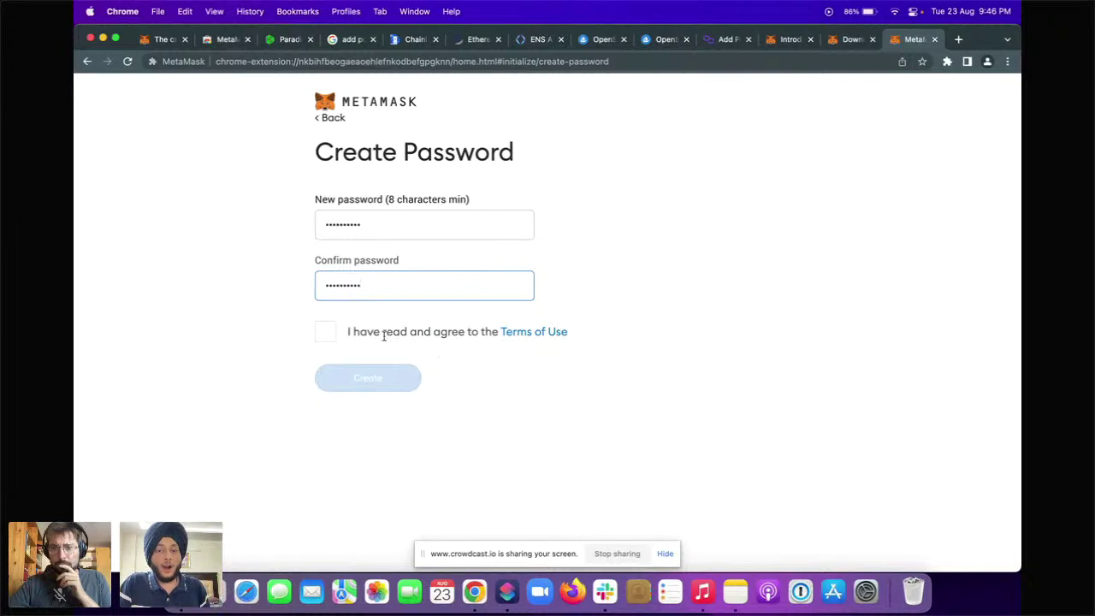
click(325, 333)
click(373, 380)
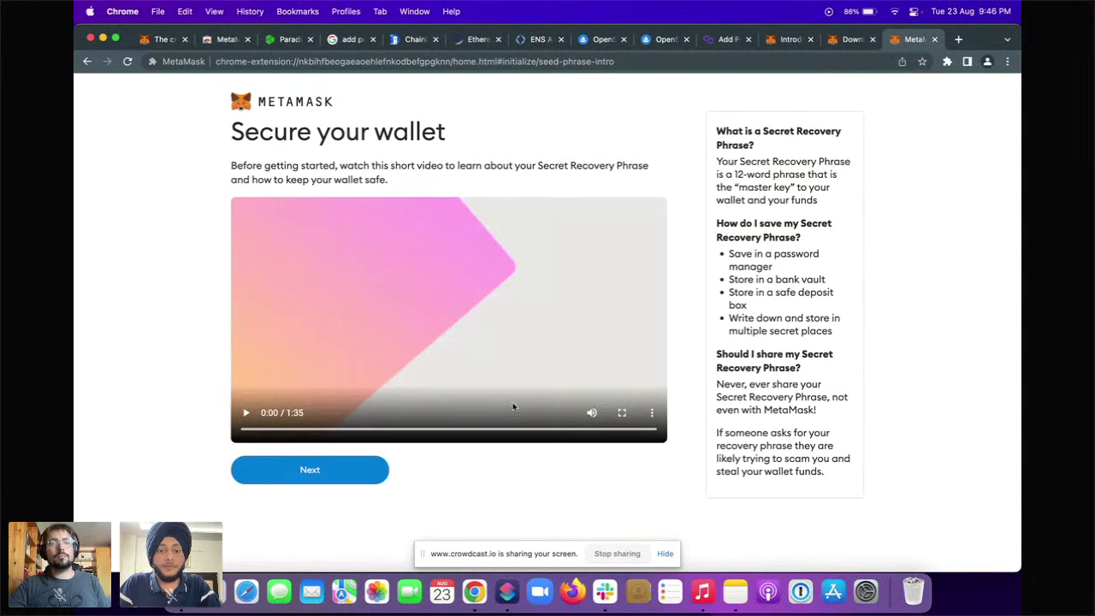
- Play the recovery-phrase intro video, glance at the slideshow, then go to the Crowdcast event tab
click(530, 383)
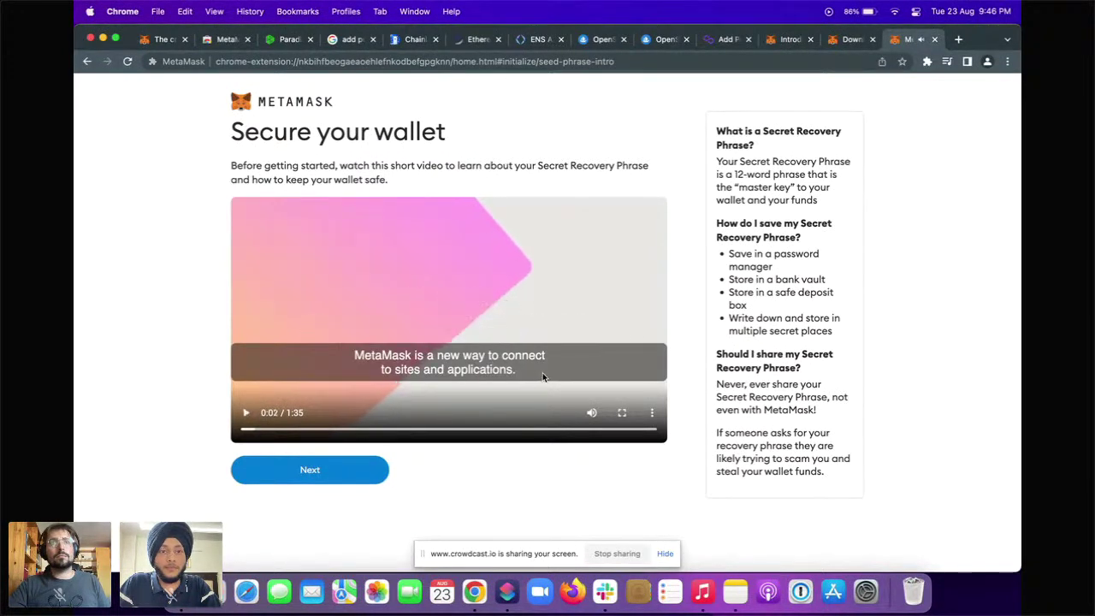
key(ctrl+Right)
key(Escape)
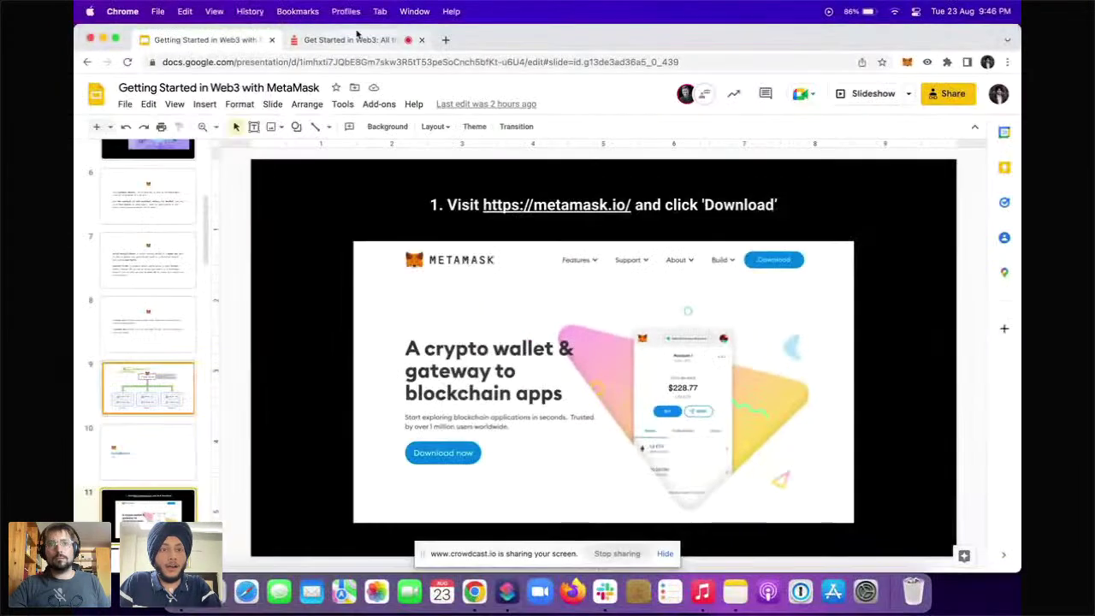
click(357, 38)
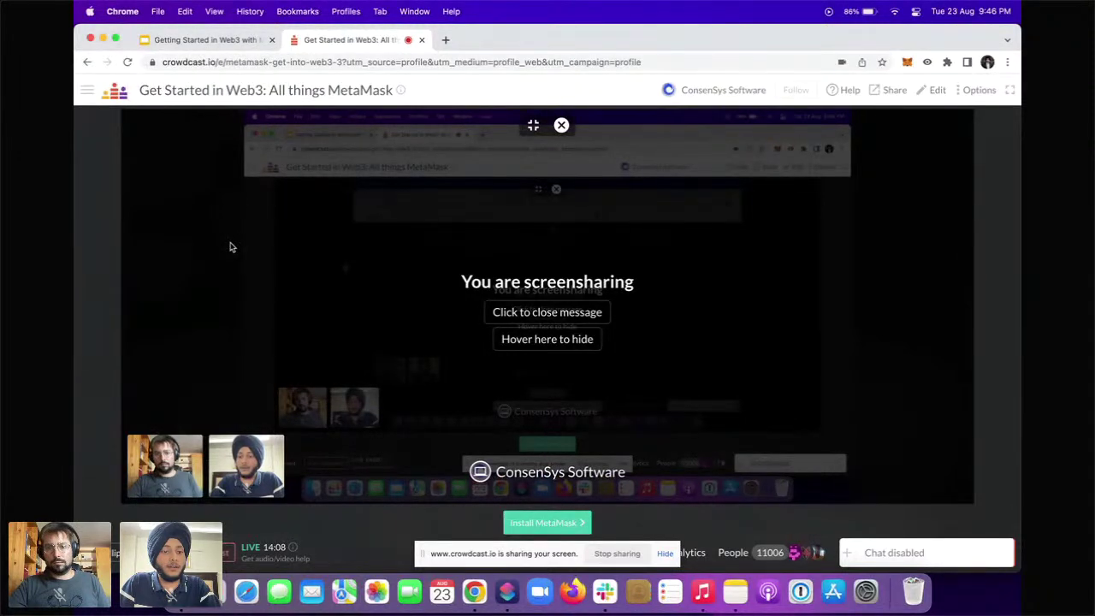
- Save Crowdcast camera and mic settings with the Default microphone and resume broadcasting both
mouse_move(250, 416)
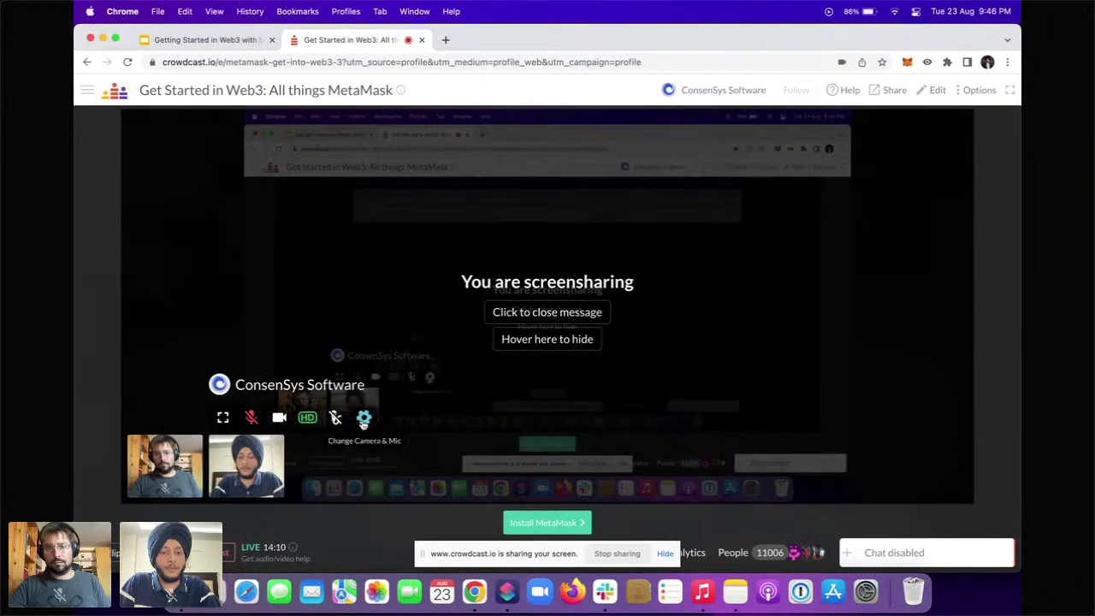
click(364, 418)
click(591, 354)
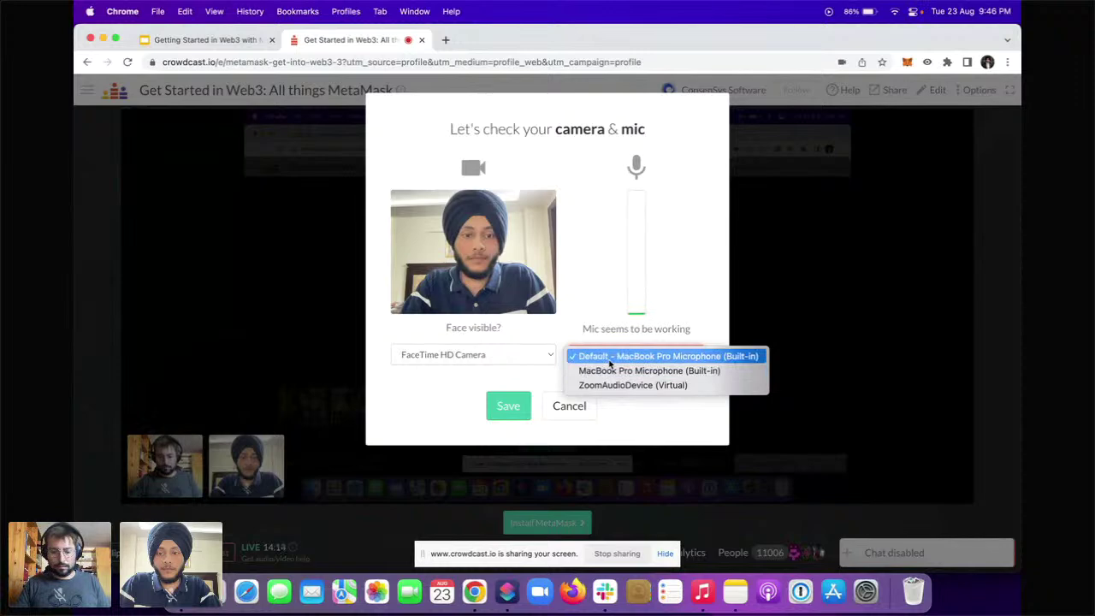
click(610, 361)
click(523, 402)
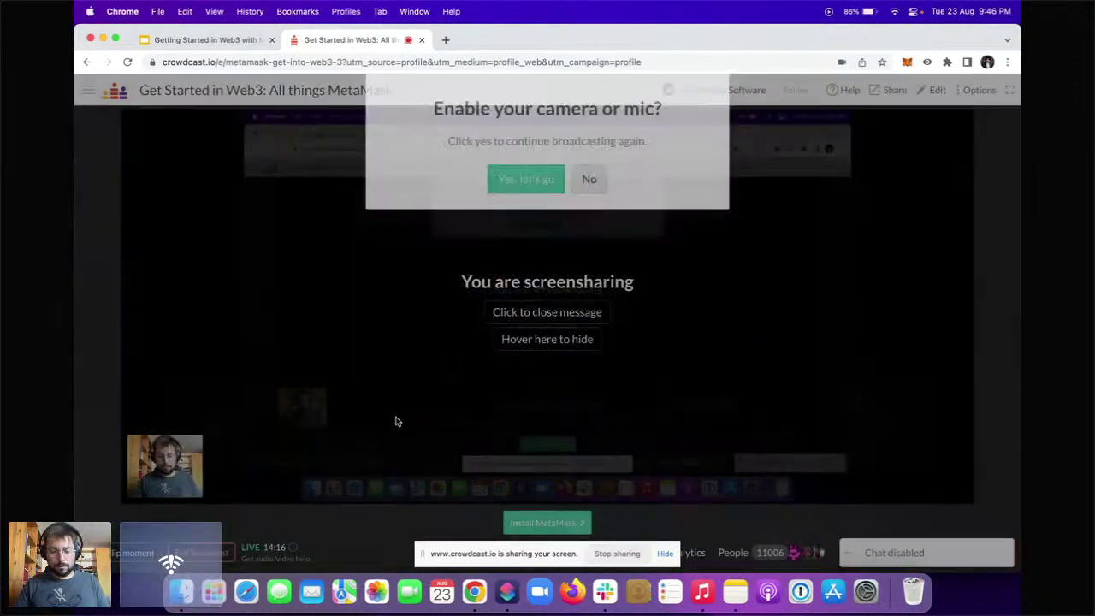
click(526, 181)
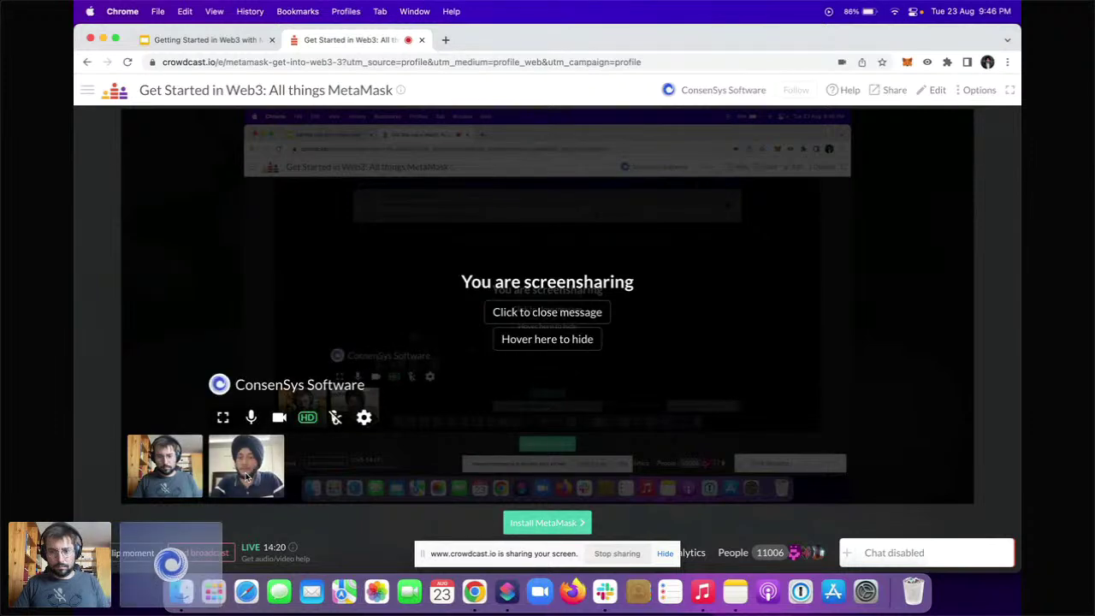
key(ctrl+Up)
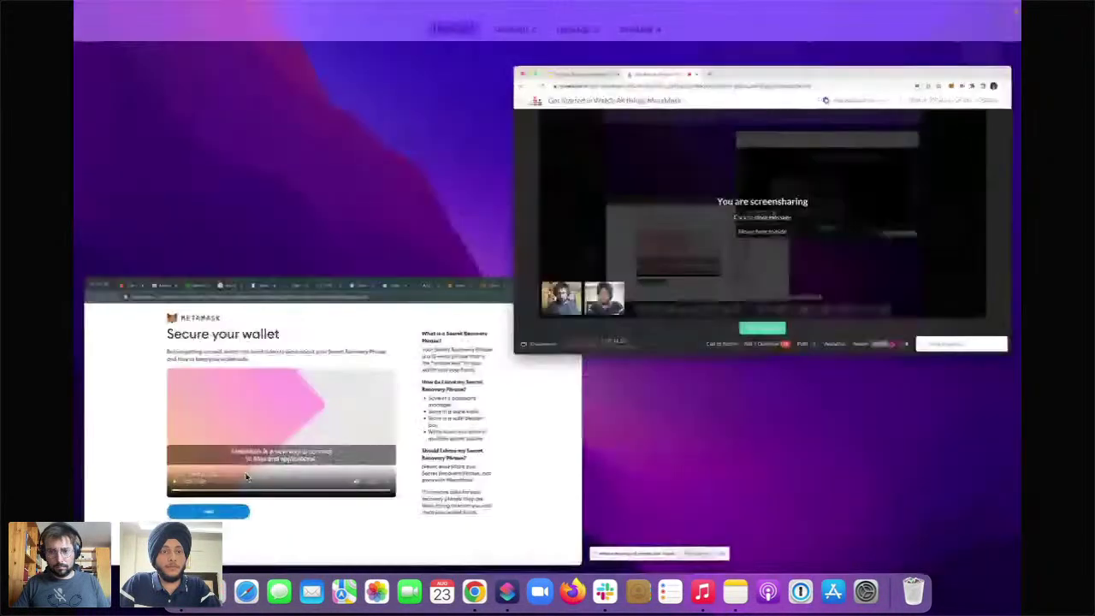
- Bring MetaMask forward, pause its intro video, and check the guidelines desktop
click(292, 414)
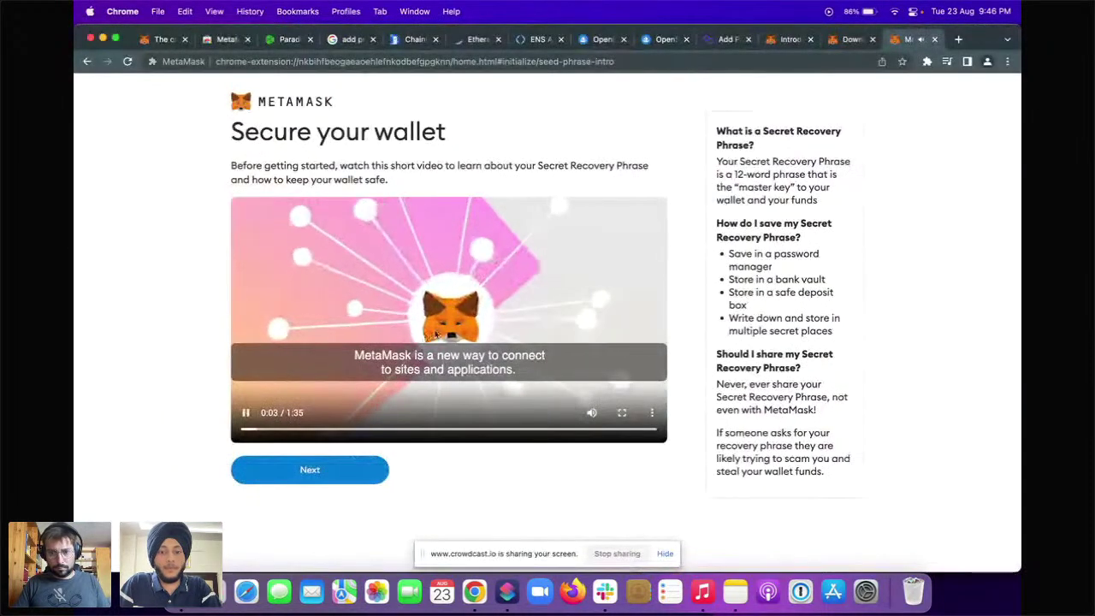
click(435, 335)
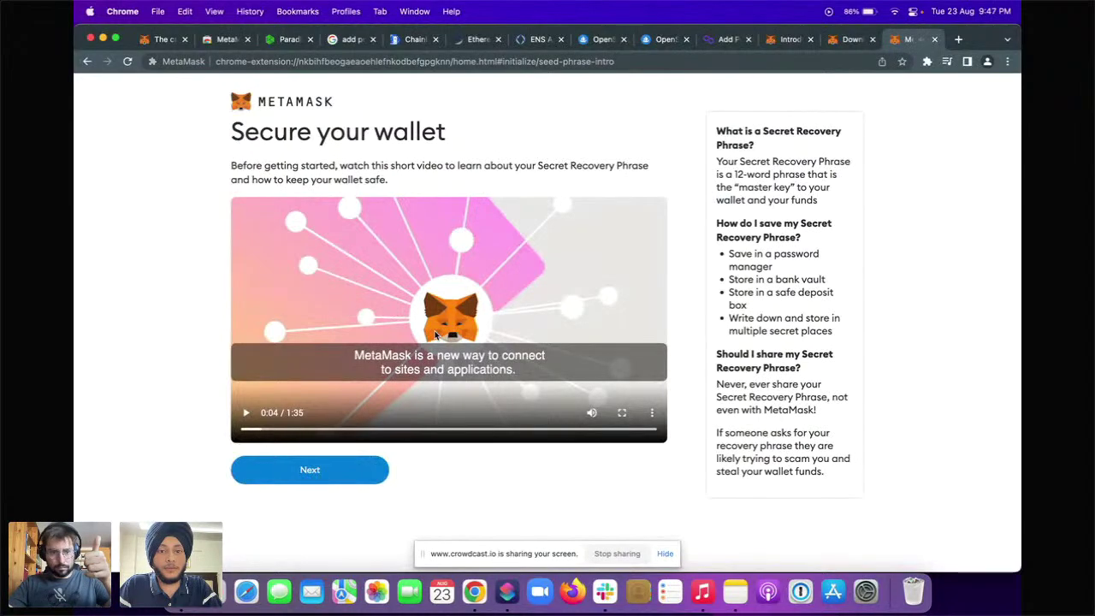
key(ctrl+Right)
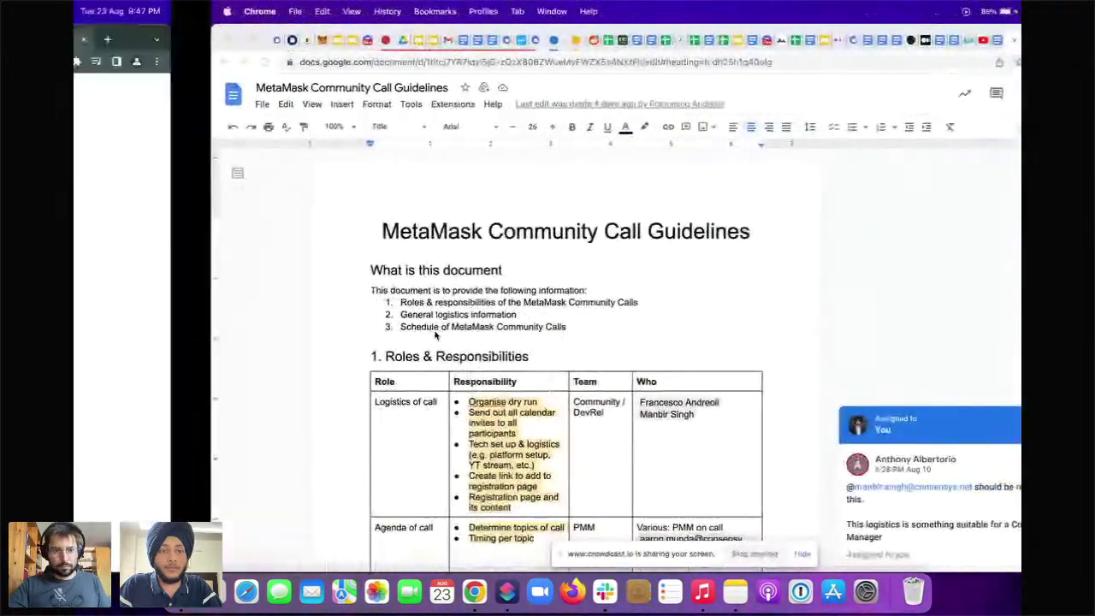
key(ctrl+Left)
key(ctrl+Up)
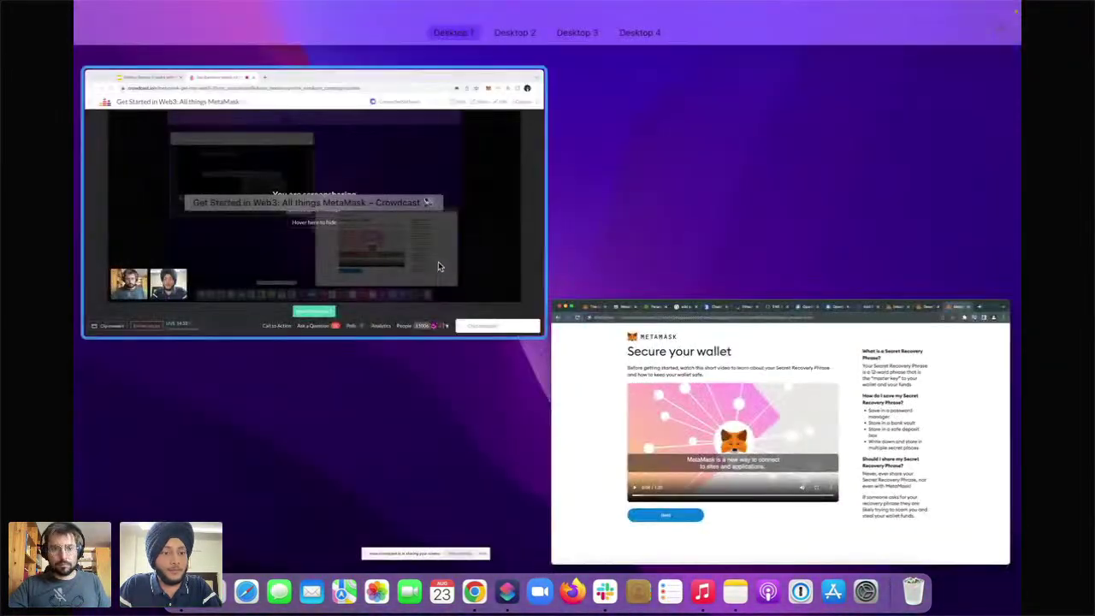
- Check the Crowdcast window, then return to Secure your wallet and play the video full screen
click(438, 260)
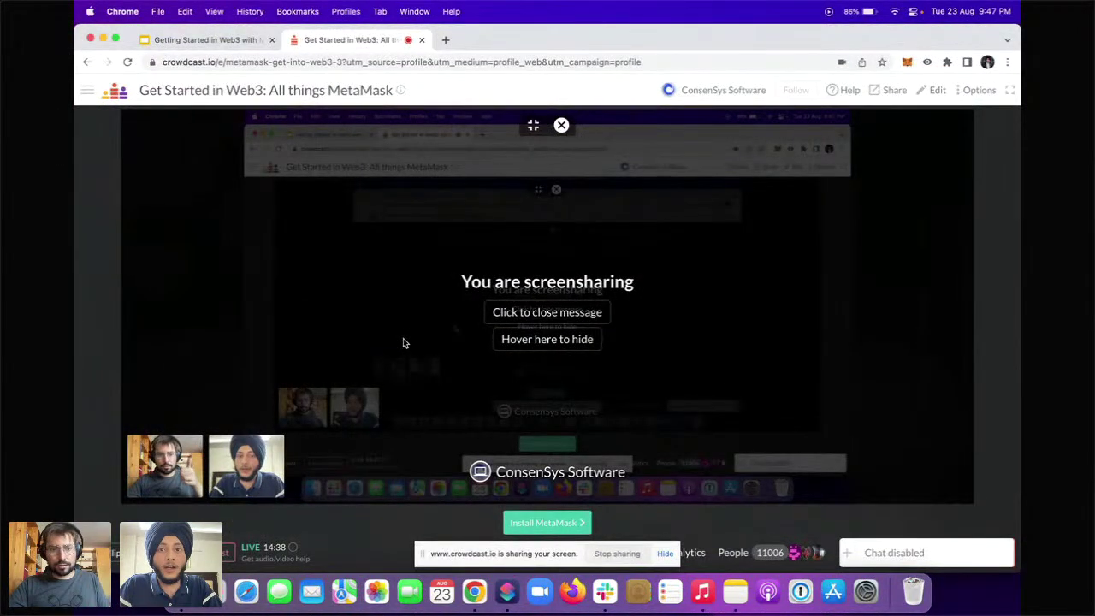
key(ctrl+Up)
click(281, 410)
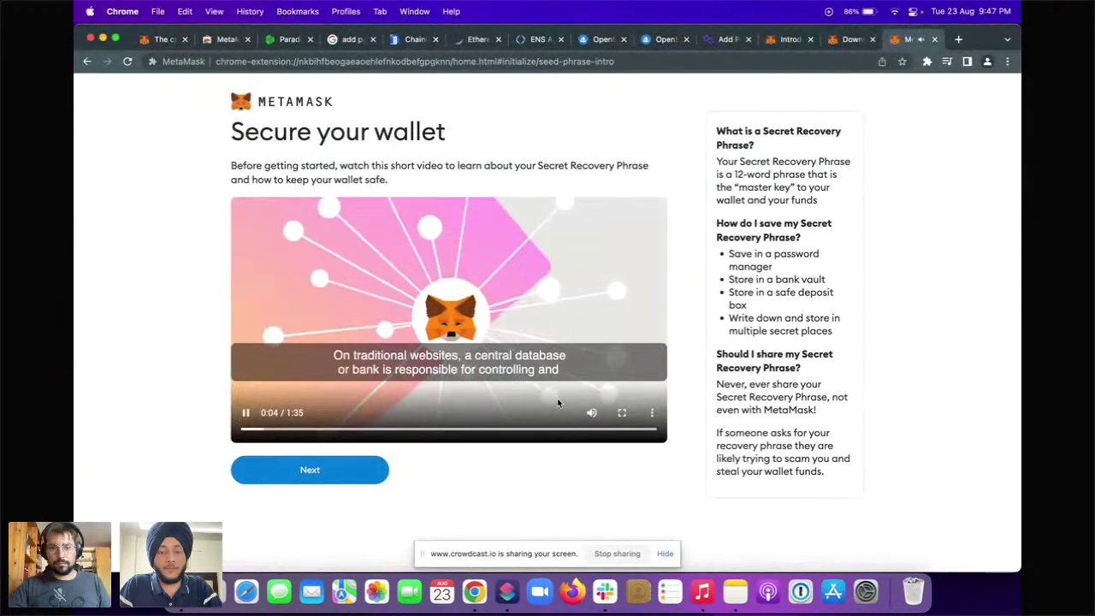
click(620, 412)
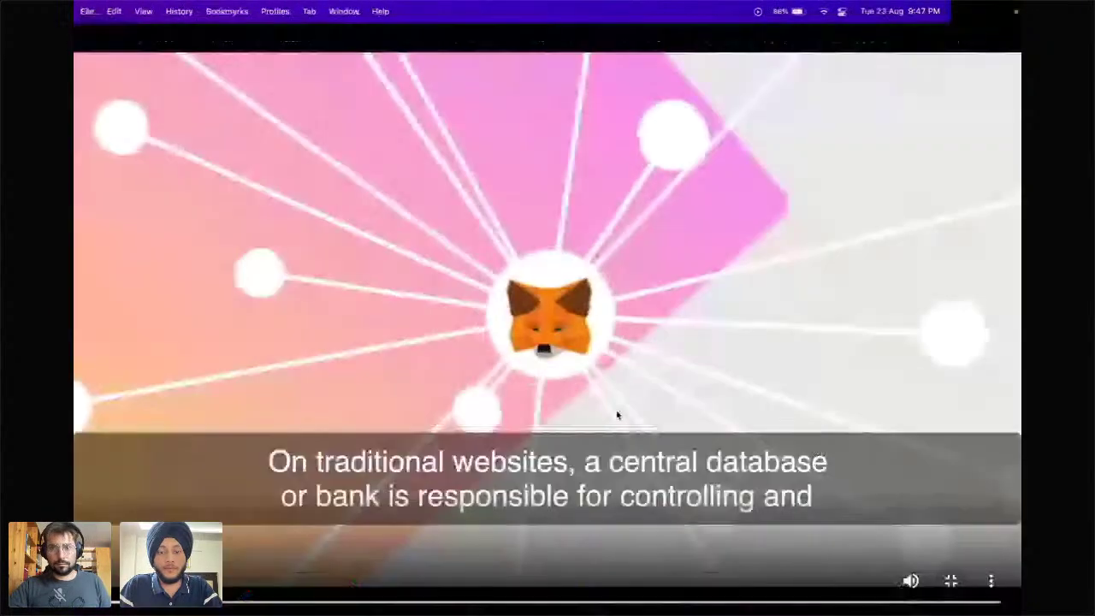
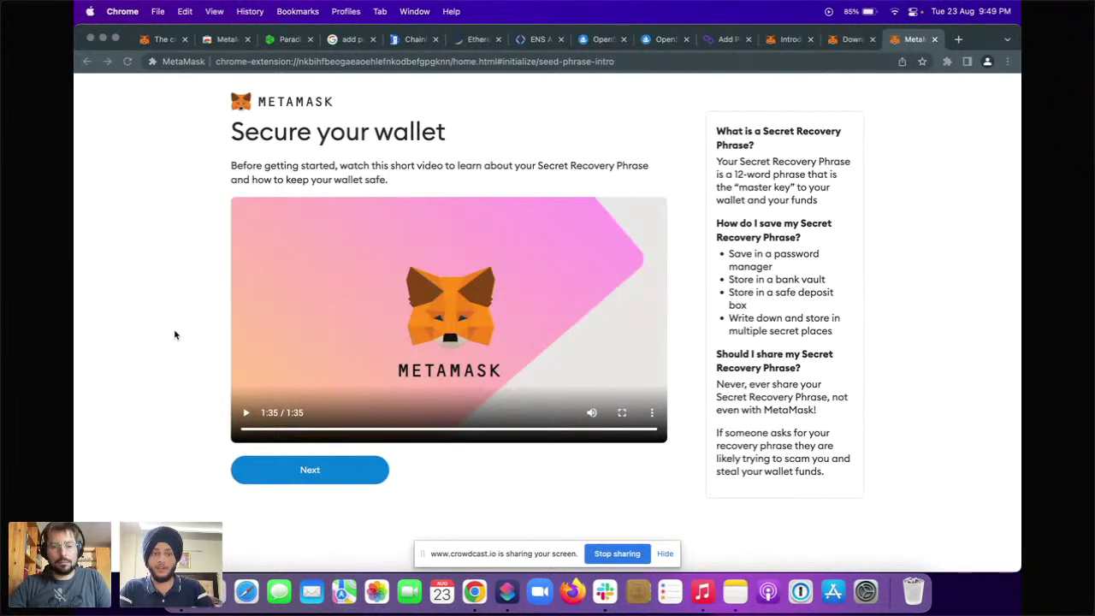
- Return from the neighbouring desktop to the Google Slides deck on its 'Download' slide
key(ctrl+Right)
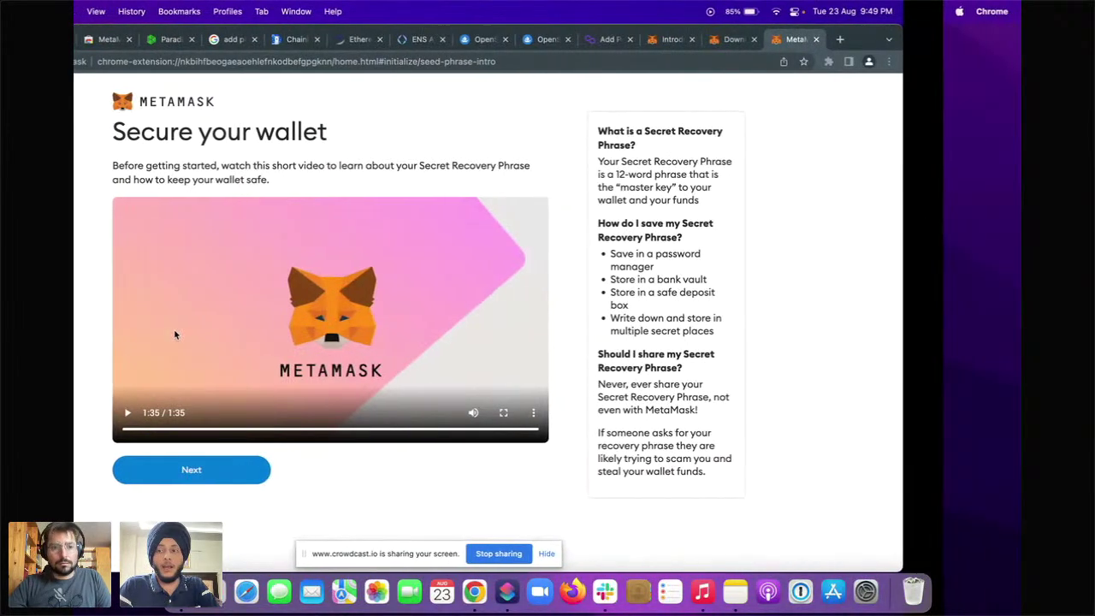
key(ctrl+Left)
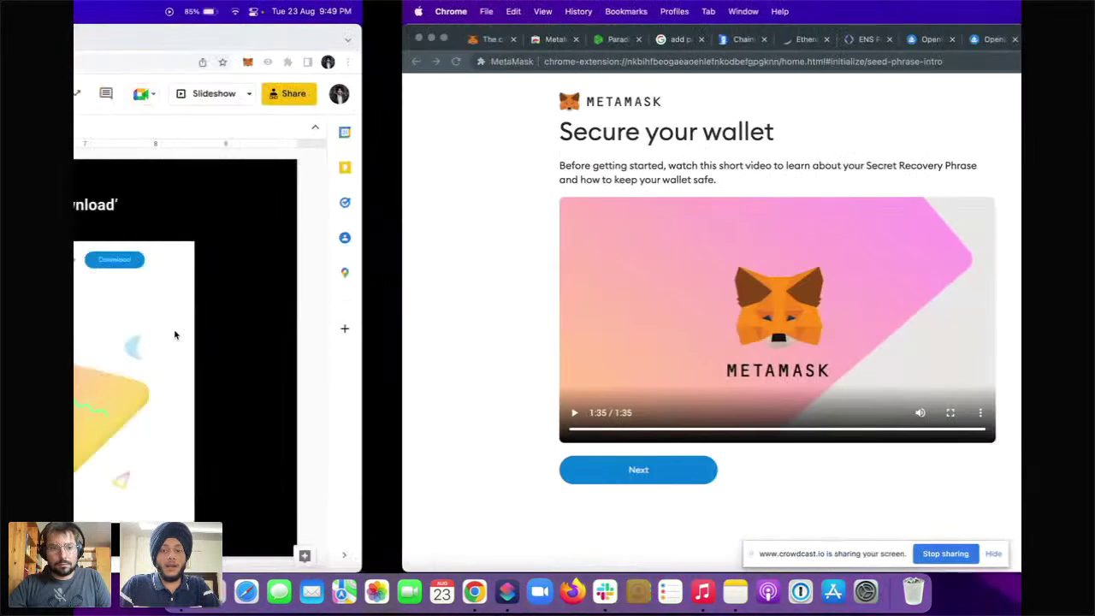
- Present the SRP storage and password-manager risks slides full screen, then return to MetaMask
key(Up)
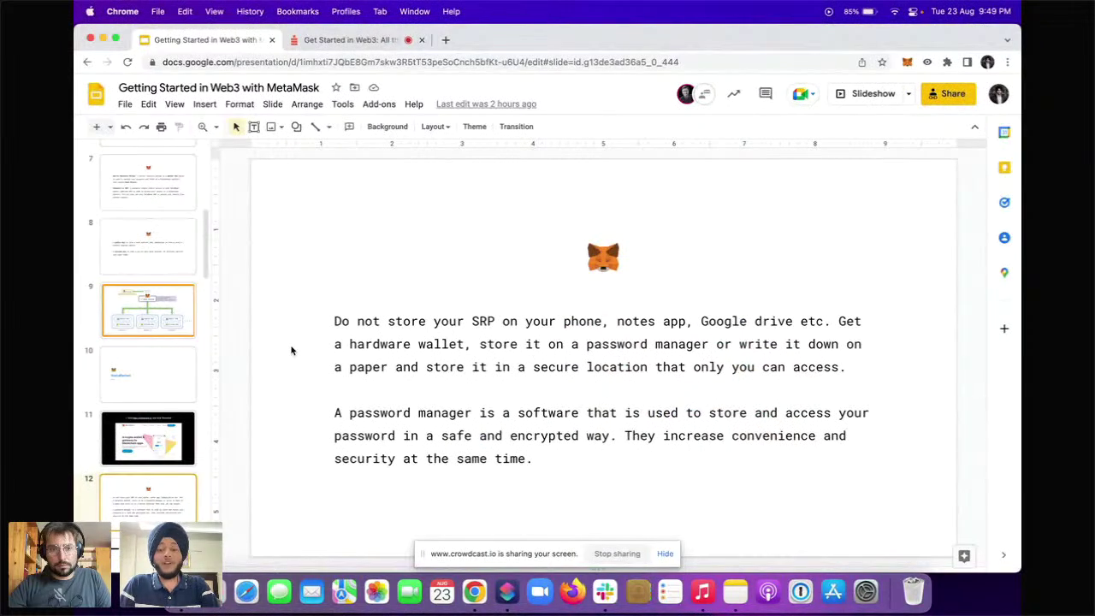
key(super+Return)
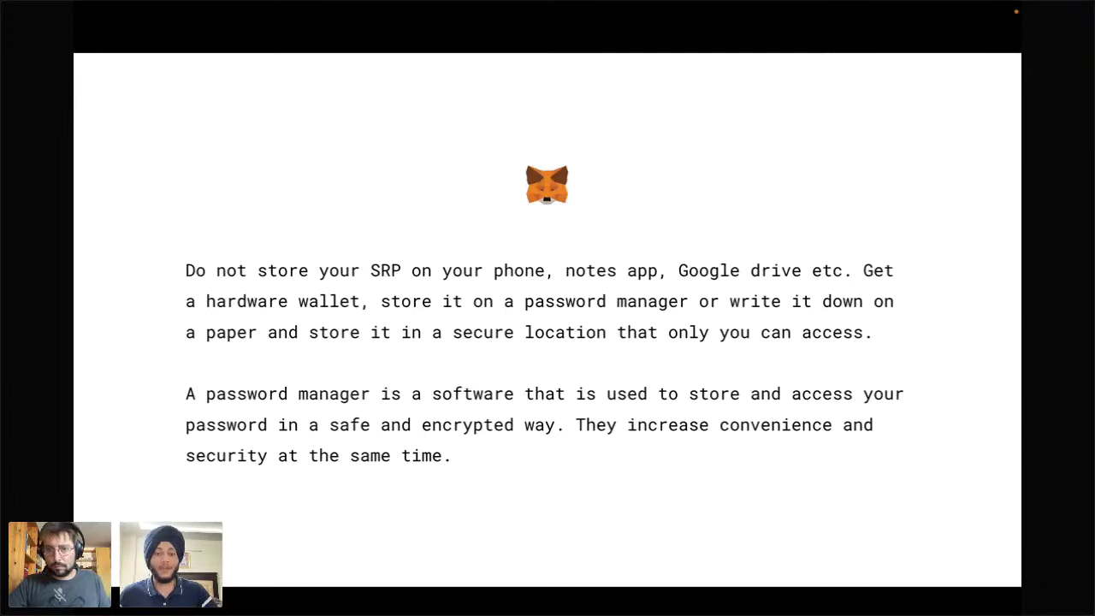
key(Right)
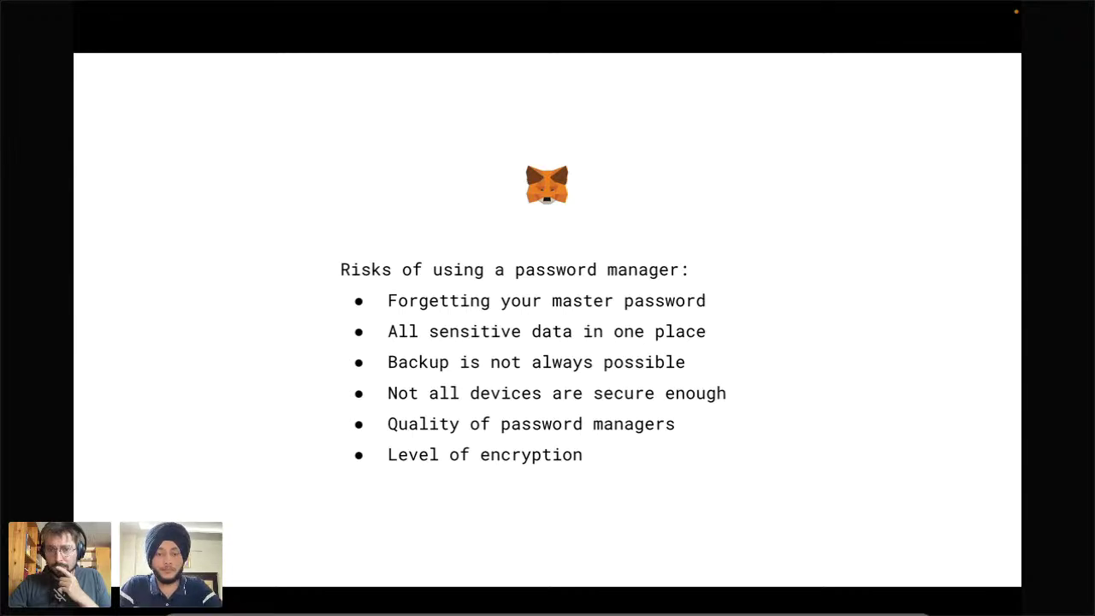
key(ctrl+Right)
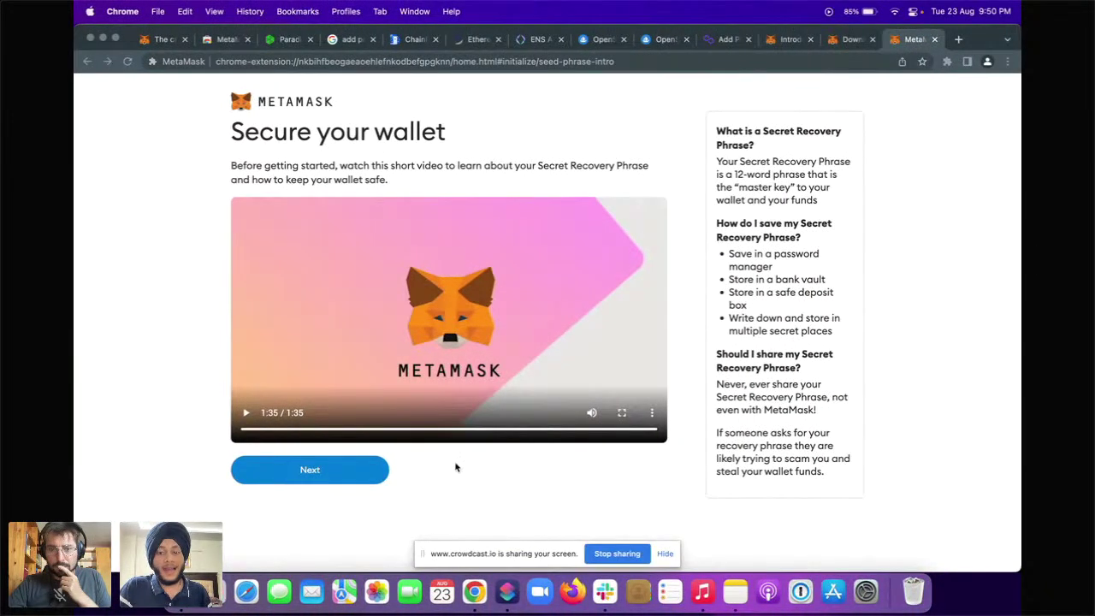
- Continue past the security video to the hidden Secret Recovery Phrase page, highlighting its warning
click(475, 484)
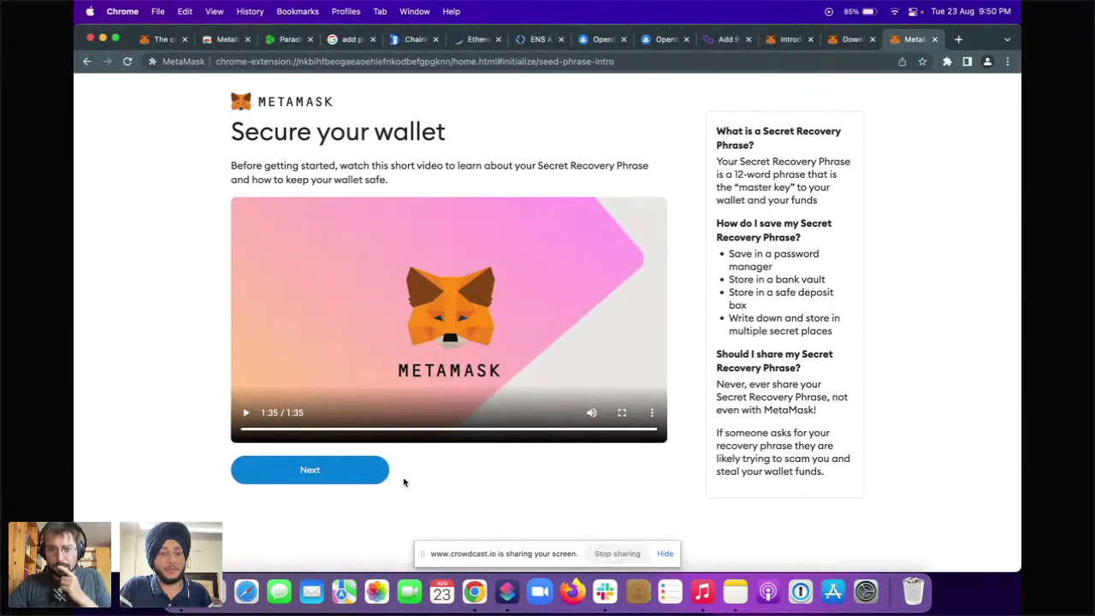
click(356, 472)
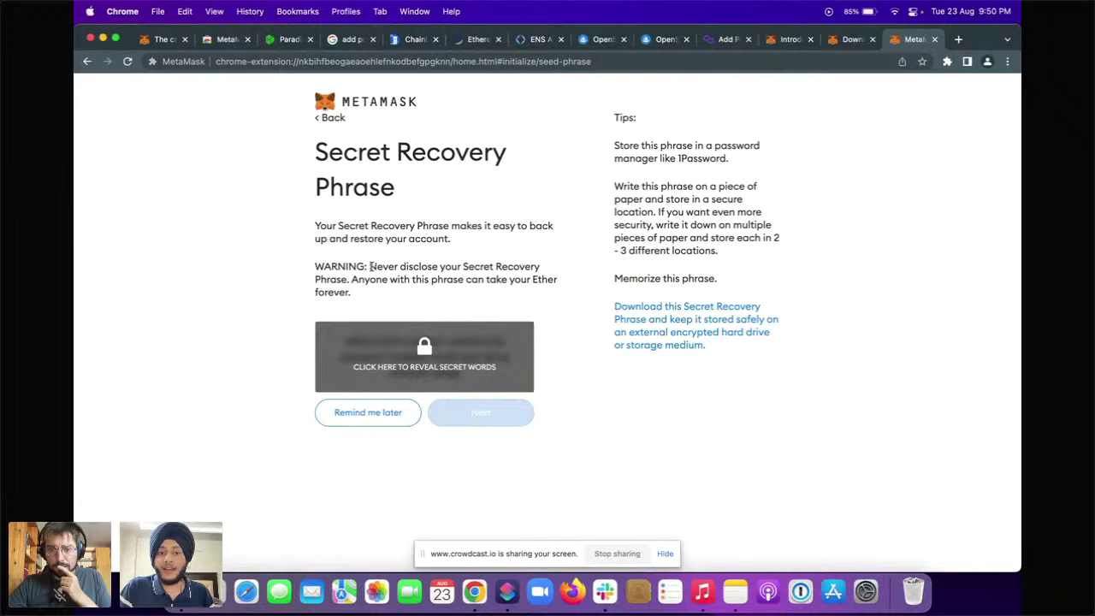
drag(371, 267, 455, 291)
click(425, 298)
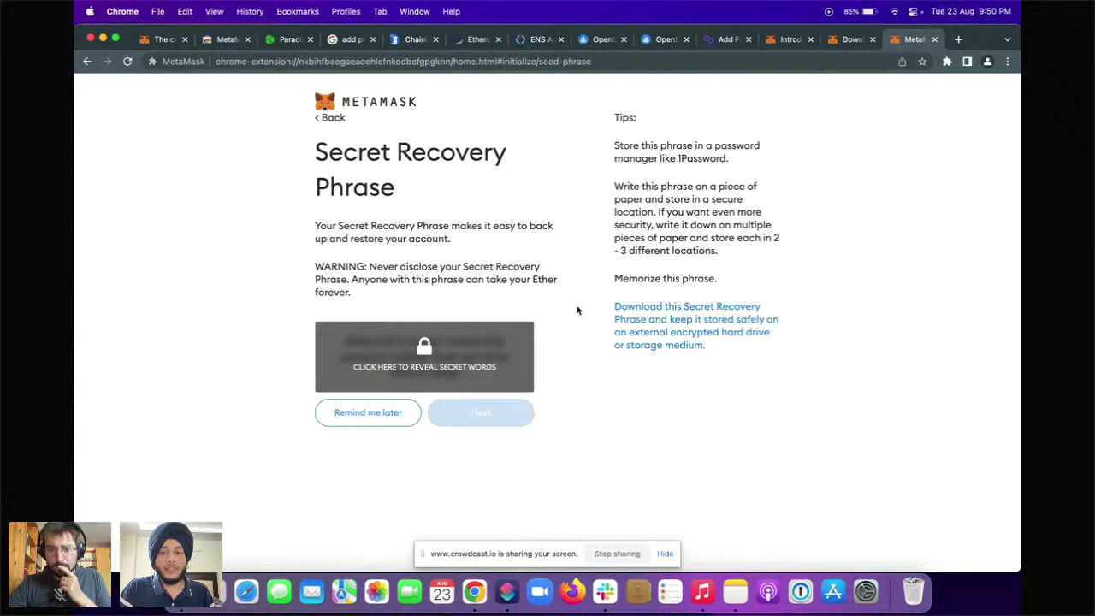
- Reveal the recovery phrase, download it as 0JxNKtKZ9bH.txt and view it enlarged in TextEdit
click(456, 370)
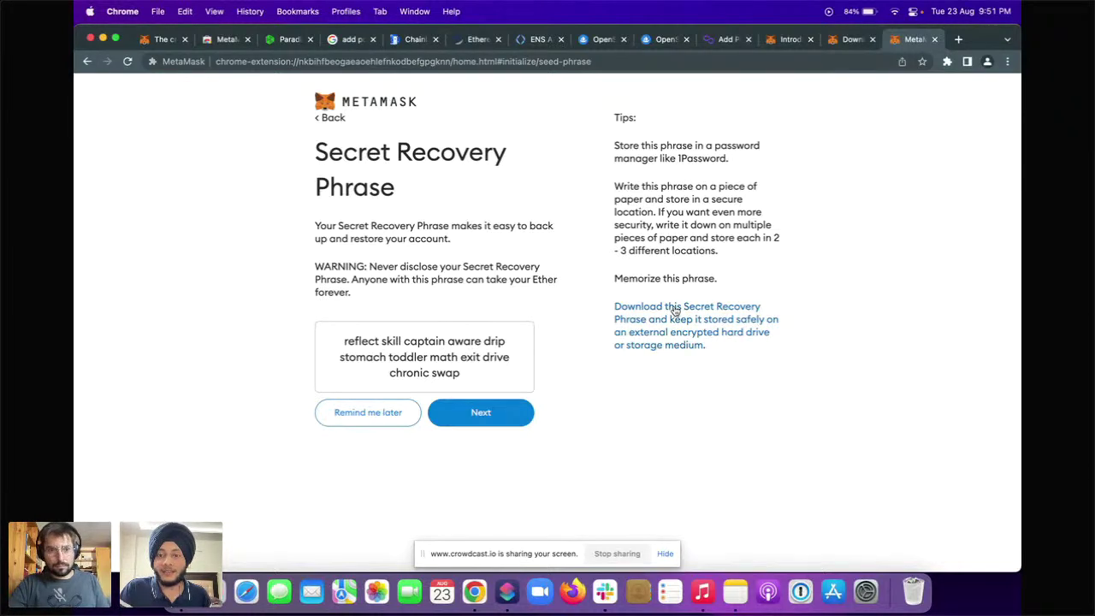
click(686, 310)
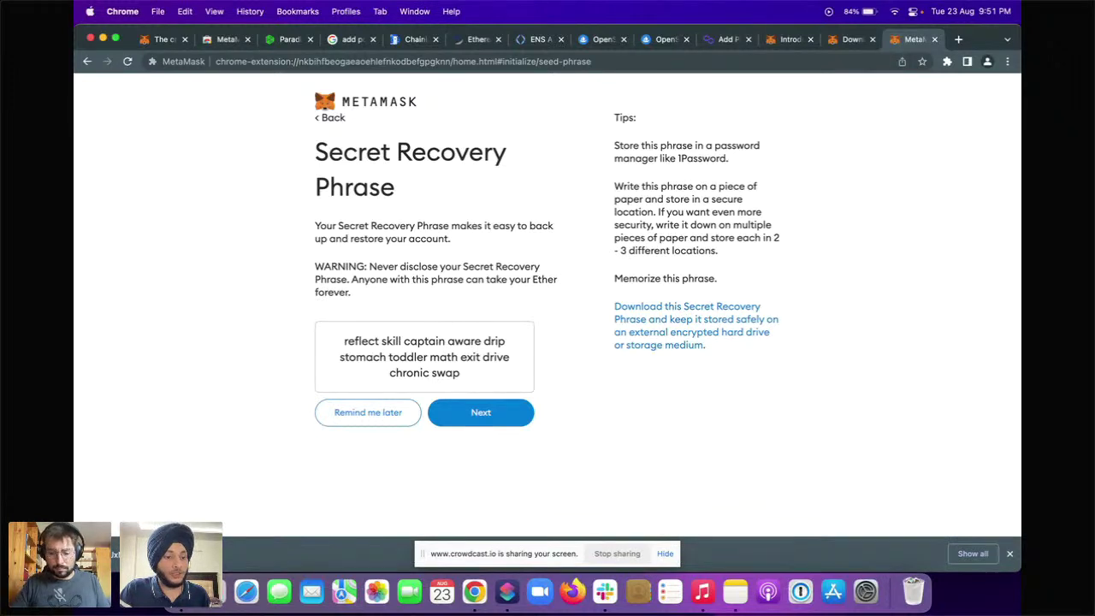
click(171, 553)
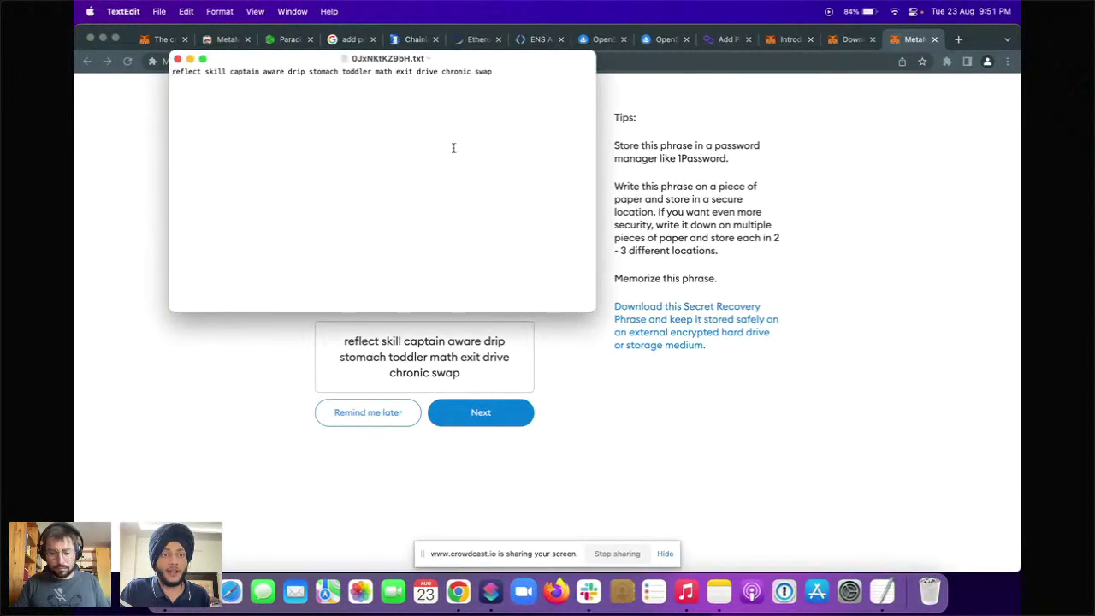
drag(488, 65, 907, 468)
key(super+plus)
key(super+plus)
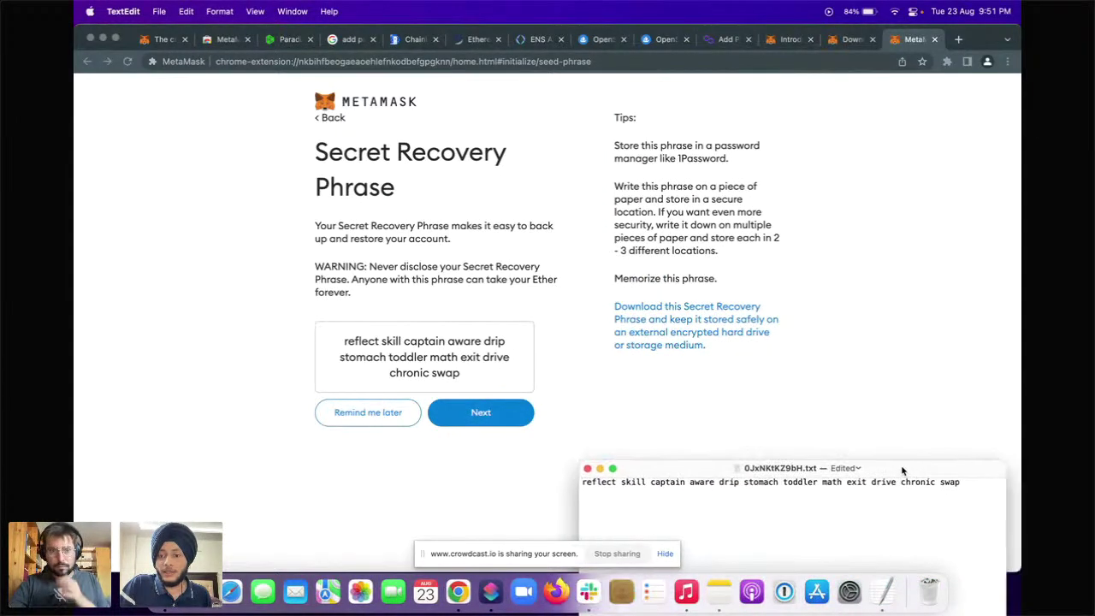
click(912, 430)
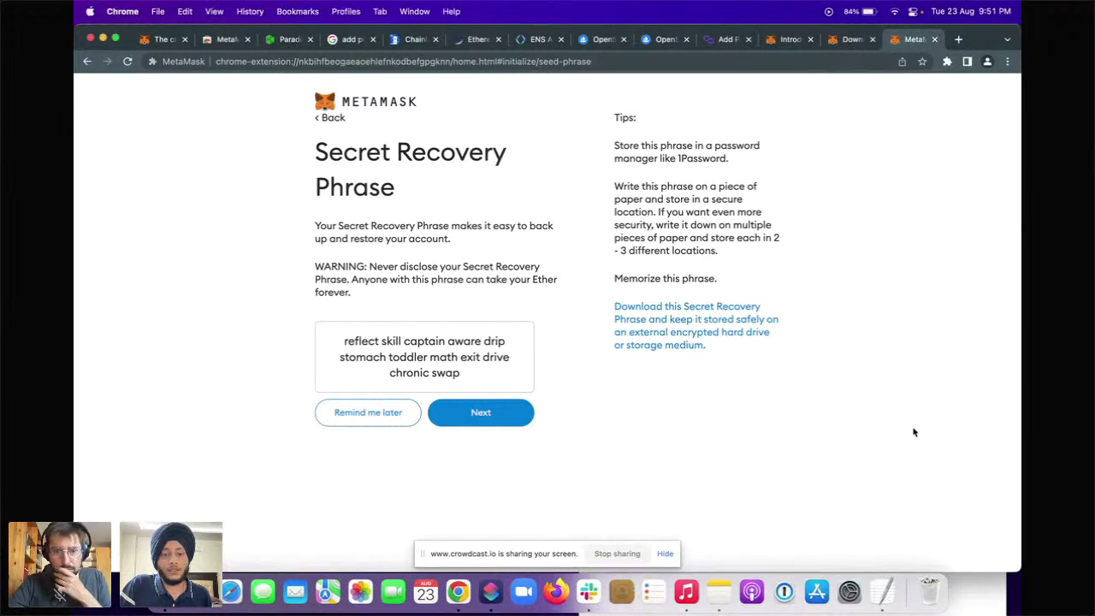
- Open the confirmation page and select the first four recovery words, checking the saved file
click(515, 417)
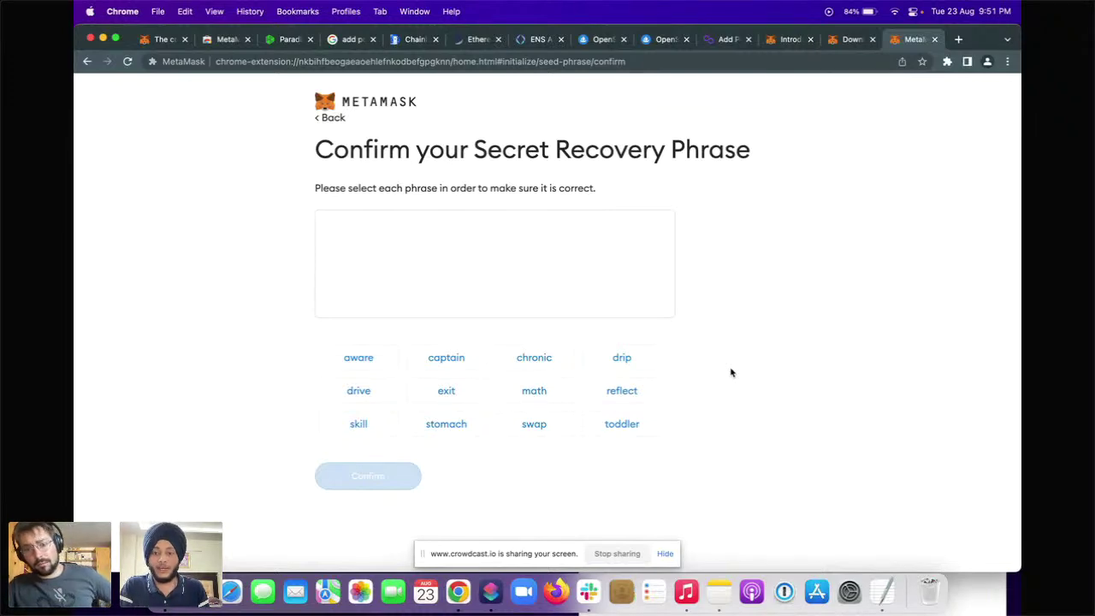
key(ctrl+Up)
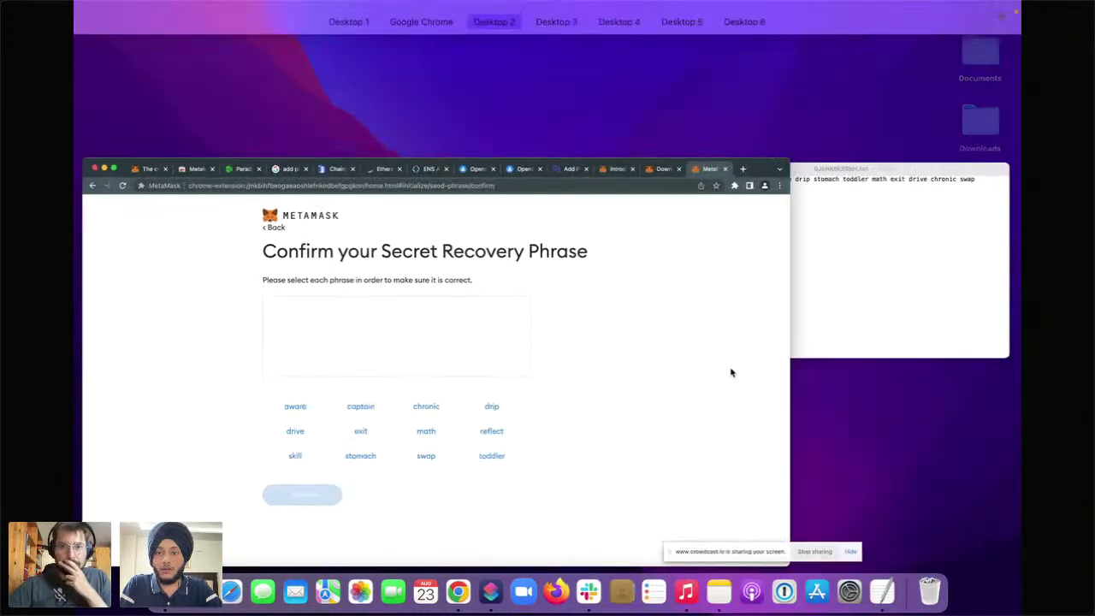
click(834, 238)
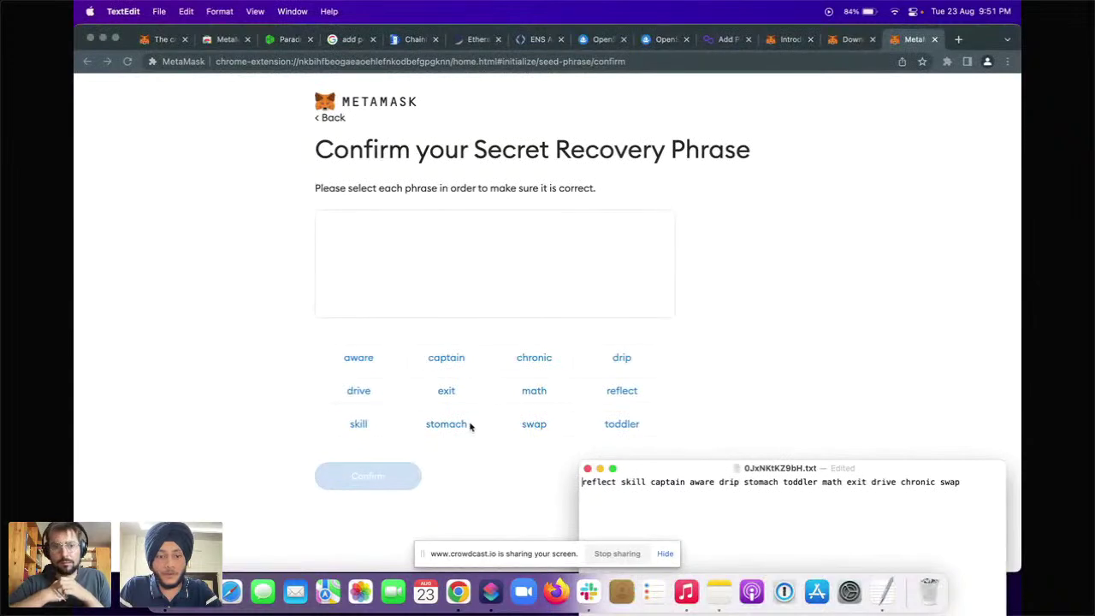
click(473, 468)
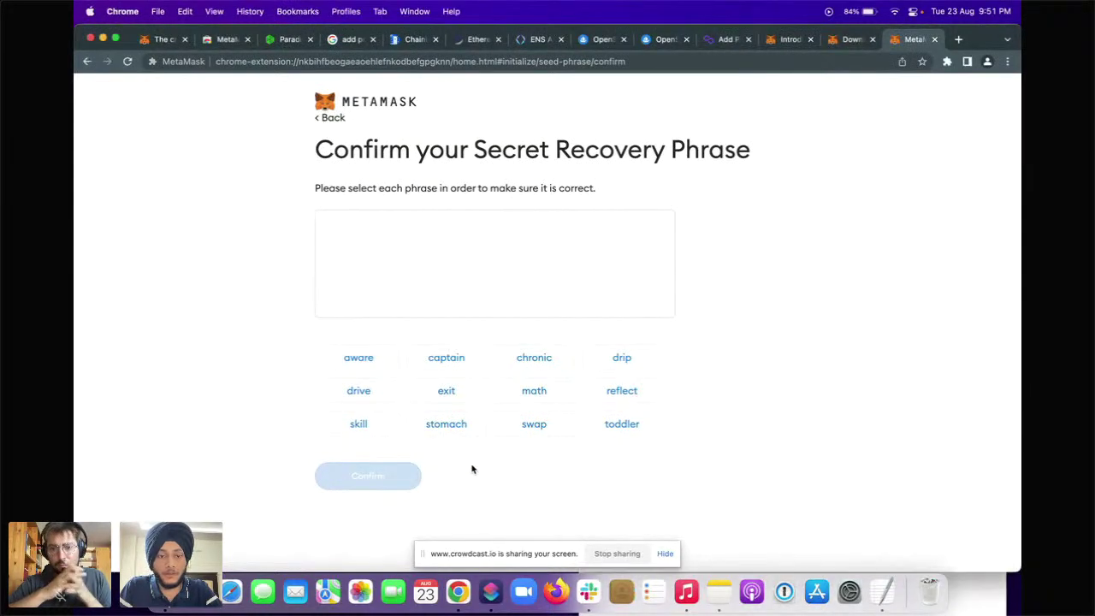
click(601, 396)
click(379, 434)
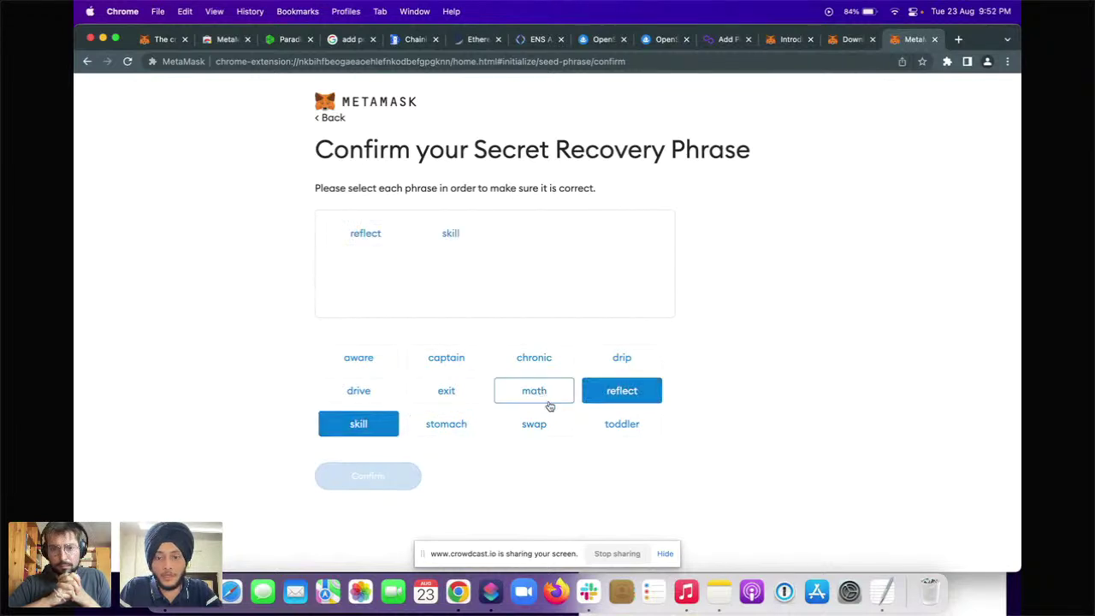
click(427, 364)
click(397, 361)
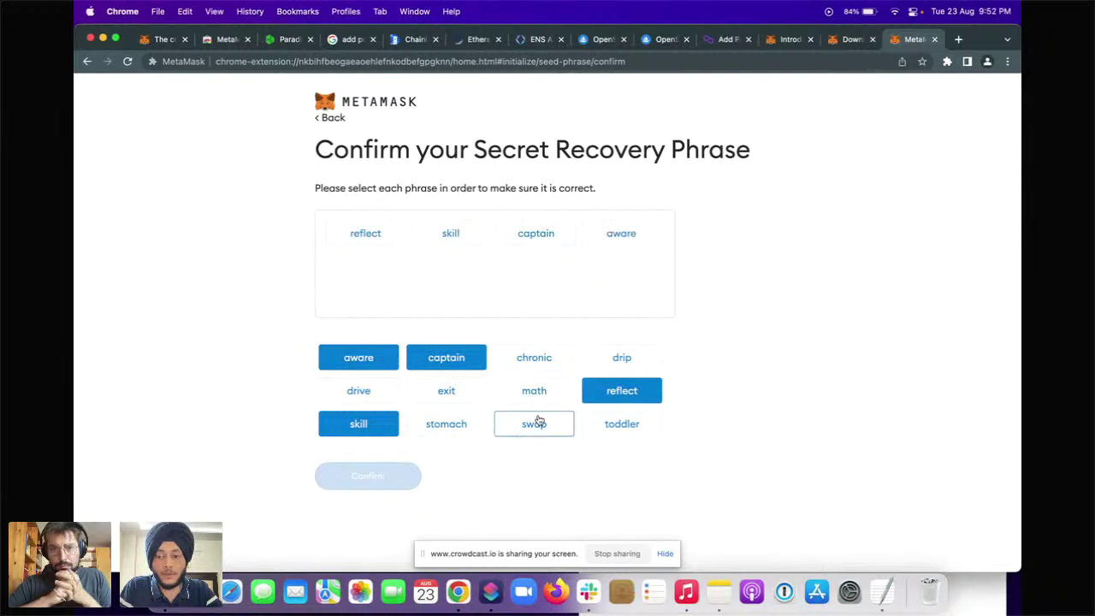
- Recheck the saved phrase file and select recovery words five through eight
key(ctrl+Up)
click(837, 232)
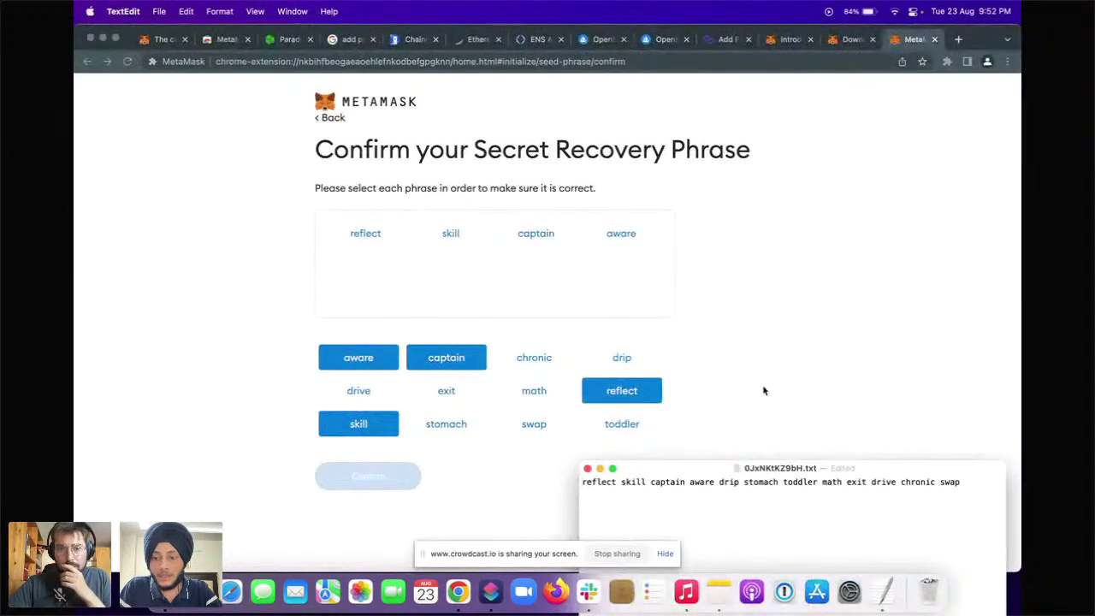
click(763, 390)
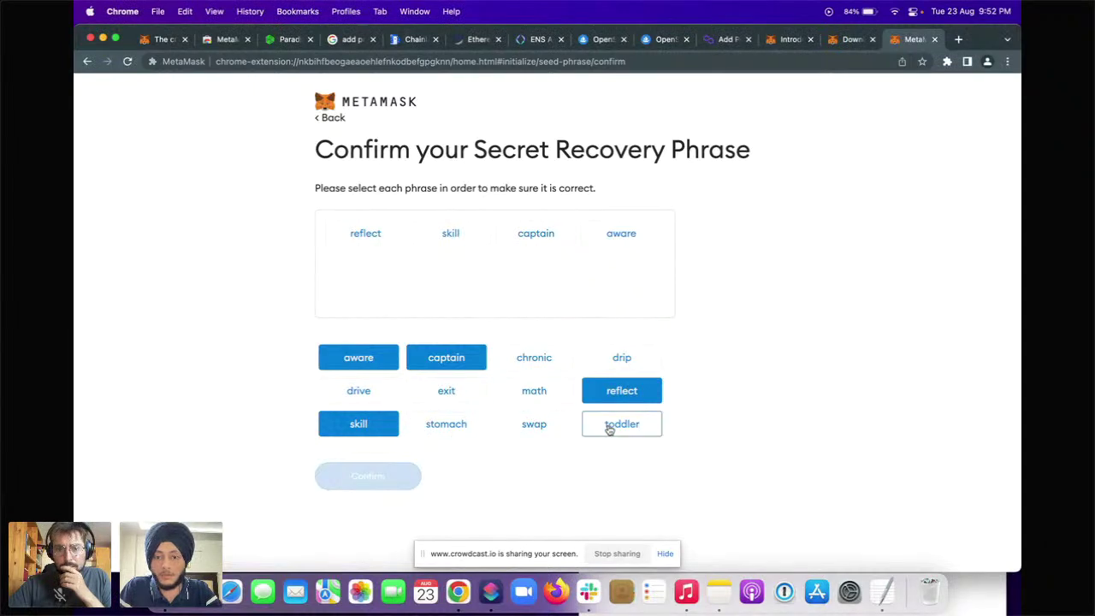
click(622, 359)
click(479, 425)
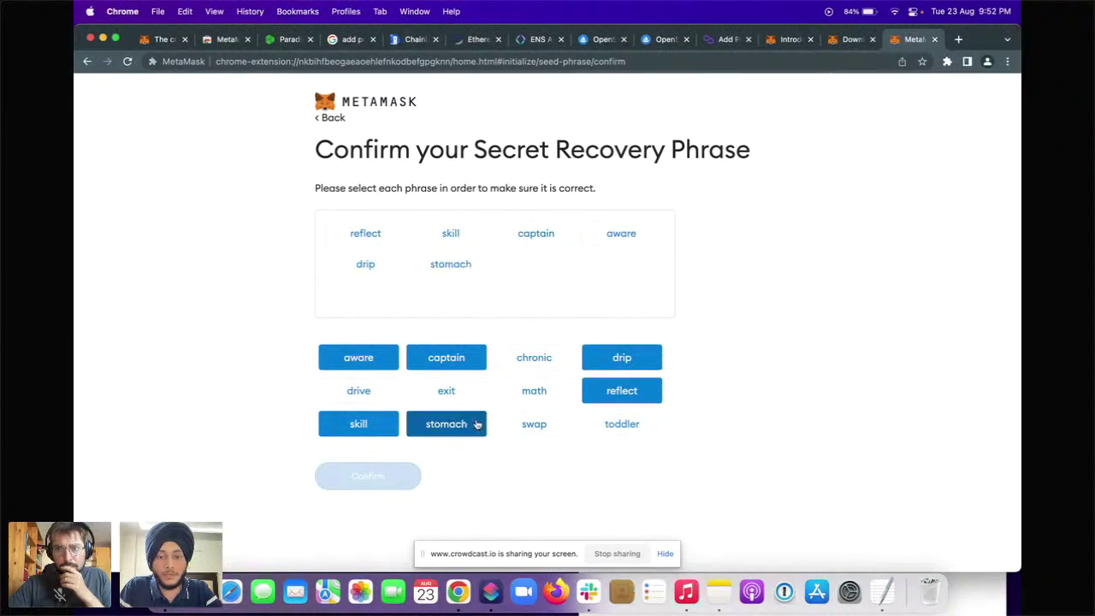
click(604, 423)
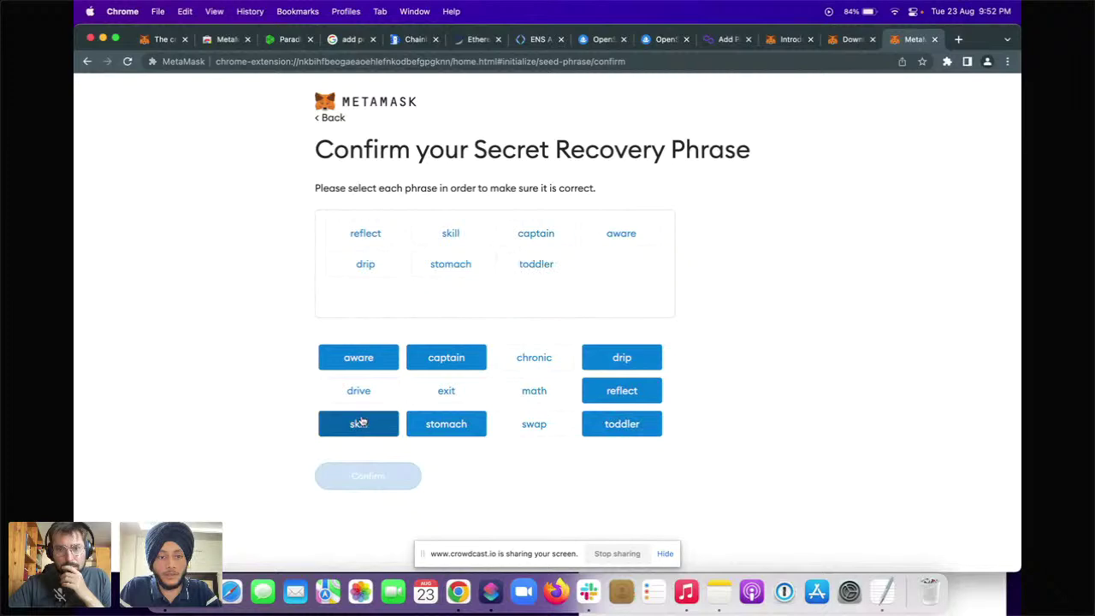
click(523, 399)
- Select the last four recovery words against the file and confirm the phrase
key(ctrl+Up)
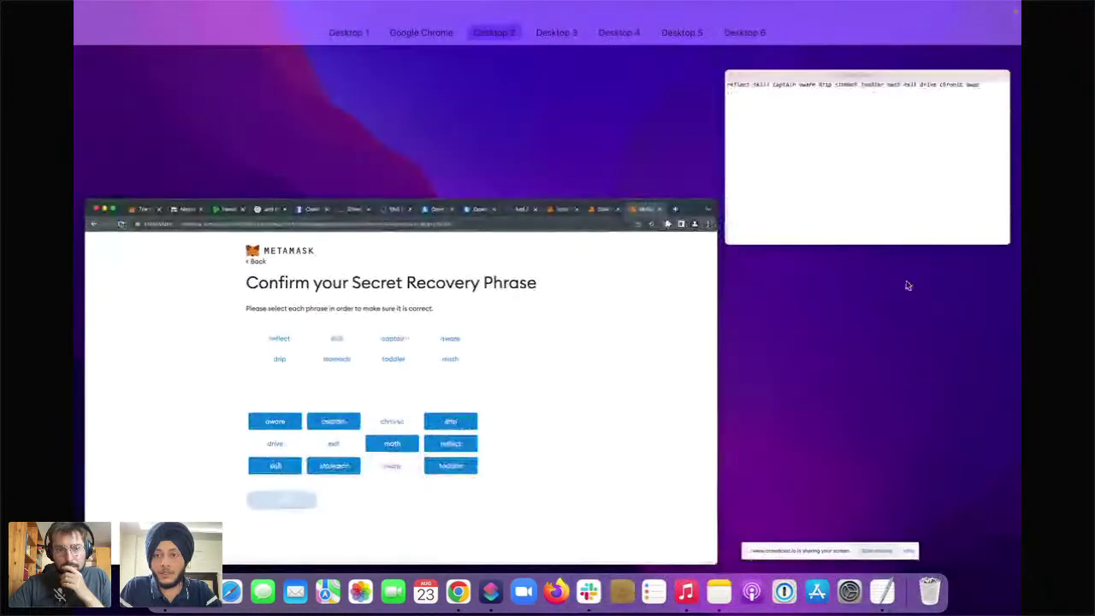
click(924, 204)
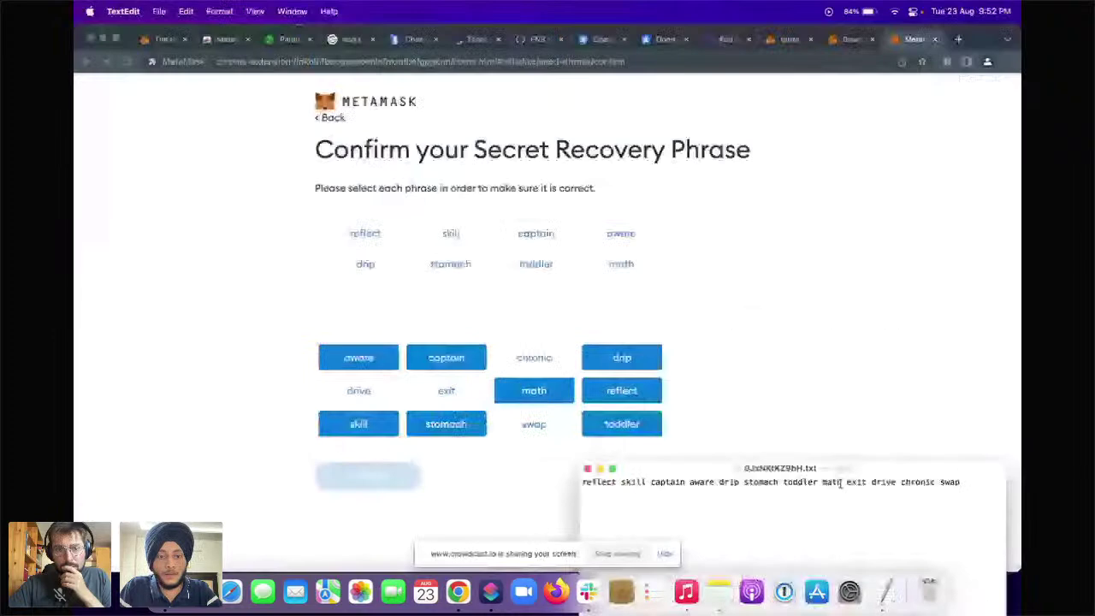
click(479, 441)
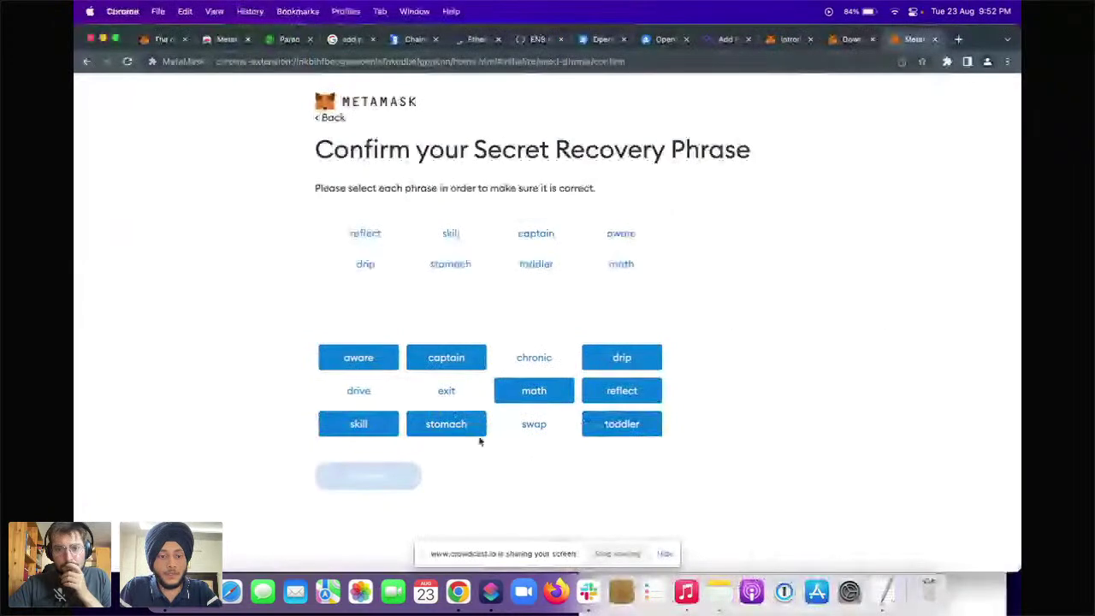
click(440, 395)
click(381, 398)
click(509, 366)
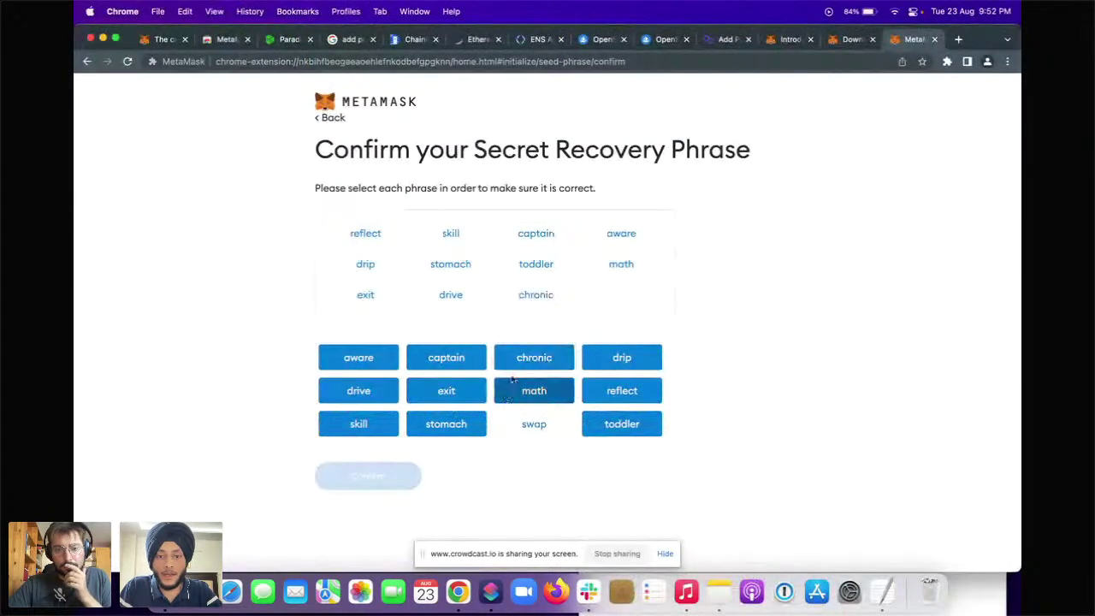
click(531, 425)
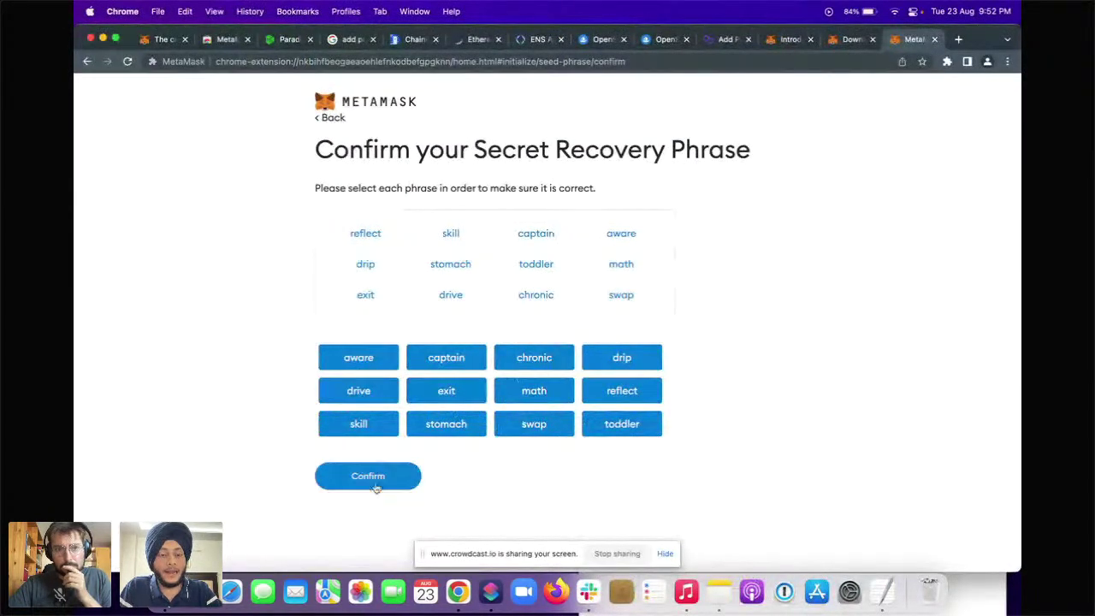
click(374, 479)
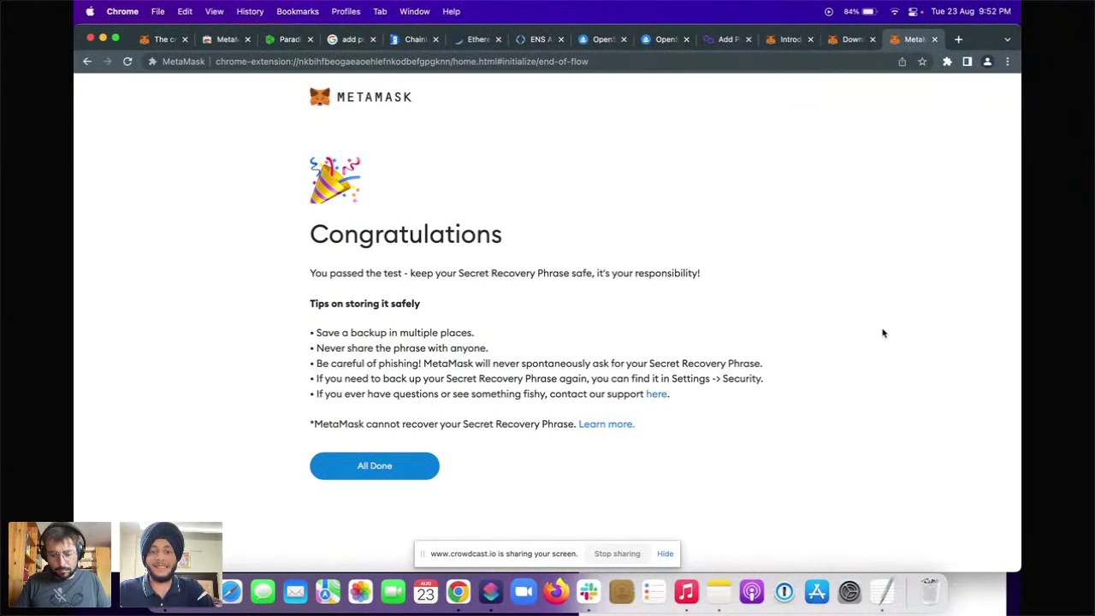
- Look up 'phishing' on the Congratulations page, then open and close the MetaMask support request page
double_click(658, 270)
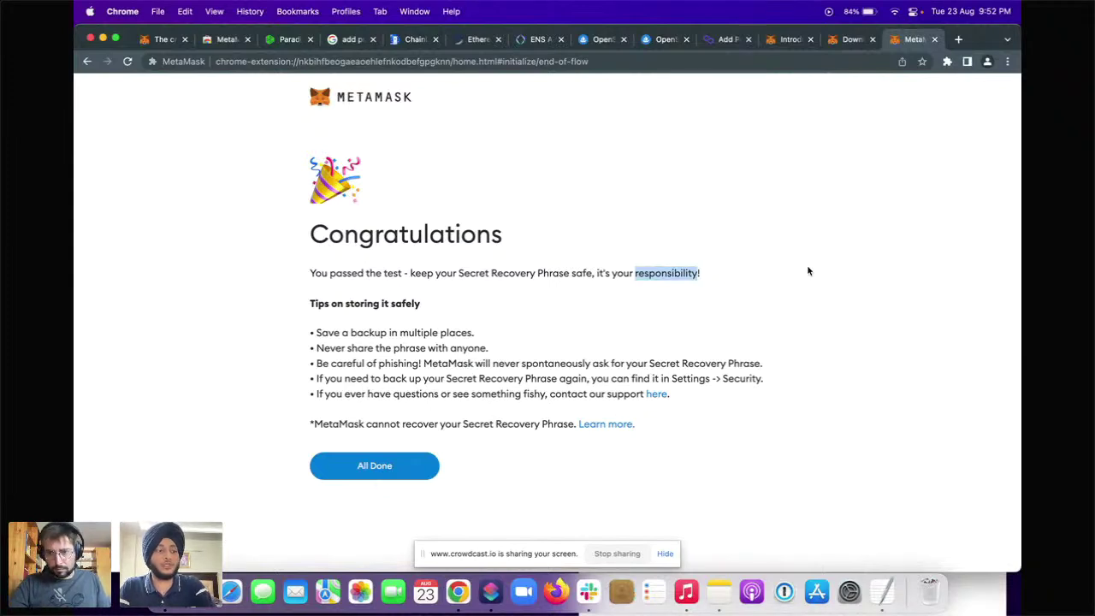
click(390, 331)
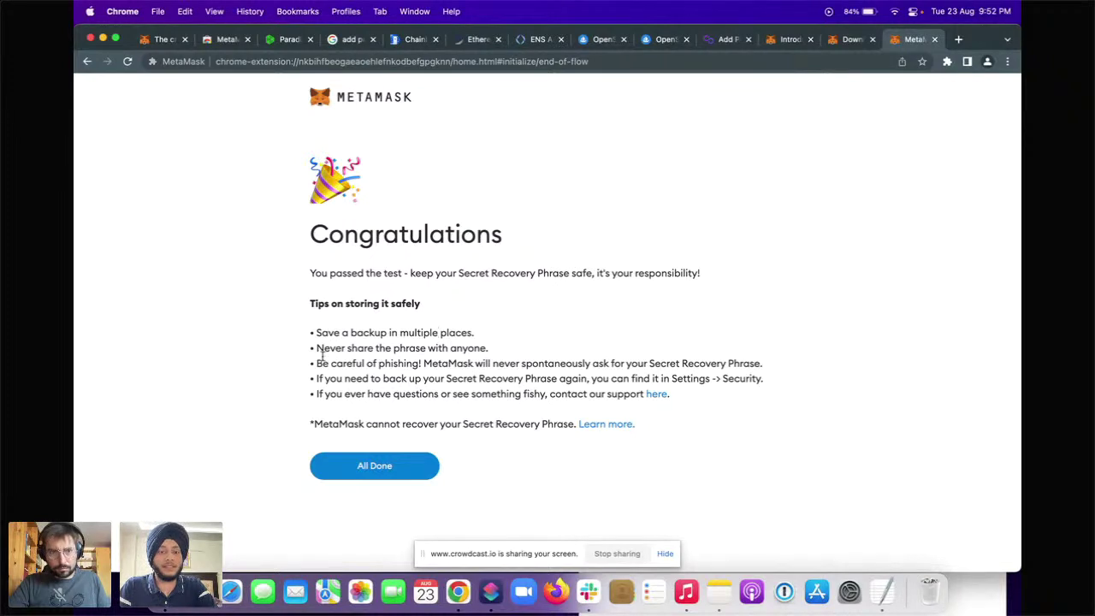
click(394, 363)
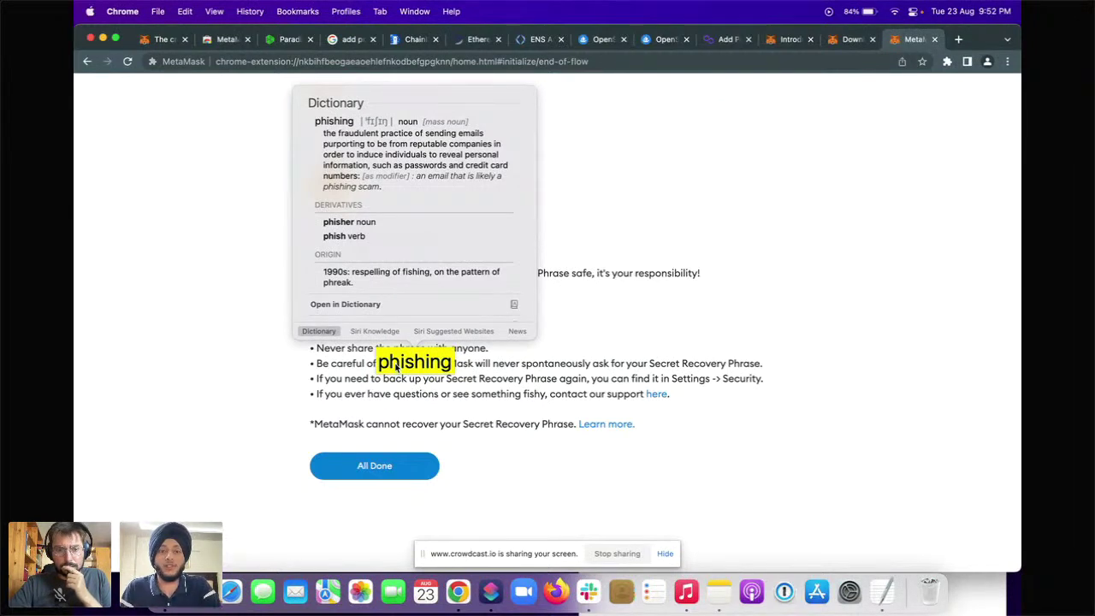
click(479, 370)
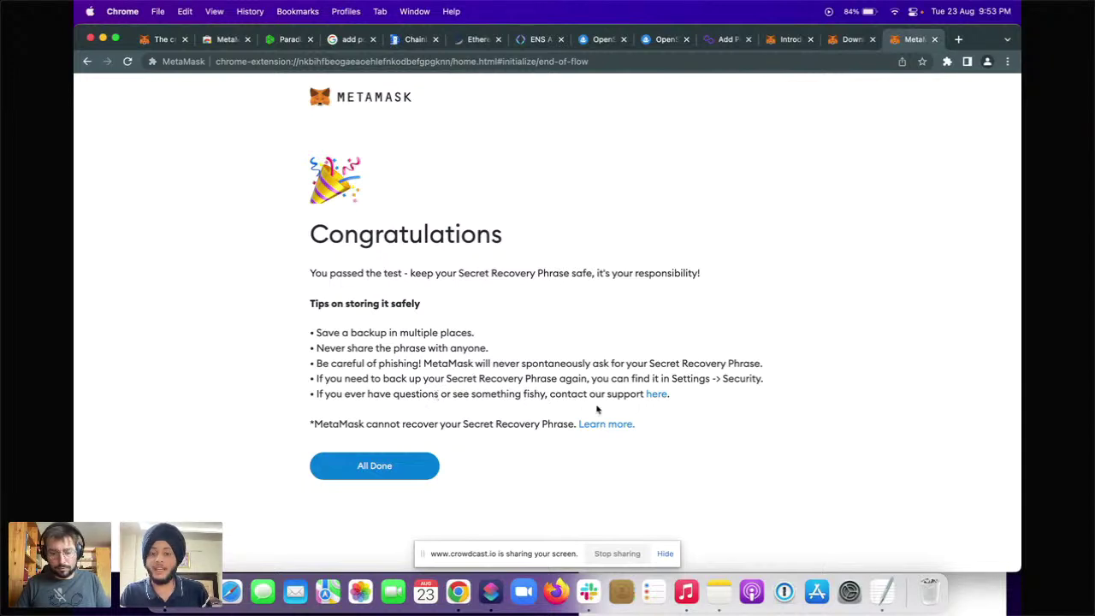
click(652, 394)
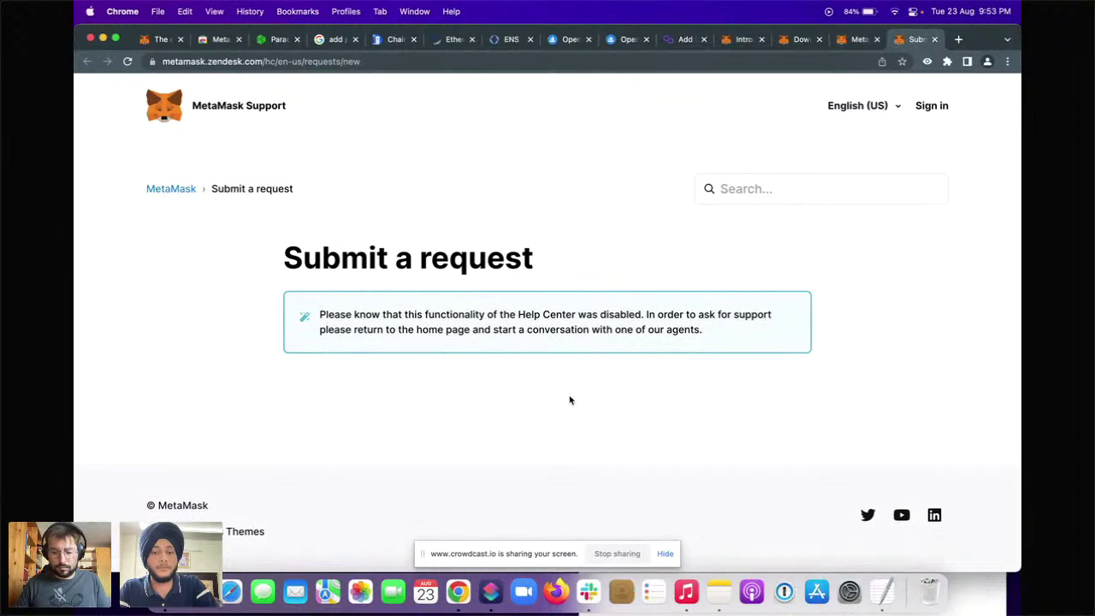
key(super+w)
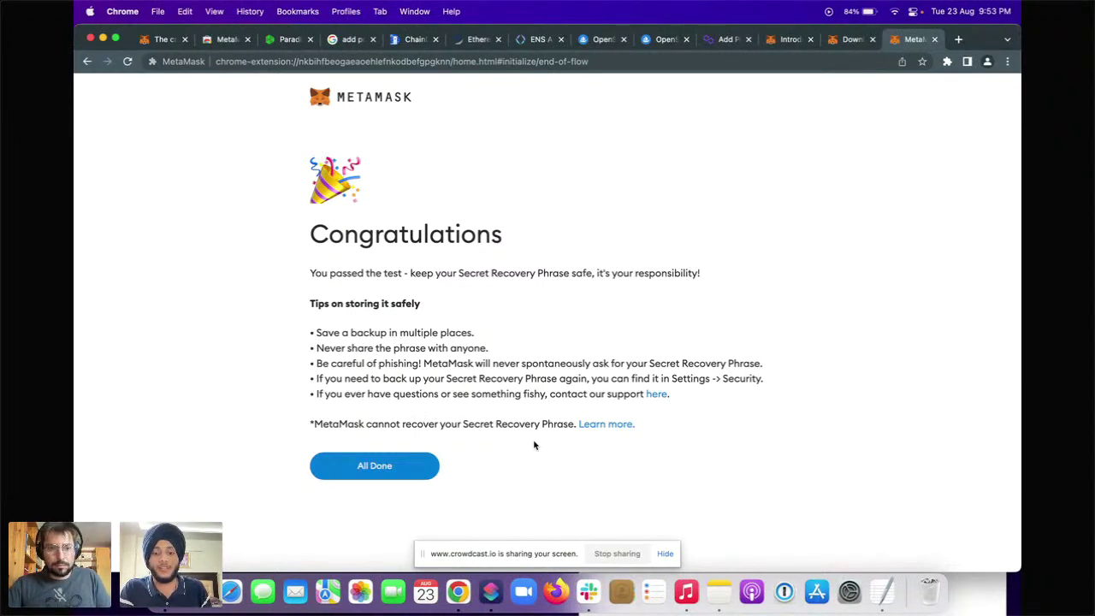
- Finish onboarding to Account 1, close and quit TextEdit's phrase file, and check Activity and Assets
click(390, 477)
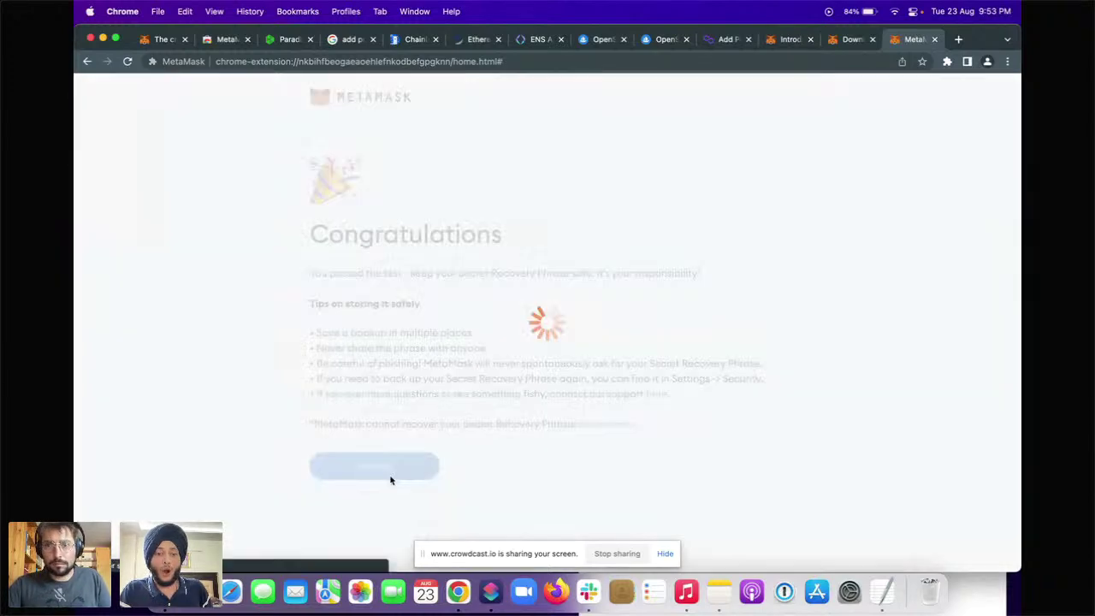
key(ctrl+Up)
click(881, 210)
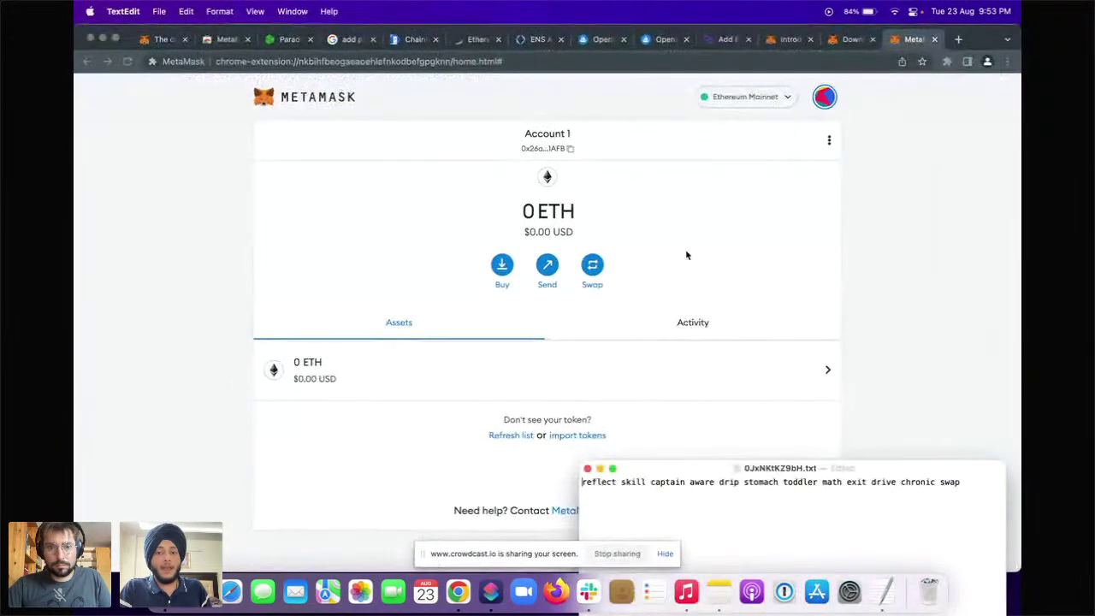
key(super+w)
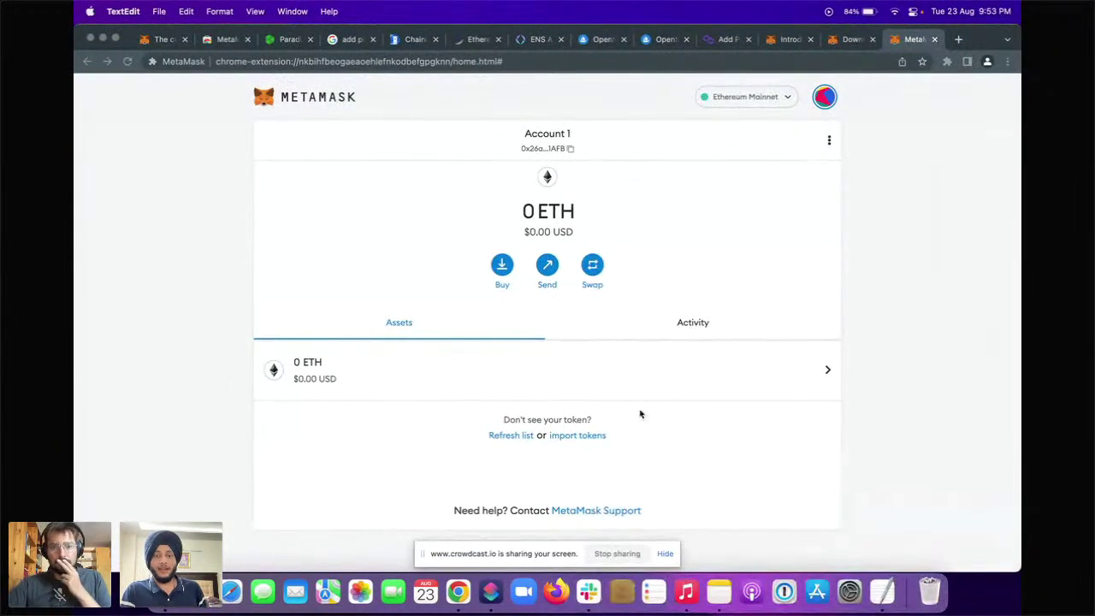
key(super+q)
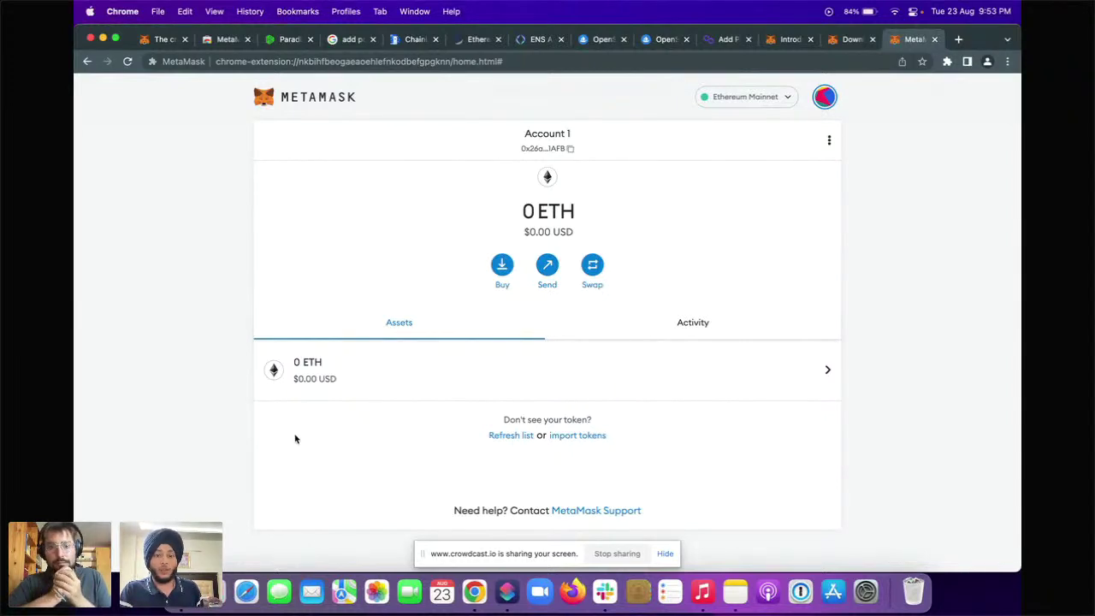
click(662, 337)
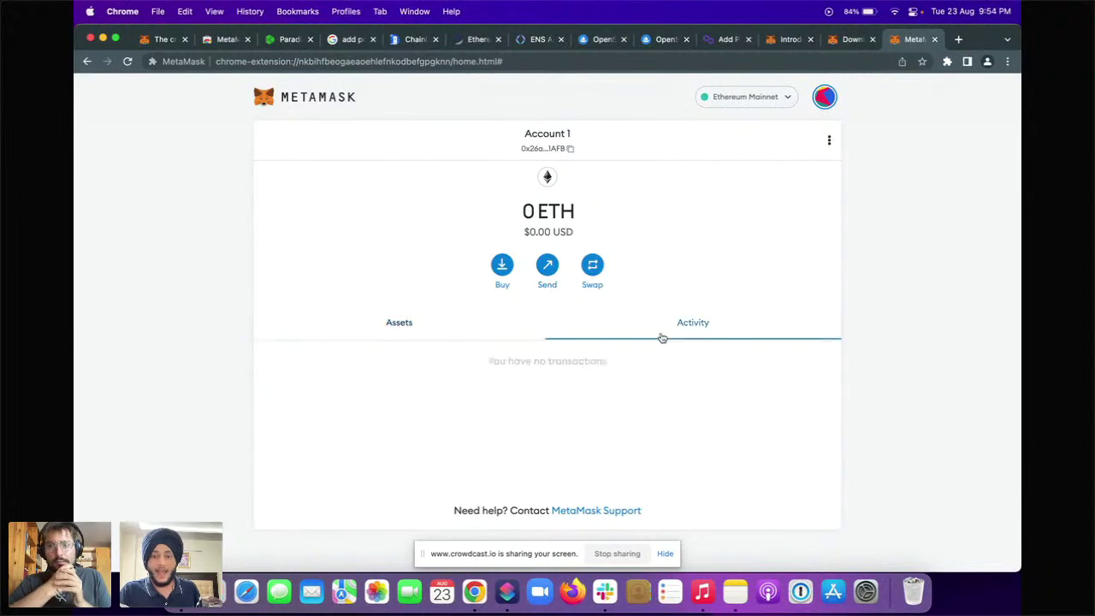
click(472, 339)
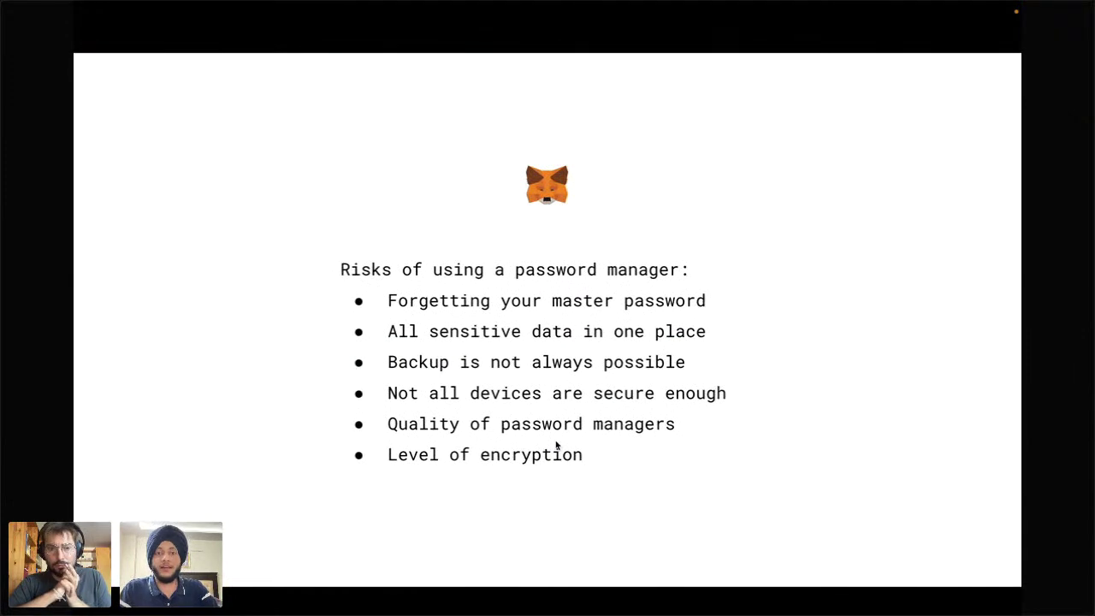
- Go from the Buying Crypto slide to the 0 ETH wallet and open the Buy options
key(Right)
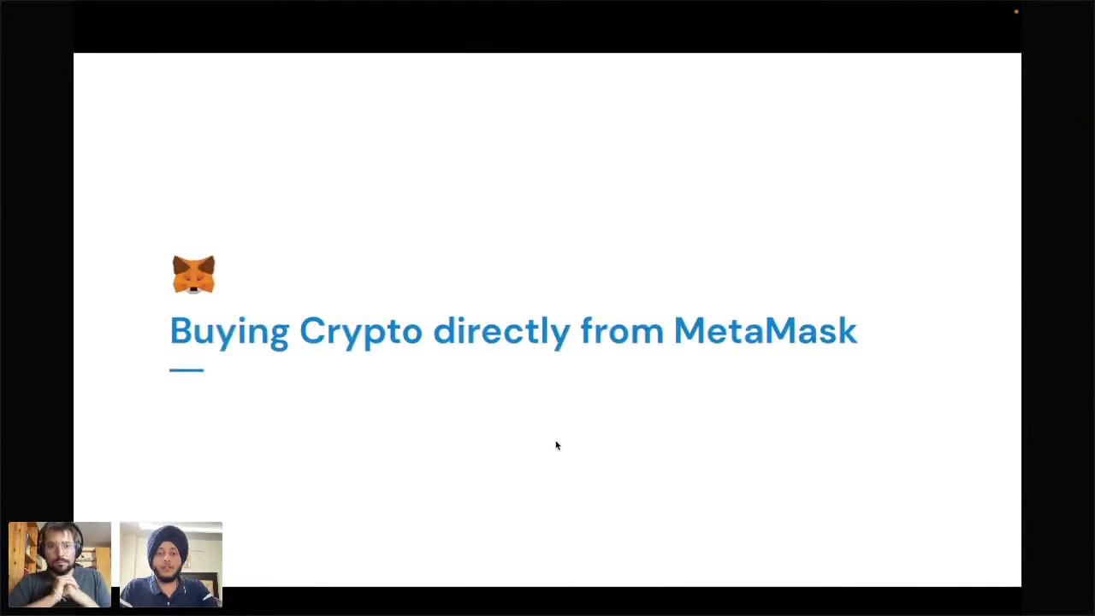
key(ctrl+Right)
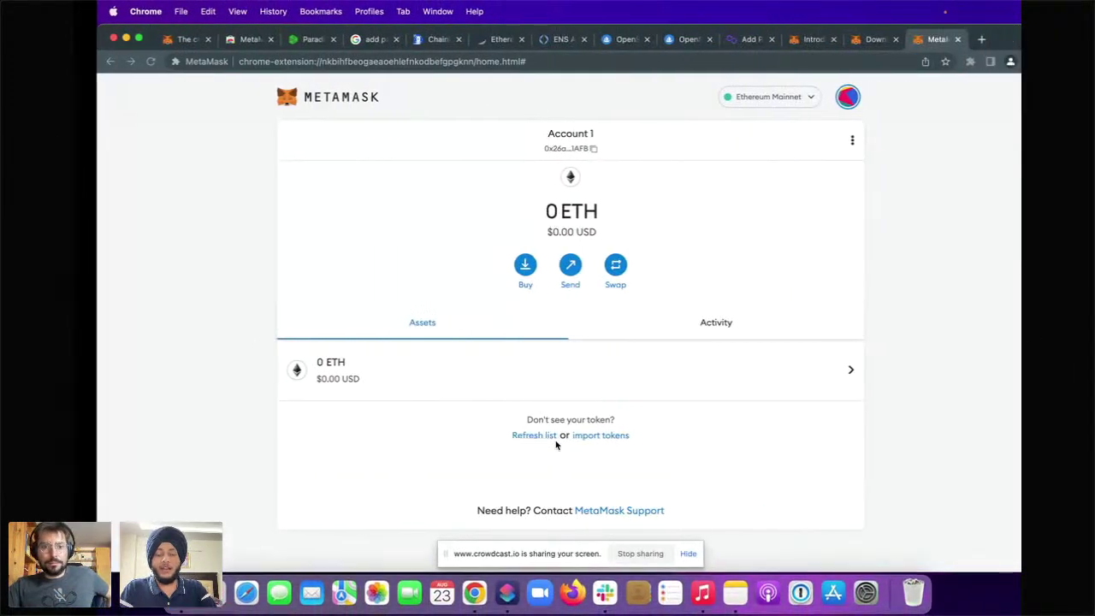
key(ctrl+Left)
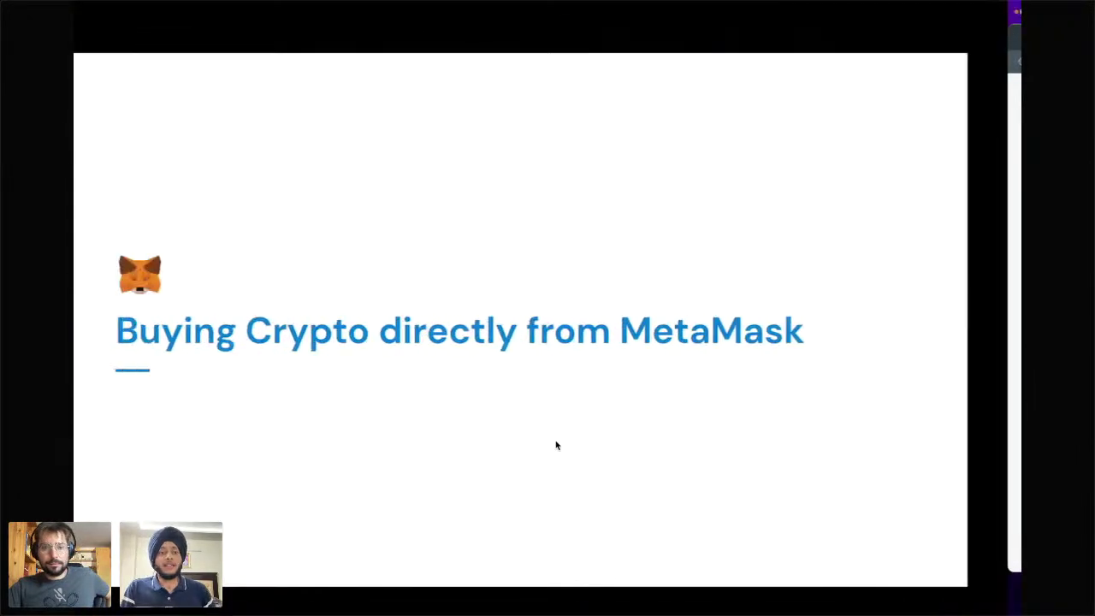
key(Right)
key(ctrl+Right)
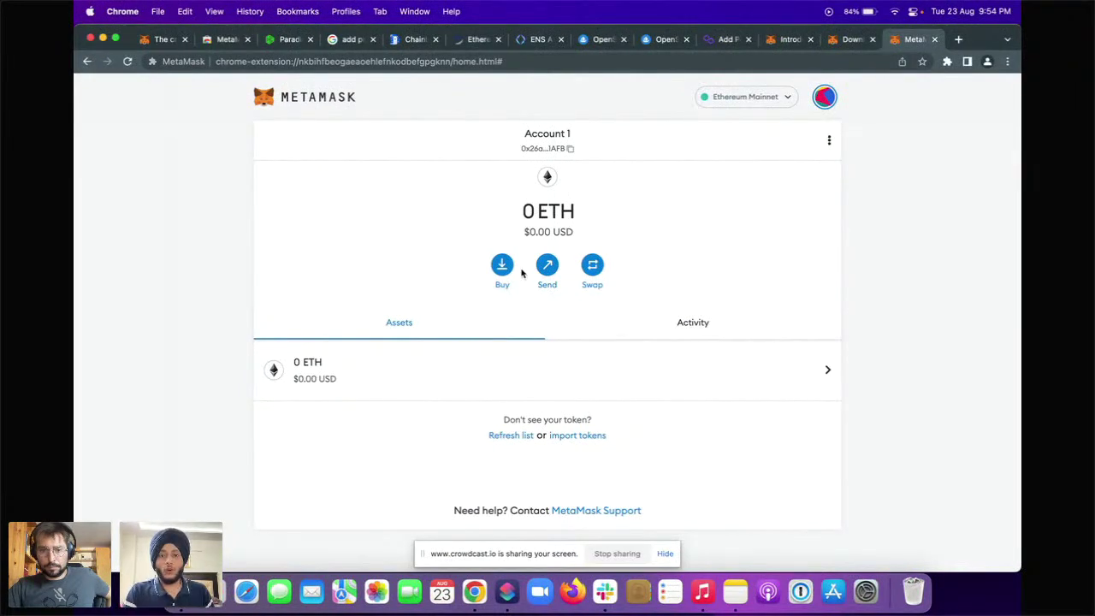
drag(523, 211, 618, 216)
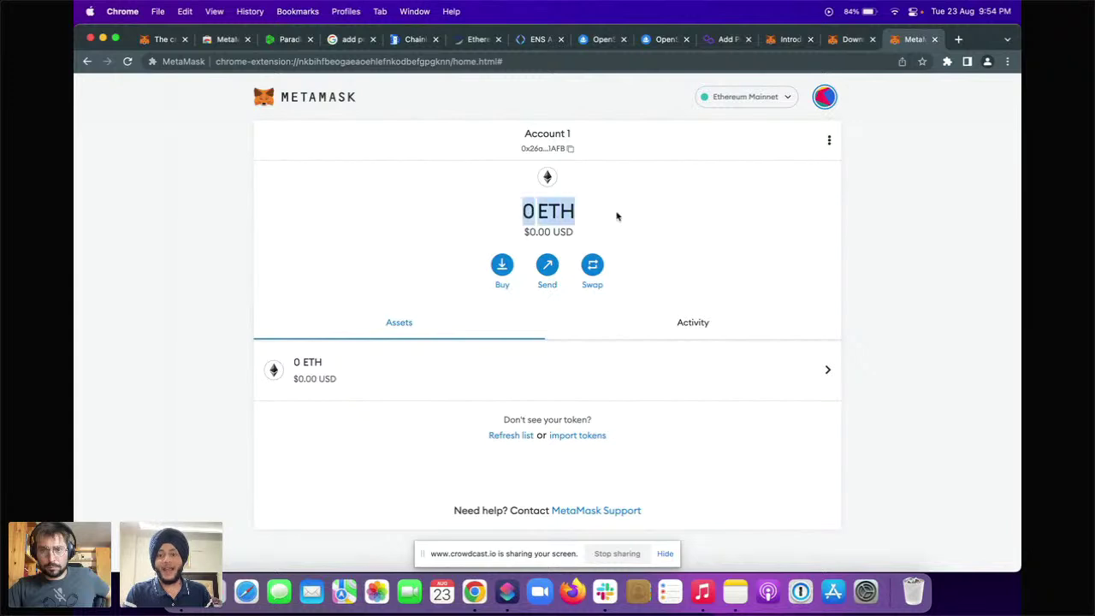
click(693, 219)
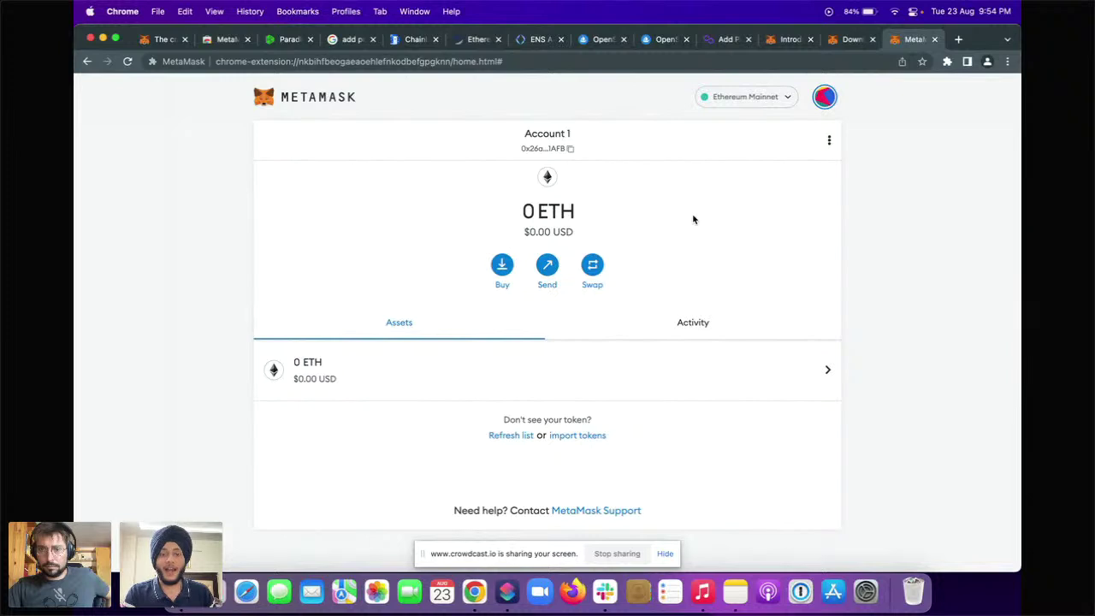
click(503, 266)
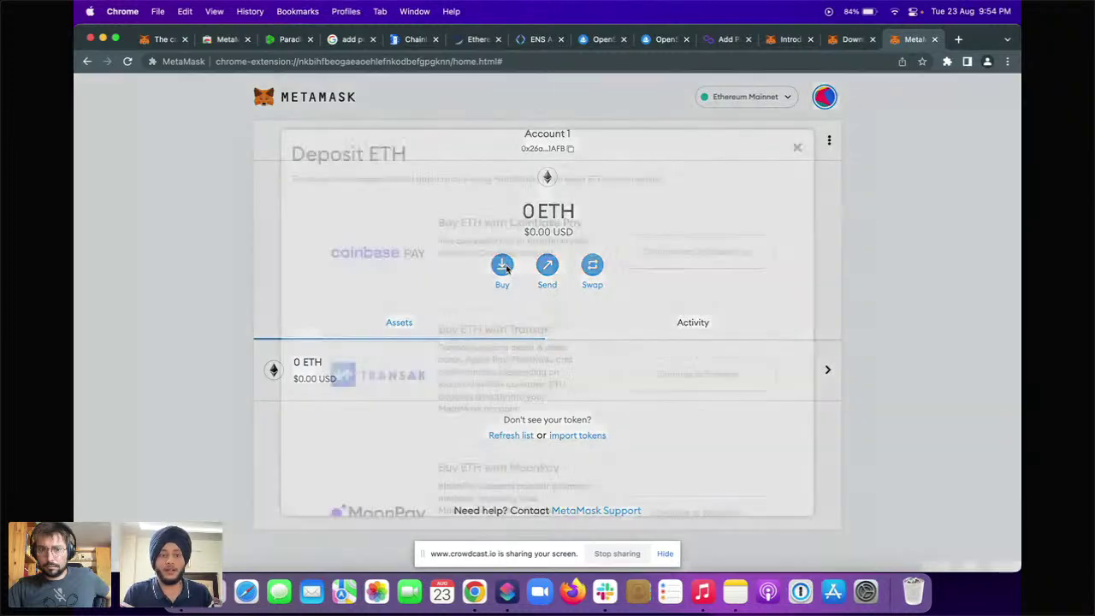
- Browse the Deposit ETH providers: Coinbase Pay, Transak, MoonPay and Wyre
key(ctrl+Left)
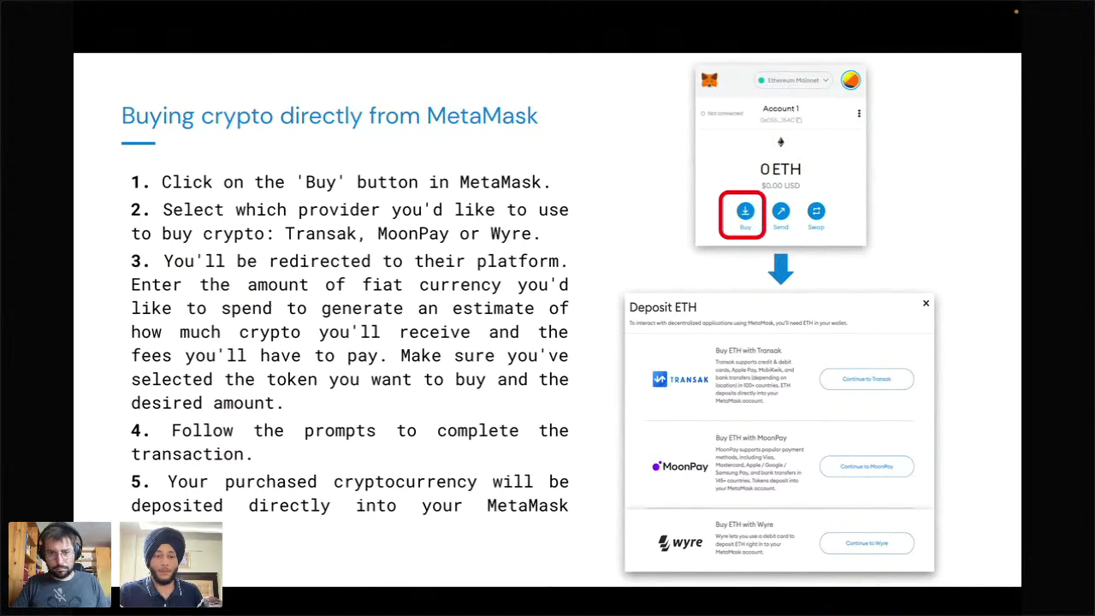
key(ctrl+Right)
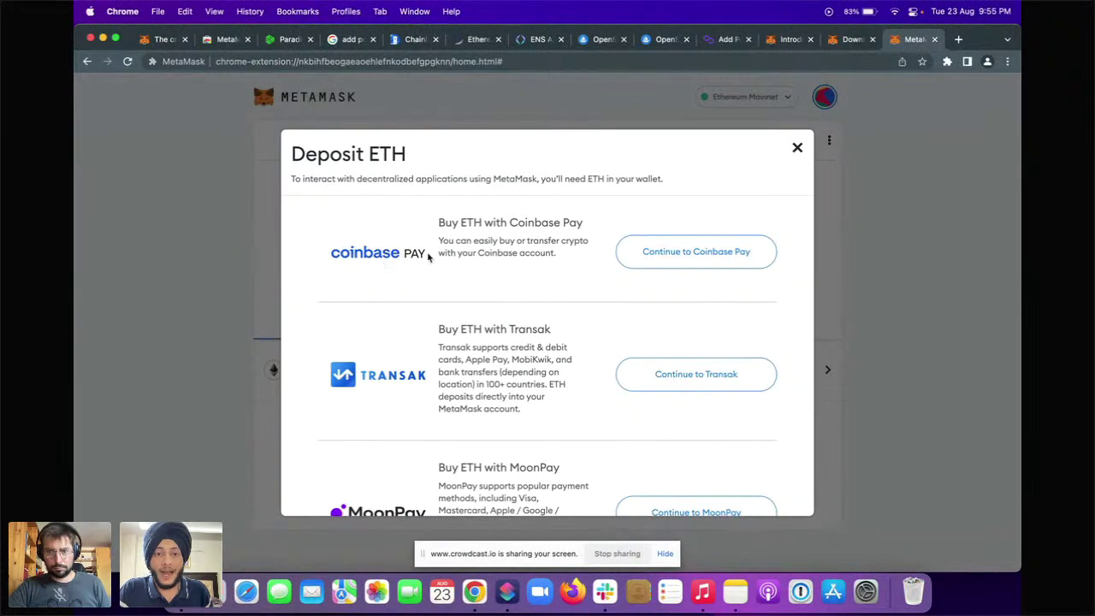
scroll(480, 322, down, 2)
scroll(480, 323, down, 5)
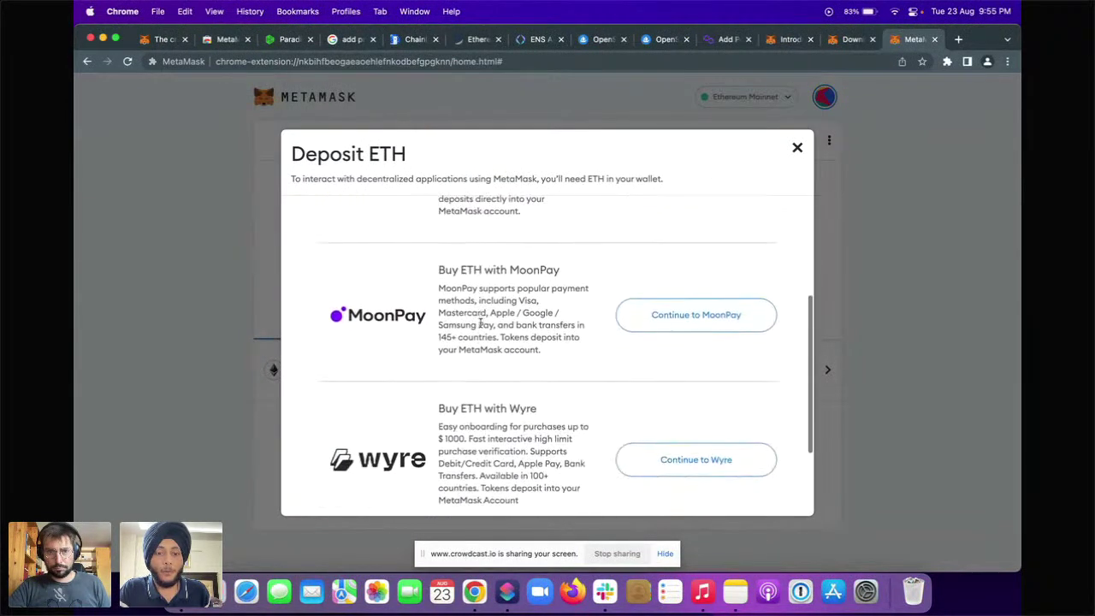
scroll(480, 323, up, 6)
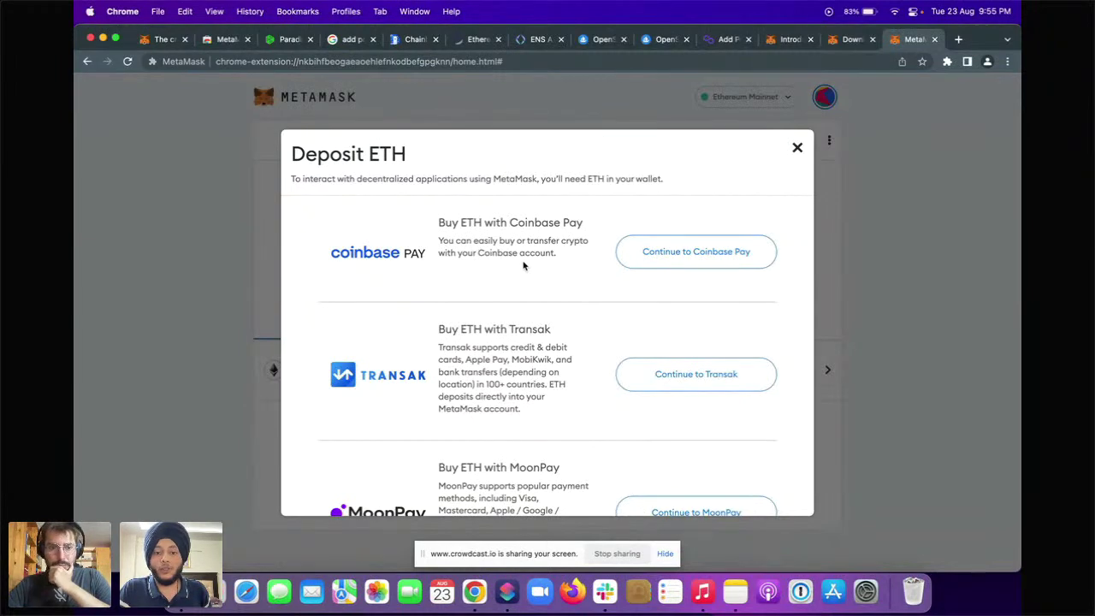
scroll(524, 266, down, 5)
scroll(522, 262, down, 2)
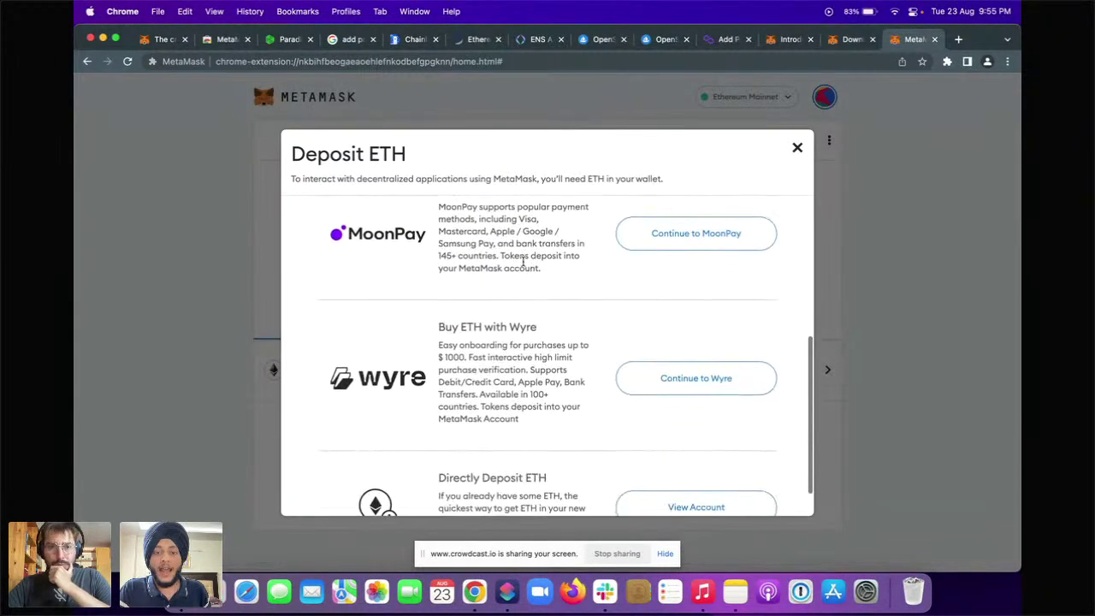
scroll(523, 260, up, 6)
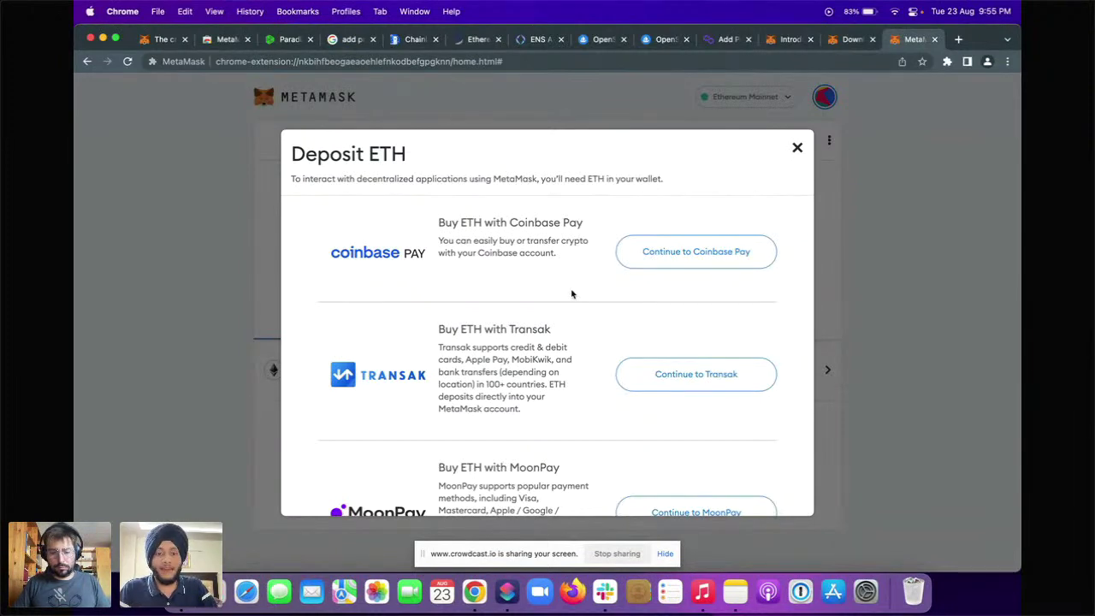
scroll(572, 295, down, 5)
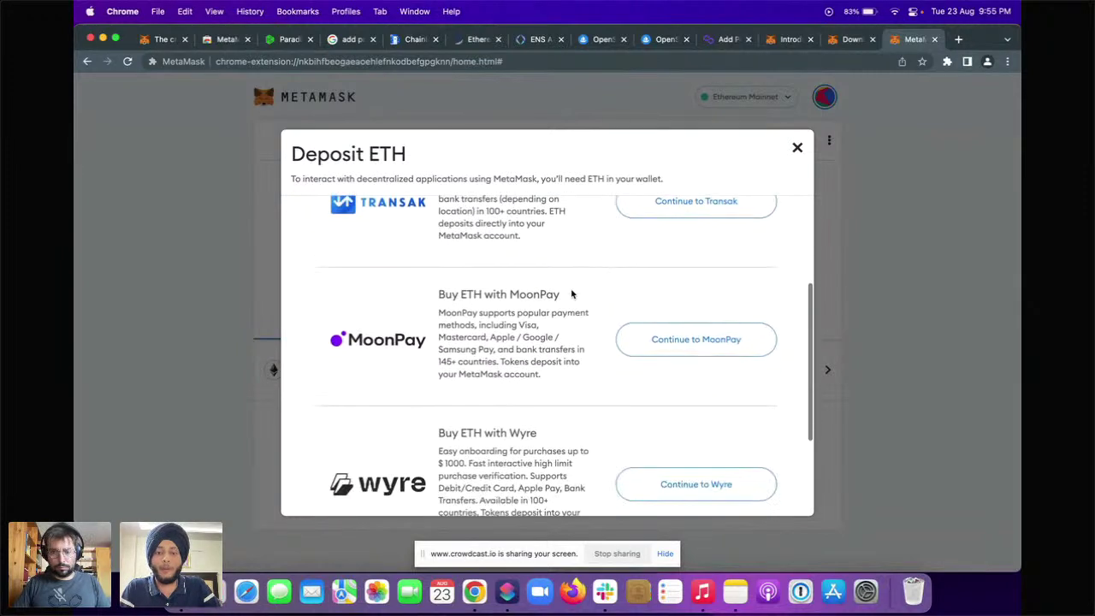
scroll(571, 294, up, 5)
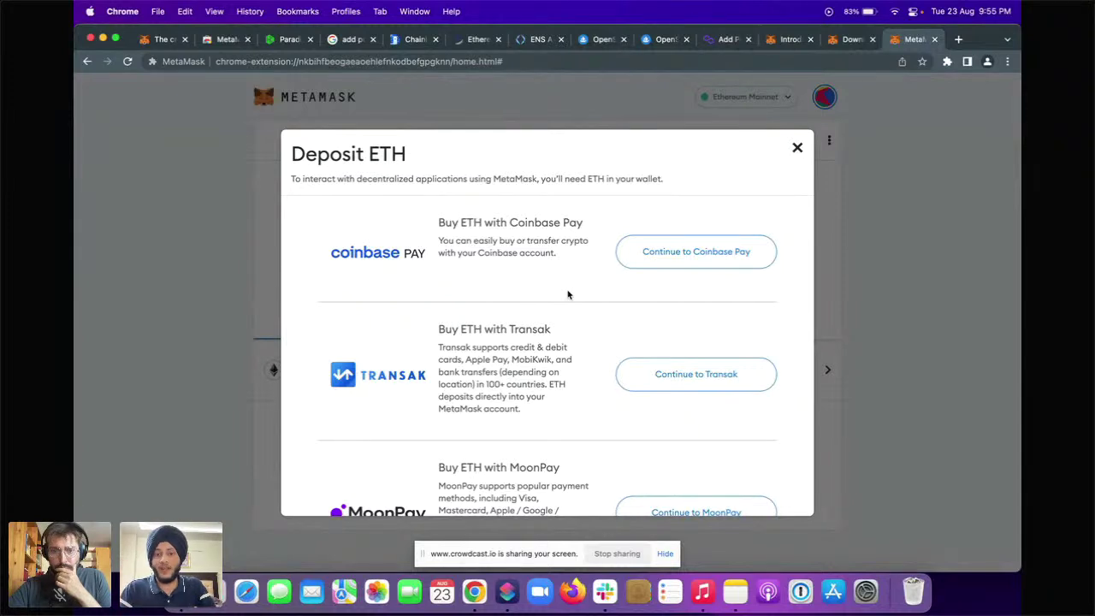
- Close the Deposit ETH dialog, leaving the 0 ETH Account 1 home, and switch to the slides
click(795, 148)
key(ctrl+Left)
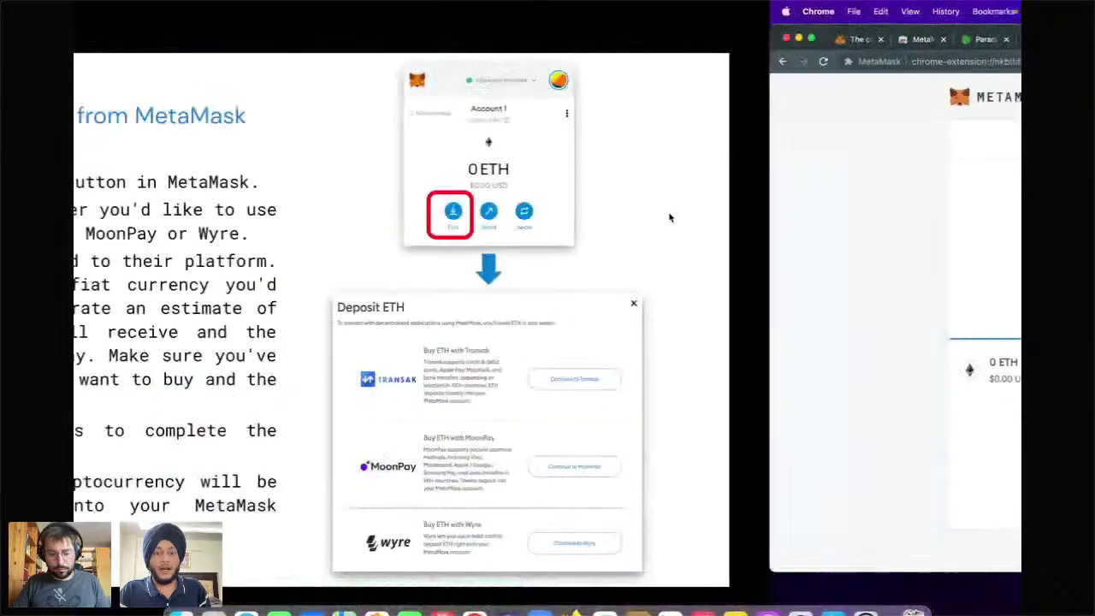
key(ctrl+Right)
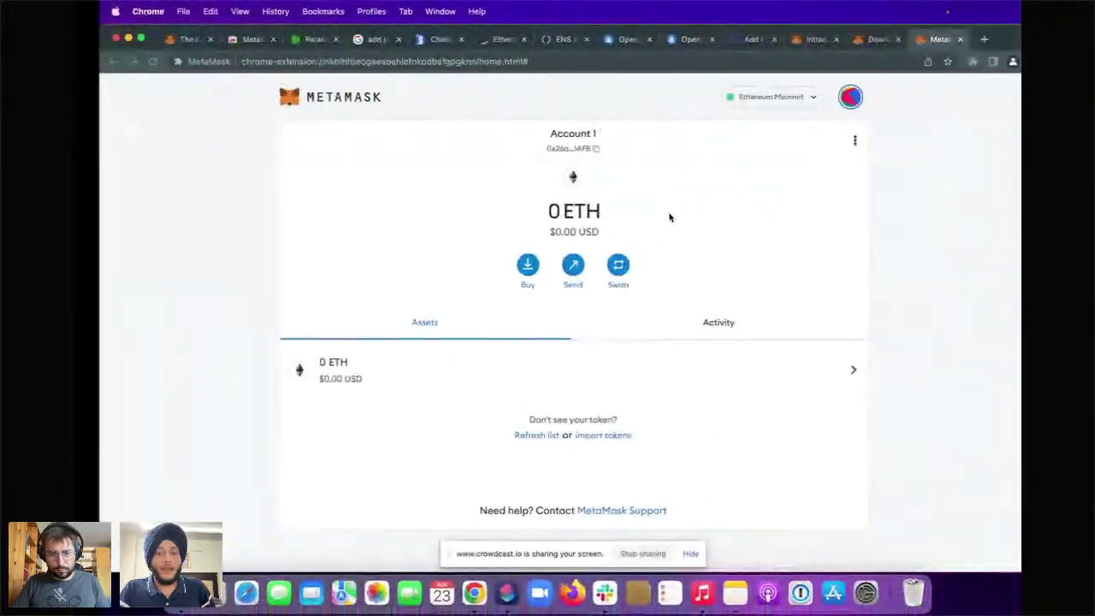
key(ctrl+Left)
- Advance to the 'Exploring the decentralised world' and 'Networks' slides, then return to MetaMask
key(Right)
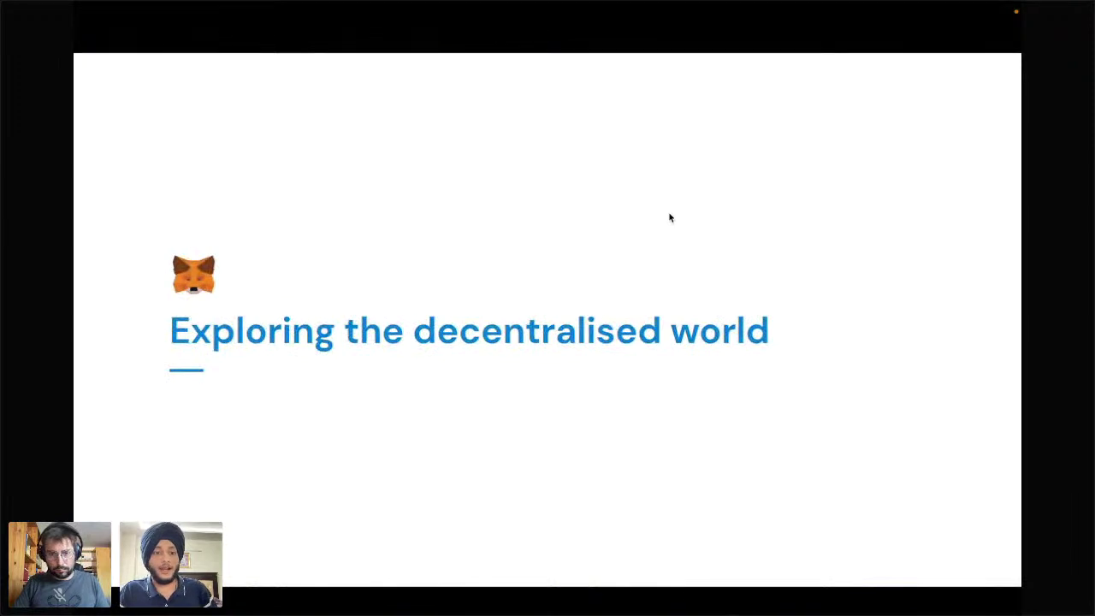
key(Right)
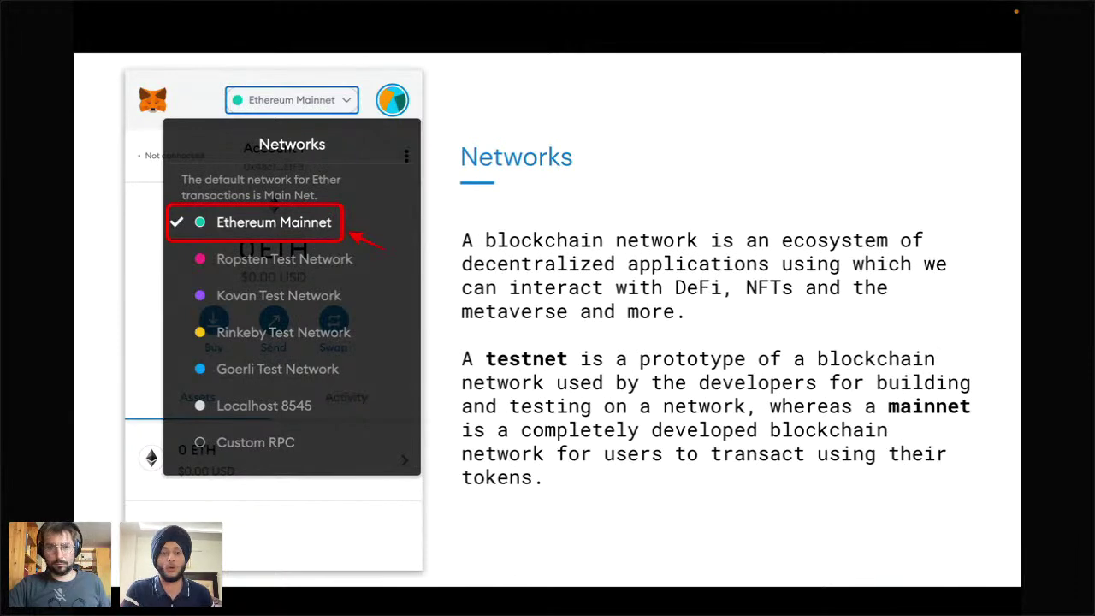
key(ctrl+Right)
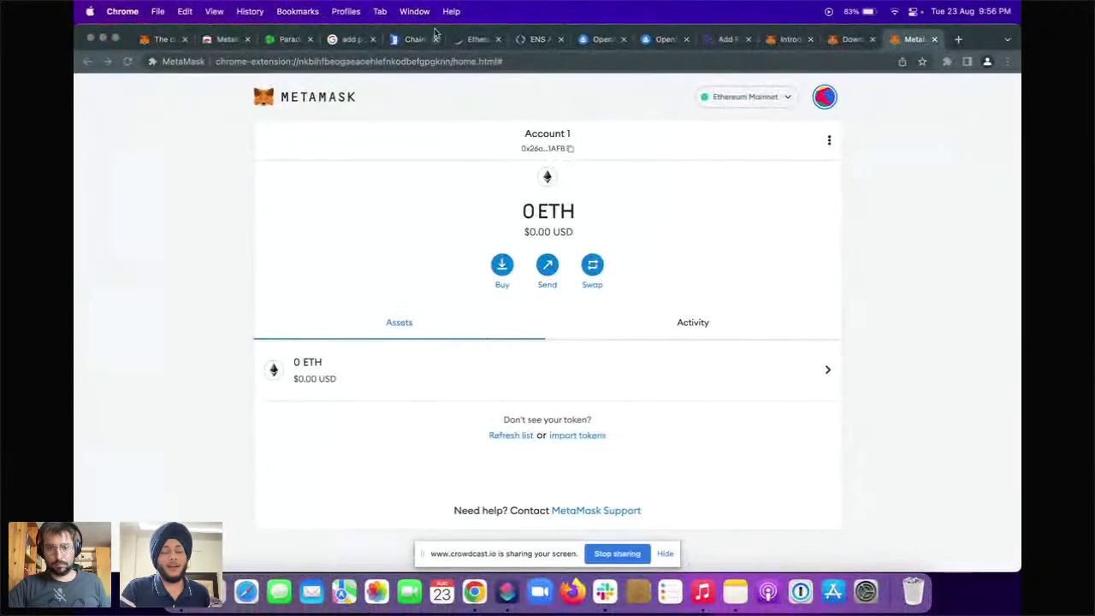
- Sign in to the Paradigm faucet with Twitter and copy the MetaMask account address
click(289, 38)
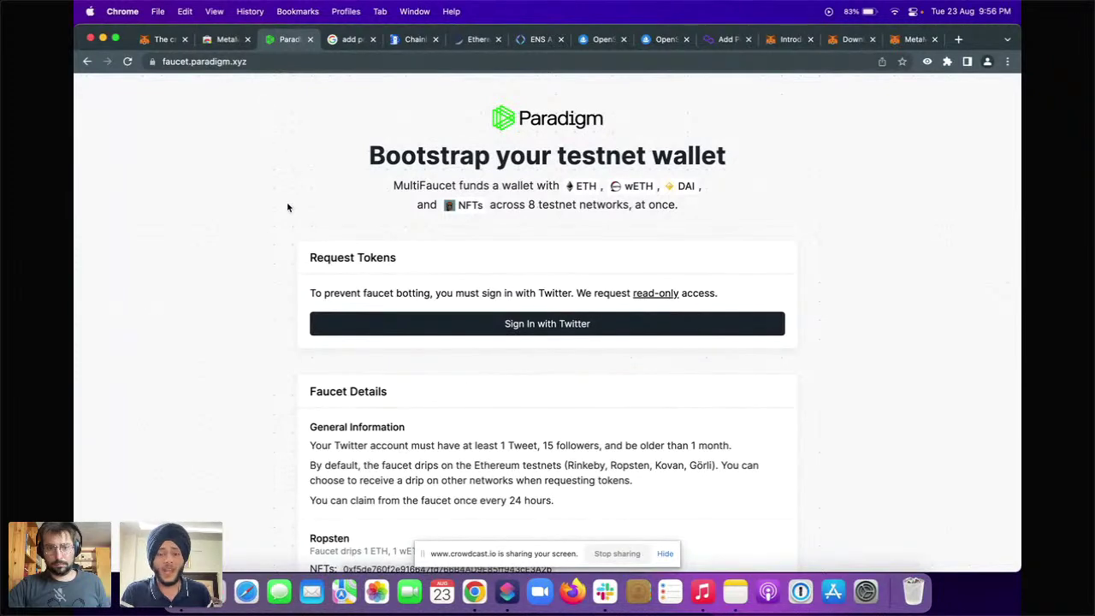
click(522, 332)
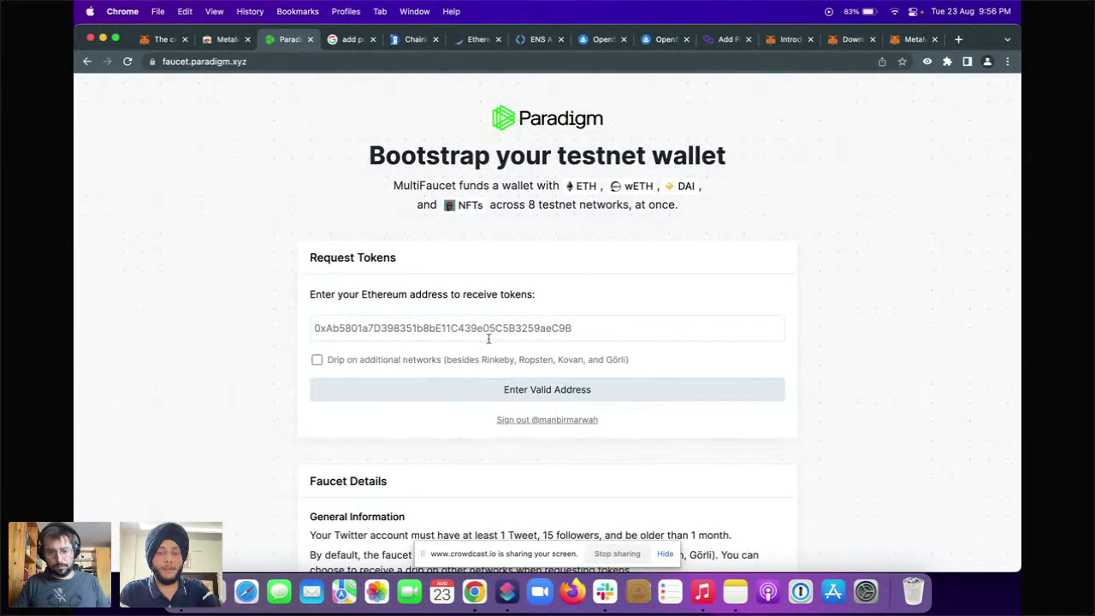
click(489, 337)
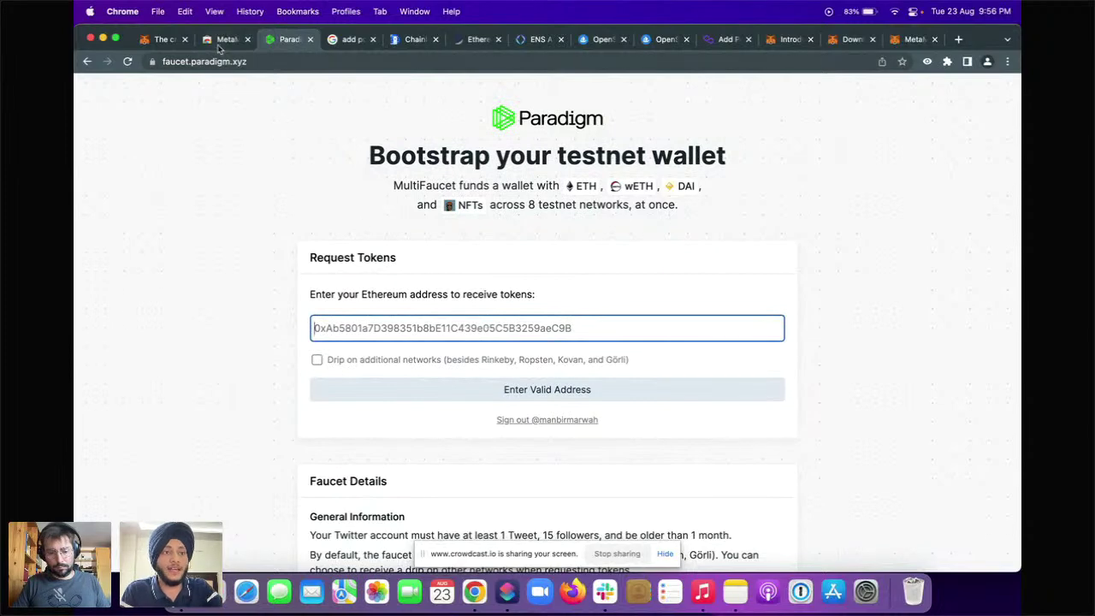
click(171, 40)
click(915, 39)
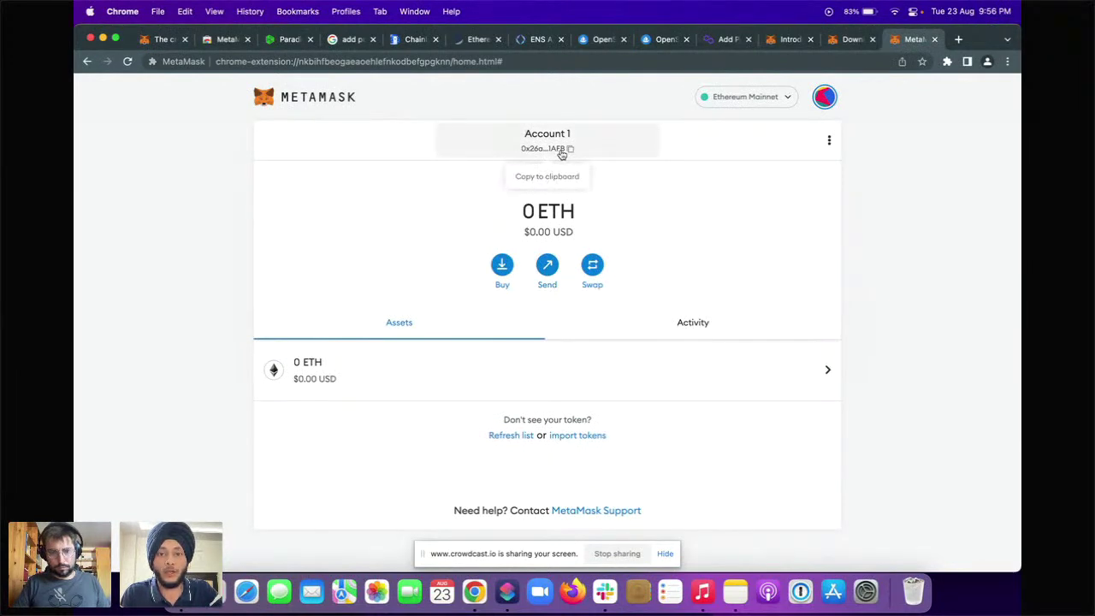
click(544, 148)
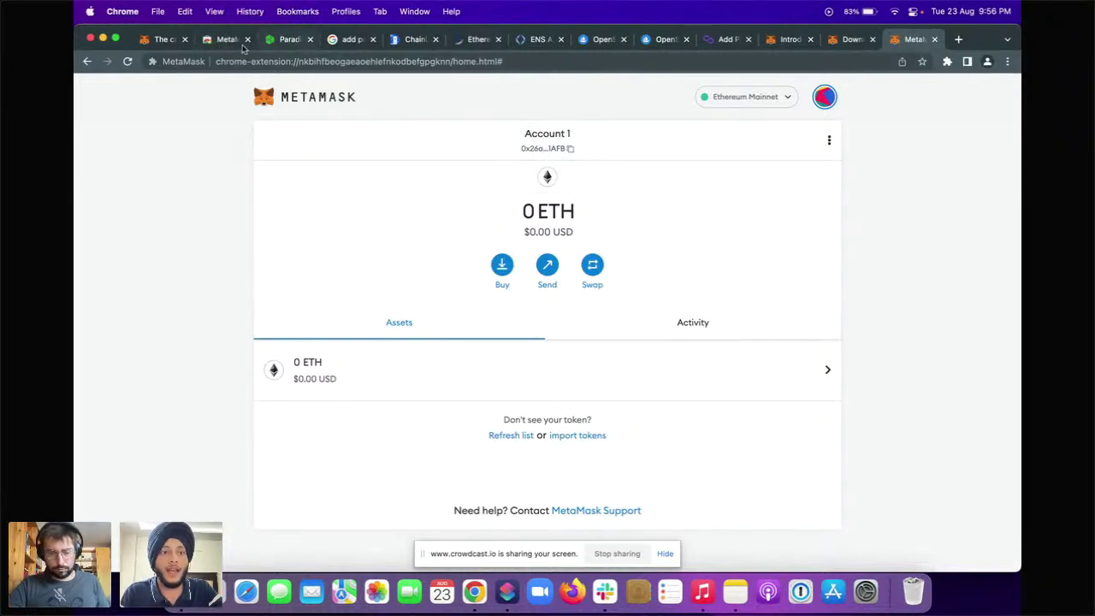
- Paste the address into the faucet, enable drips on additional networks, and claim the testnet tokens
click(286, 39)
key(super+v)
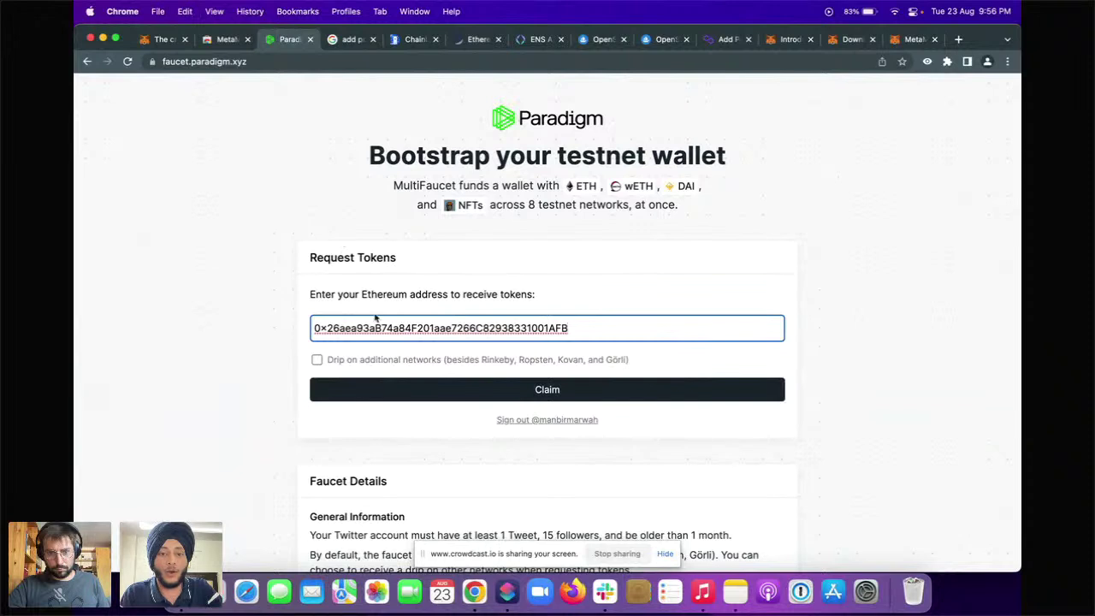
click(383, 357)
click(316, 359)
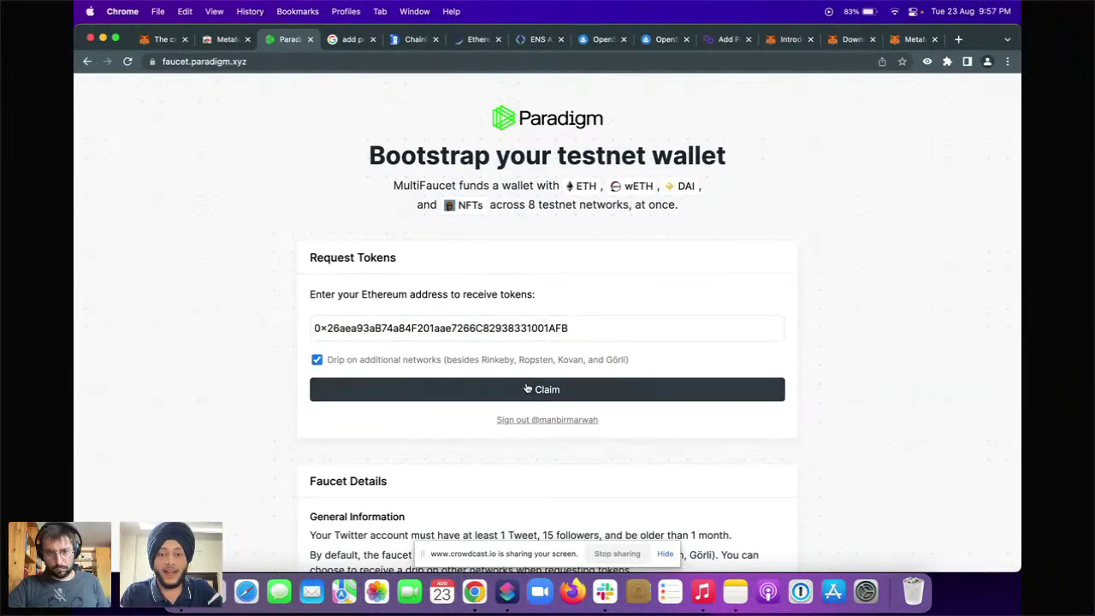
click(527, 389)
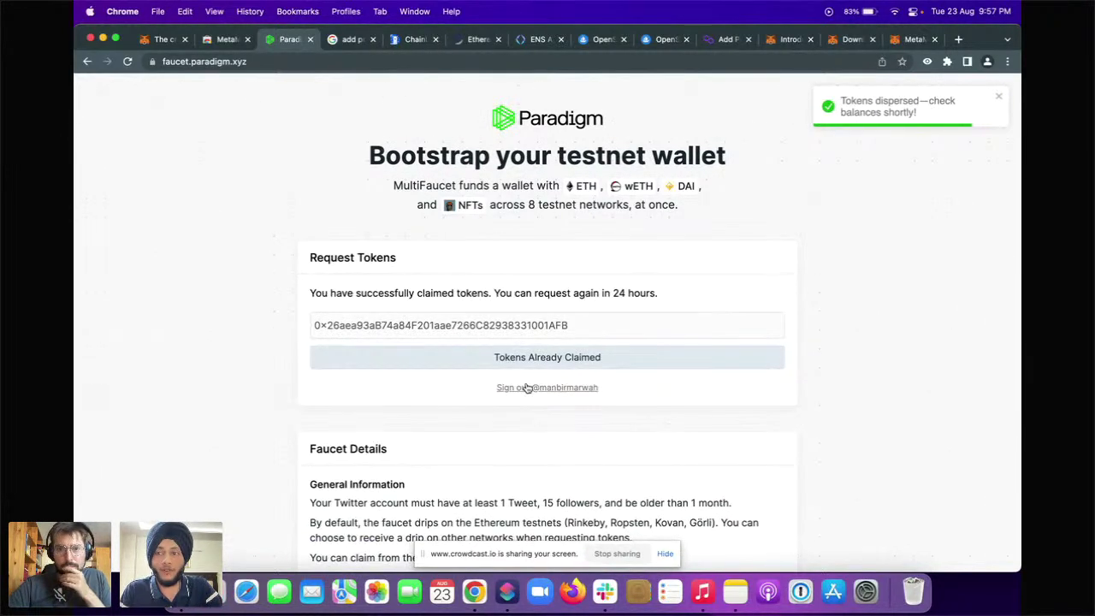
click(912, 40)
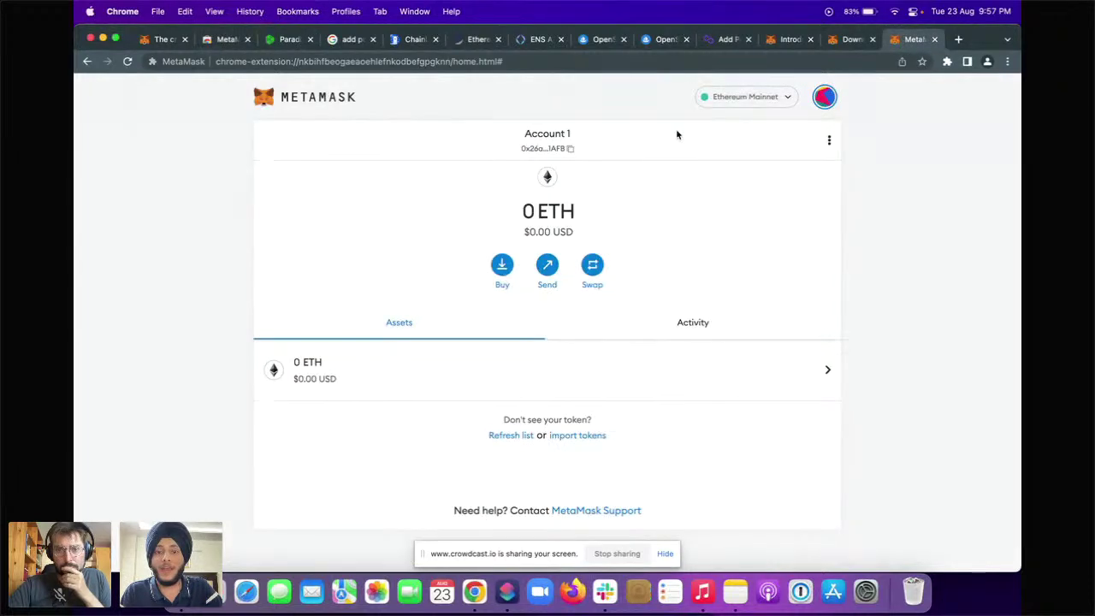
- Turn on 'Show test networks' in Advanced settings, then switch the wallet to Kovan Test Network
click(747, 97)
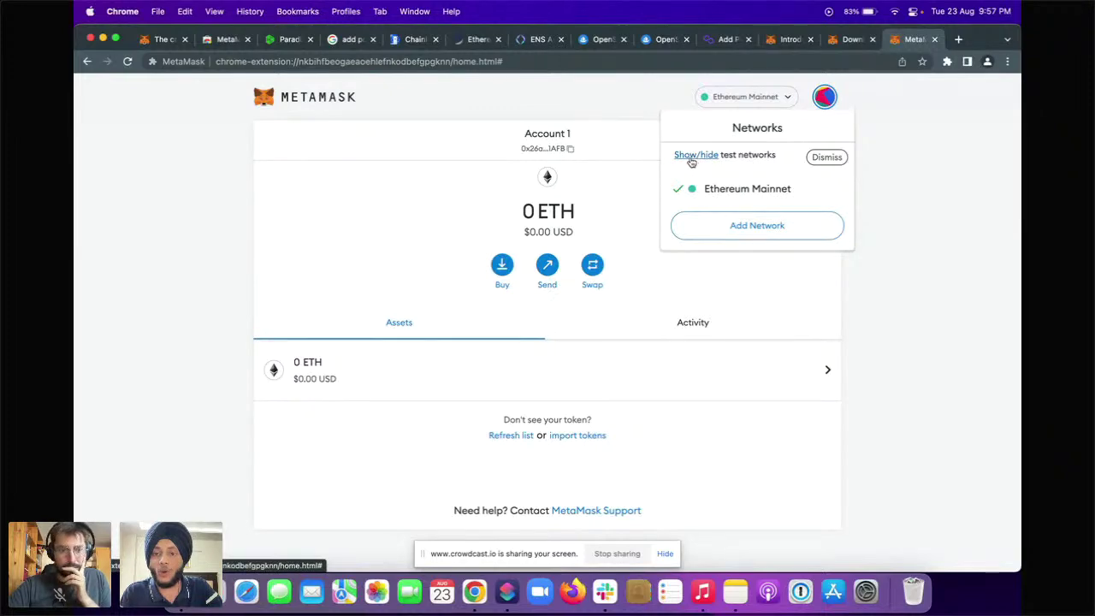
click(692, 159)
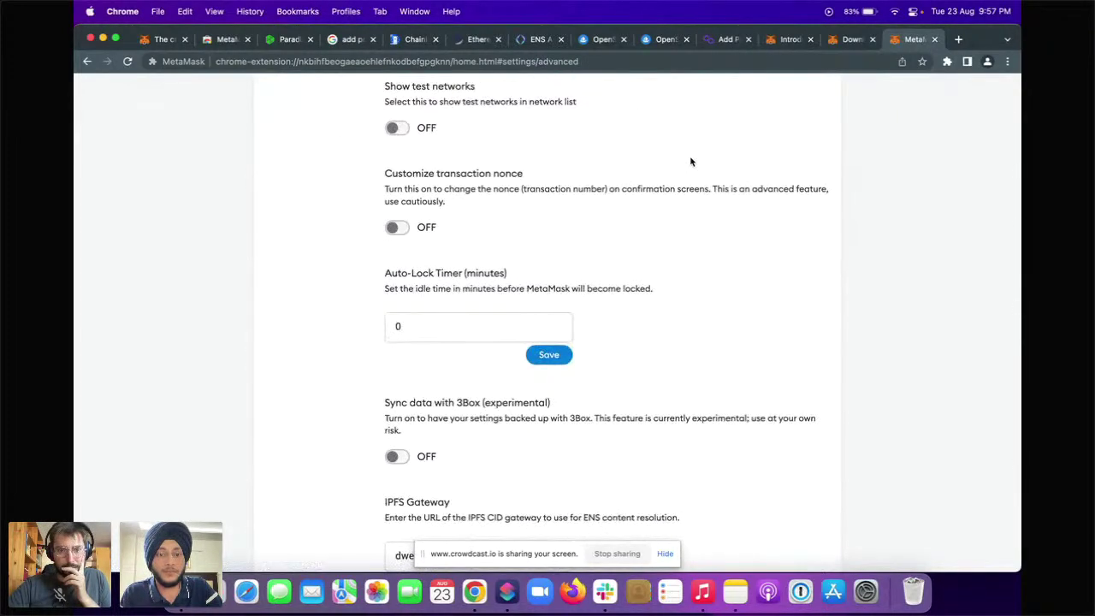
click(399, 129)
scroll(468, 187, up, 15)
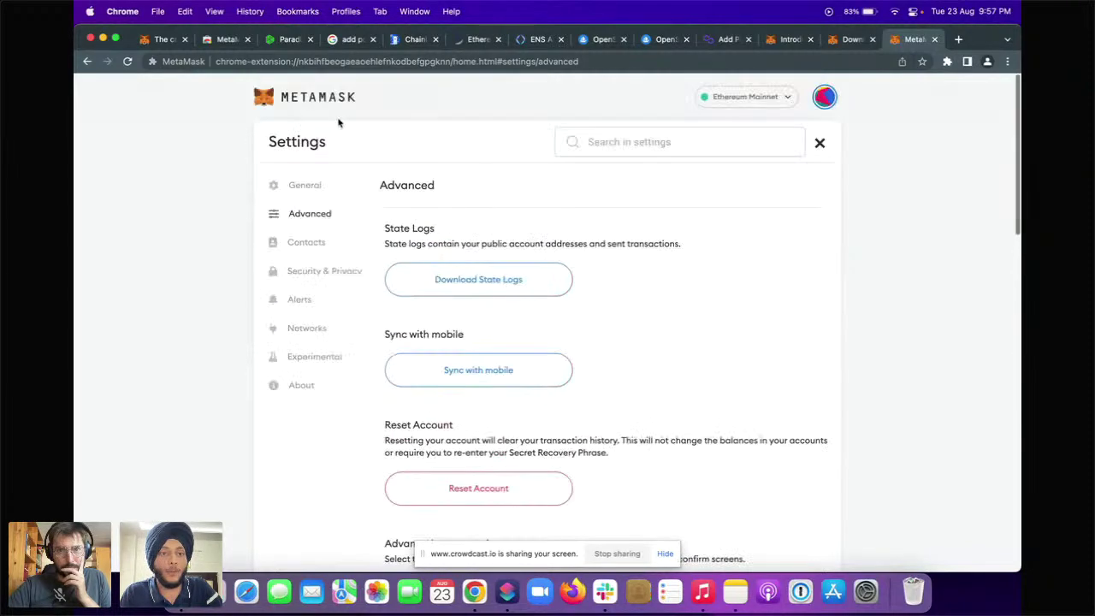
click(314, 105)
click(759, 107)
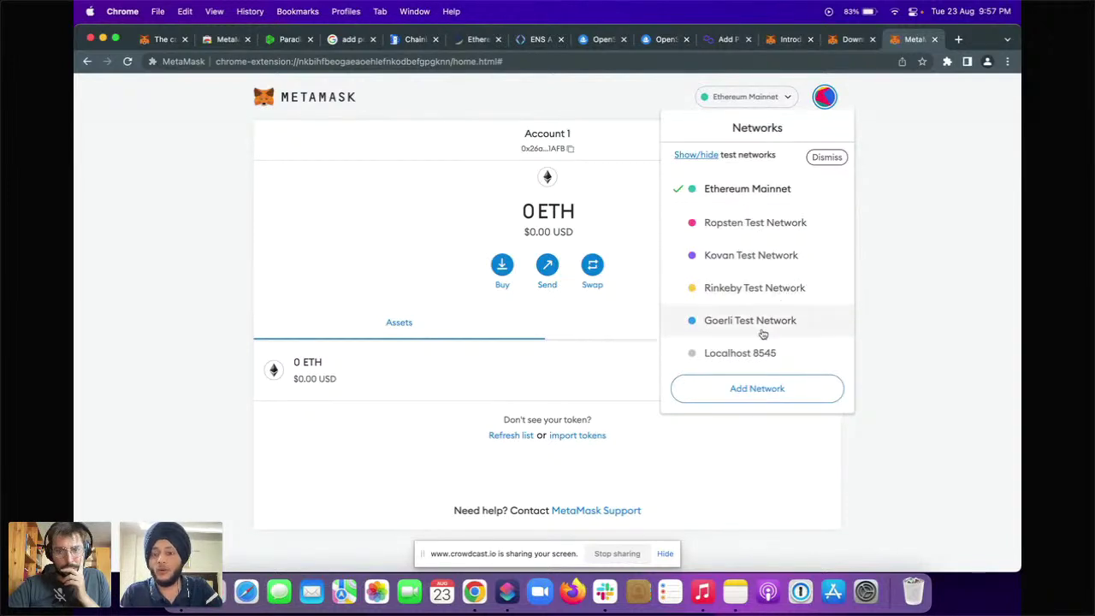
click(772, 257)
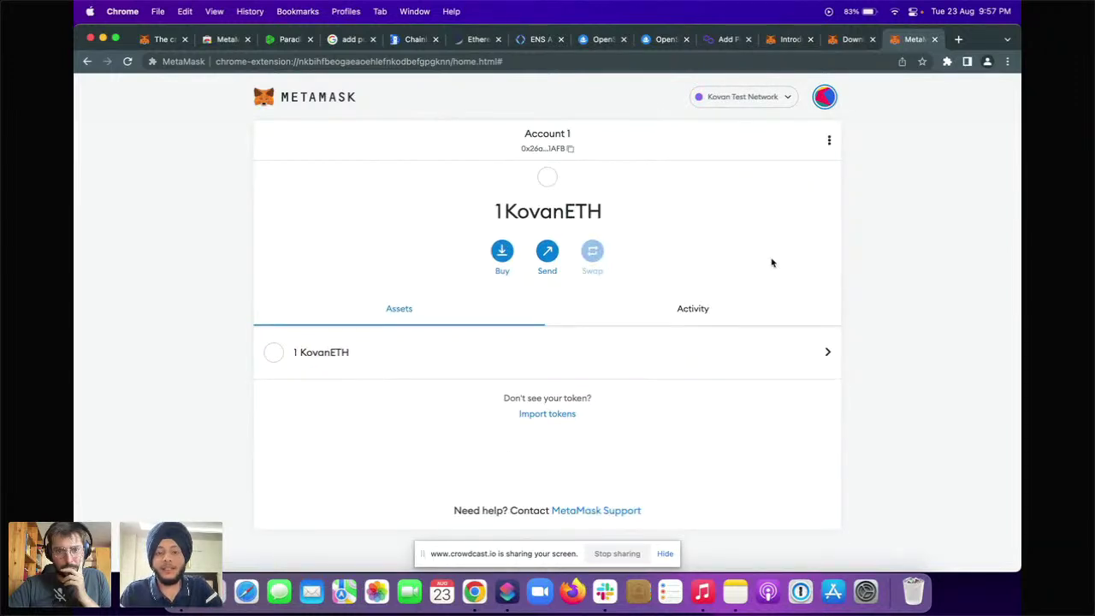
- Switch MetaMask to Rinkeby Test Network to check its claimed test ETH
key(ctrl+Left)
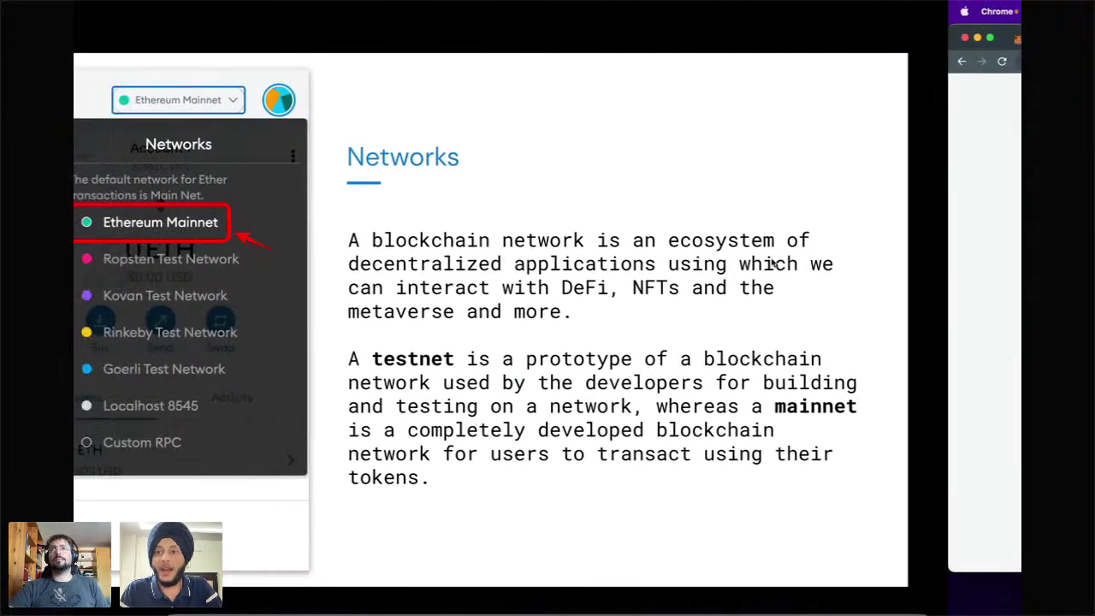
key(ctrl+Right)
click(286, 41)
click(913, 39)
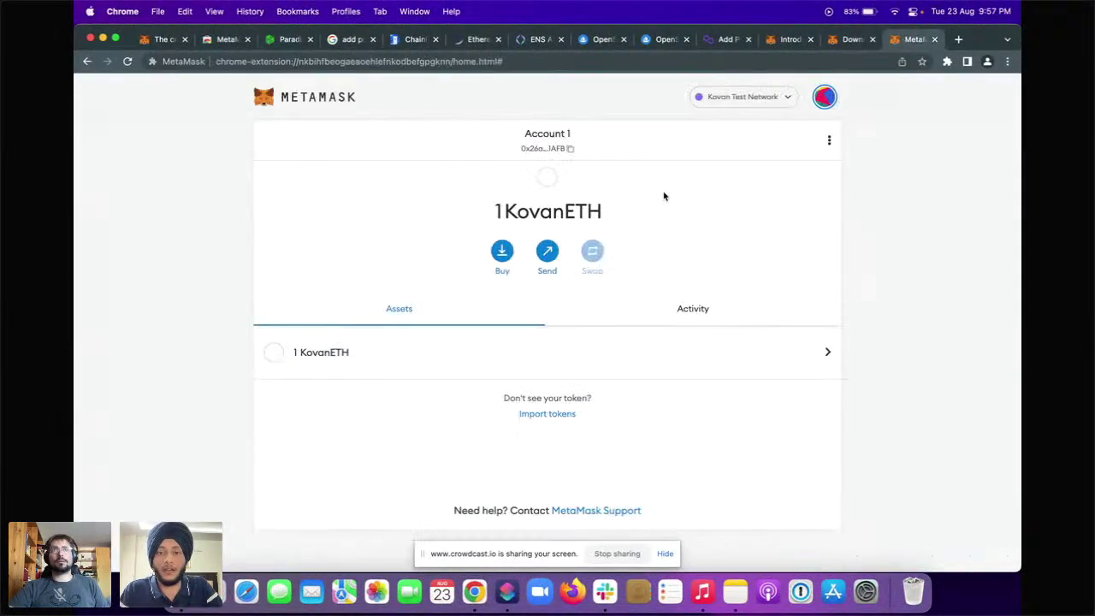
click(756, 96)
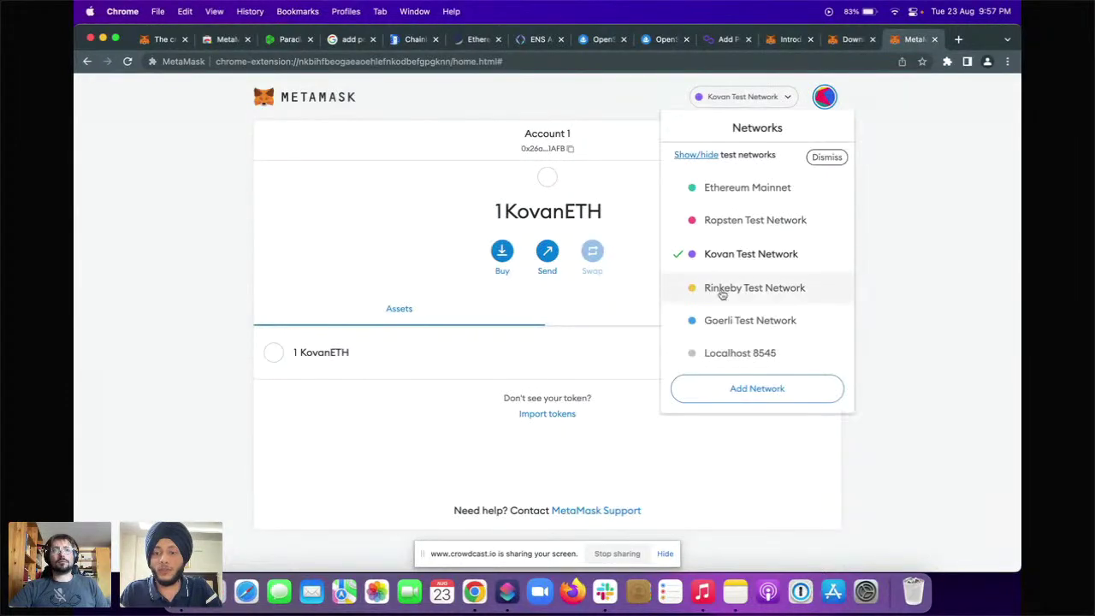
click(731, 296)
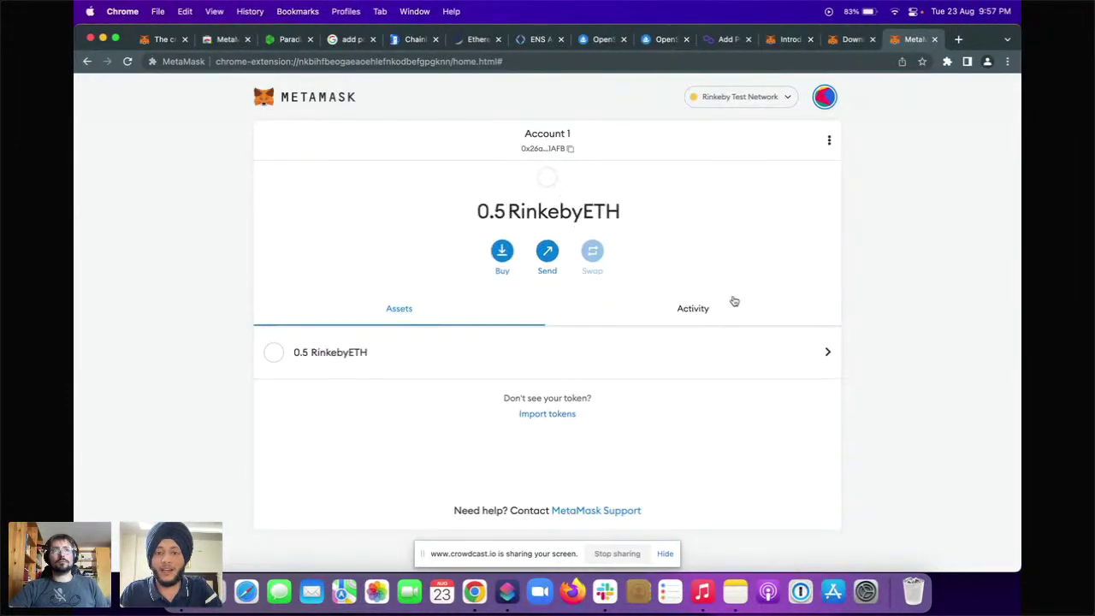
- Check Goerli, switch back to Ethereum Mainnet, and bring up the Networks slide
click(751, 96)
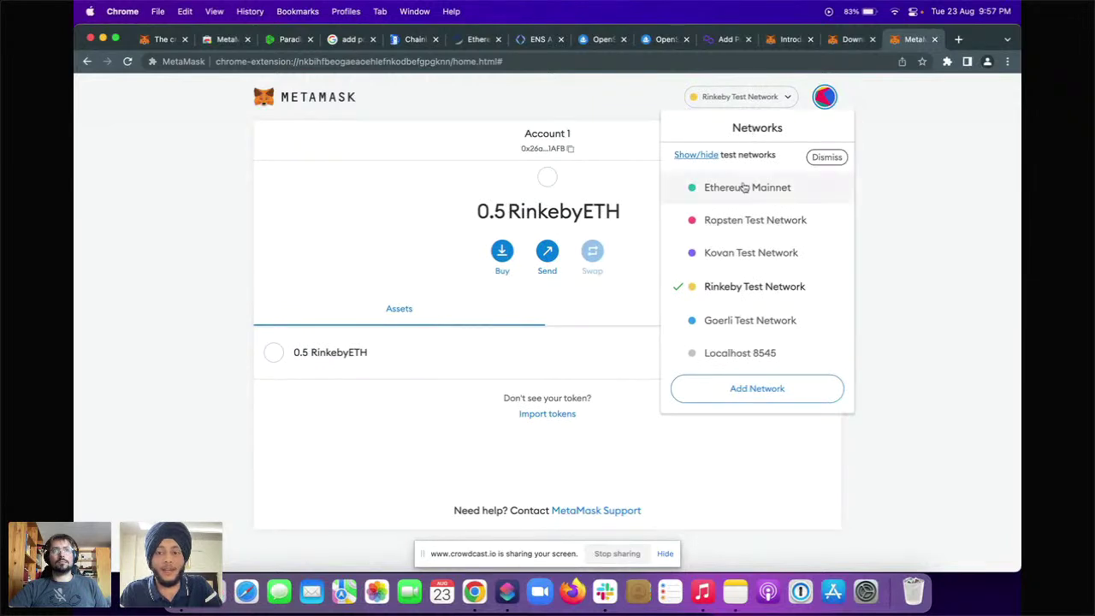
click(731, 320)
click(730, 100)
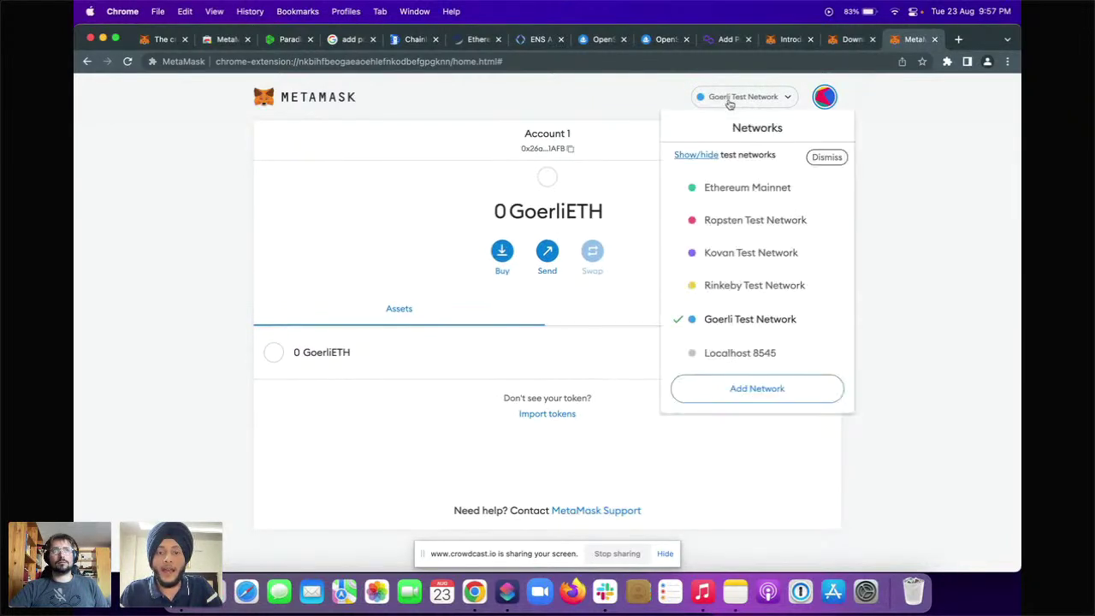
click(731, 185)
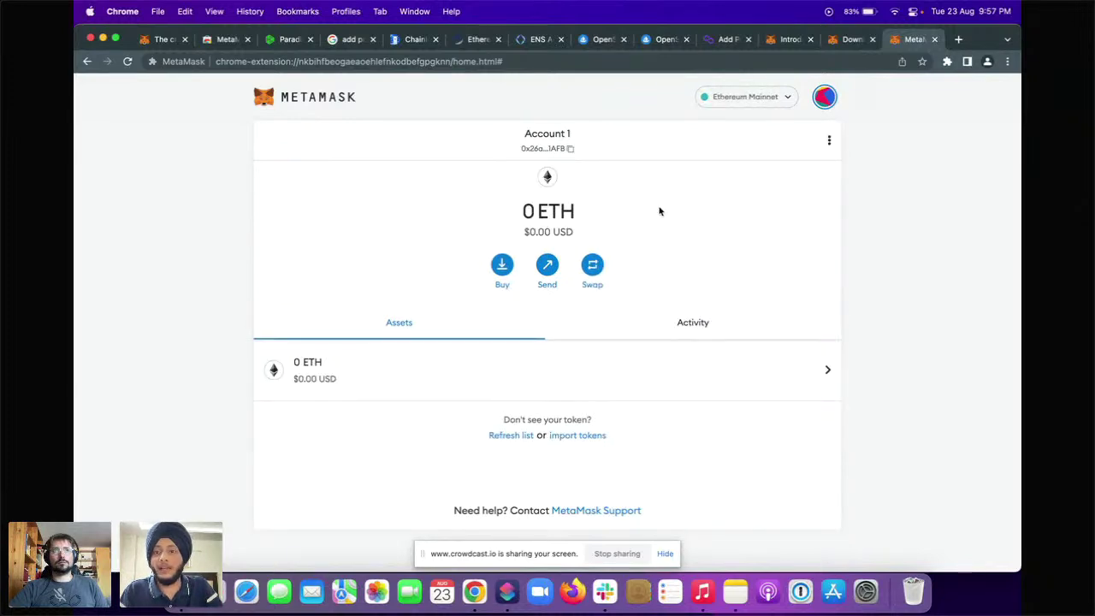
key(ctrl+Left)
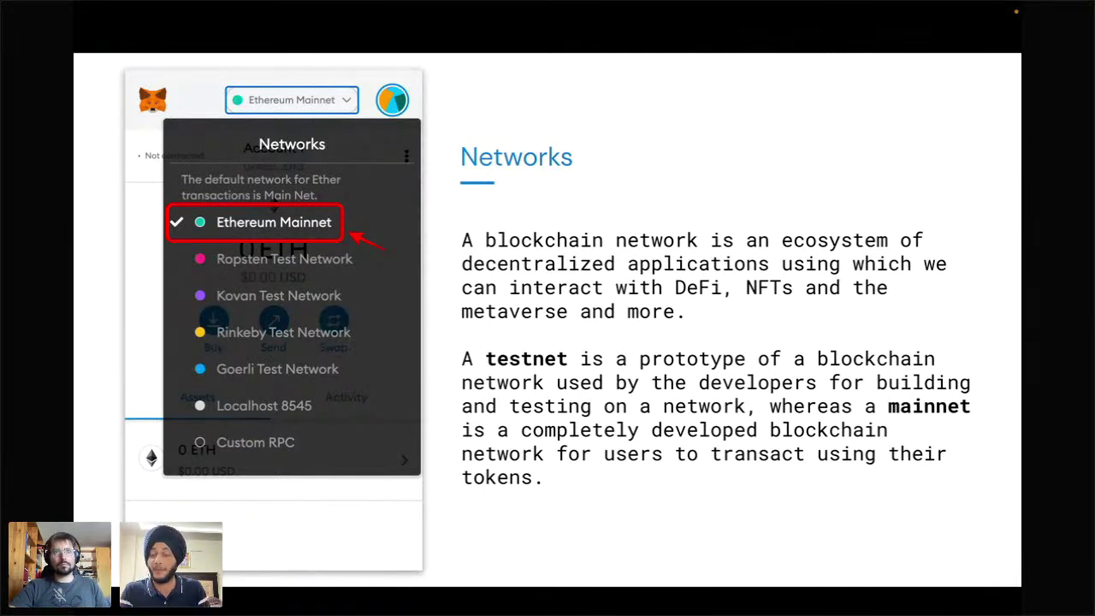
- Advance the slides to 'Adding a Custom Network', toggling over to the MetaMask desktop in between
key(ctrl+Right)
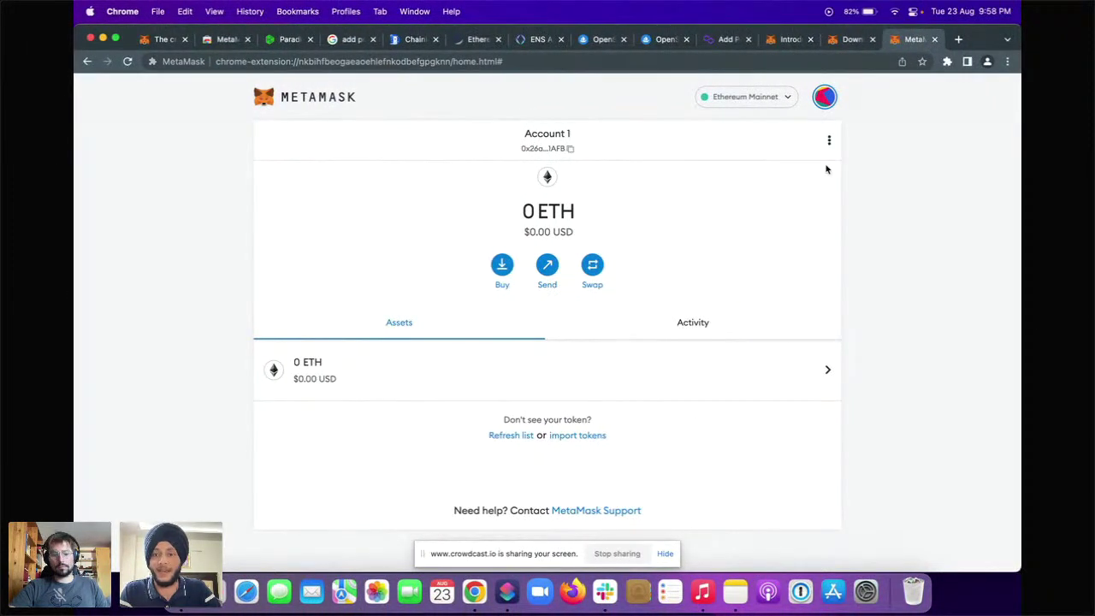
key(ctrl+Left)
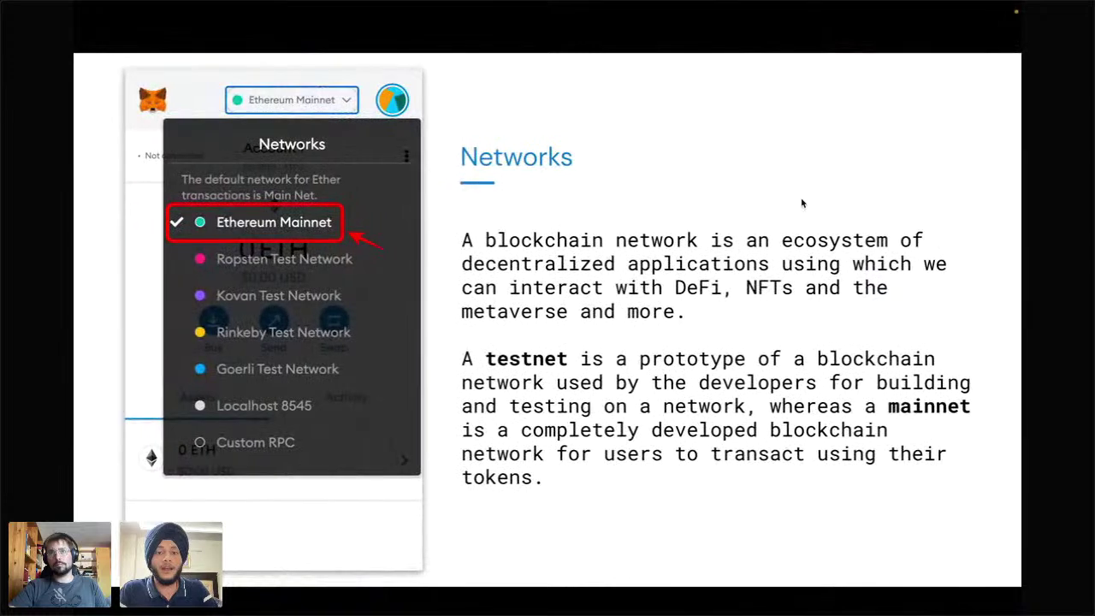
key(Right)
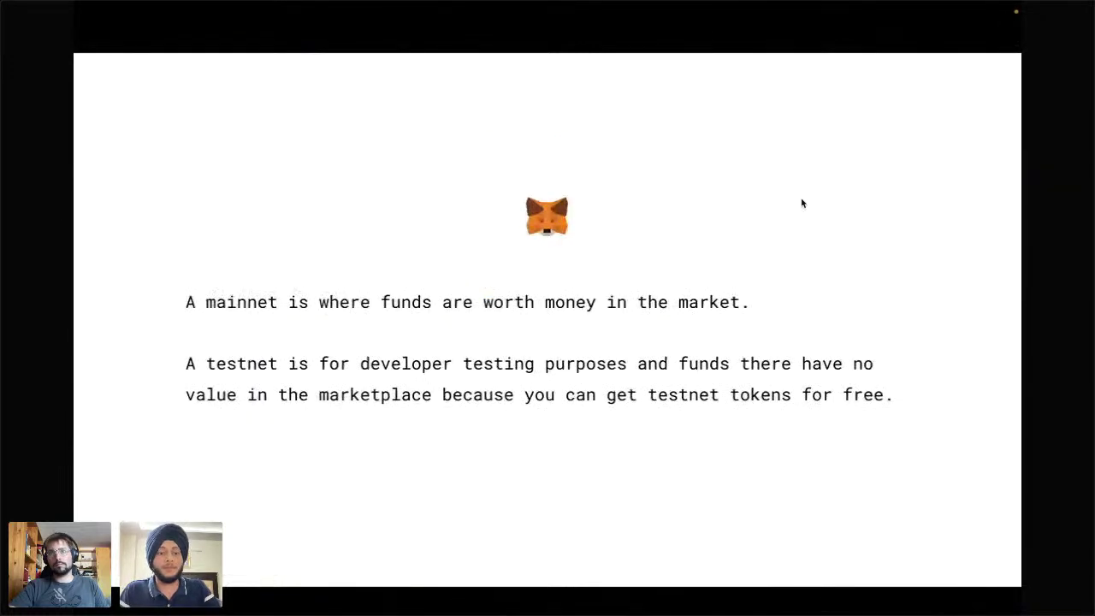
key(Right)
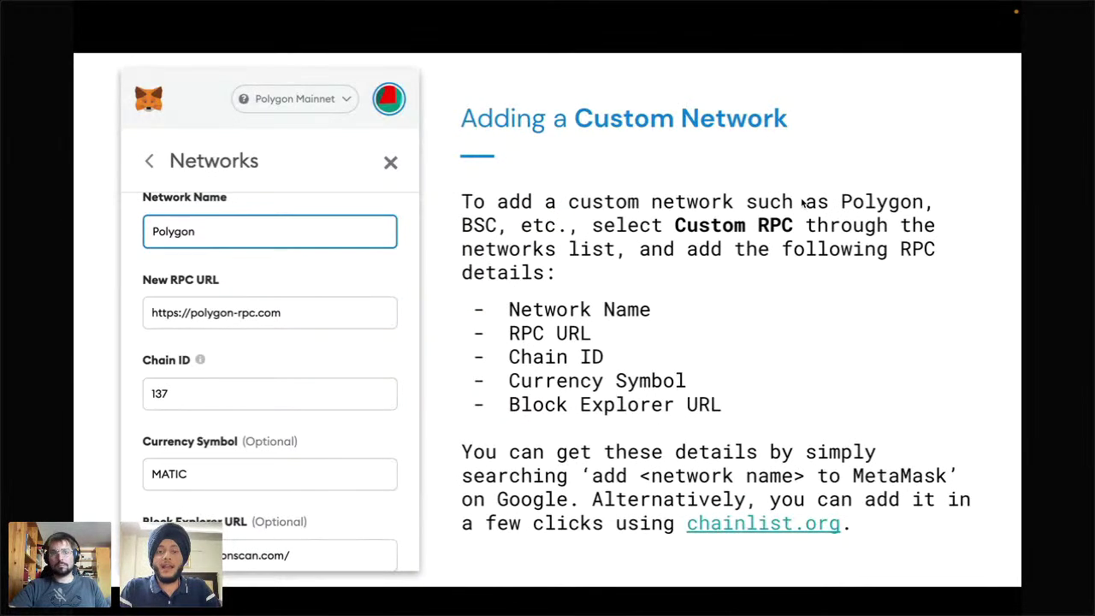
key(ctrl+Right)
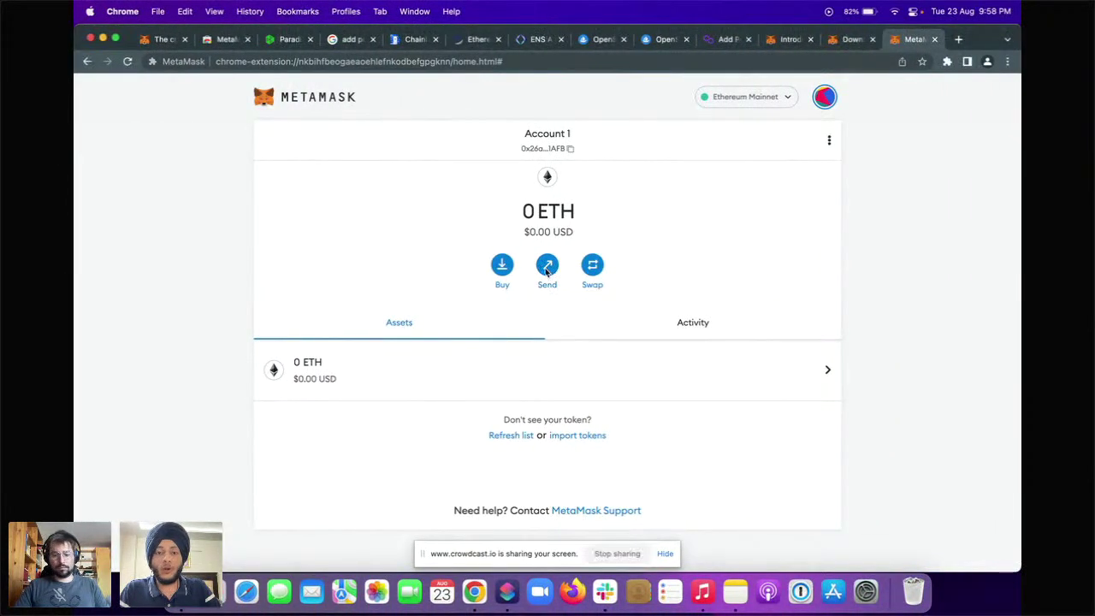
key(ctrl+Left)
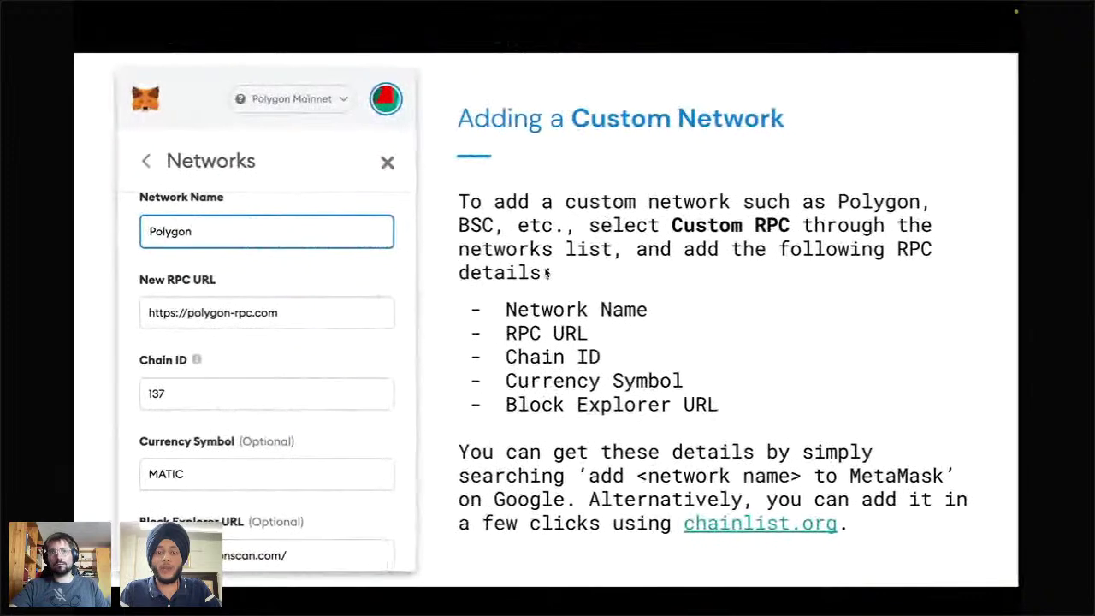
key(ctrl+Right)
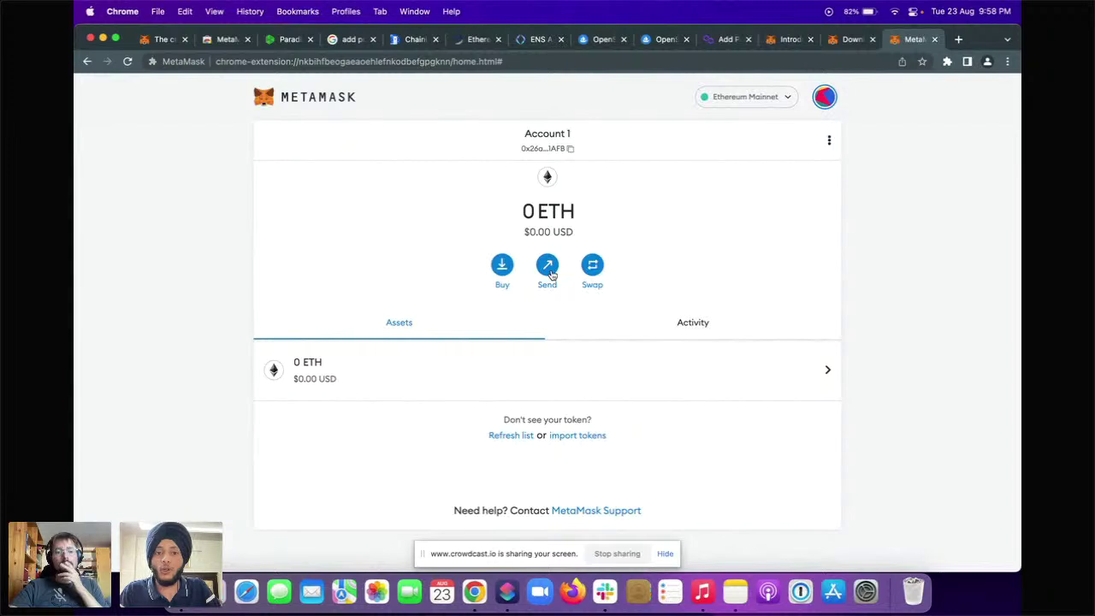
- Fill in a 0.1 ETH send to Account 1's copied address, which reports insufficient funds
click(560, 151)
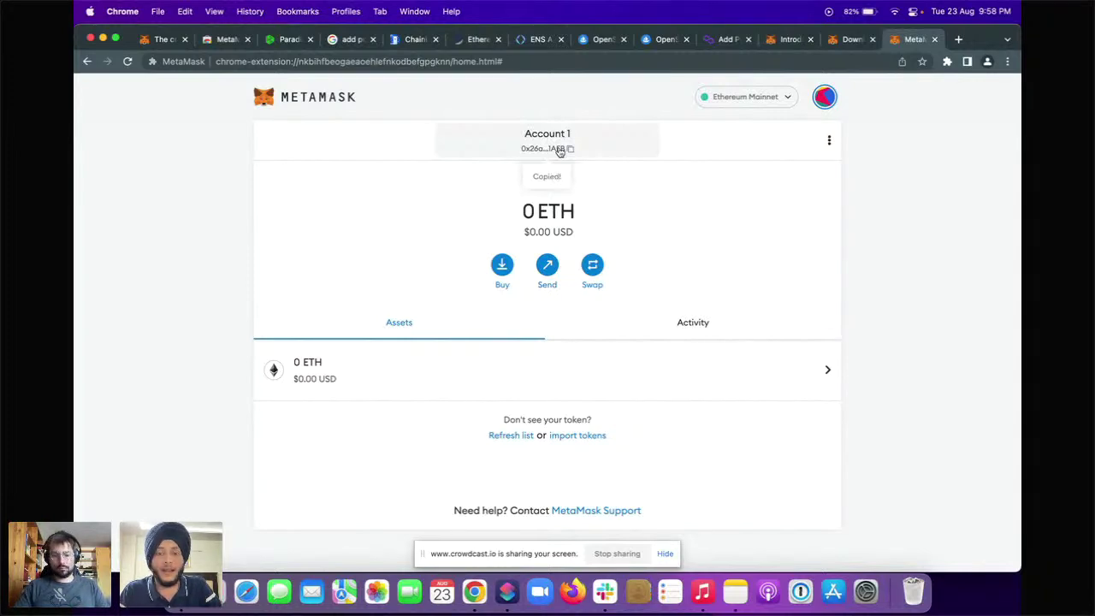
click(545, 272)
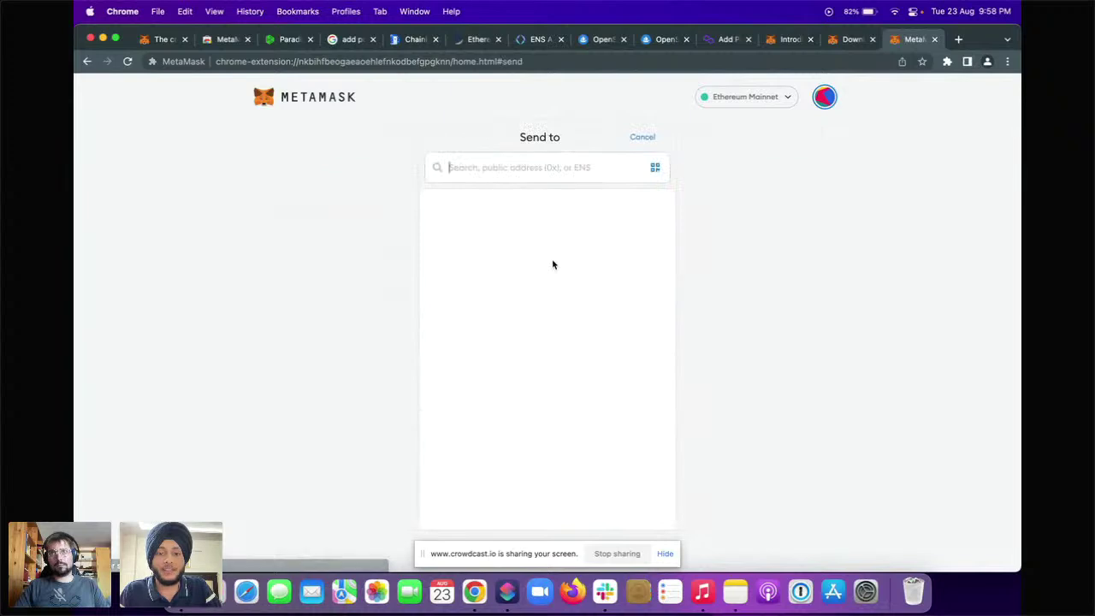
click(532, 168)
key(super+v)
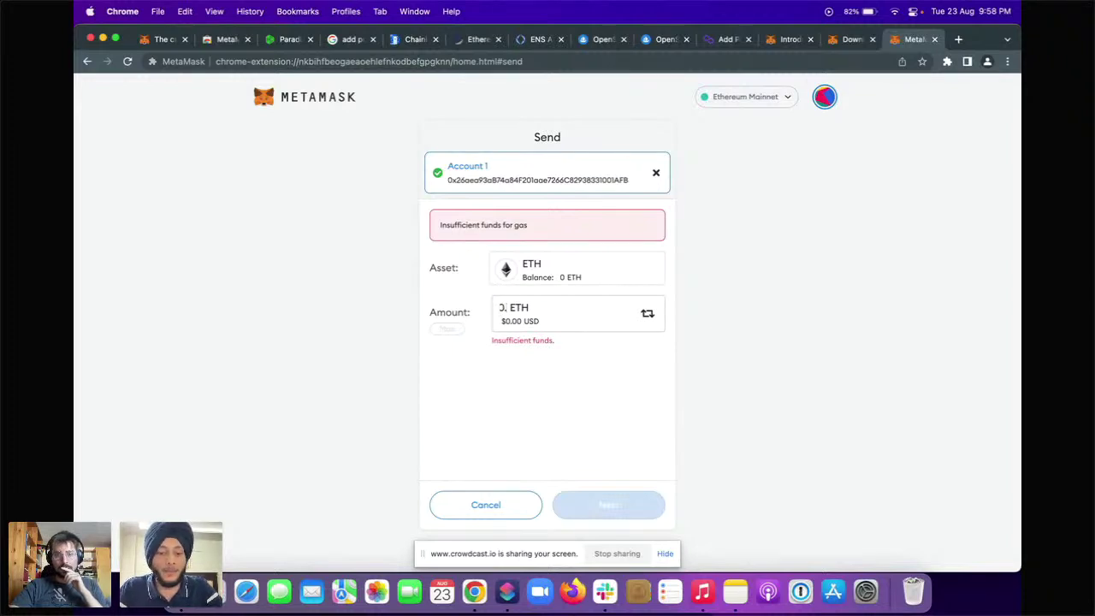
text(1)
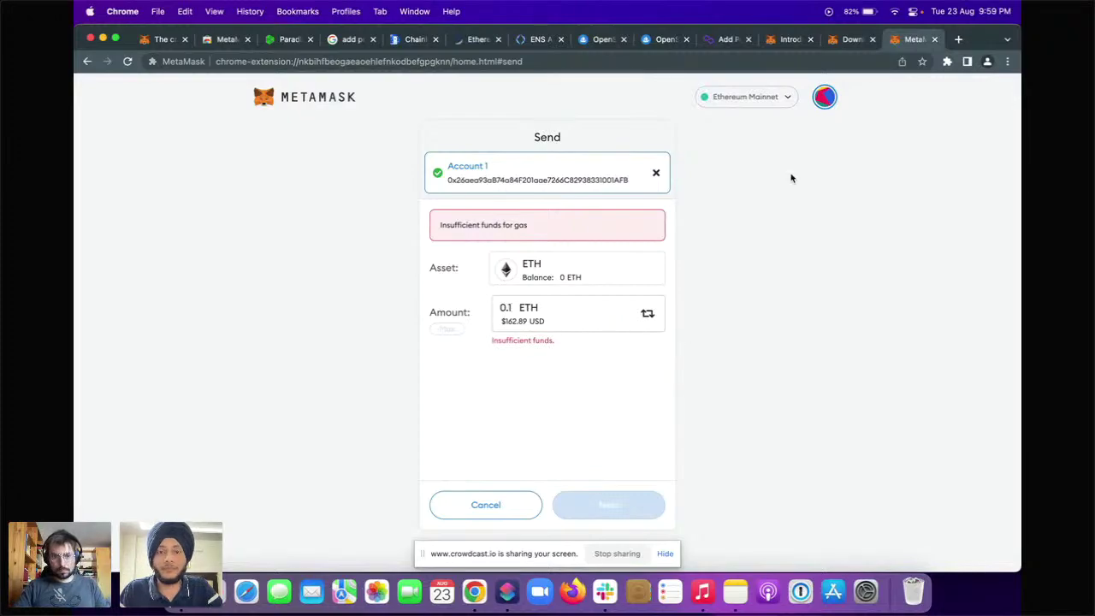
key(ctrl+Up)
key(ctrl+Left)
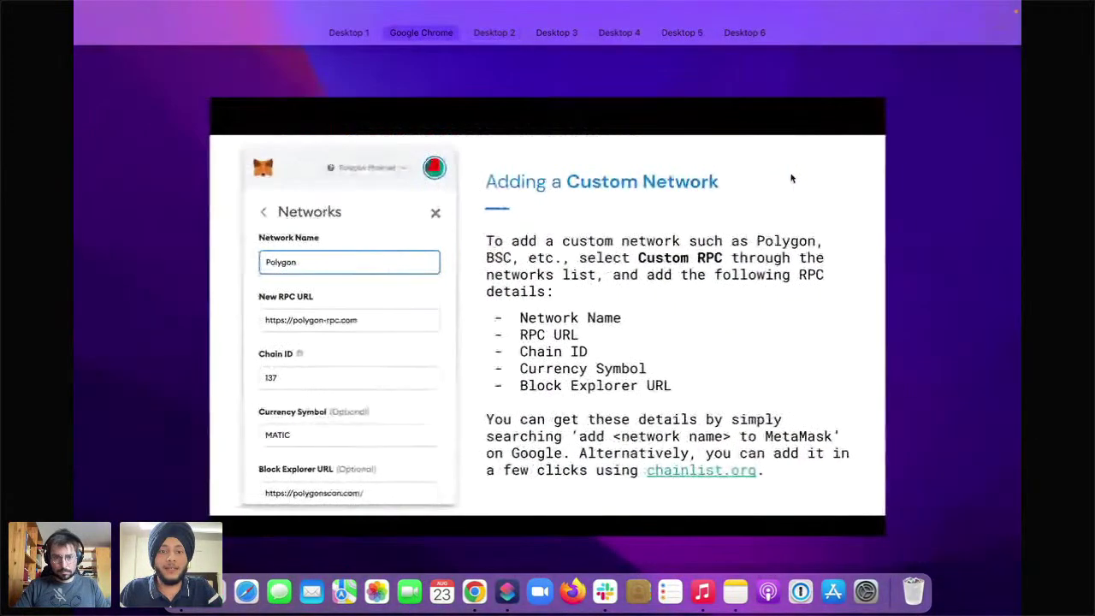
- Exit the slideshow and open the MetaMask popup in a new browser tab
click(791, 178)
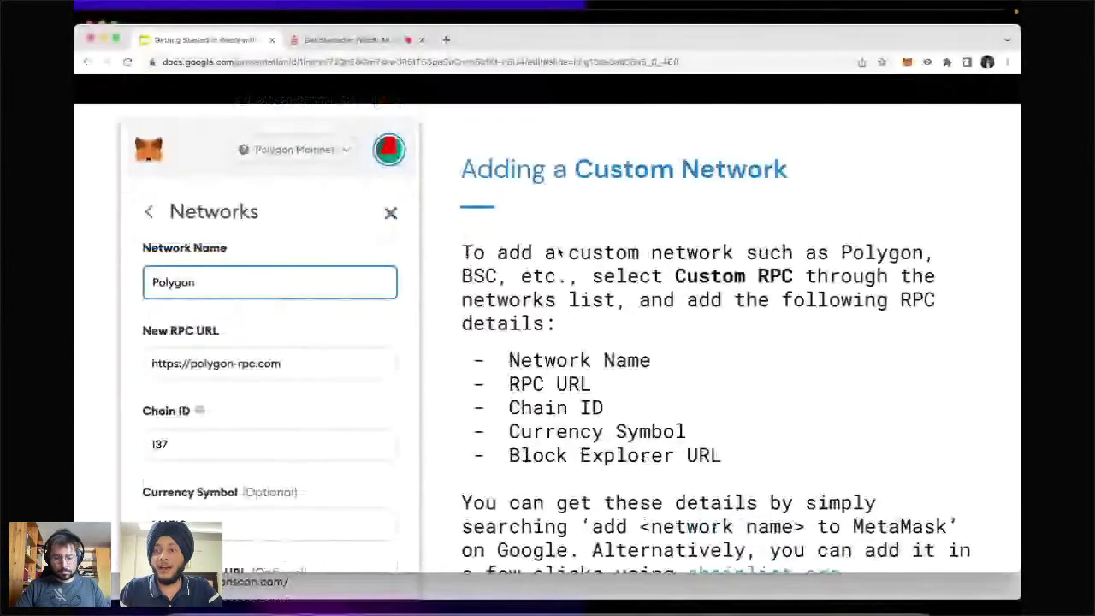
key(Escape)
key(super+t)
click(928, 62)
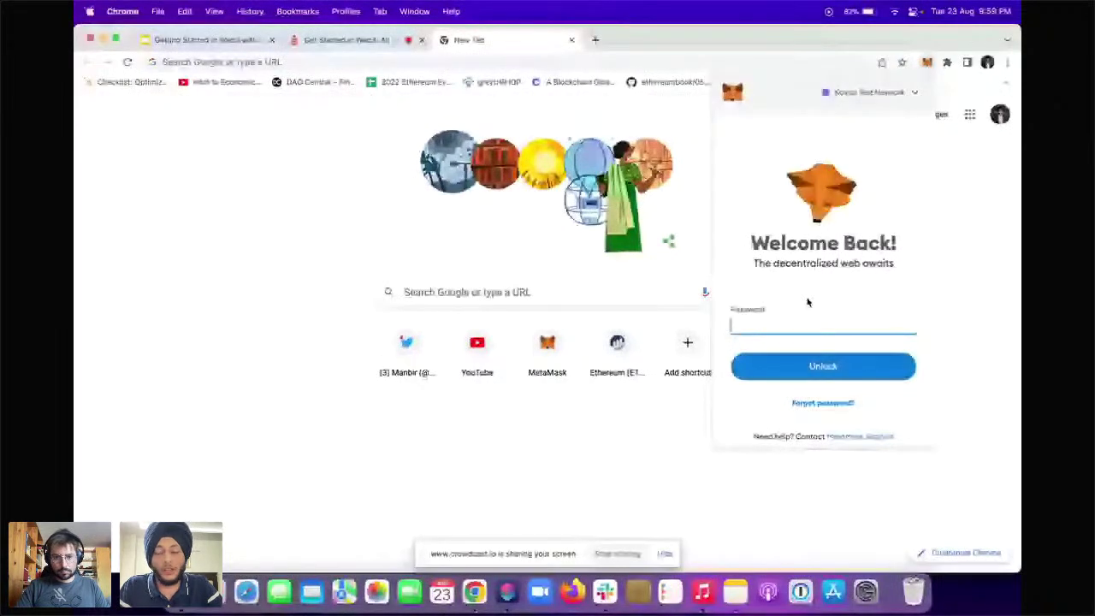
- Unlock MetaMask with the account password, retyping it after a wrong entry
text(********)
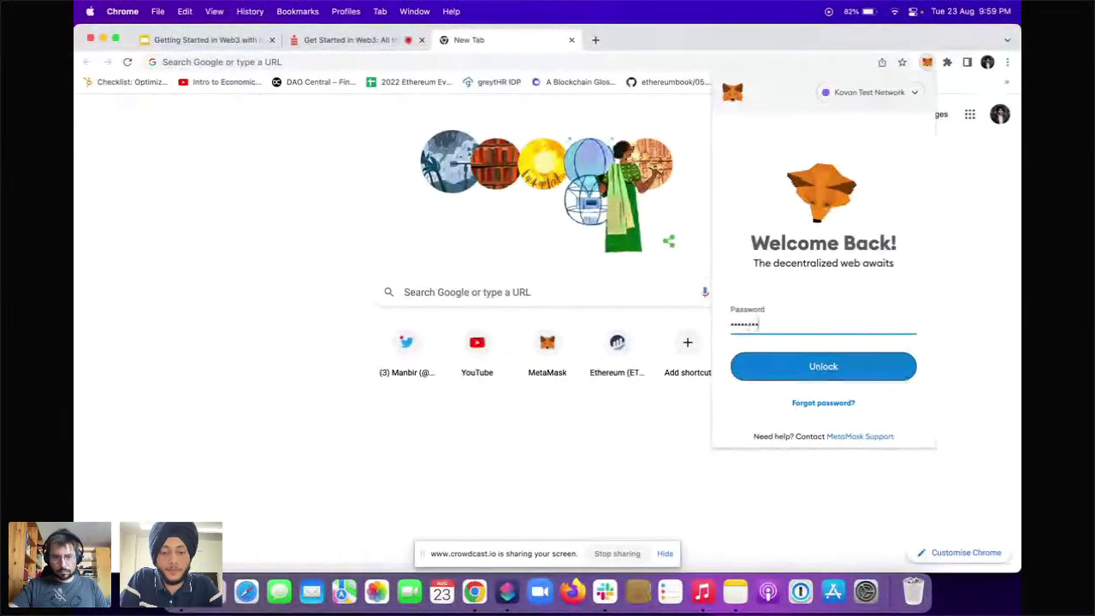
text(**)
key(Return)
key(super+a)
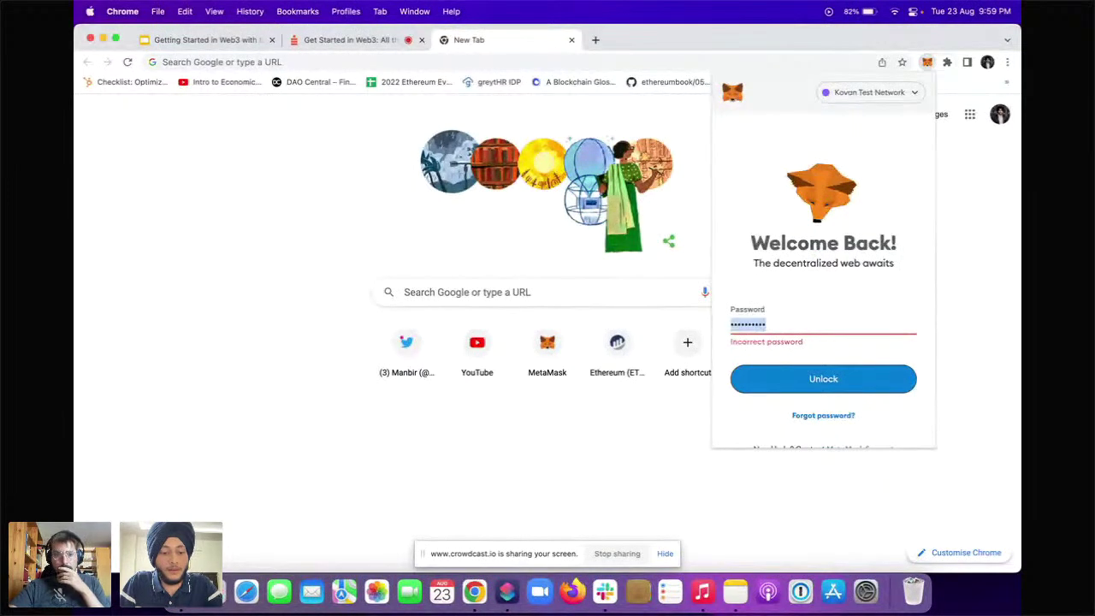
text(*****)
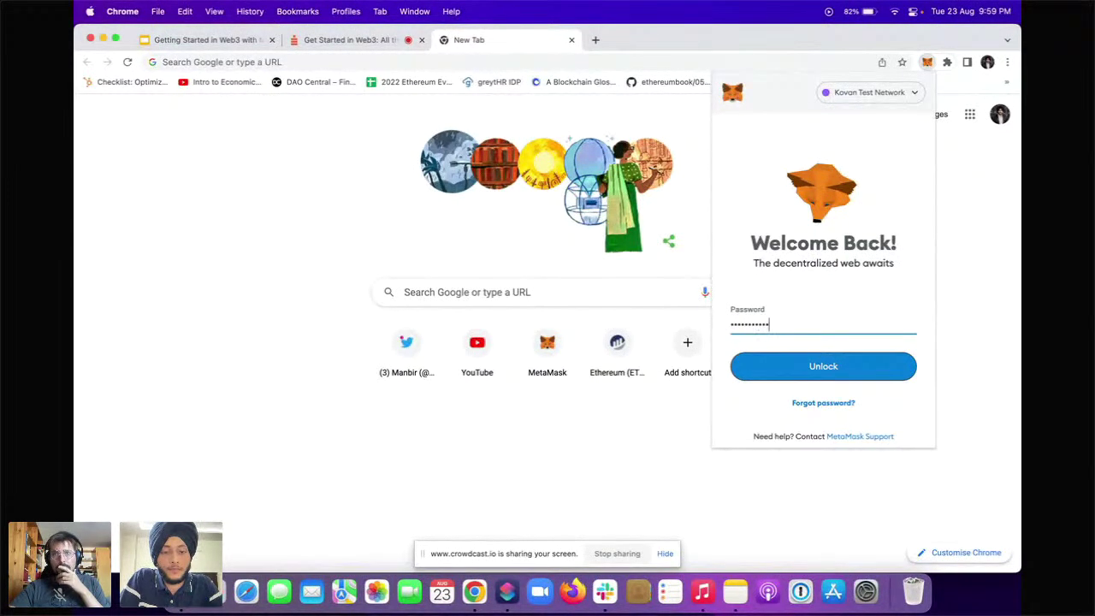
key(Return)
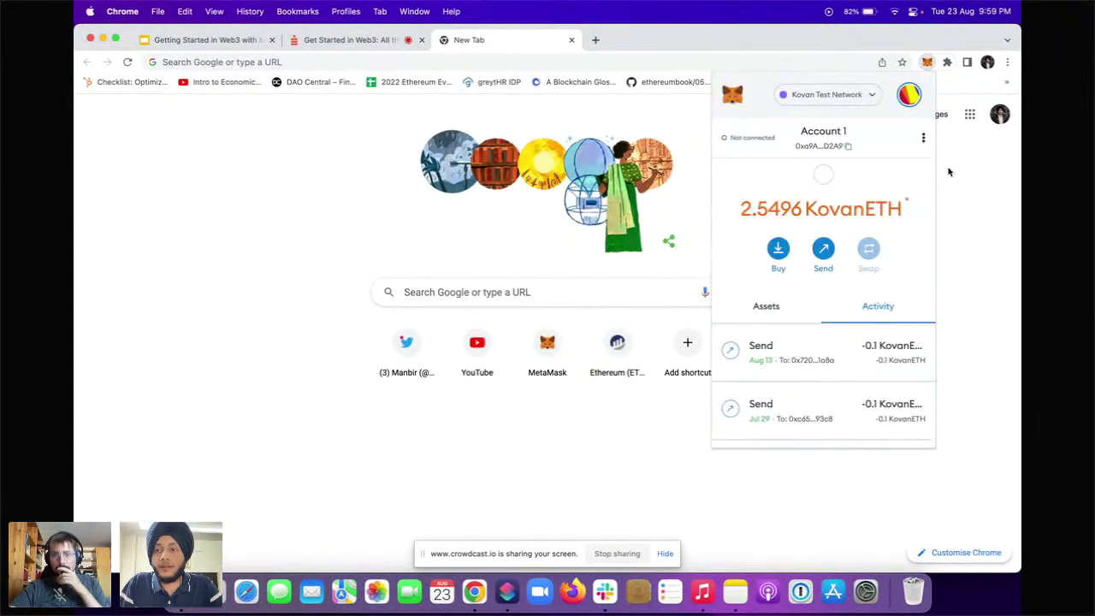
click(921, 142)
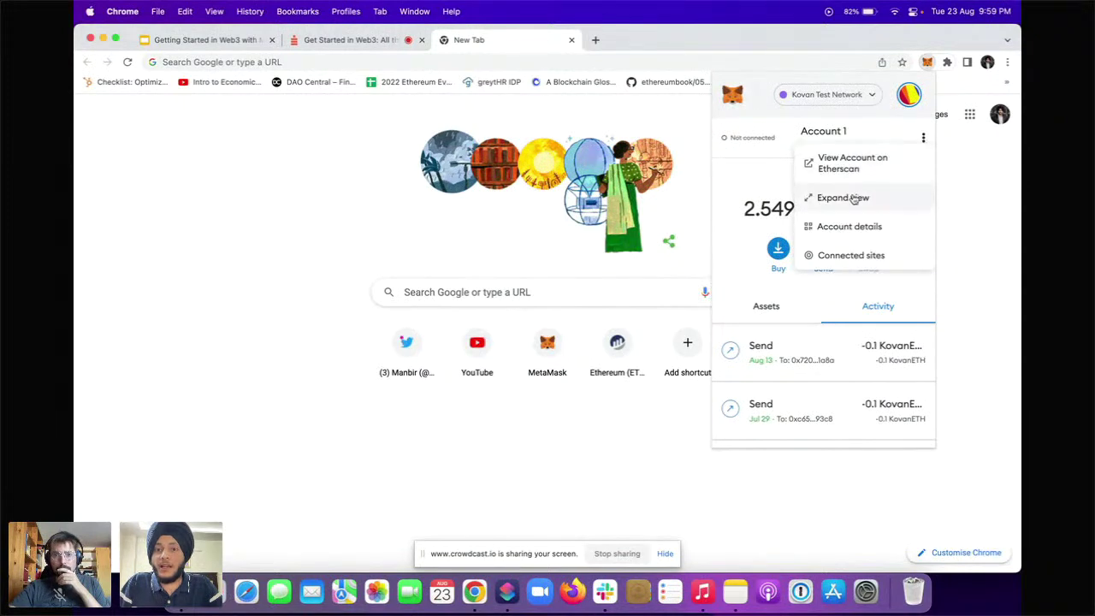
- Expand MetaMask into a full tab, switch to Ropsten and back to Kovan, and start a send
click(809, 195)
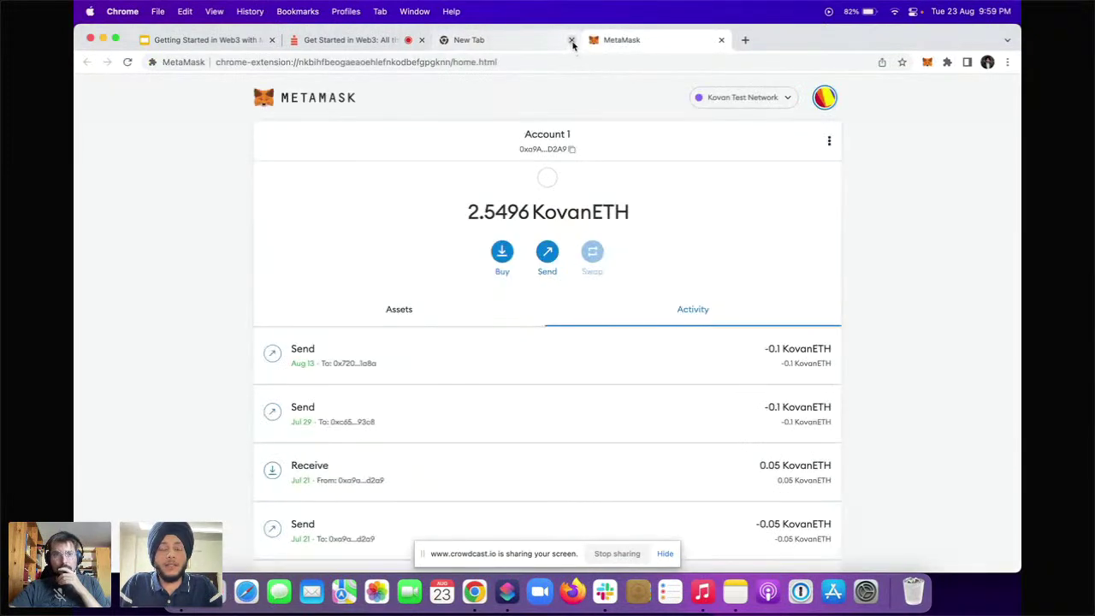
click(571, 39)
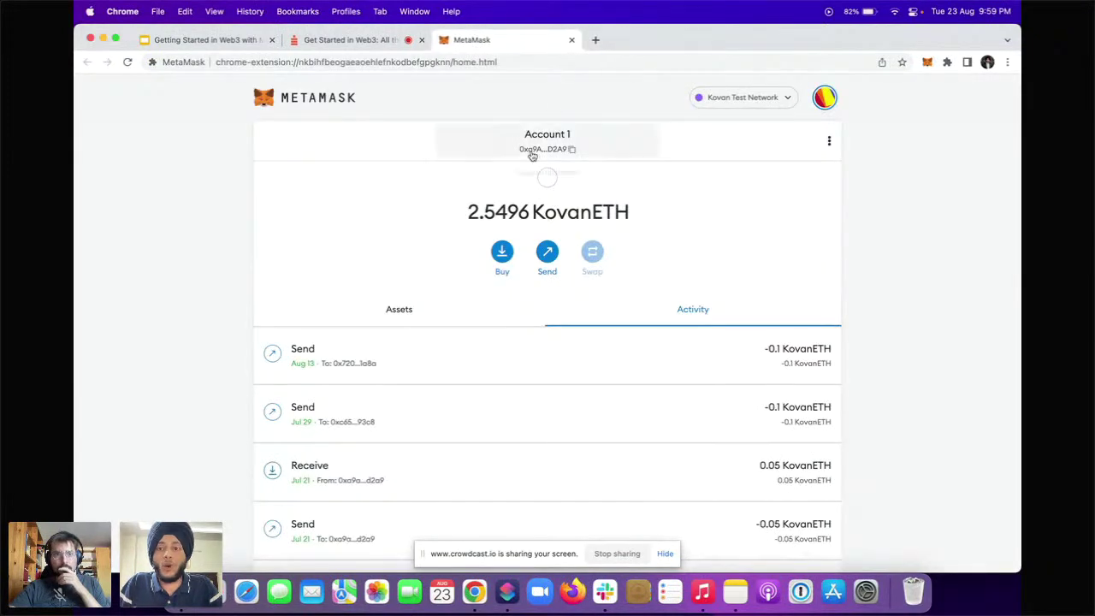
click(703, 99)
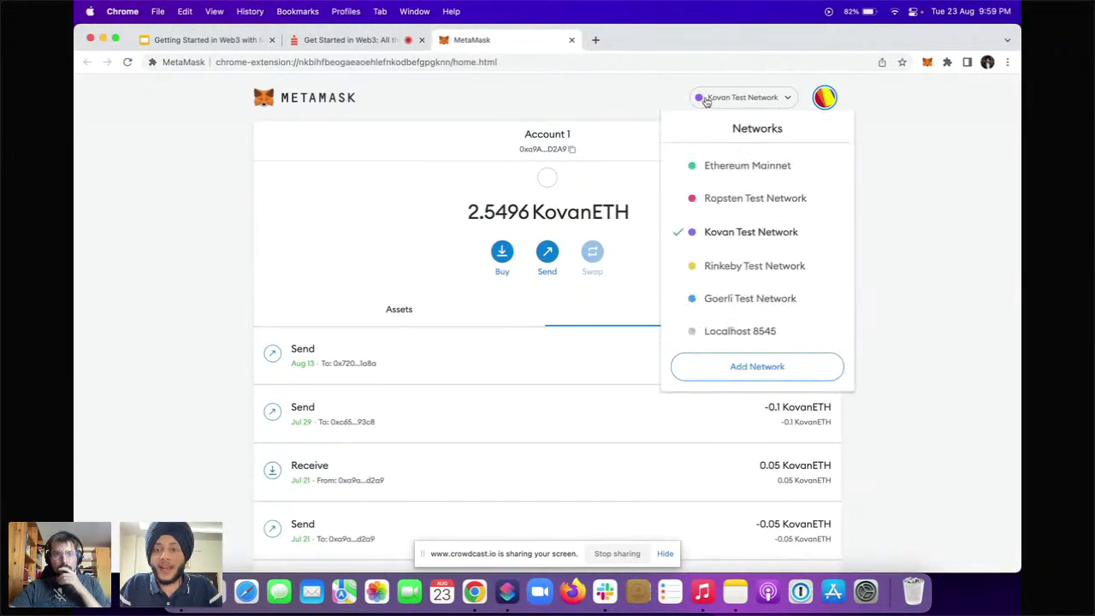
click(708, 198)
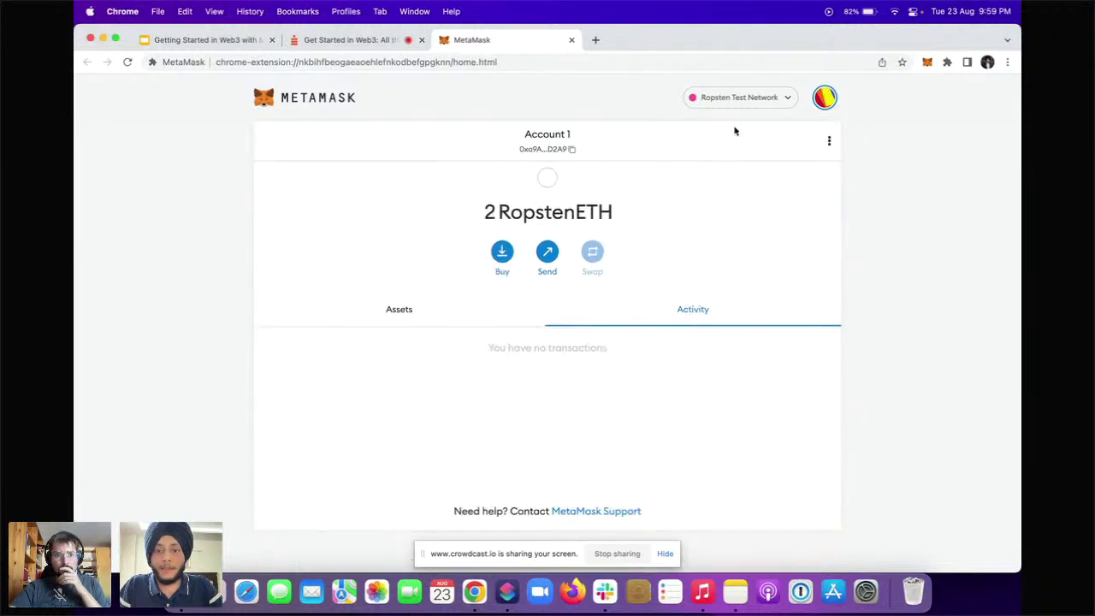
click(759, 99)
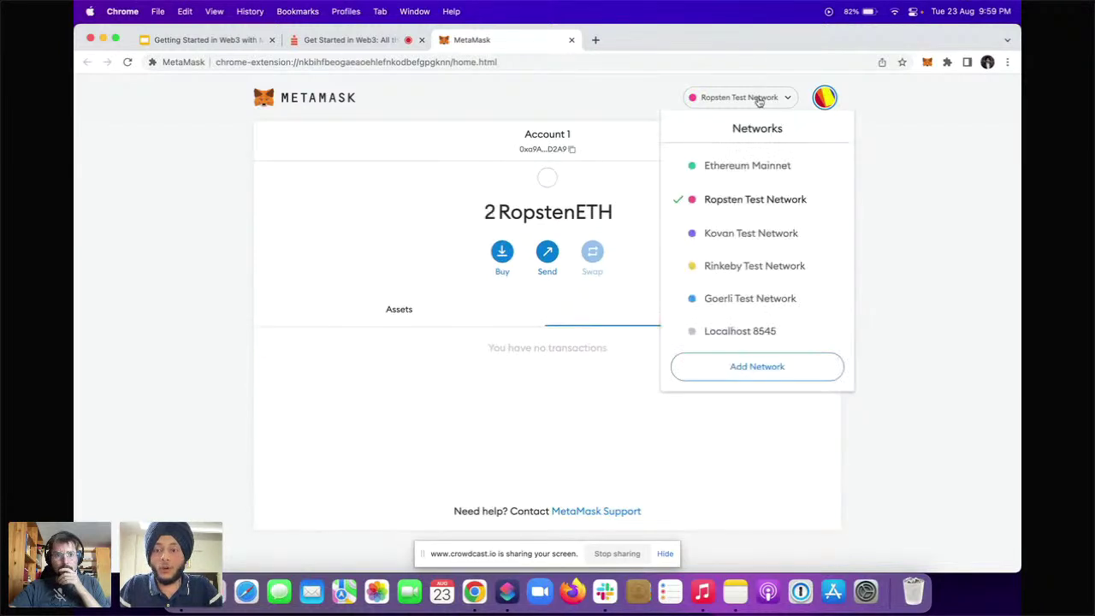
click(737, 243)
click(368, 311)
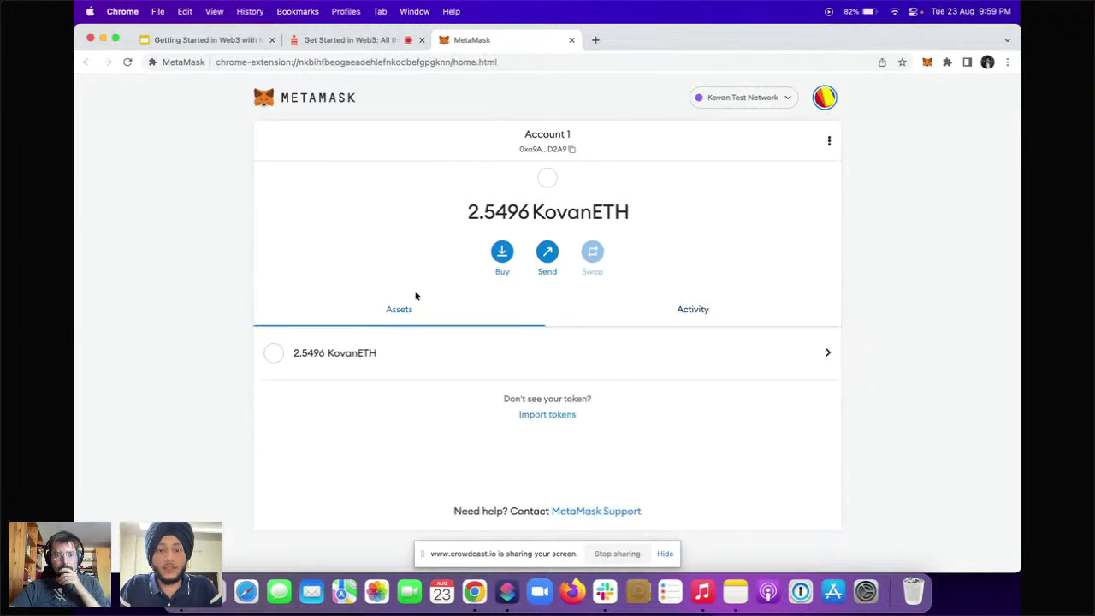
click(547, 252)
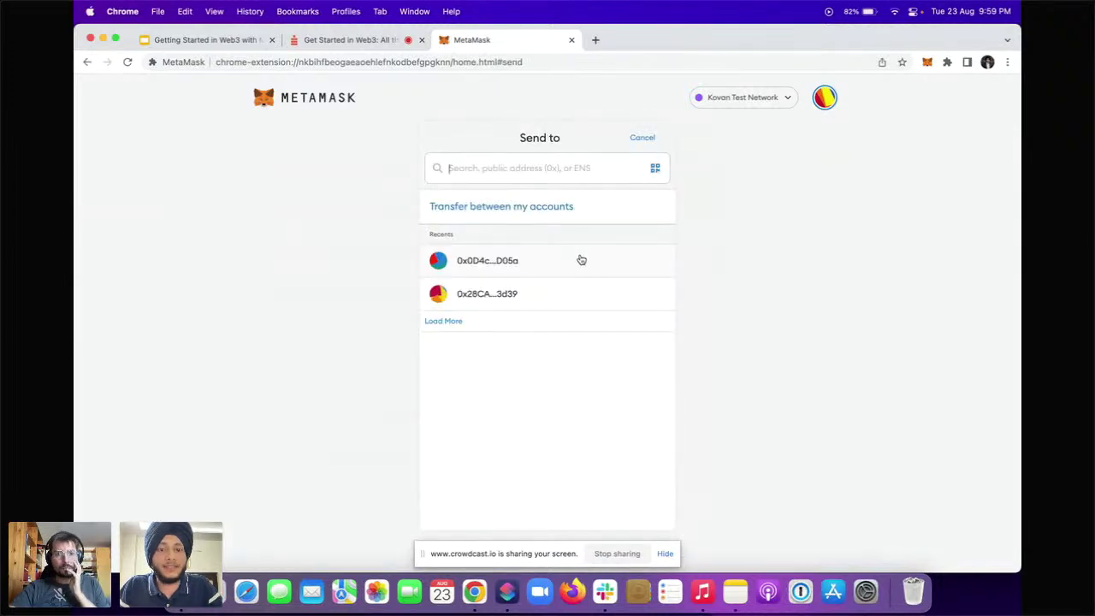
- In the other desktop's wallet, switch to Kovan, cancel its send, and copy its account address
key(ctrl+Right)
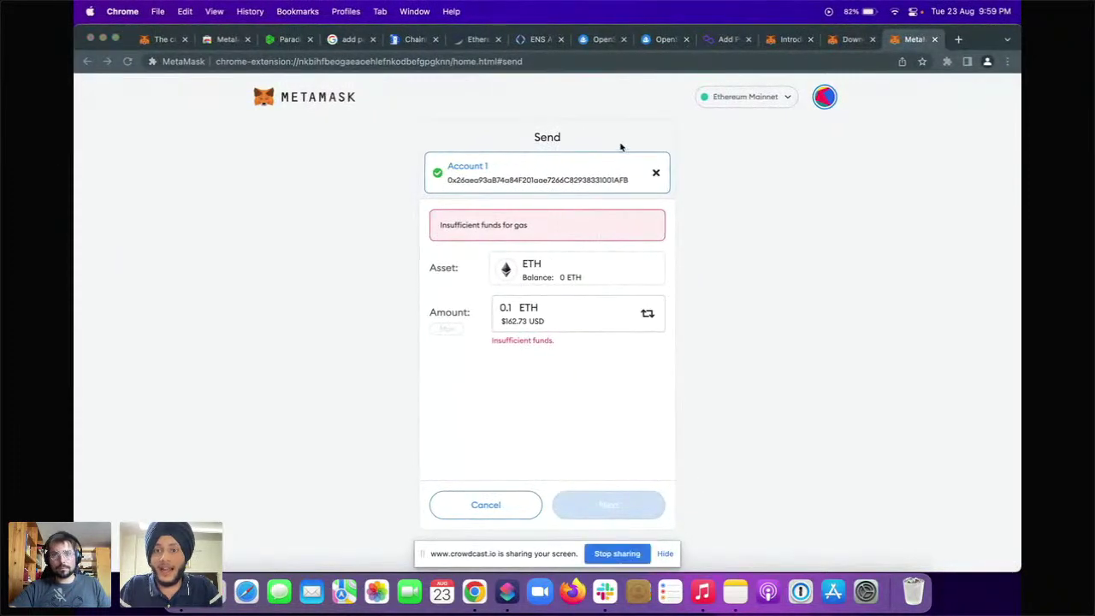
click(773, 102)
click(736, 254)
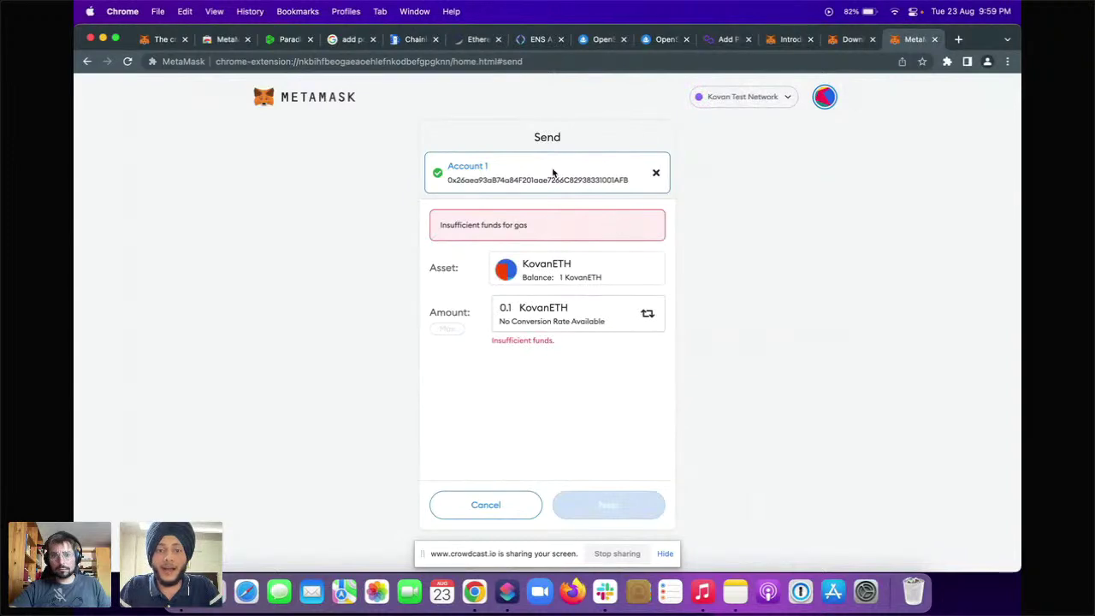
click(496, 508)
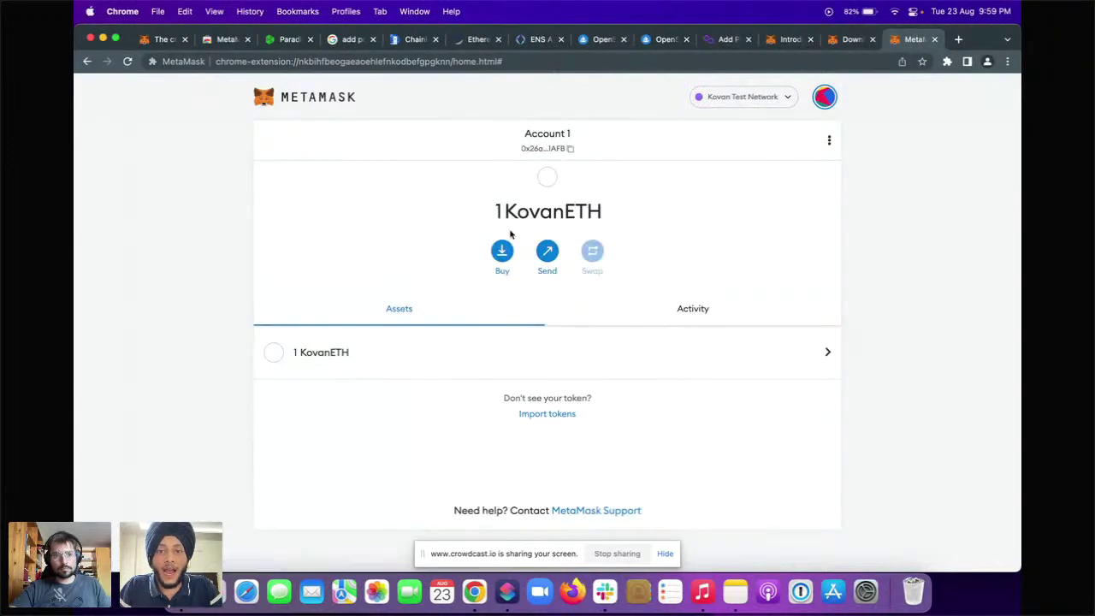
click(564, 150)
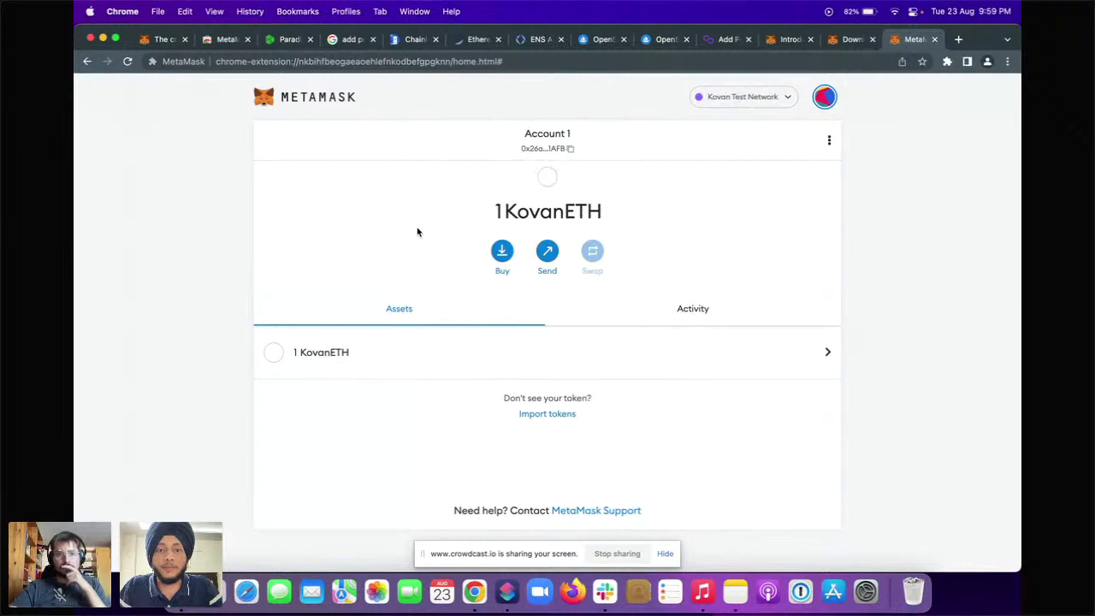
key(ctrl+Left)
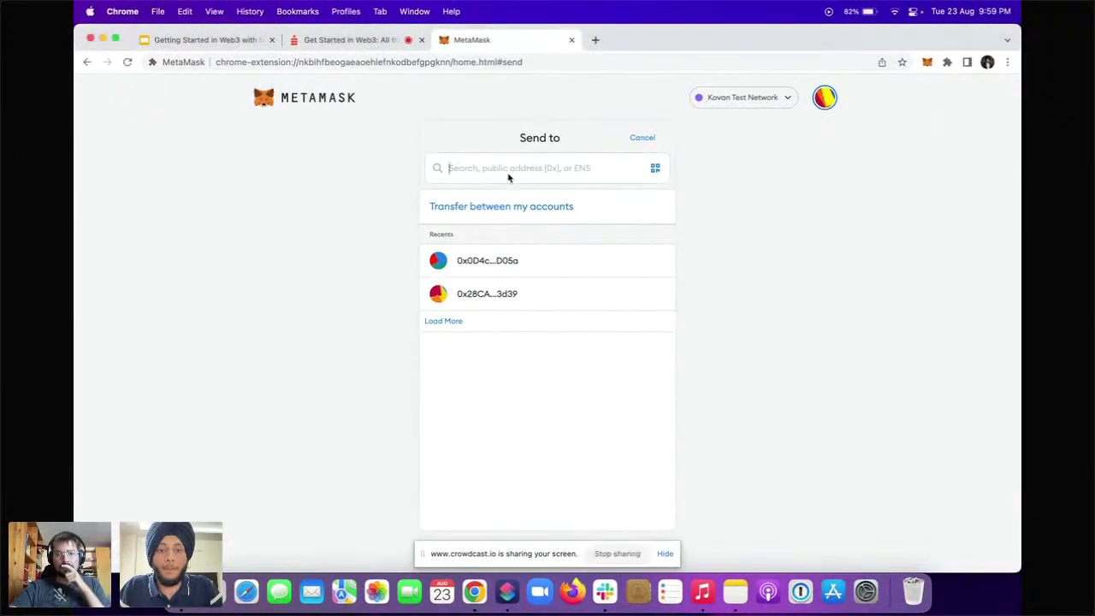
- Enter 0.01 KovanETH to the pasted address and continue to the gas-fee confirmation
key(super+v)
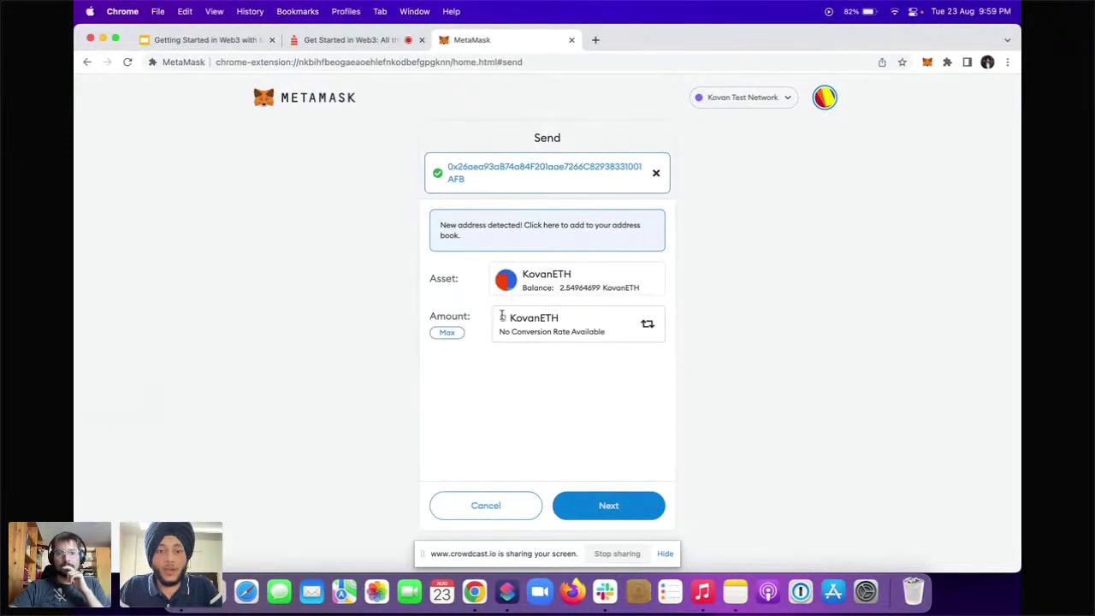
text(0)
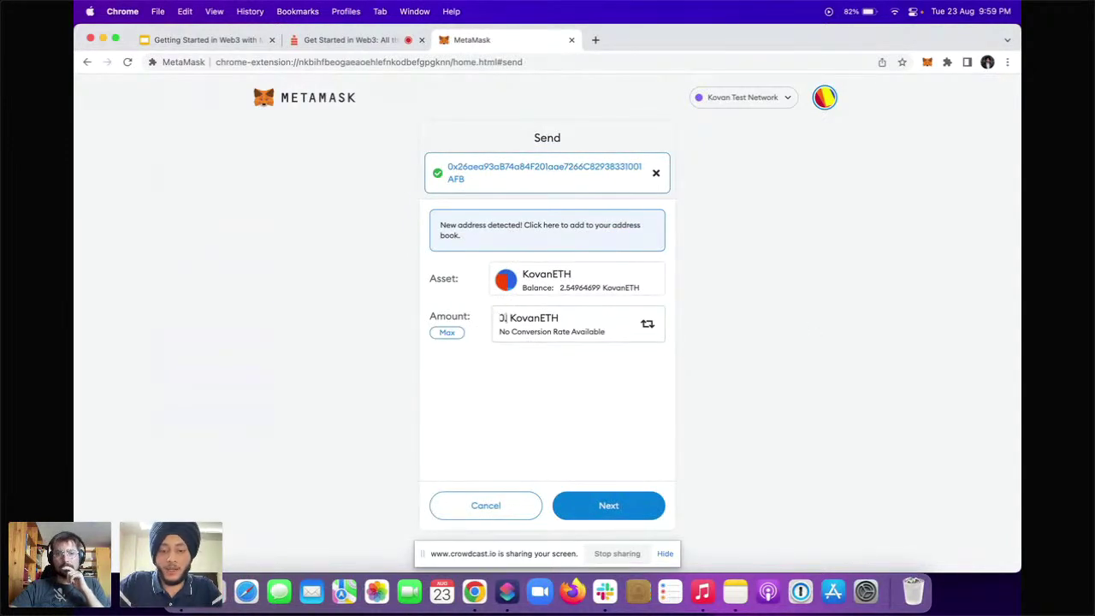
text(.01)
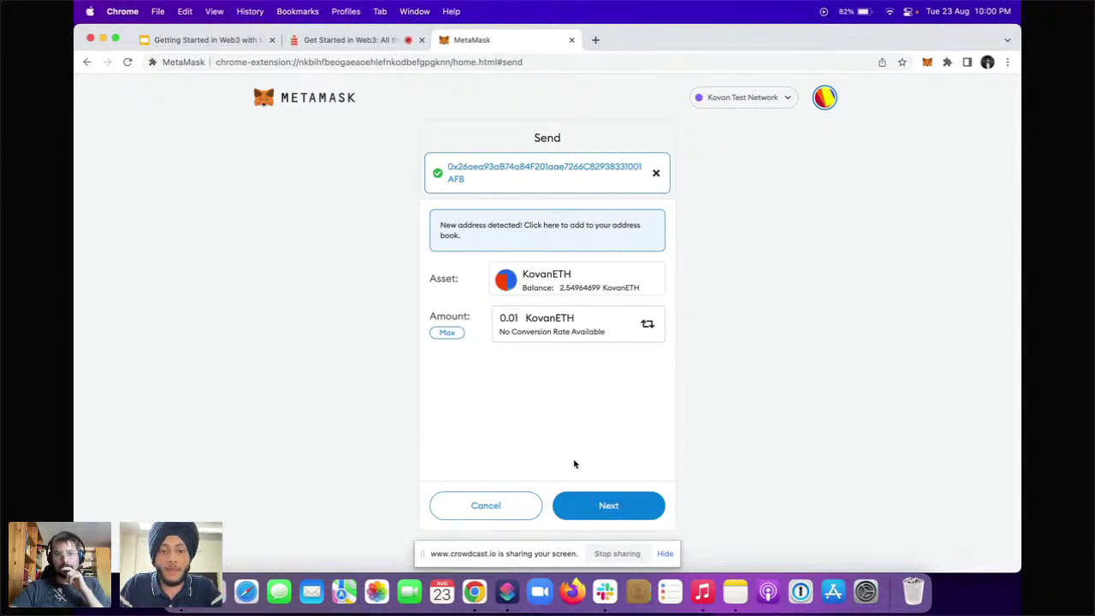
click(607, 503)
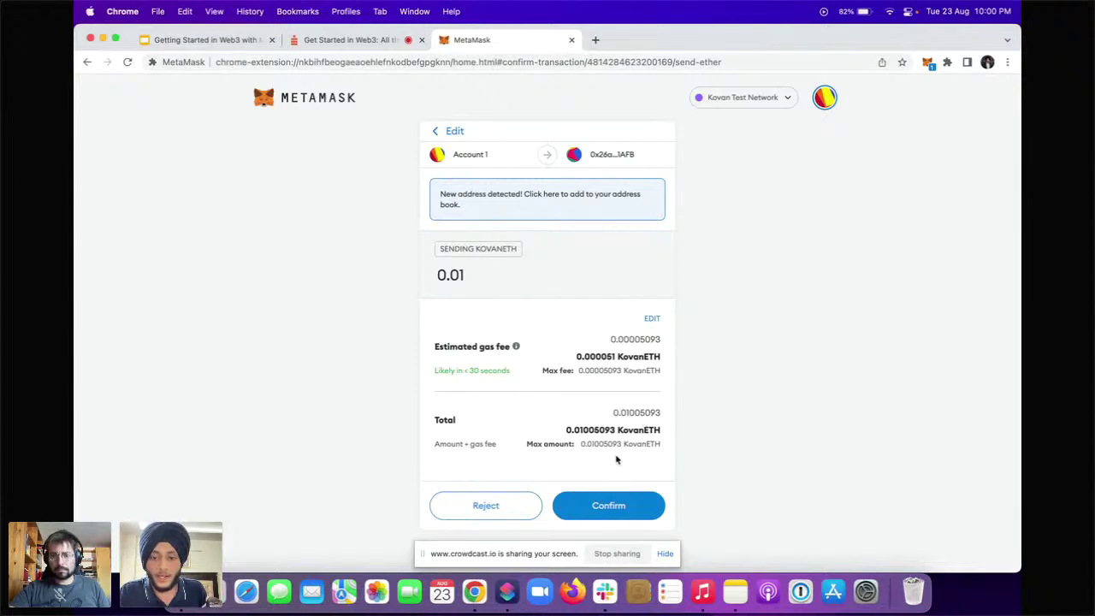
- Confirm the 0.01 KovanETH send and view it on the Kovan Etherscan explorer
click(625, 507)
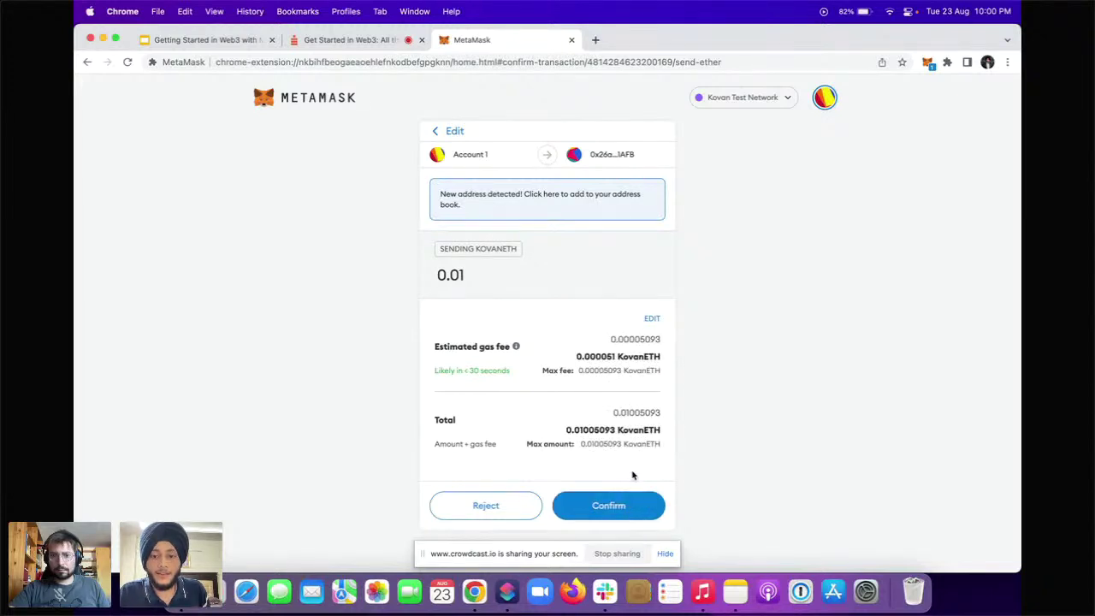
click(642, 498)
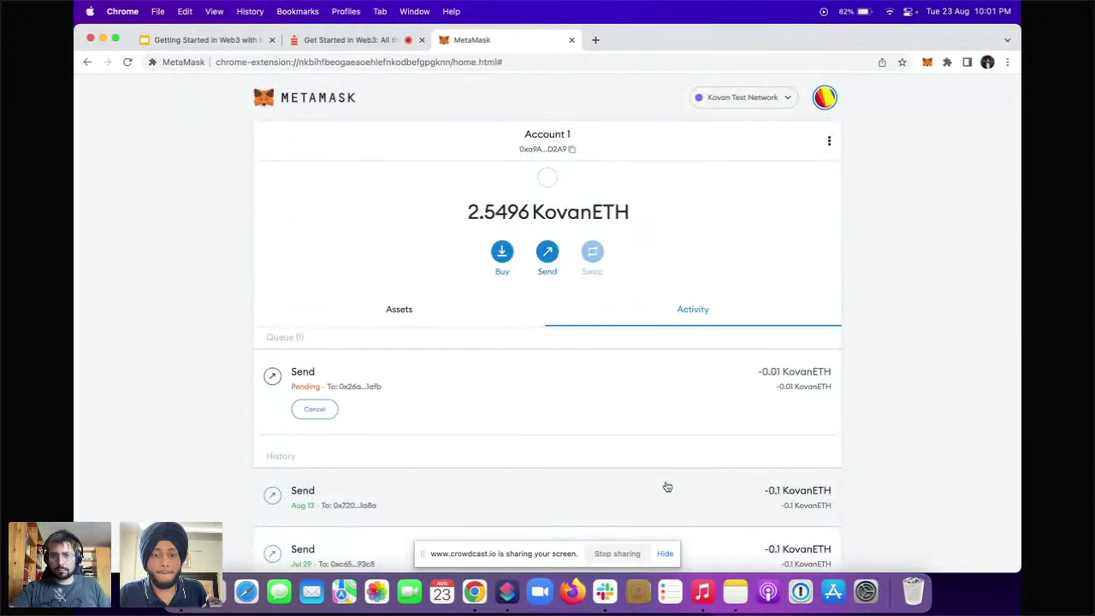
click(435, 401)
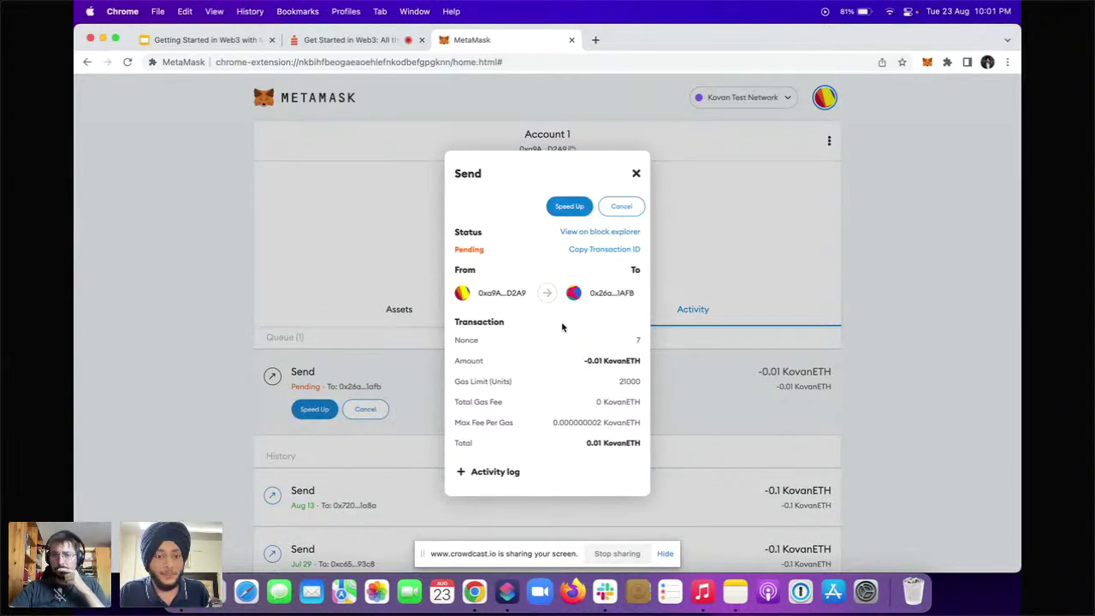
click(608, 232)
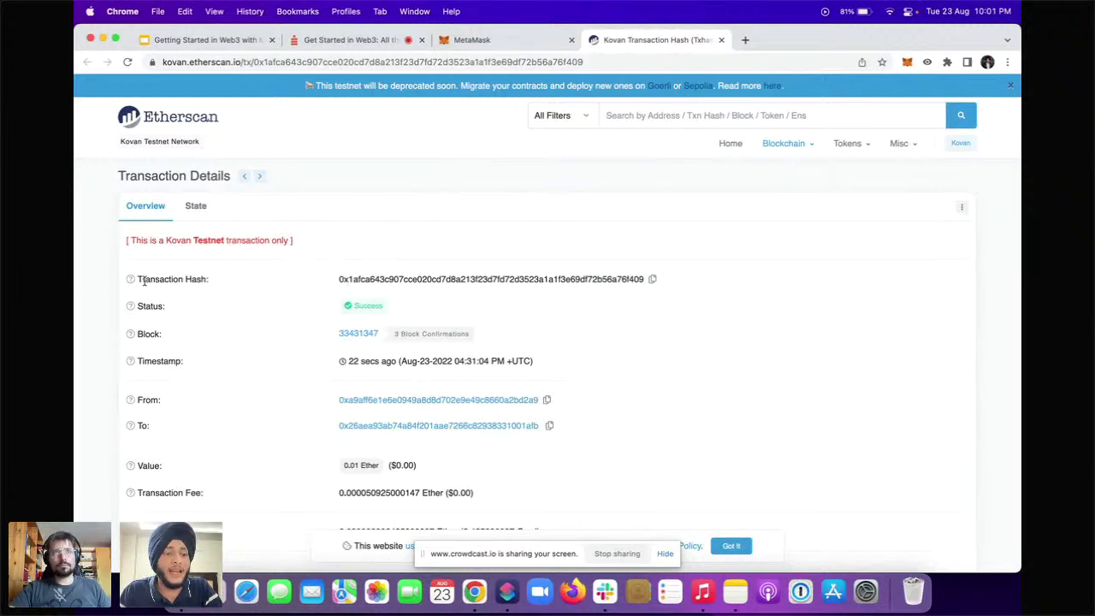
- Select the transaction hash on Etherscan and briefly check the MetaMask wallet
double_click(387, 278)
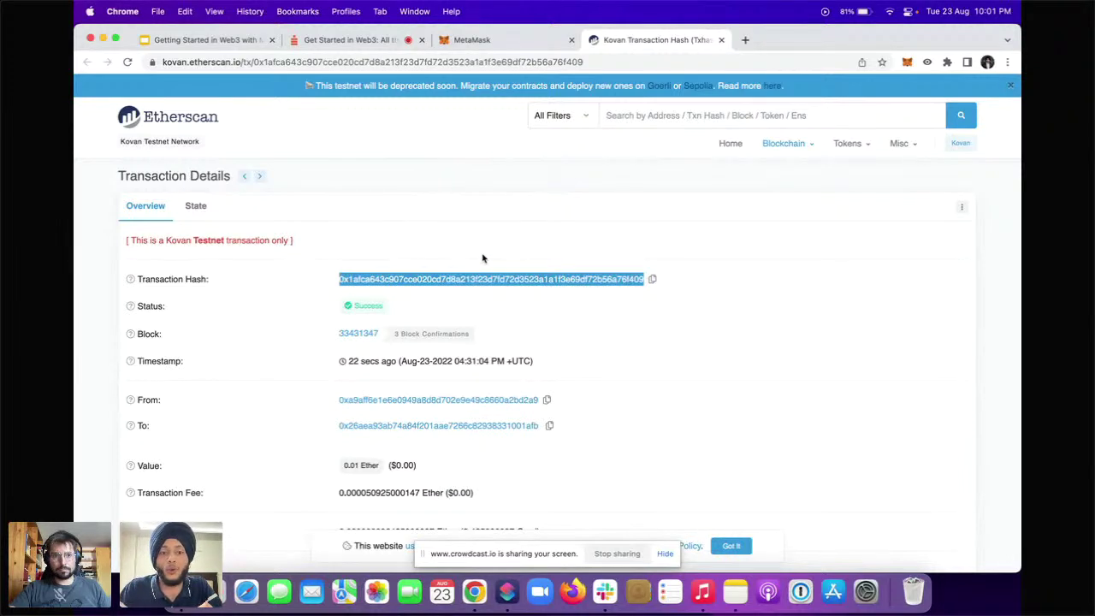
click(677, 282)
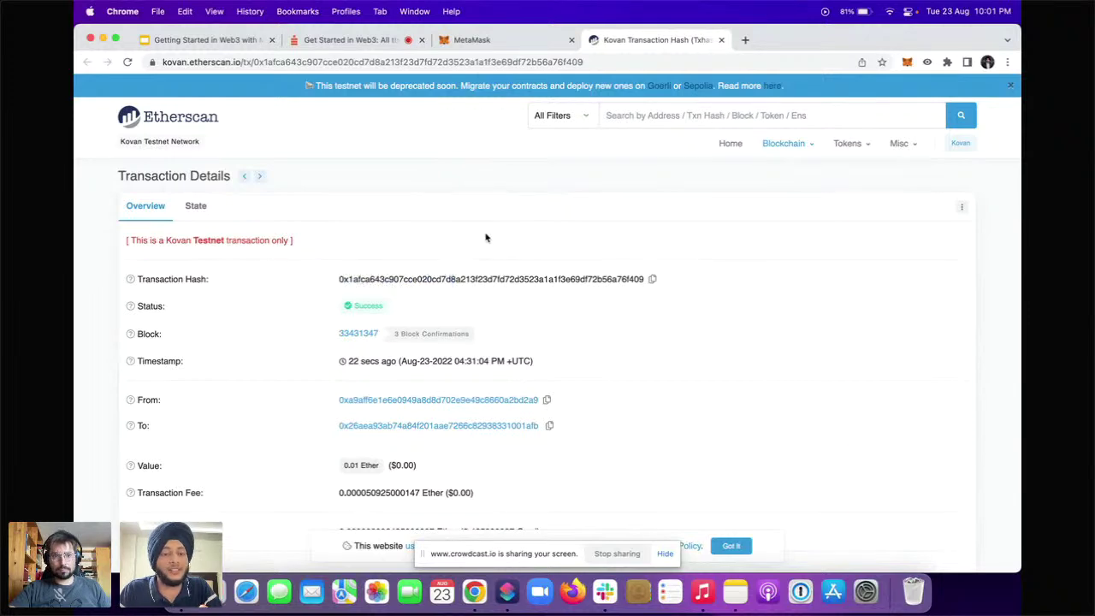
key(ctrl+Right)
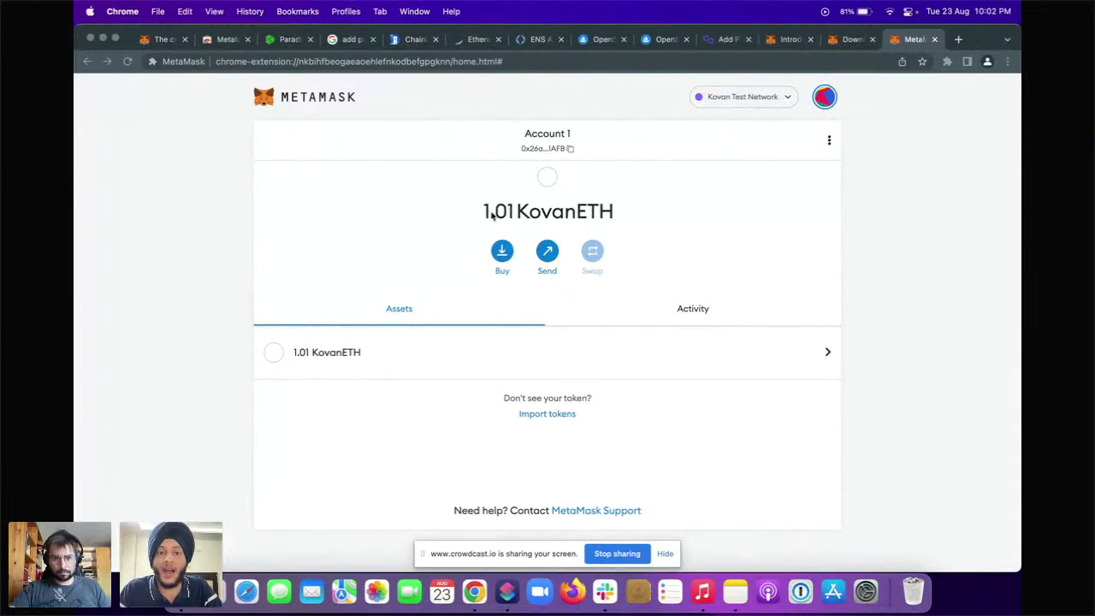
key(ctrl+Left)
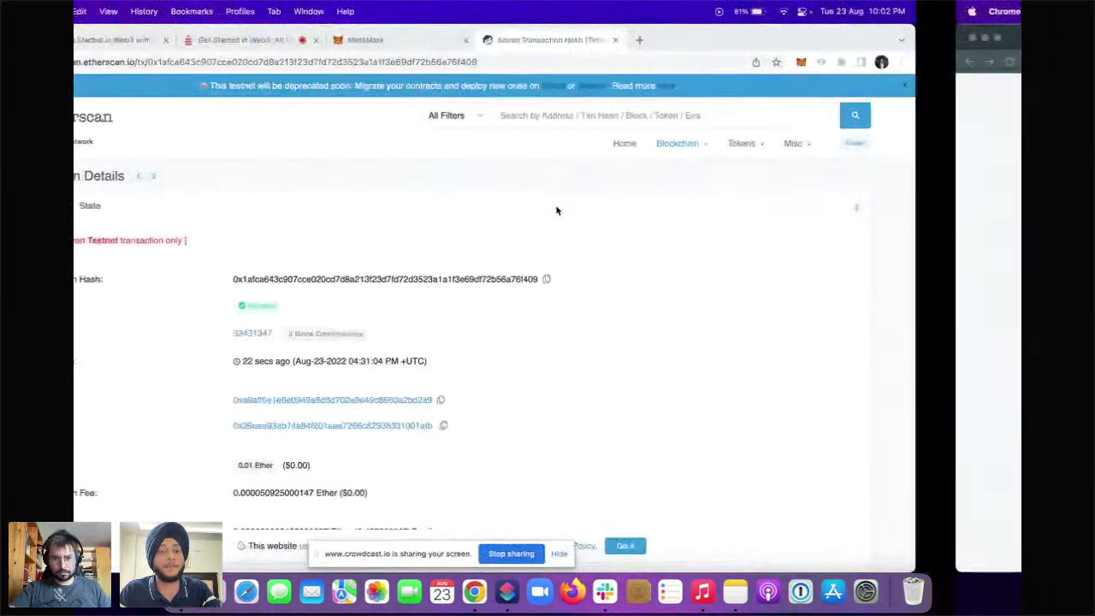
- Expand 'Click to see More' to show gas limit, gas fees, burnt fees and input data
click(331, 360)
scroll(330, 359, down, 2)
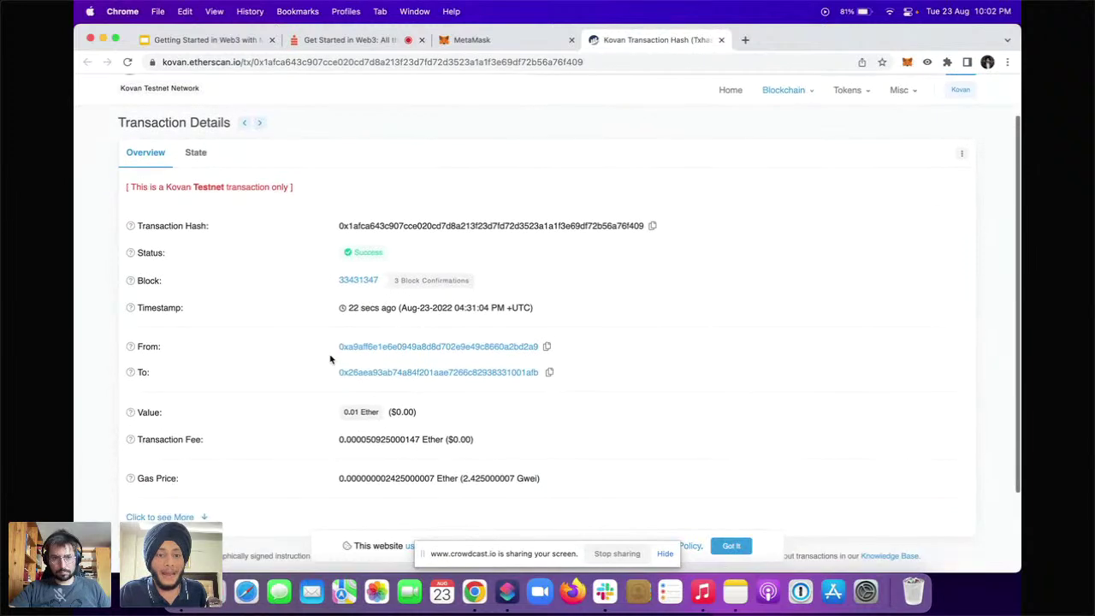
scroll(331, 359, down, 3)
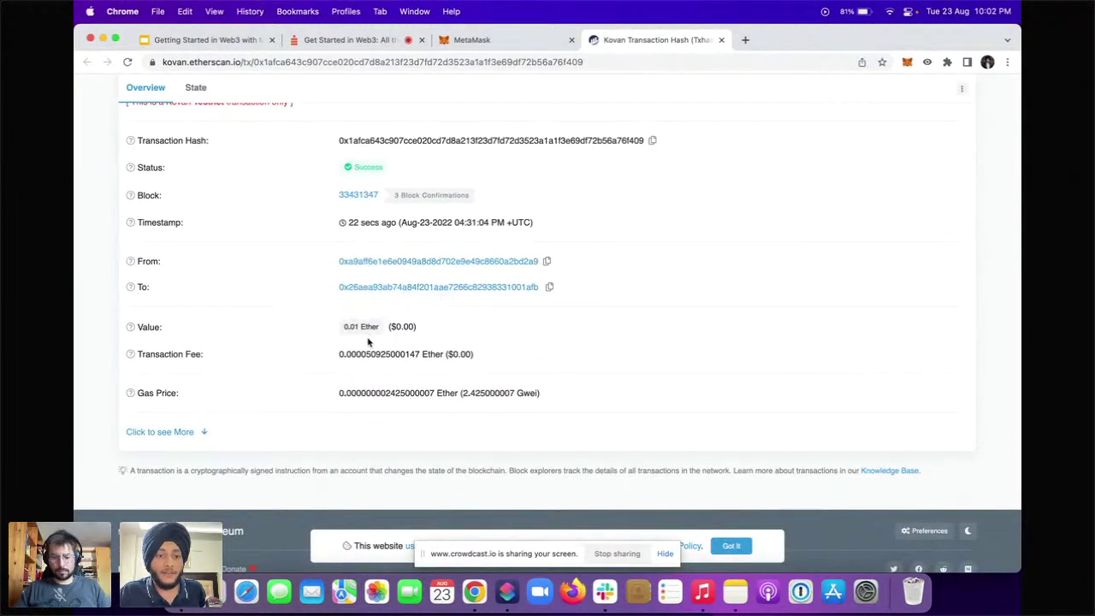
click(172, 432)
scroll(283, 432, down, 3)
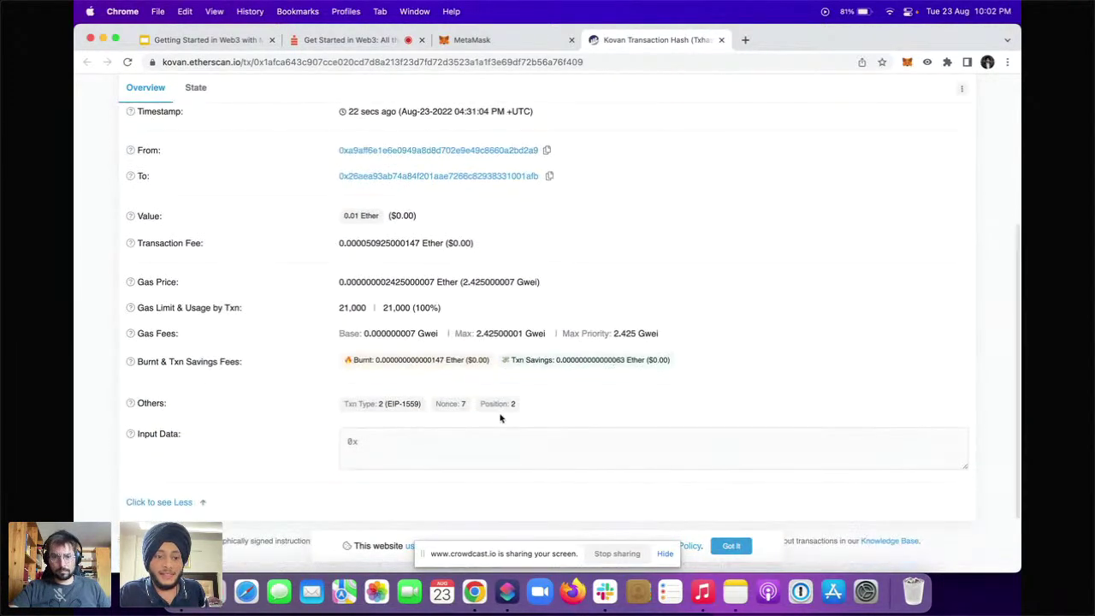
scroll(560, 413, up, 5)
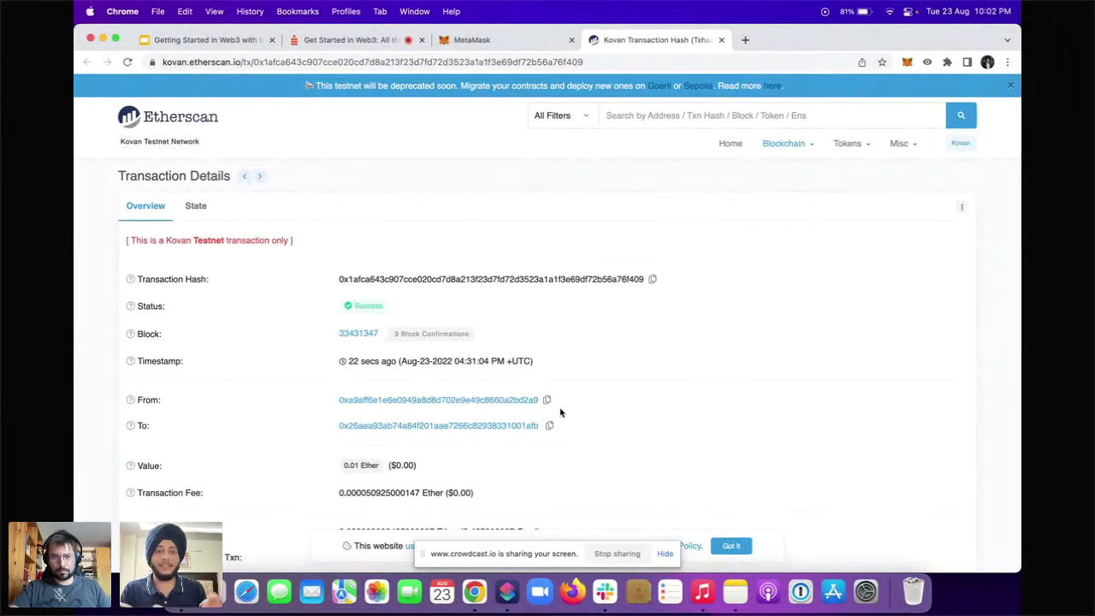
- Present the Getting Started in Web3 deck's Custom Network slide full screen, then return to the wallet
click(450, 43)
key(ctrl+Right)
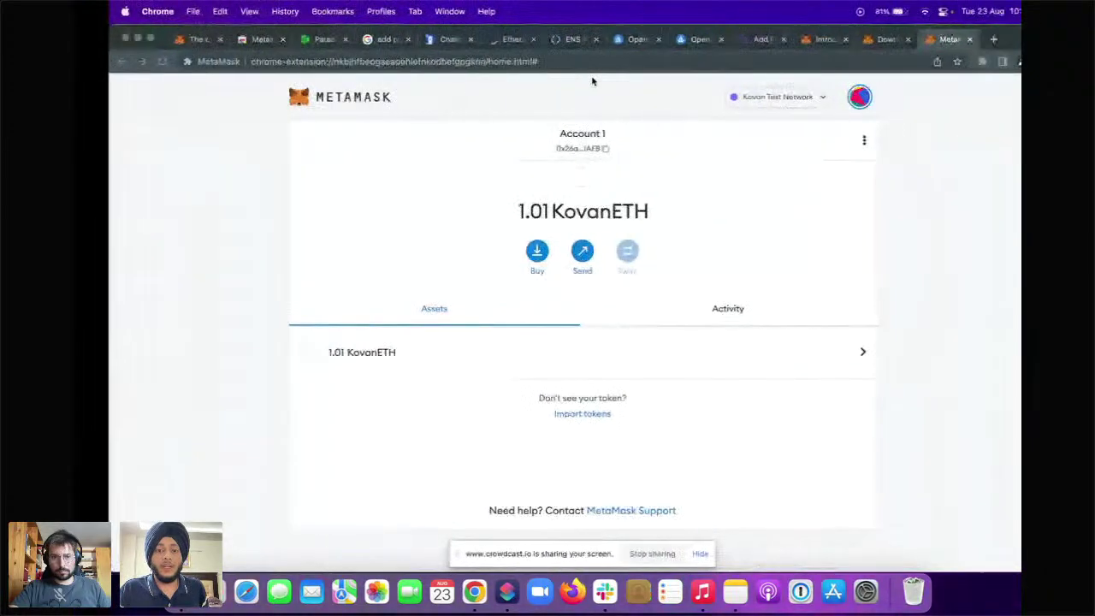
key(ctrl+Left)
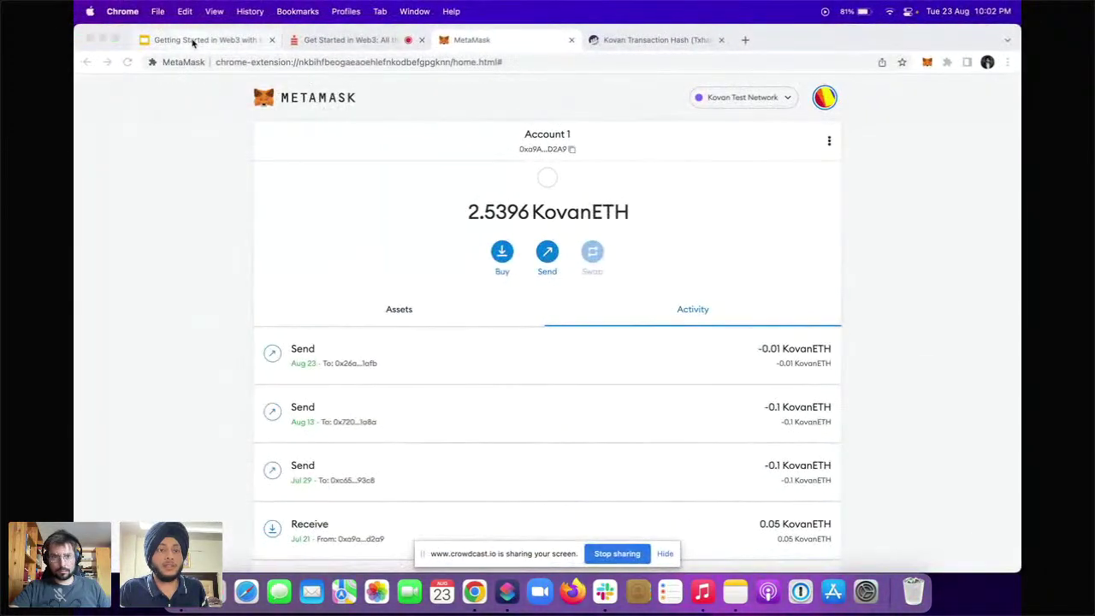
click(191, 40)
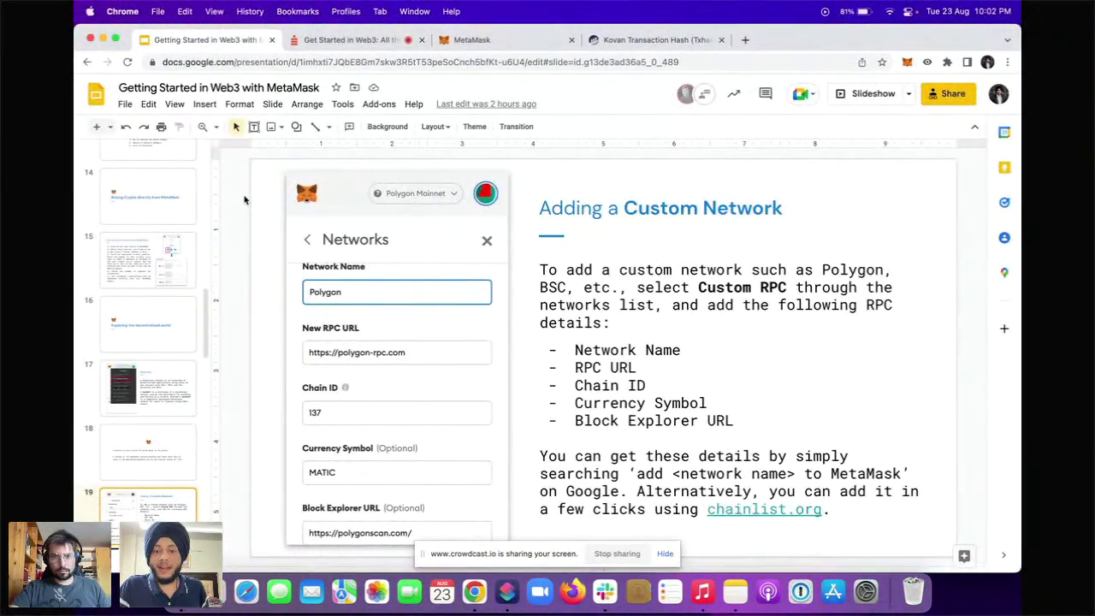
key(super+Return)
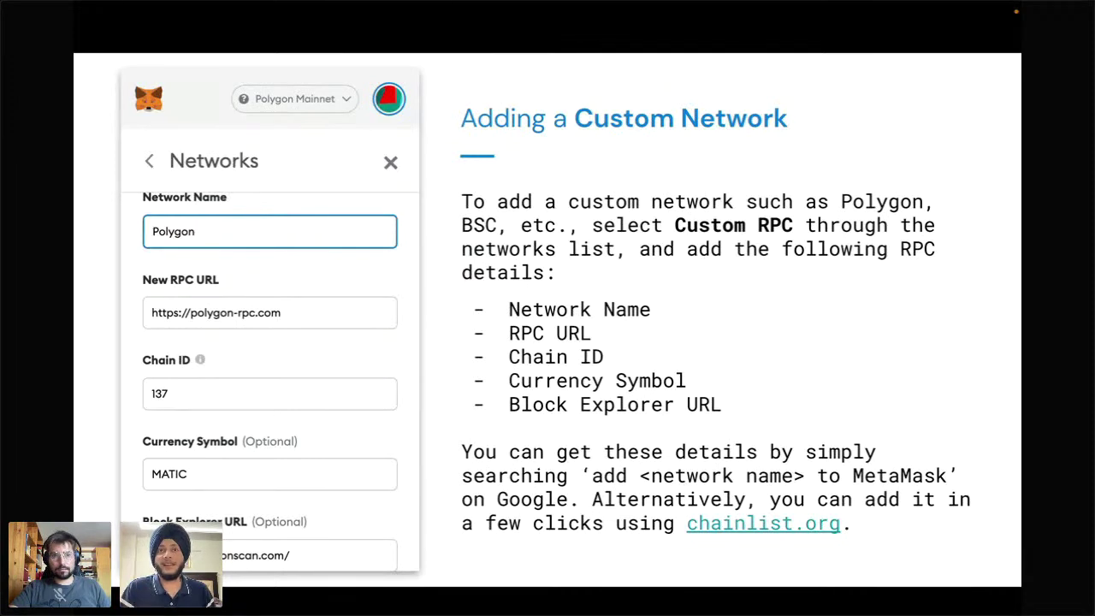
key(ctrl+Right)
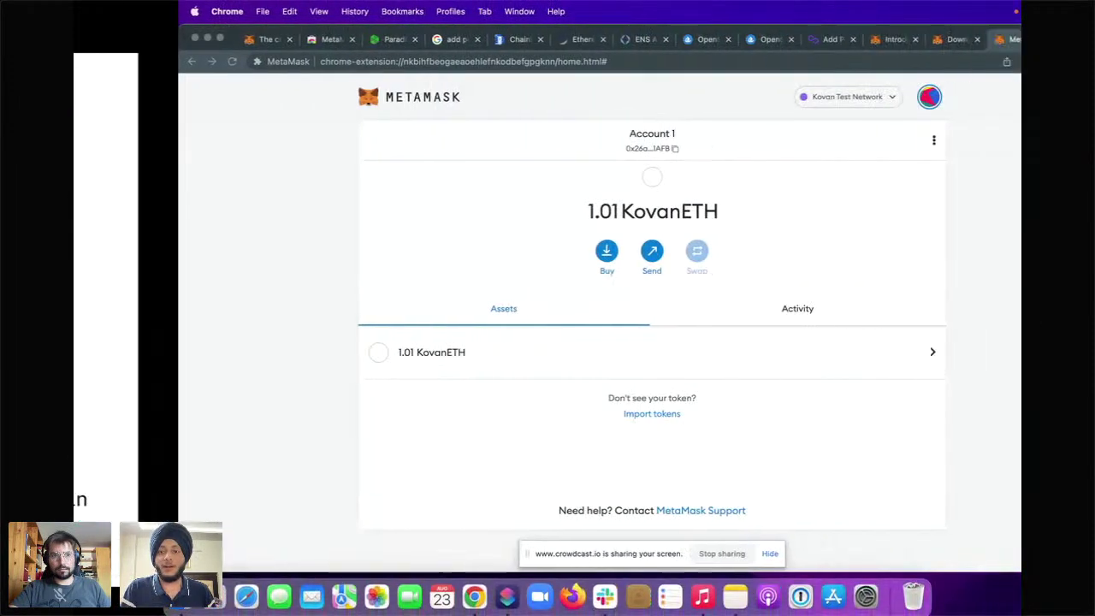
- Switch the wallet from Kovan to Ethereum Mainnet and return to the full-screen slide
click(746, 98)
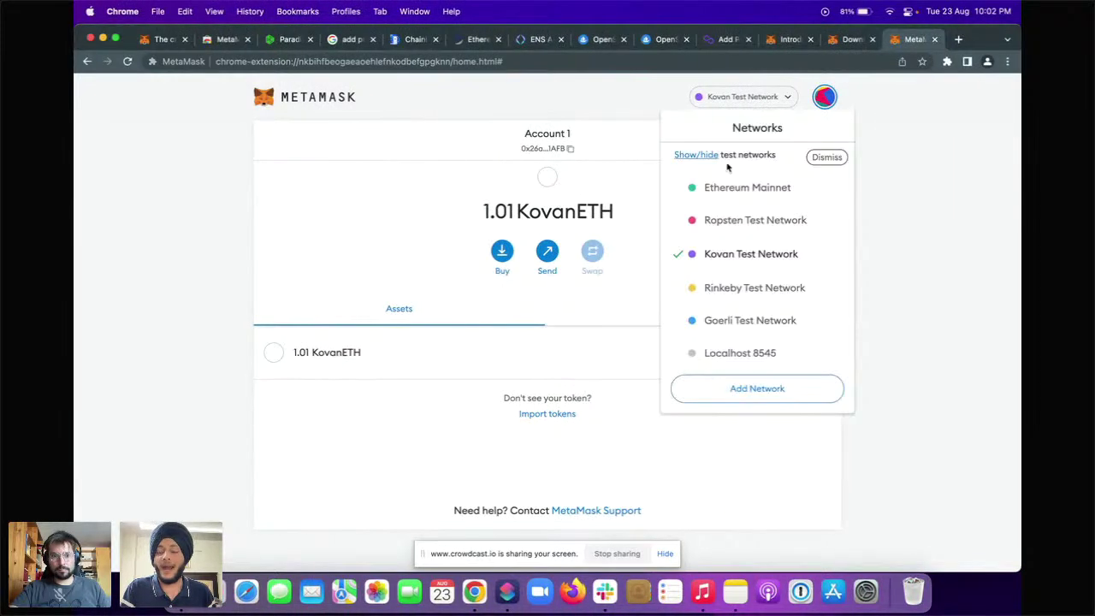
click(725, 190)
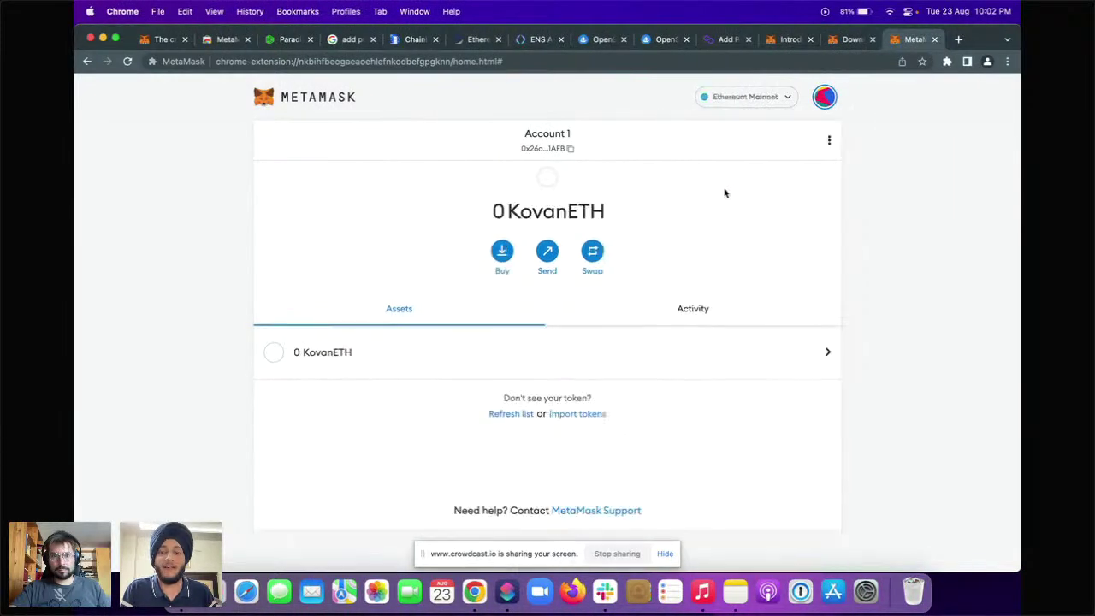
click(777, 96)
click(892, 225)
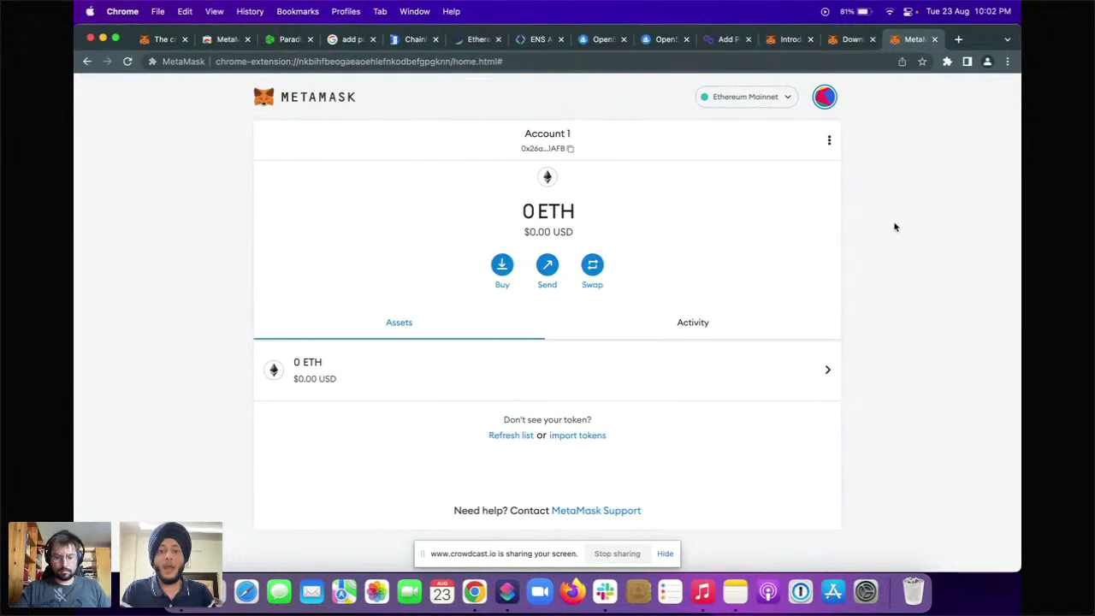
key(ctrl+Left)
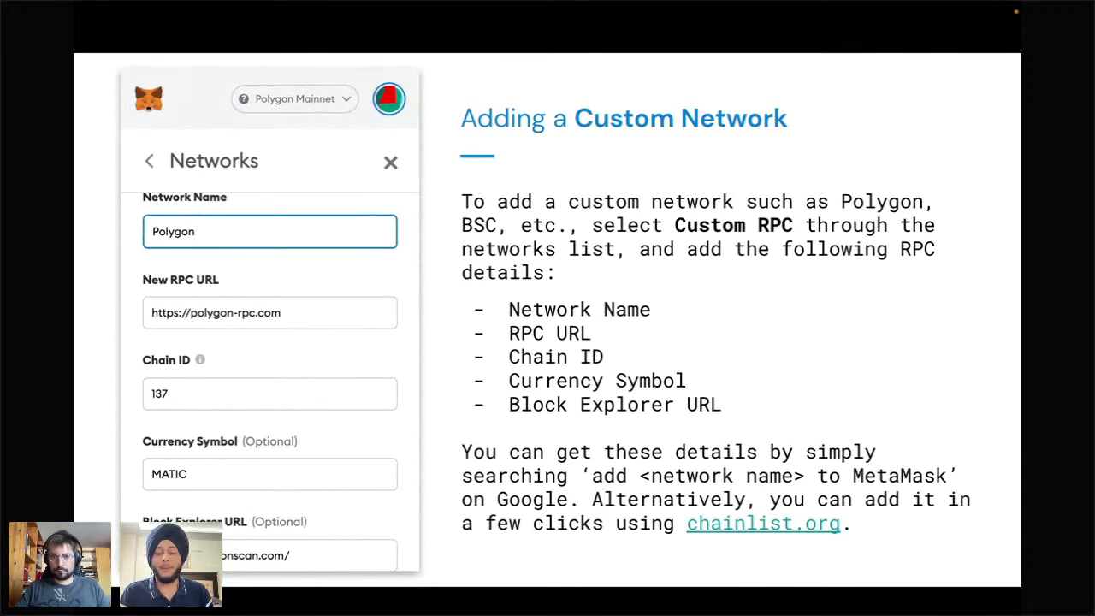
- Advance the slide, bring up MetaMask's blank Add Network form, and start a new browser tab
key(Right)
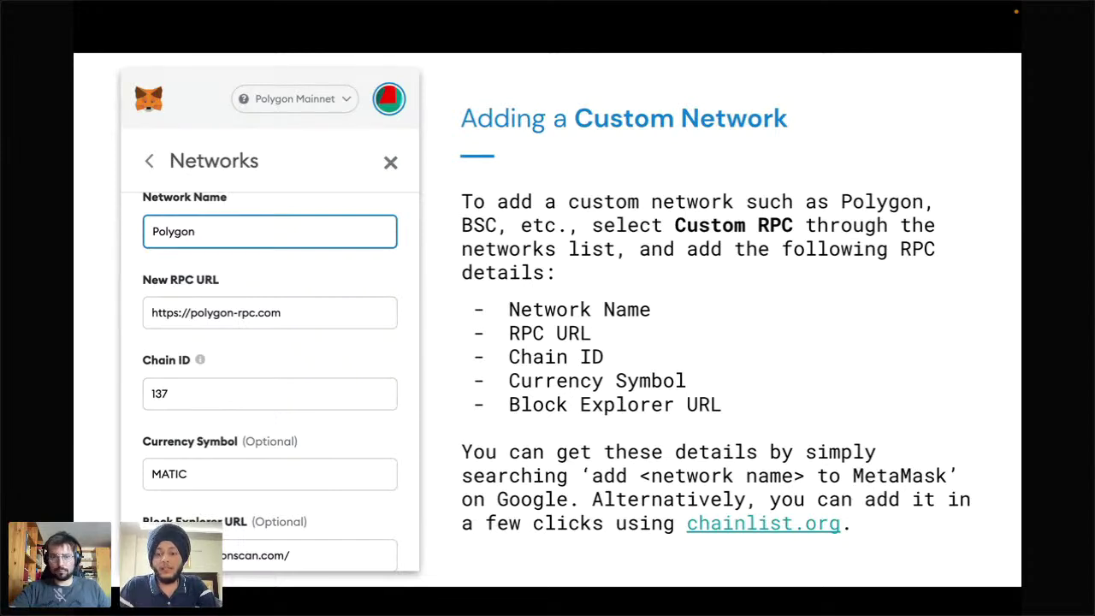
key(ctrl+Right)
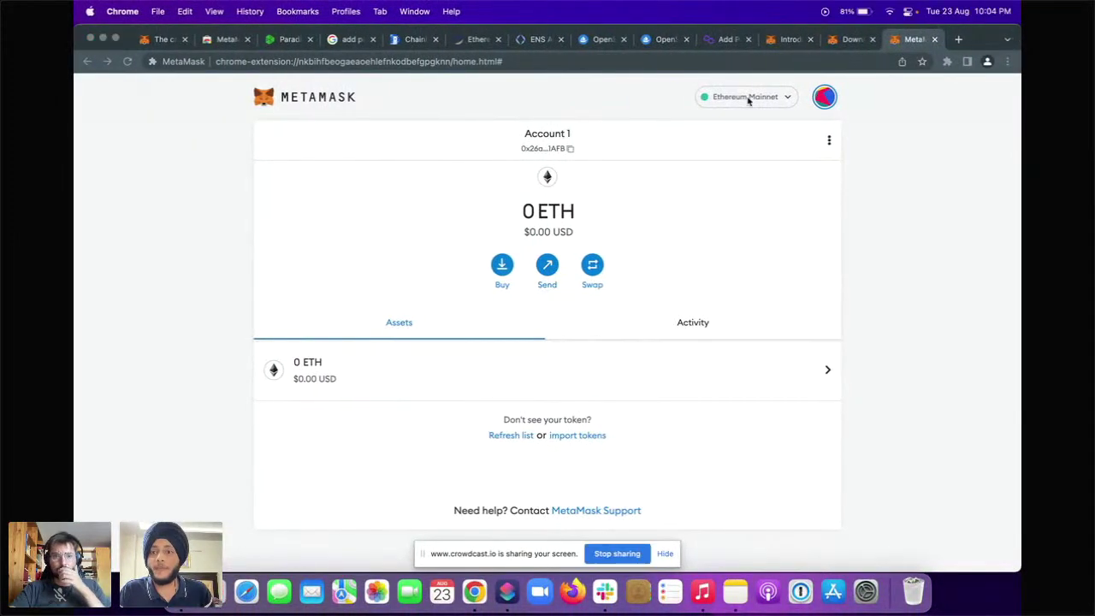
click(756, 100)
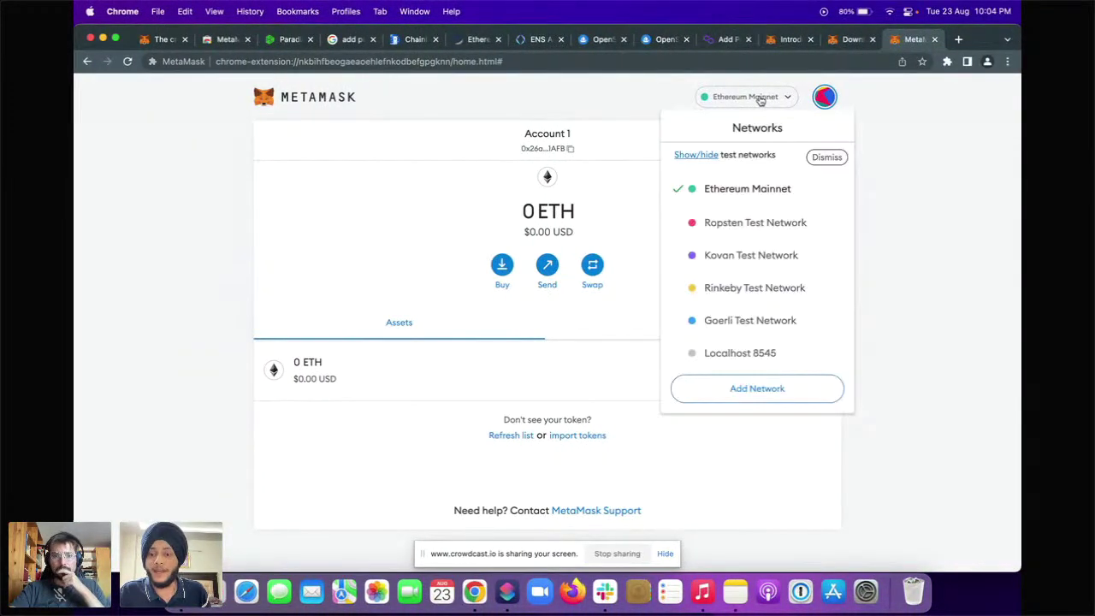
click(741, 396)
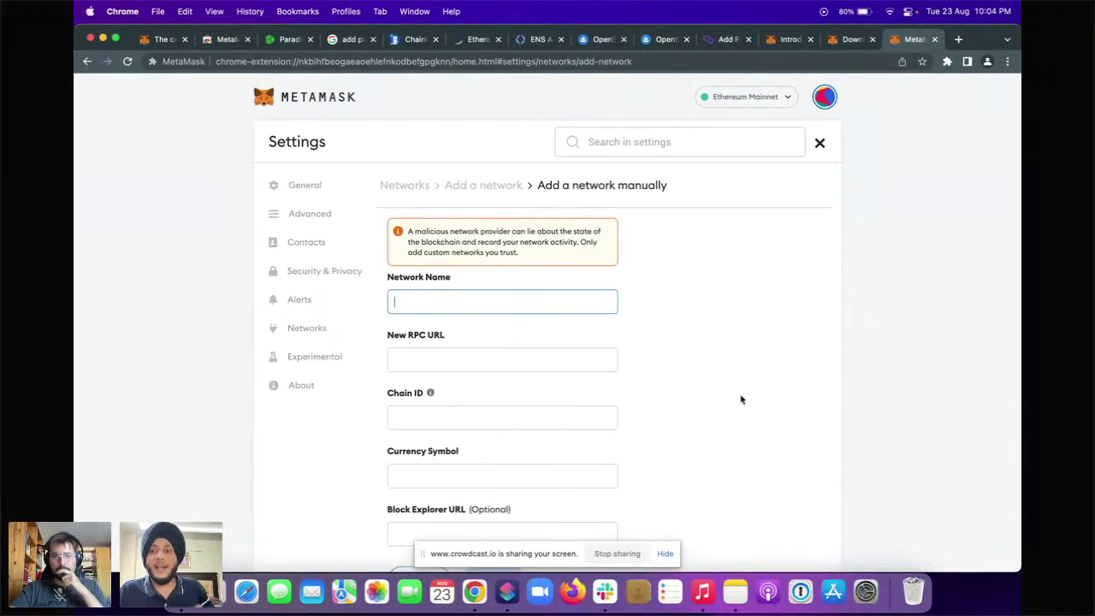
click(958, 39)
- Search 'add polygon to metamask' and read Polygon Mainnet's RPC URL, chain ID 137 and MATIC in the docs
text(ad)
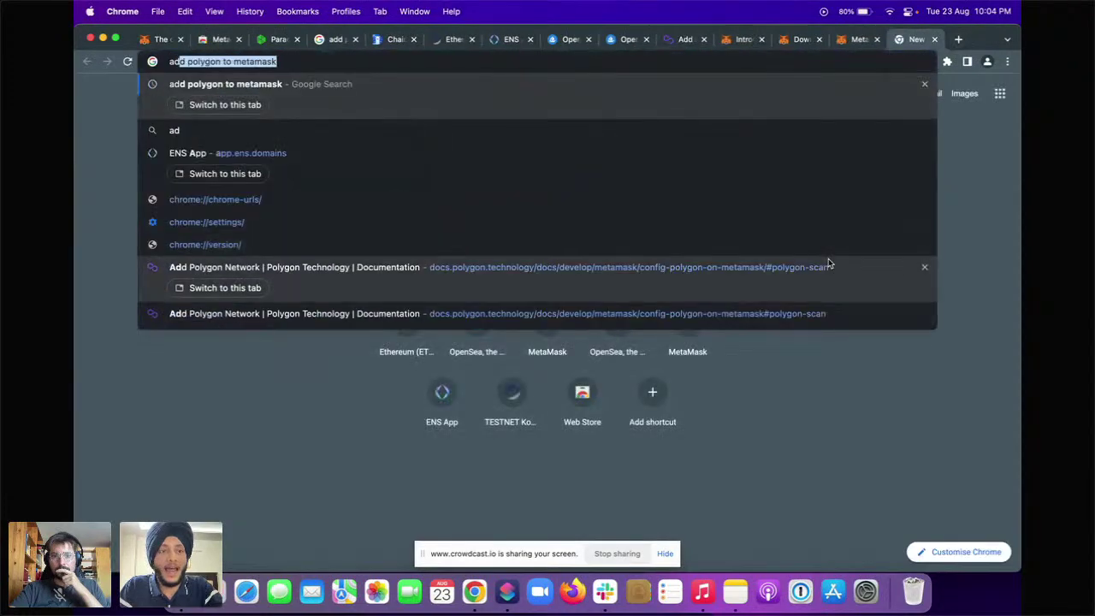
text(d)
key(Return)
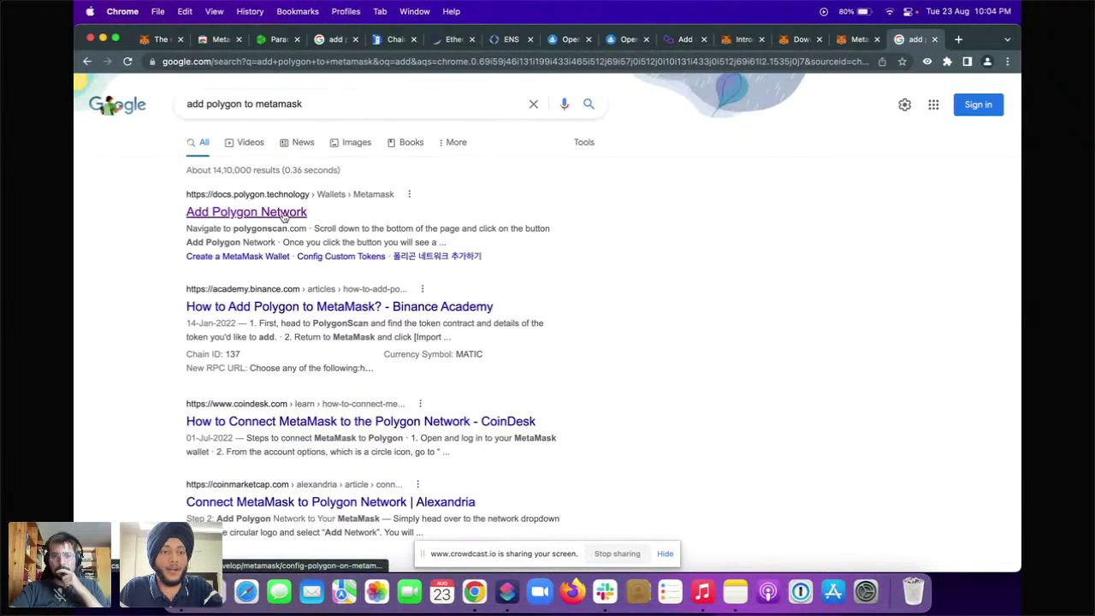
click(259, 214)
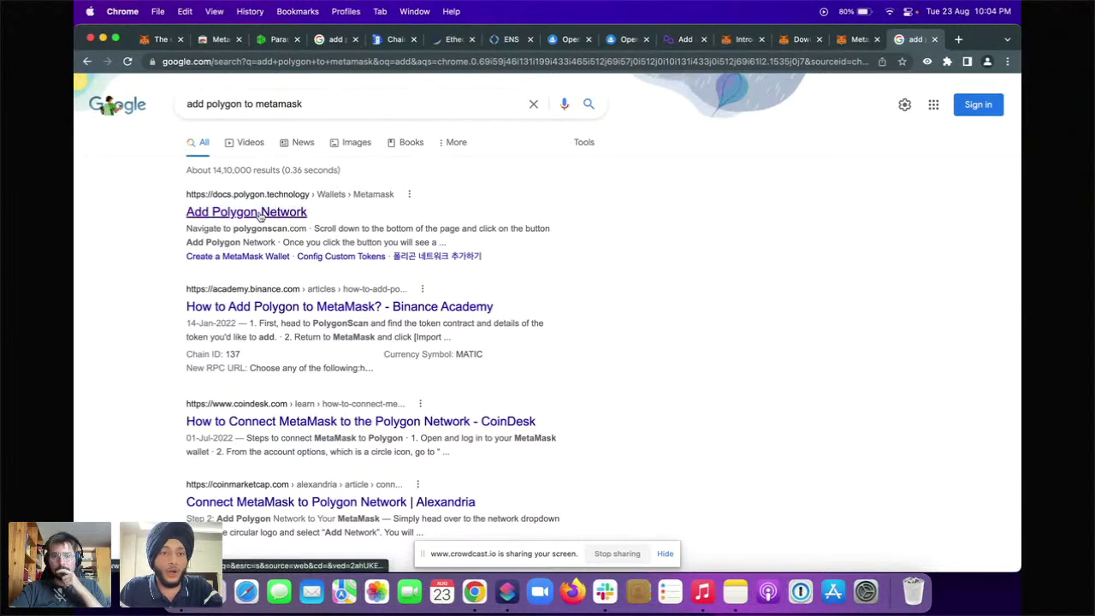
scroll(581, 289, down, 10)
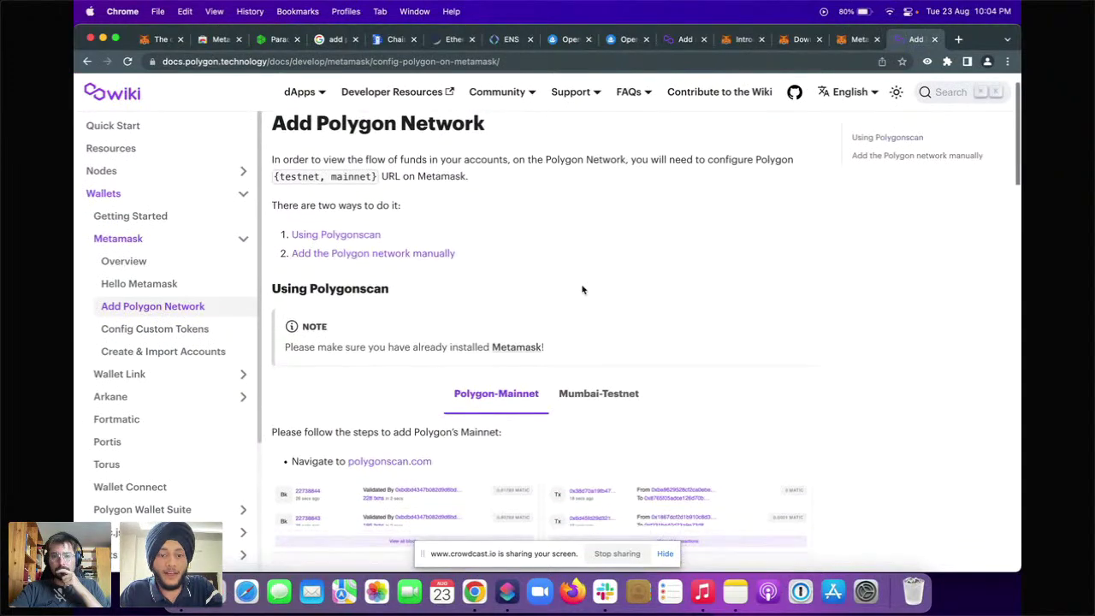
scroll(582, 289, down, 8)
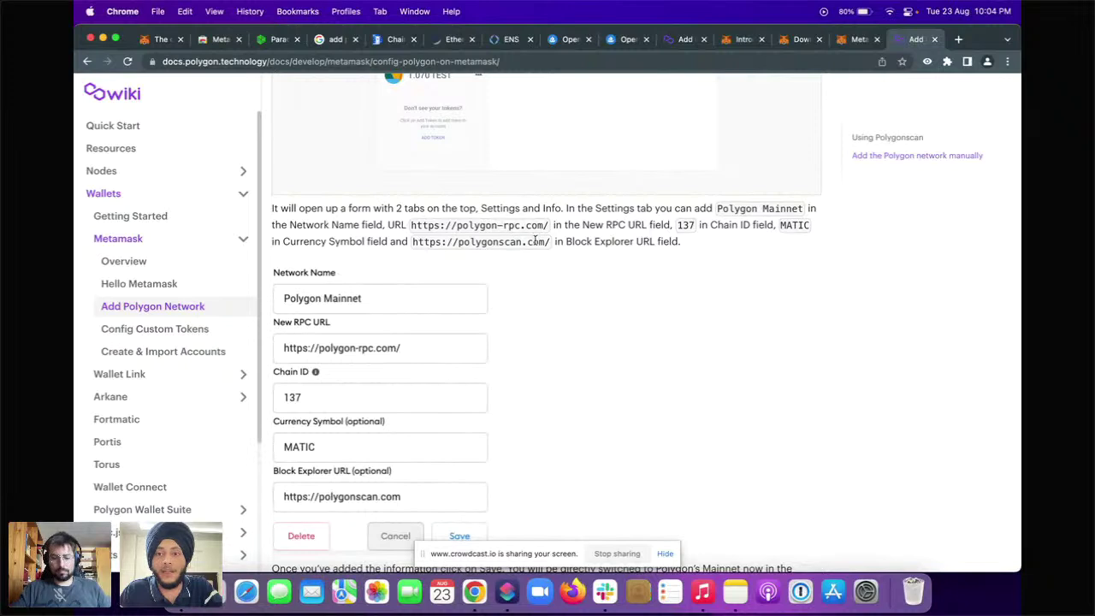
drag(715, 209, 804, 211)
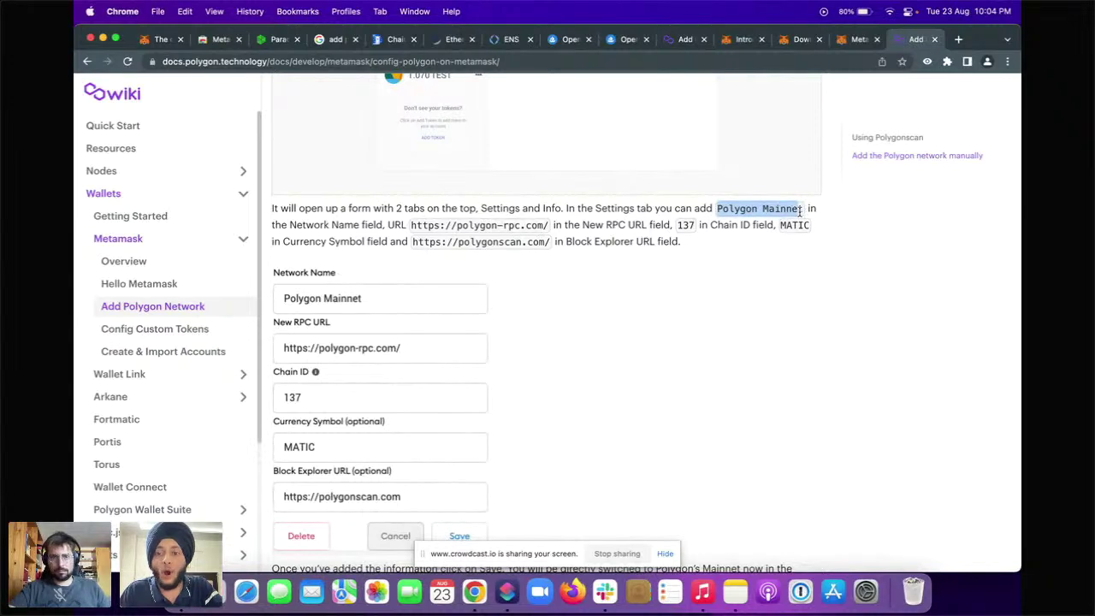
click(828, 105)
click(858, 38)
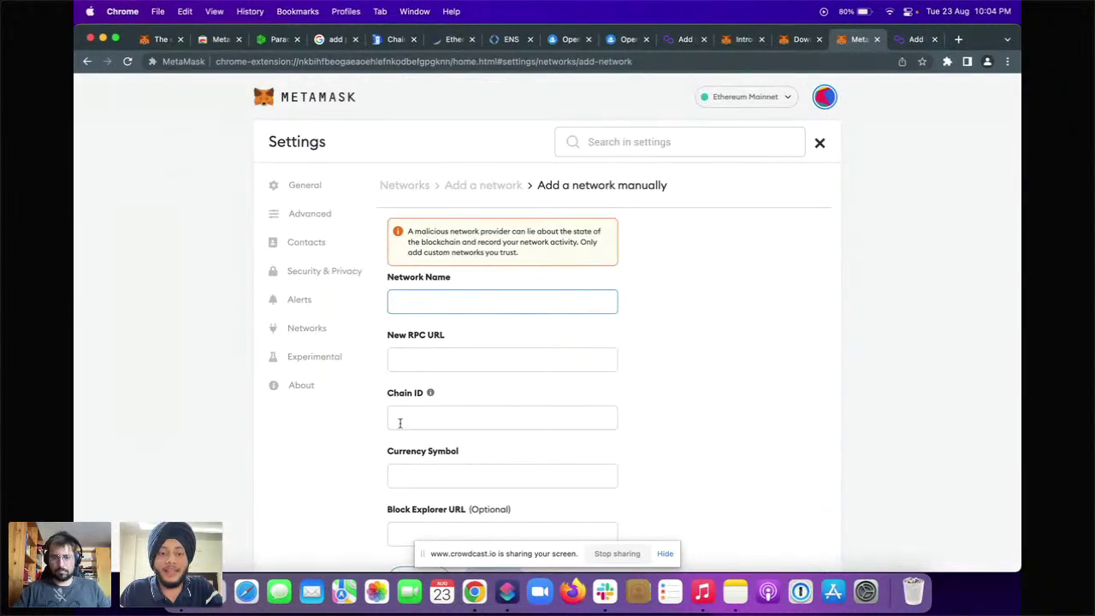
scroll(400, 422, down, 2)
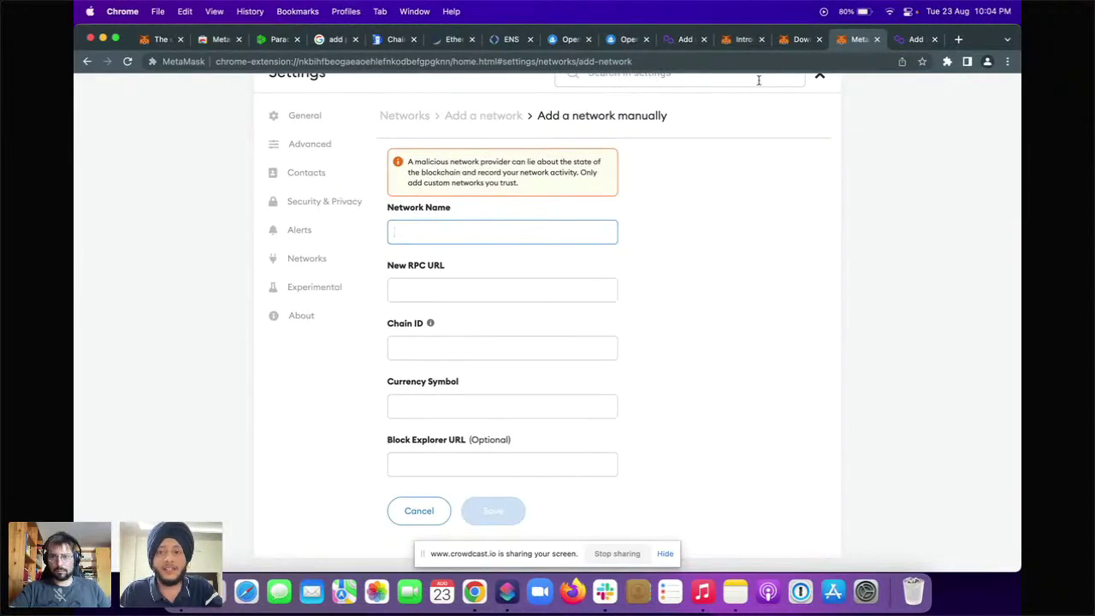
- Reload chainlist.org and start connecting the MetaMask wallet with Connect Wallet
click(382, 42)
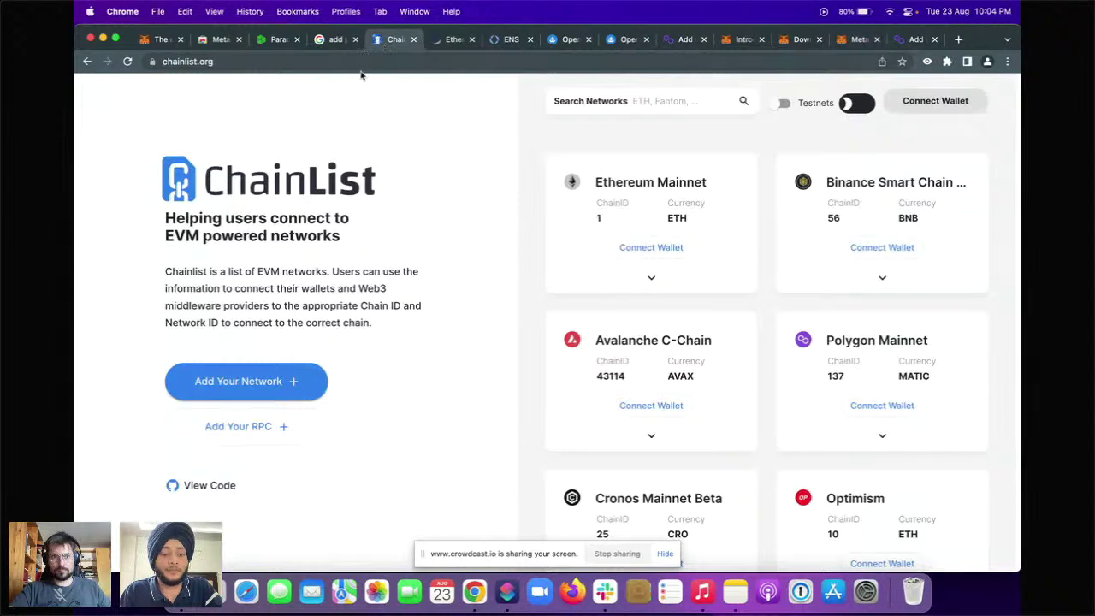
key(super+r)
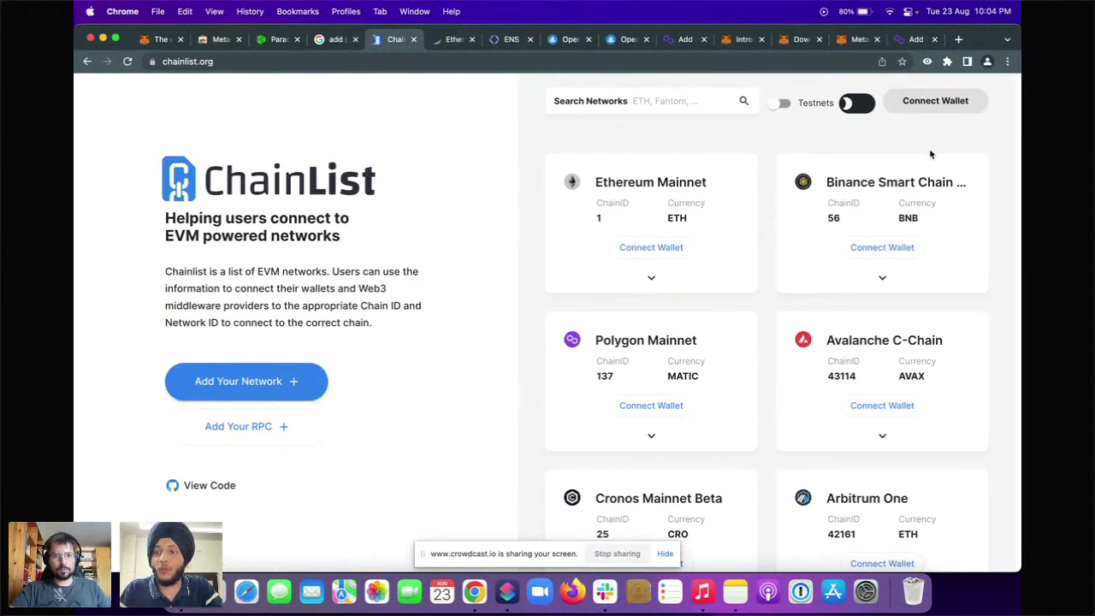
click(929, 107)
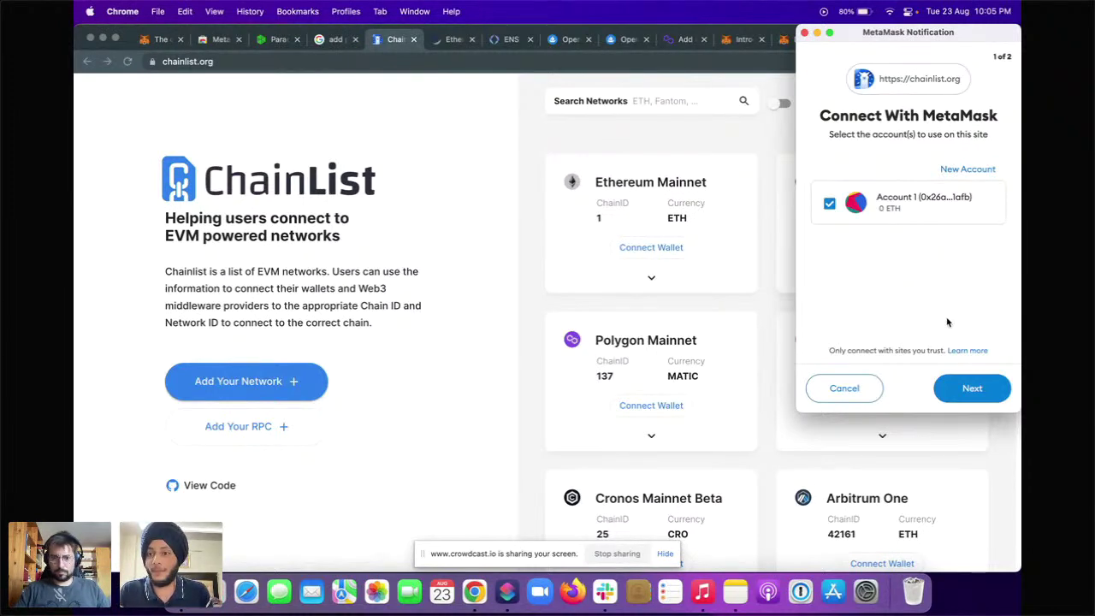
- Approve connecting Account 1 to ChainList, then request adding Polygon Mainnet to the wallet
click(964, 394)
click(964, 393)
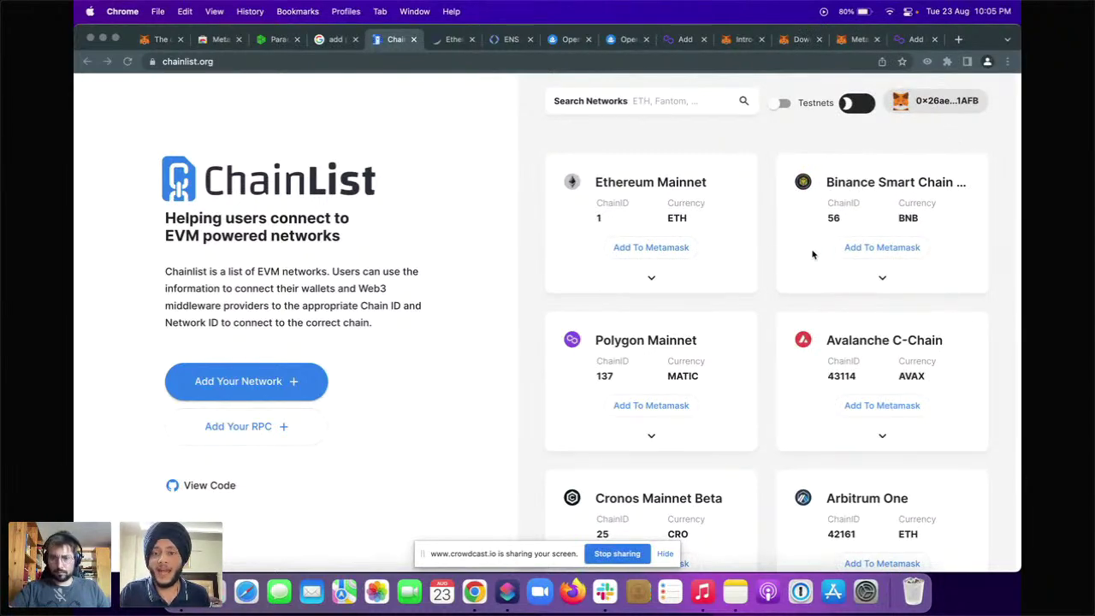
scroll(768, 259, down, 6)
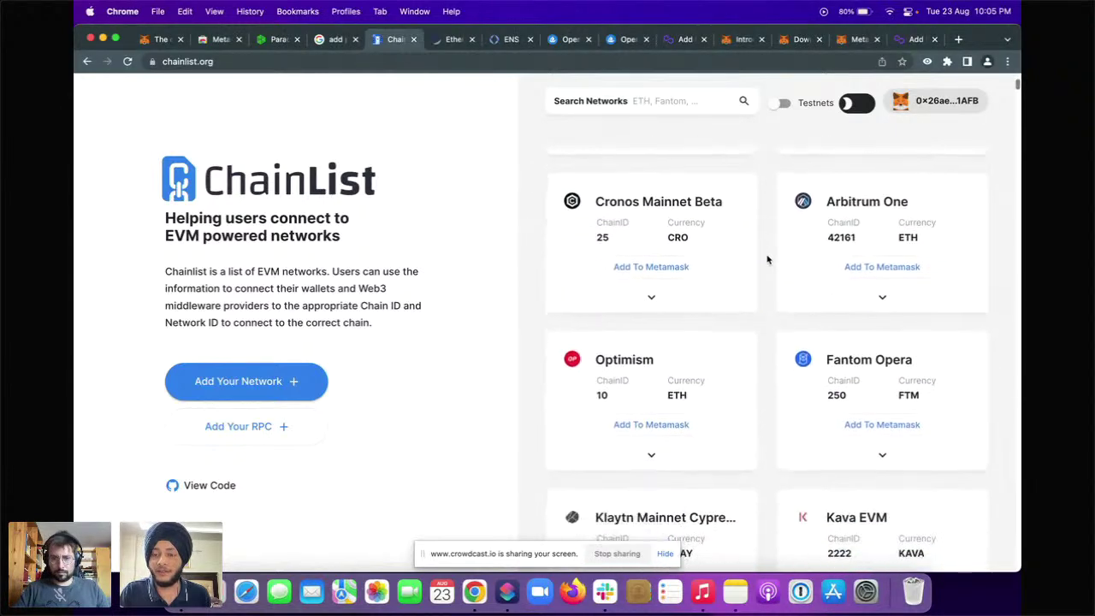
scroll(767, 259, down, 4)
scroll(767, 259, up, 10)
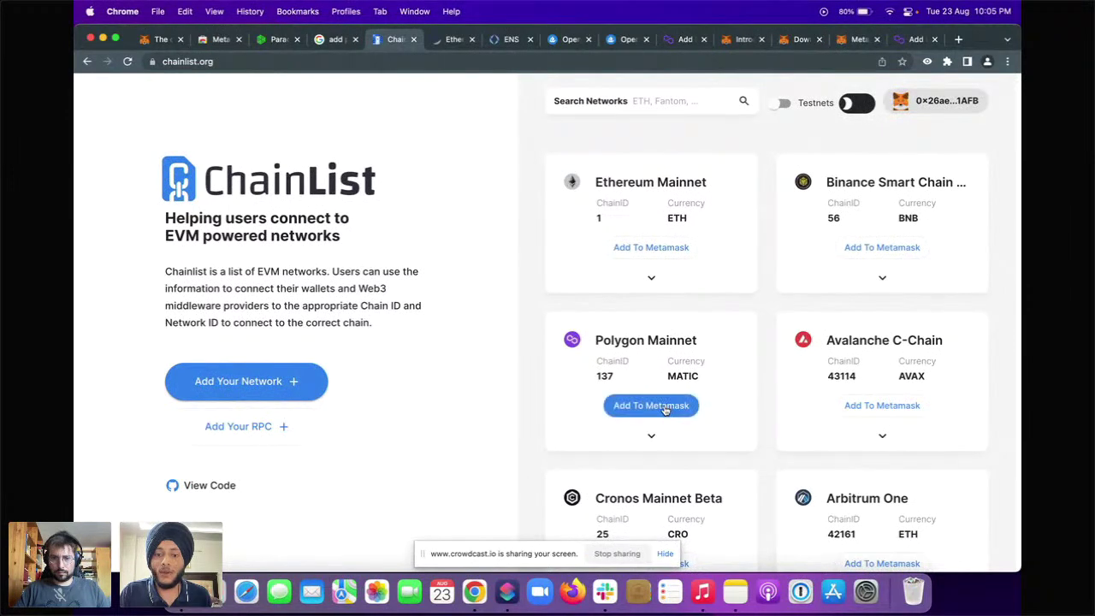
click(664, 409)
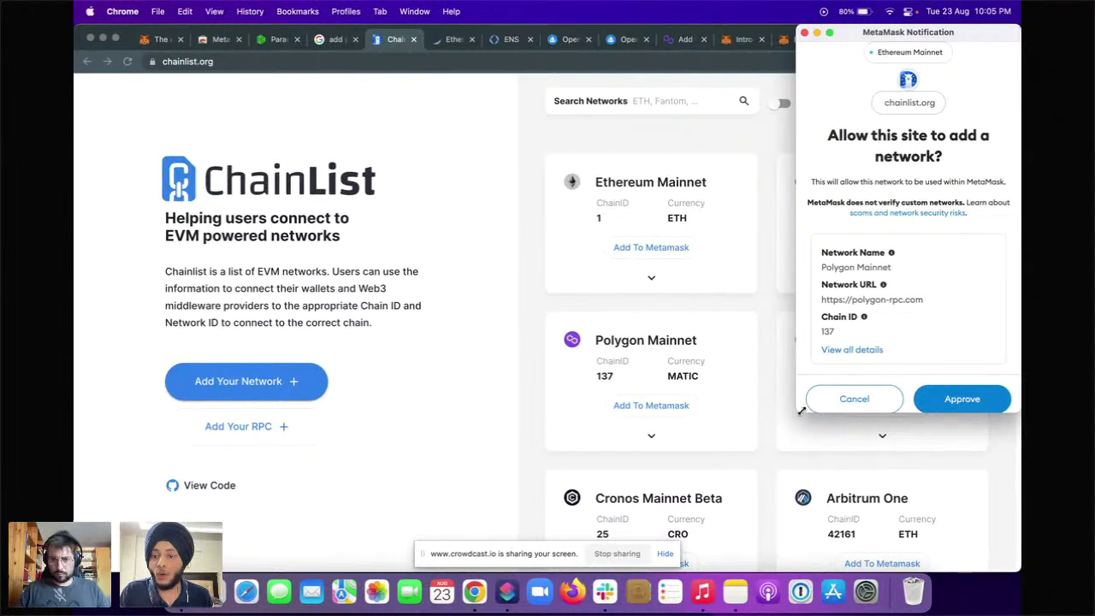
- Review Polygon Mainnet's full network details, approve adding it, and switch the wallet to it
drag(797, 413, 764, 461)
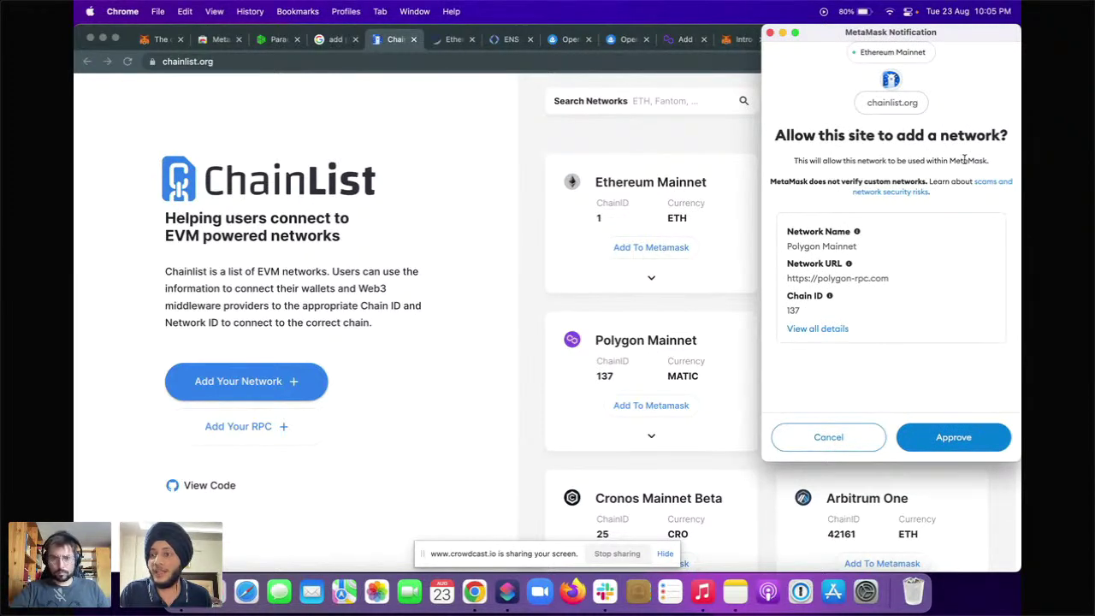
click(818, 330)
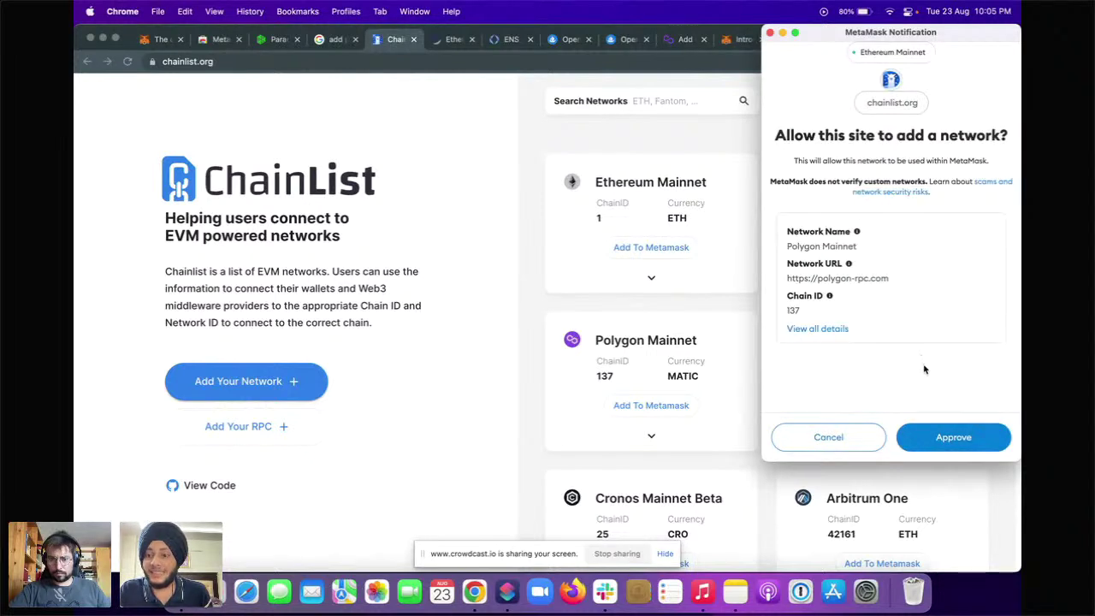
click(930, 439)
click(935, 438)
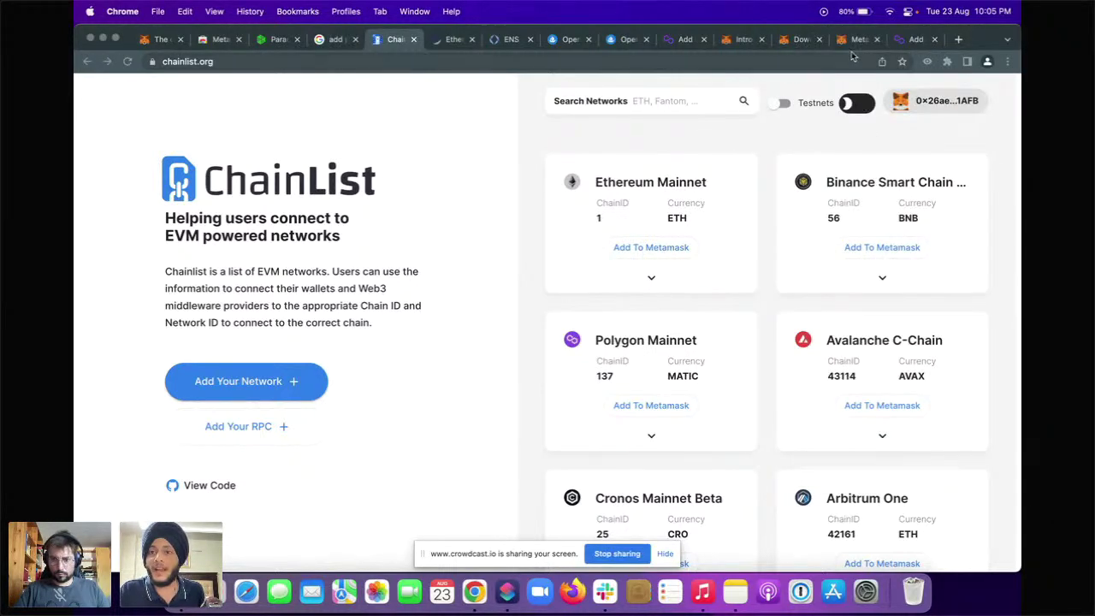
click(853, 41)
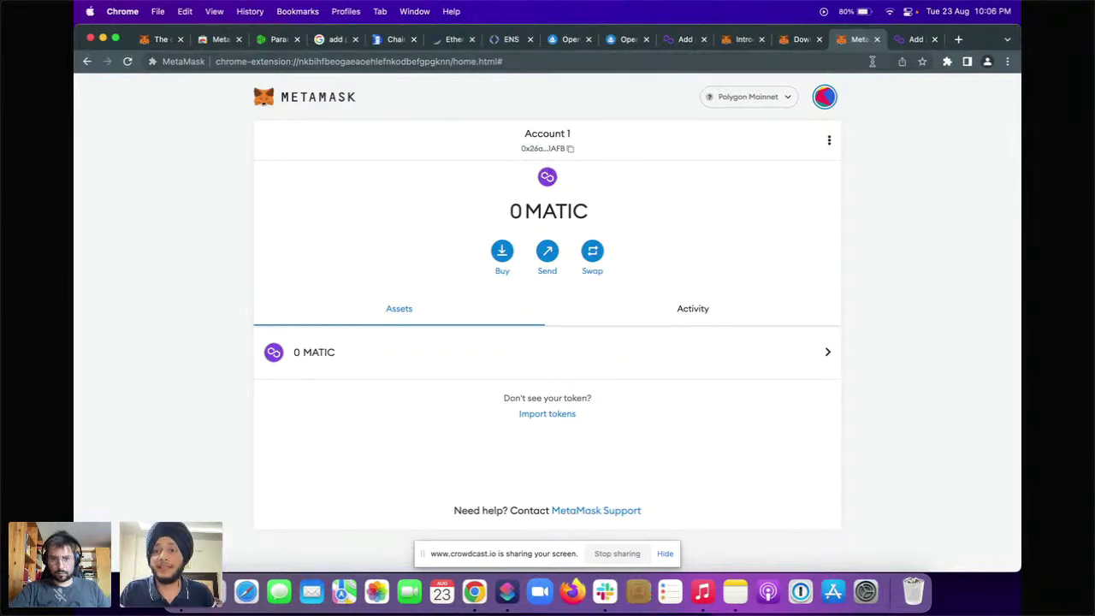
- Leave the wallet showing 0 MATIC for the full-screen Adding a Custom Network slide
key(ctrl+Left)
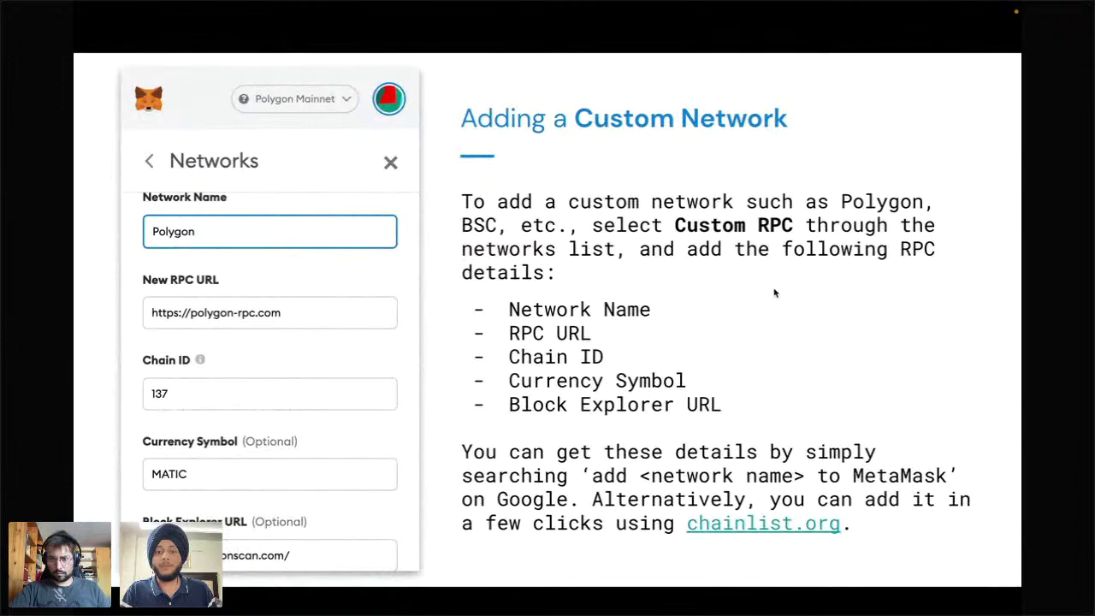
- Advance two slides to Introduction to Etherscan, then switch back to the browser wallet
key(Right)
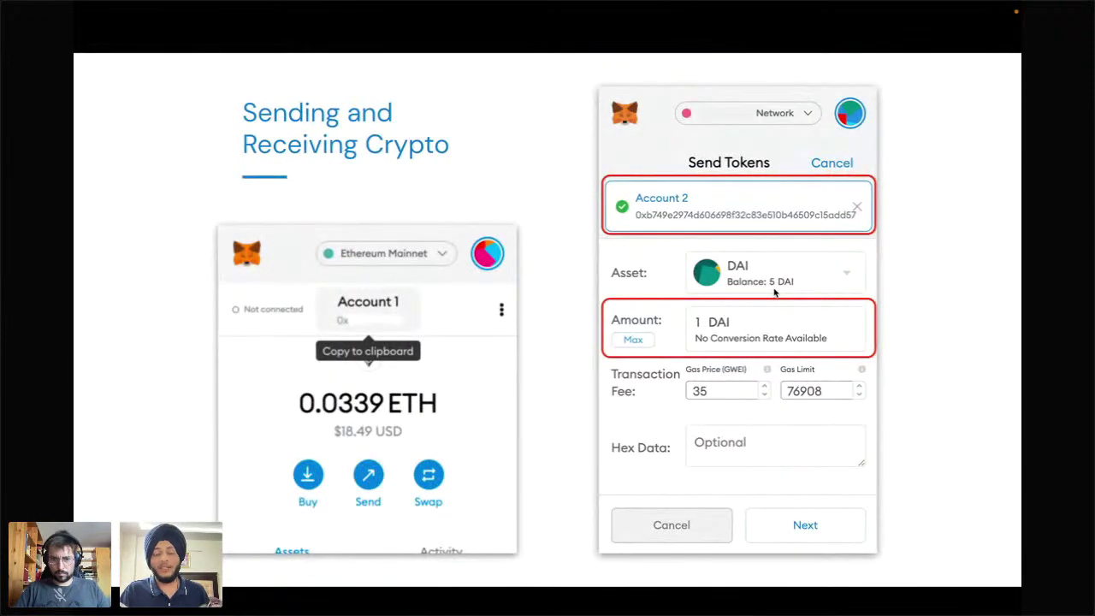
key(Right)
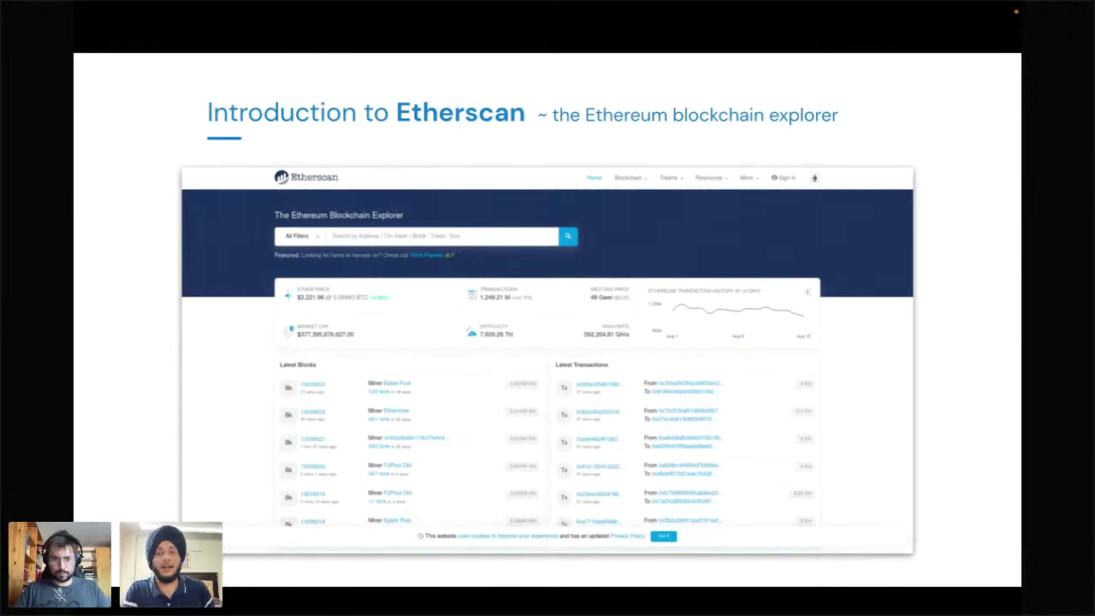
key(ctrl+Right)
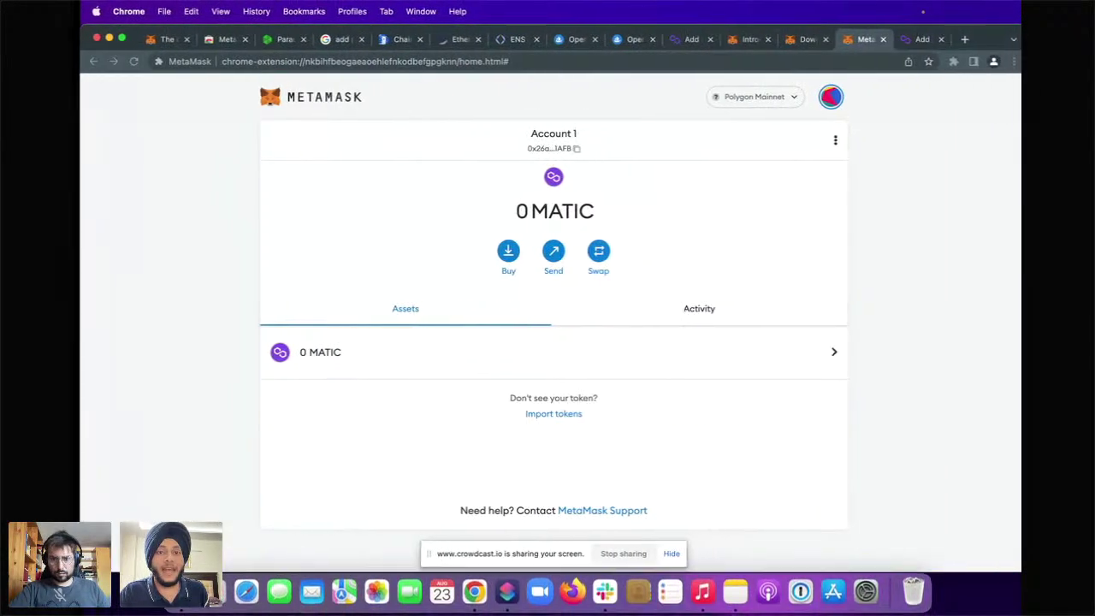
- Bring up Etherscan's home page and its search box, then go back to the wallet
click(441, 42)
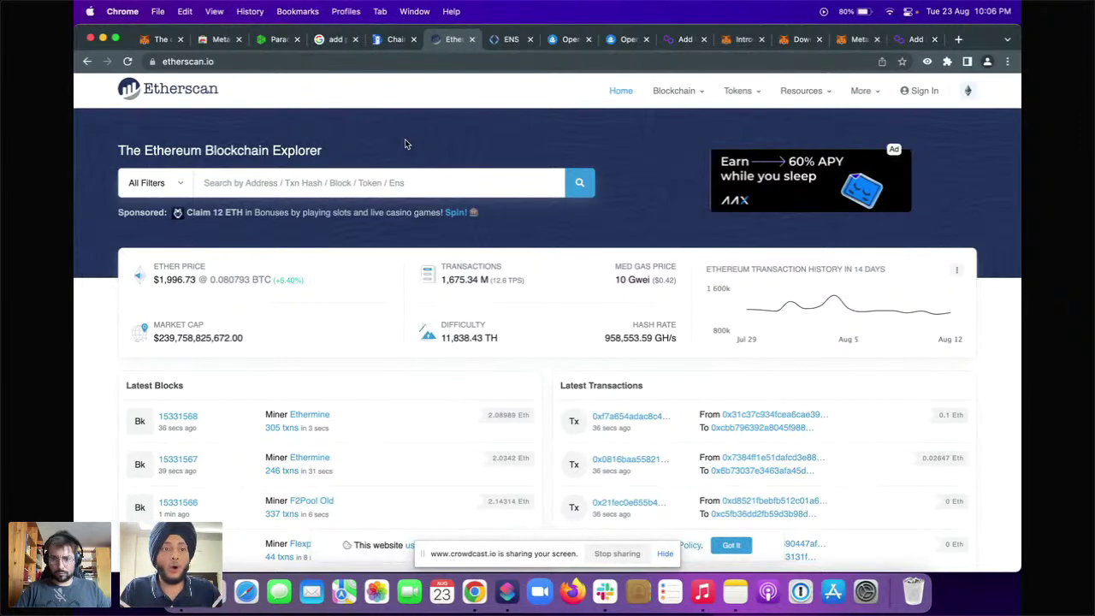
click(379, 183)
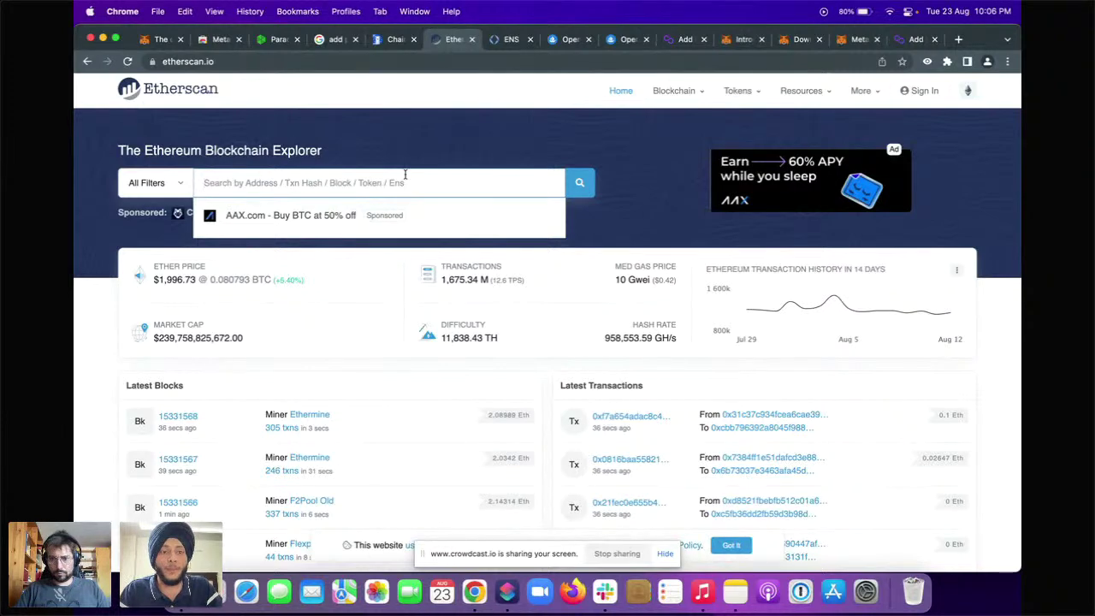
click(855, 39)
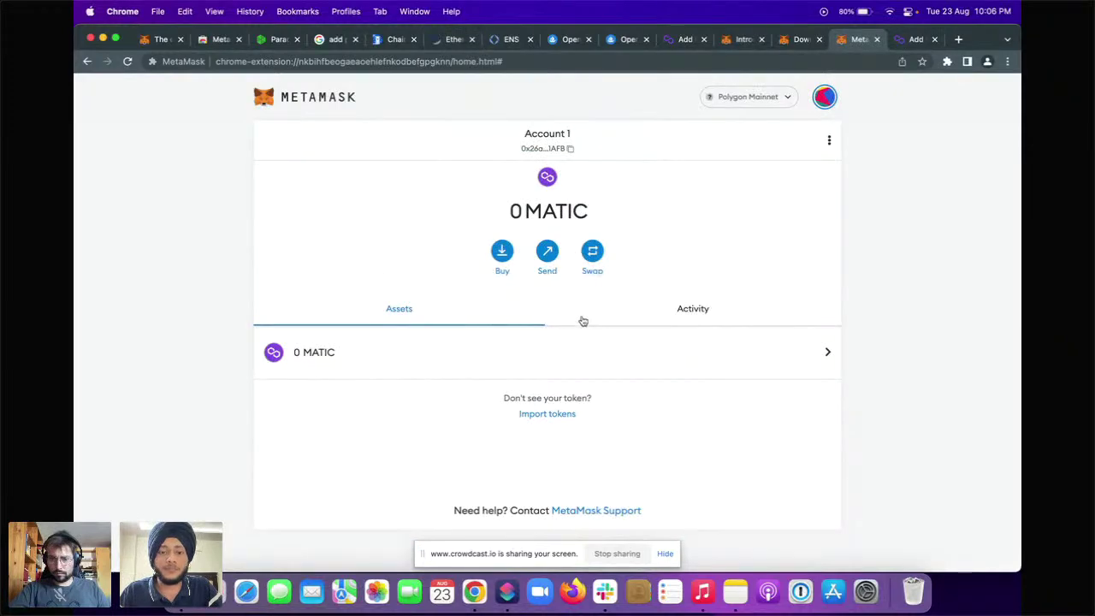
- Exit the slideshow and show the Kovan wallet's recent sends with 2.5396 KovanETH
click(647, 306)
click(472, 322)
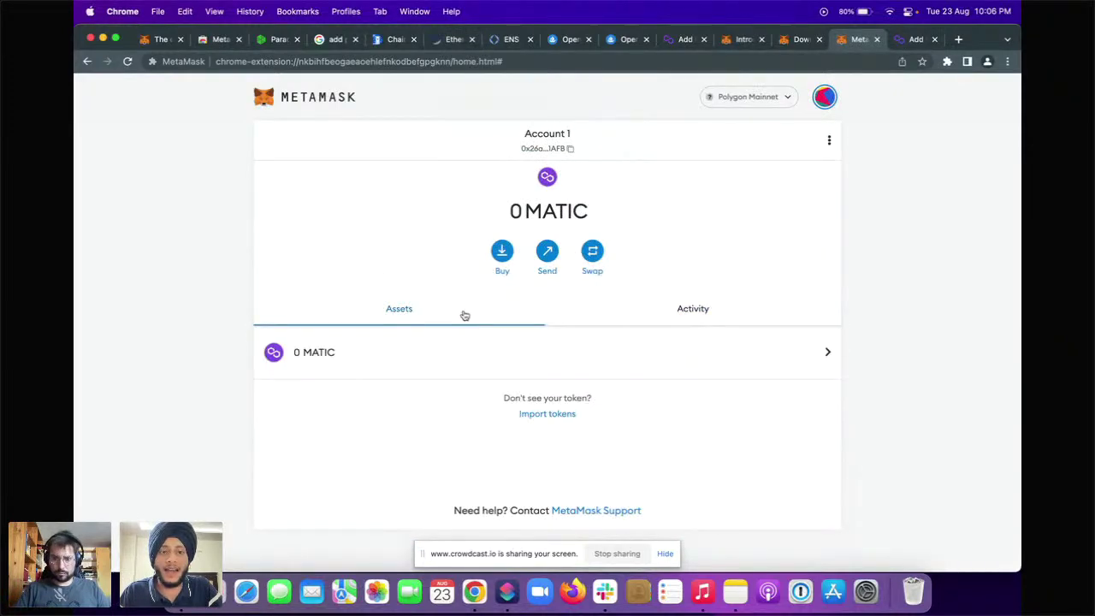
key(ctrl+Left)
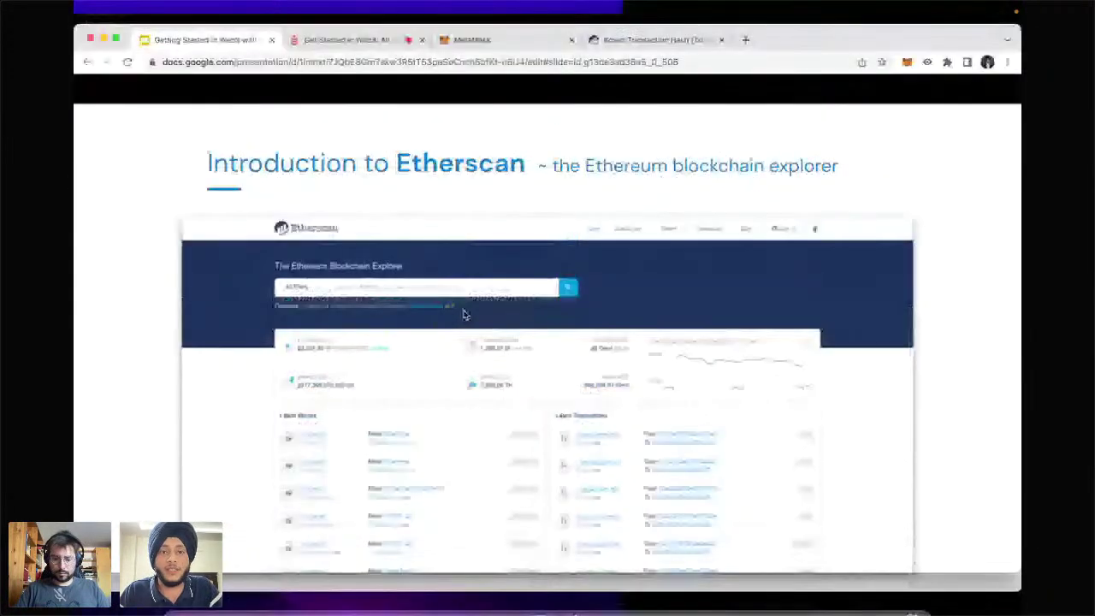
key(Escape)
click(471, 40)
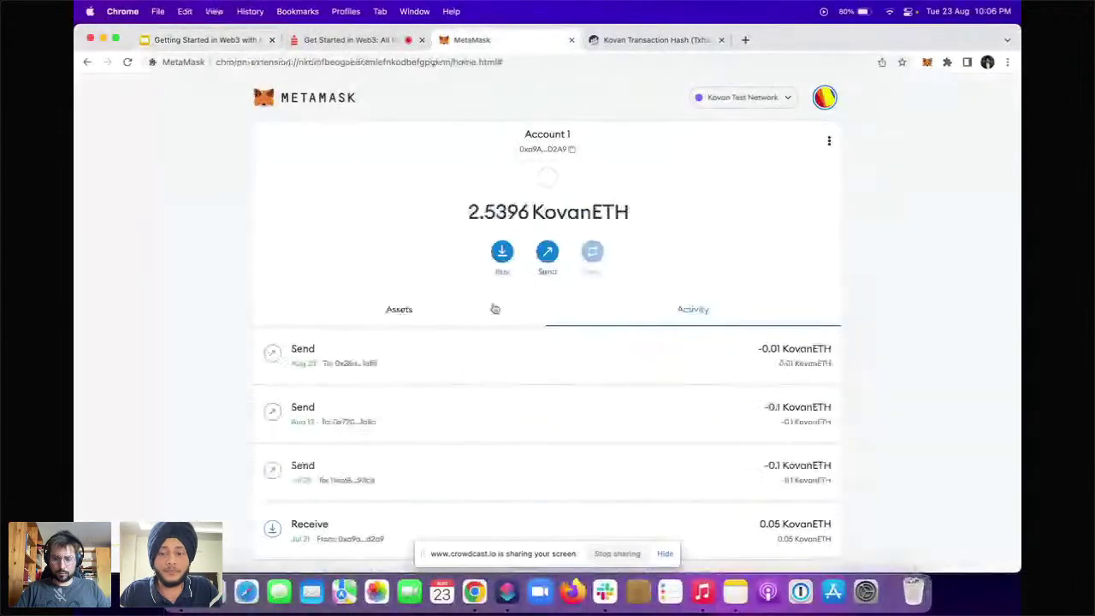
- Copy the transaction ID of the latest Kovan send from MetaMask's activity list
click(538, 347)
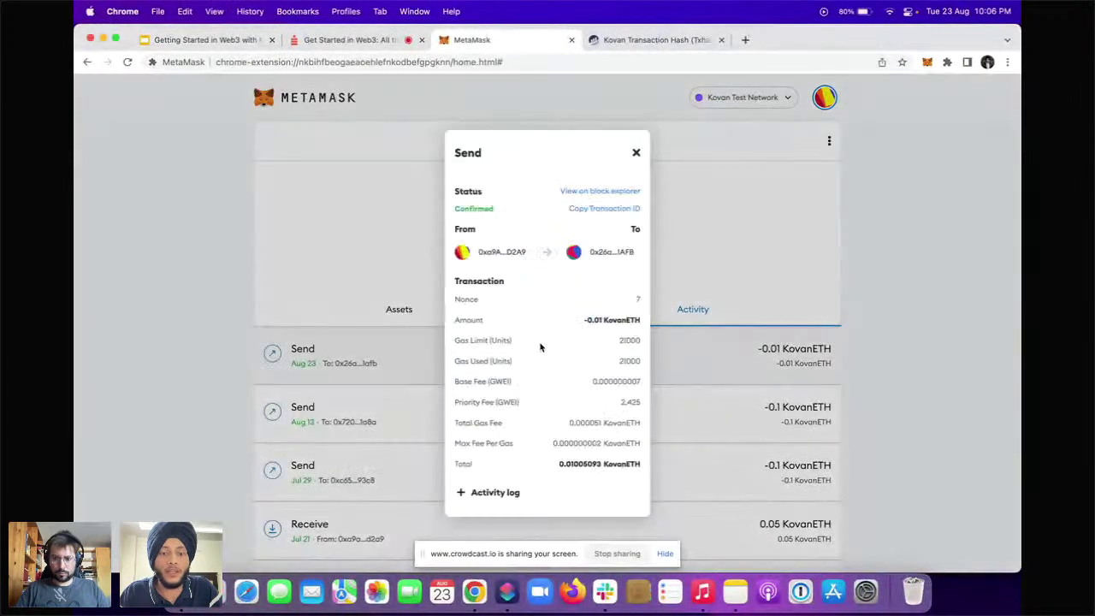
click(604, 209)
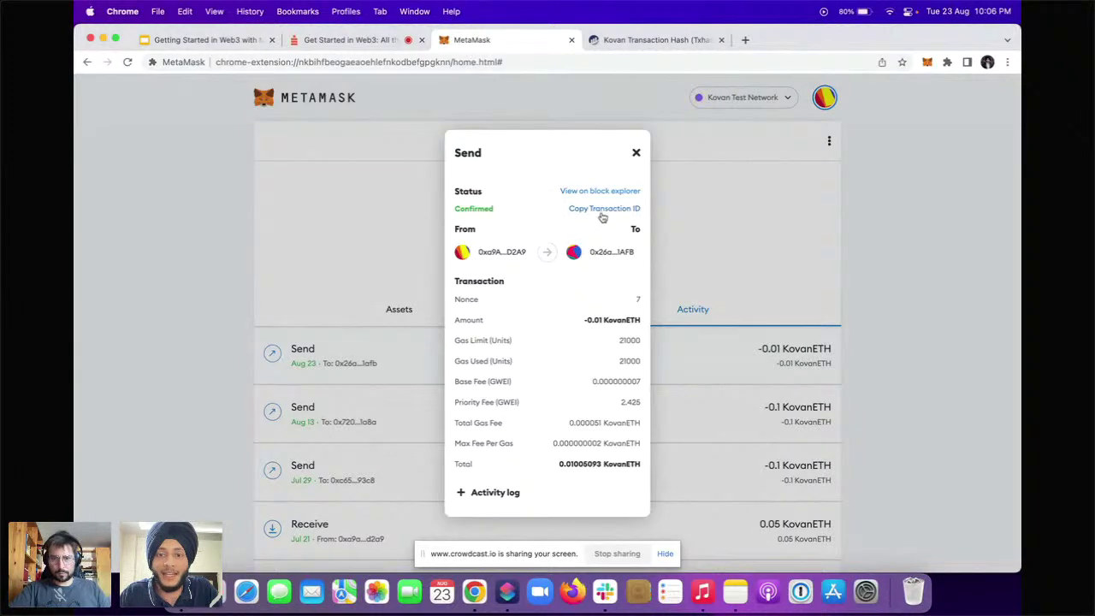
click(713, 248)
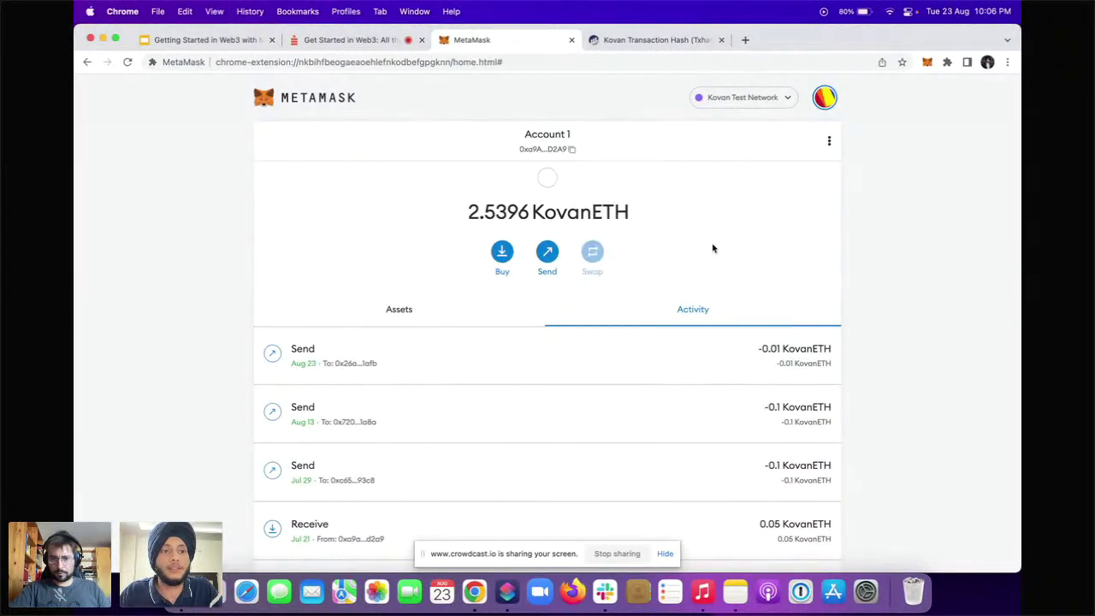
- Search mainnet Etherscan for the copied transaction hash, which it cannot locate
key(ctrl+Right)
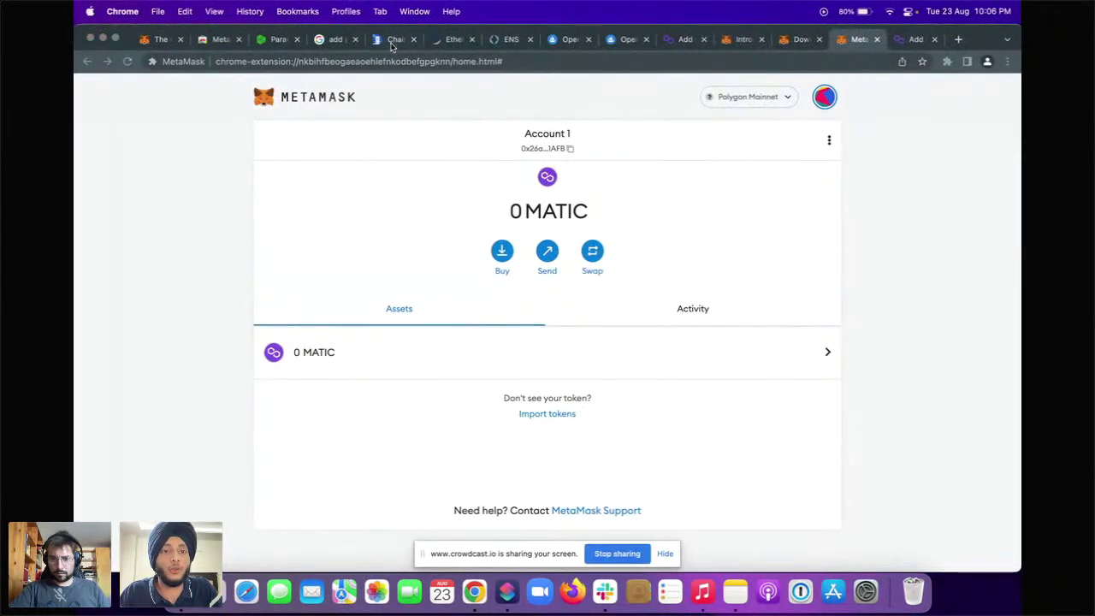
click(457, 40)
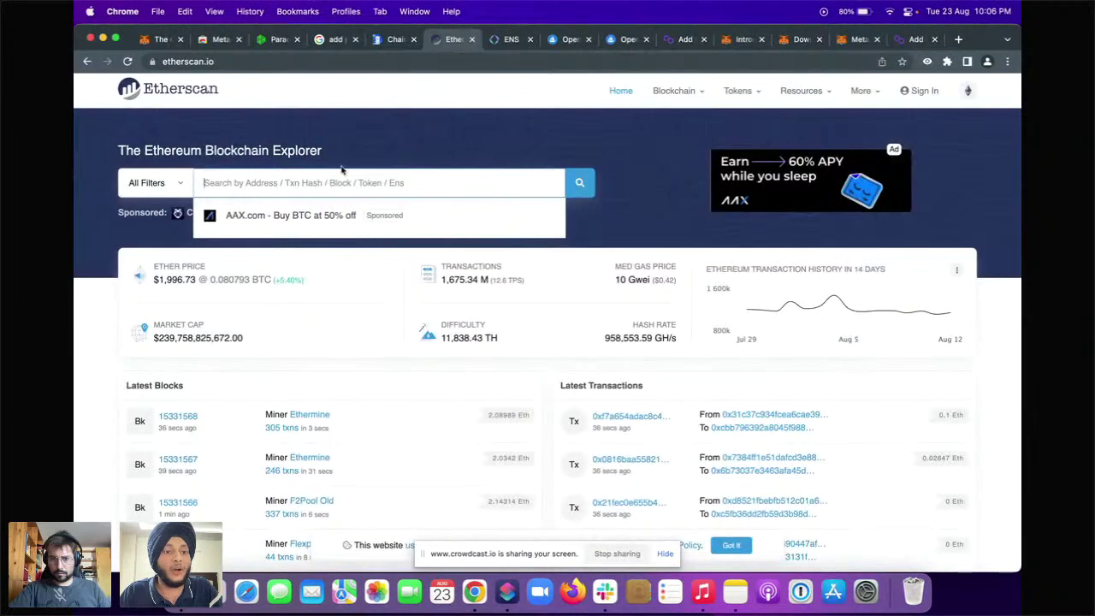
text(0x1afca643c907cce020cd7d8a243f23d7fd72d3523a1a1f3e69df72b56a76f409)
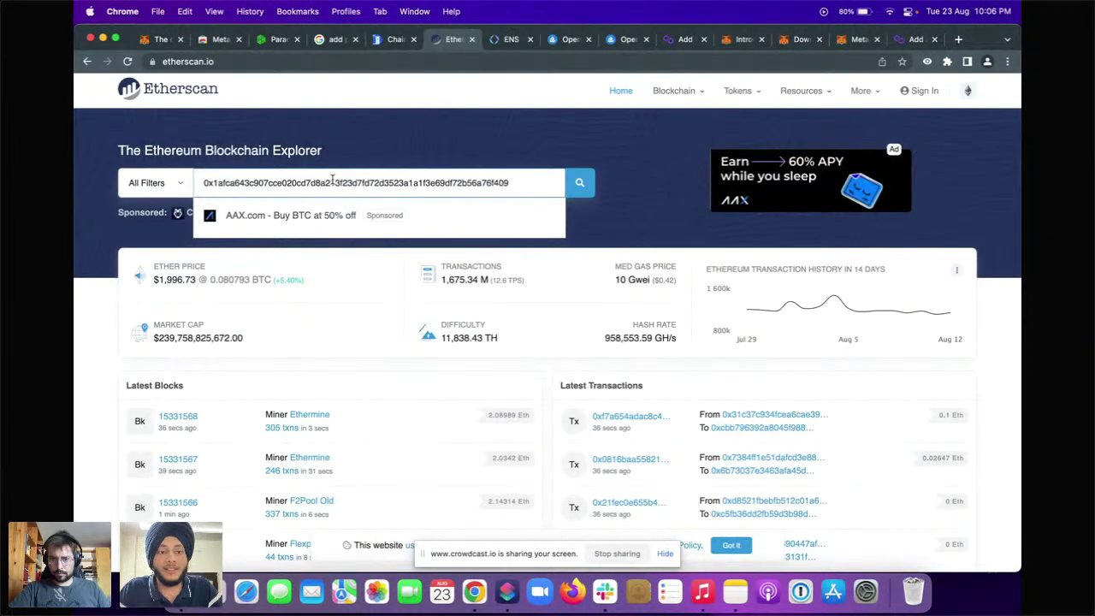
key(Return)
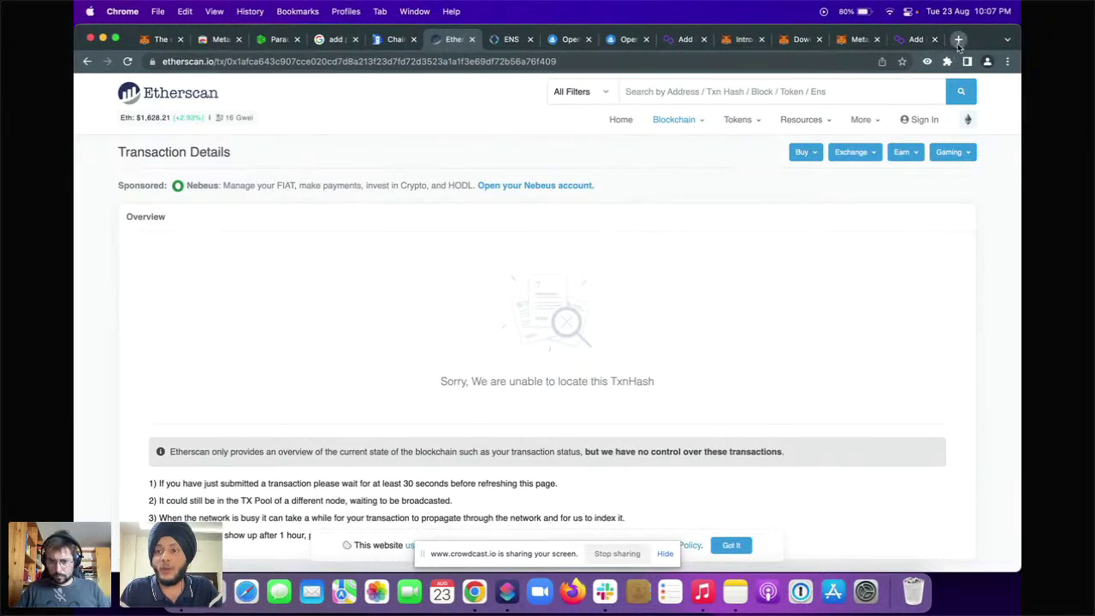
key(super+t)
- Search the hash on kovan.etherscan.io, finding a successful 0.01 Ether transfer in block 33431347
text(kovan)
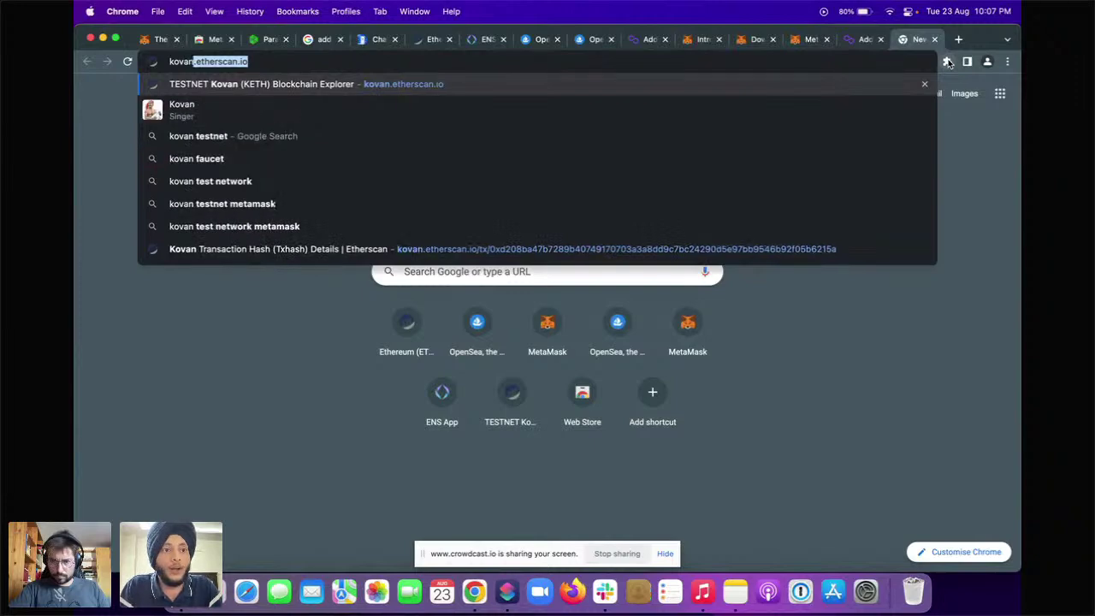
key(shift+Return)
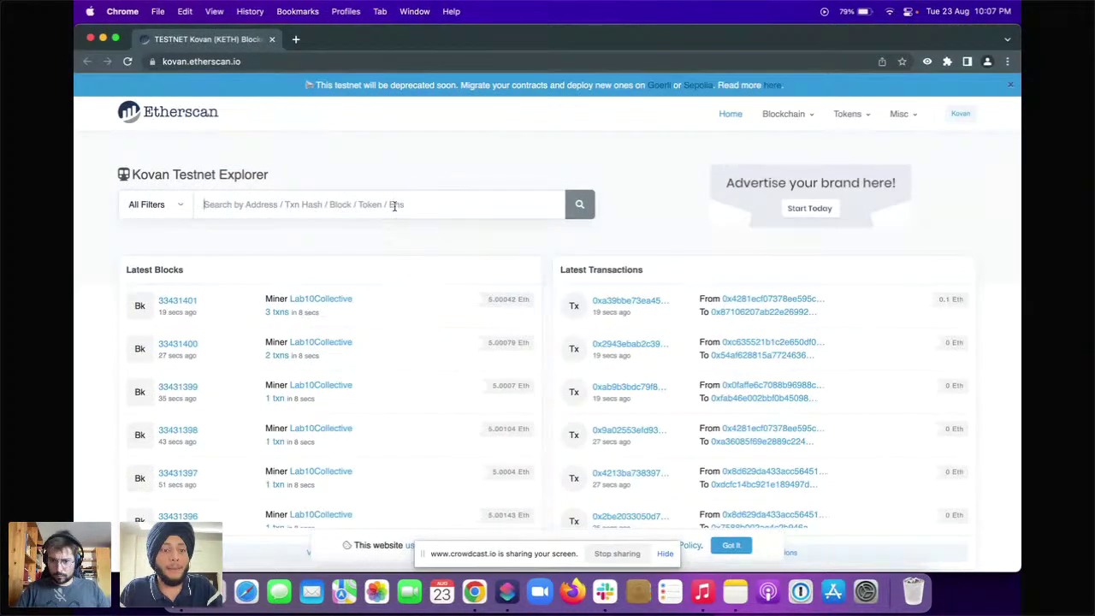
click(395, 206)
text(0x1afca643c907cce020cd7d8a213f23d7fd72d3523a1a1f3e69df72b56a76f409)
key(Return)
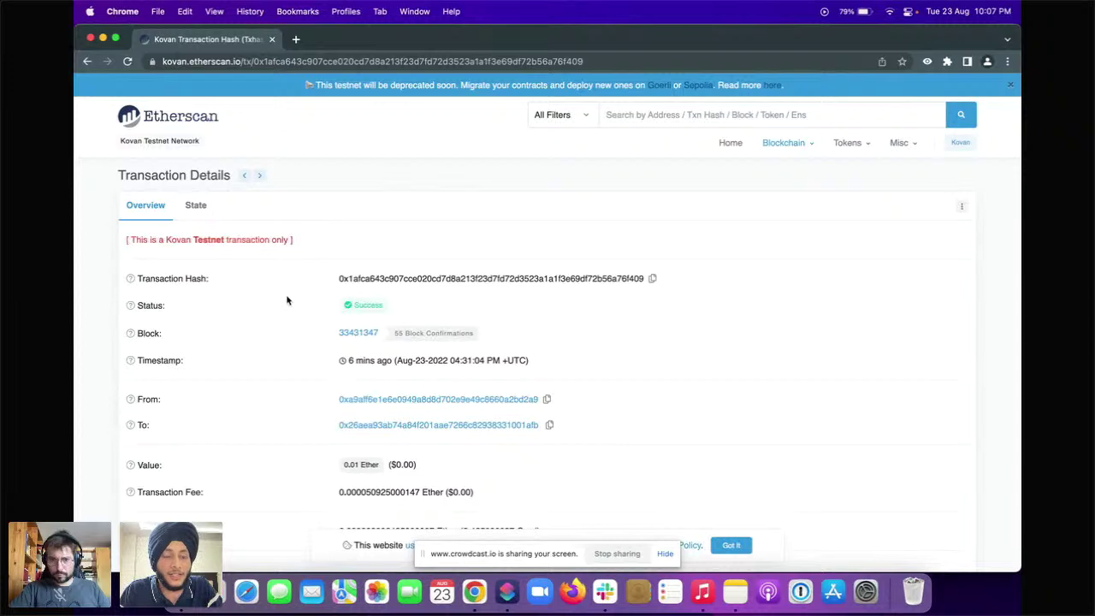
key(super+w)
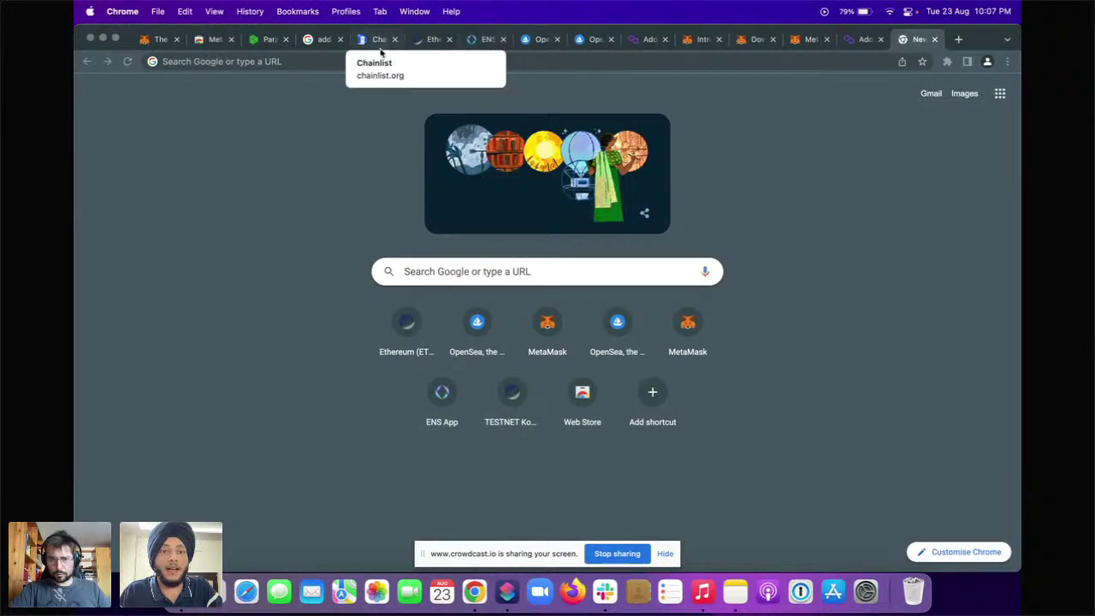
- Return Etherscan to its home page and copy the MetaMask Account 1 address
click(430, 39)
key(super+bracketleft)
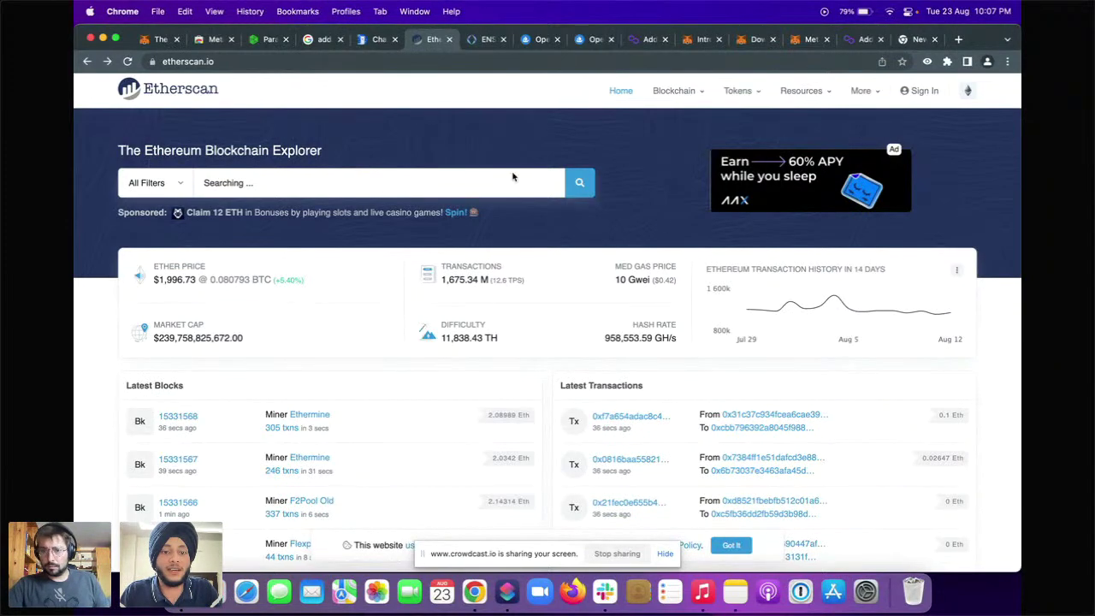
key(ctrl+Right)
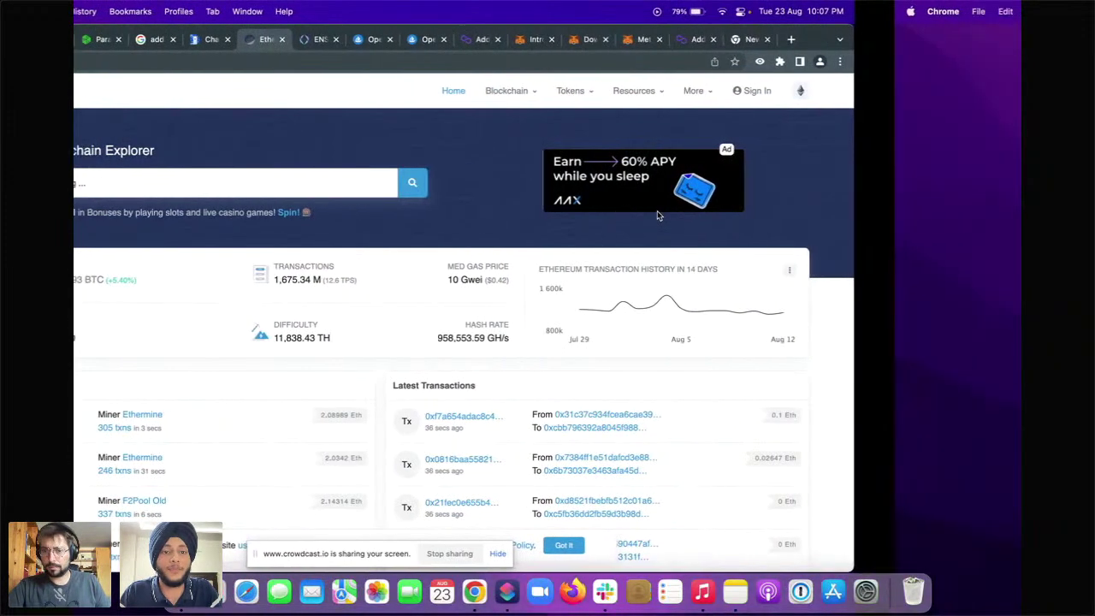
key(ctrl+Left)
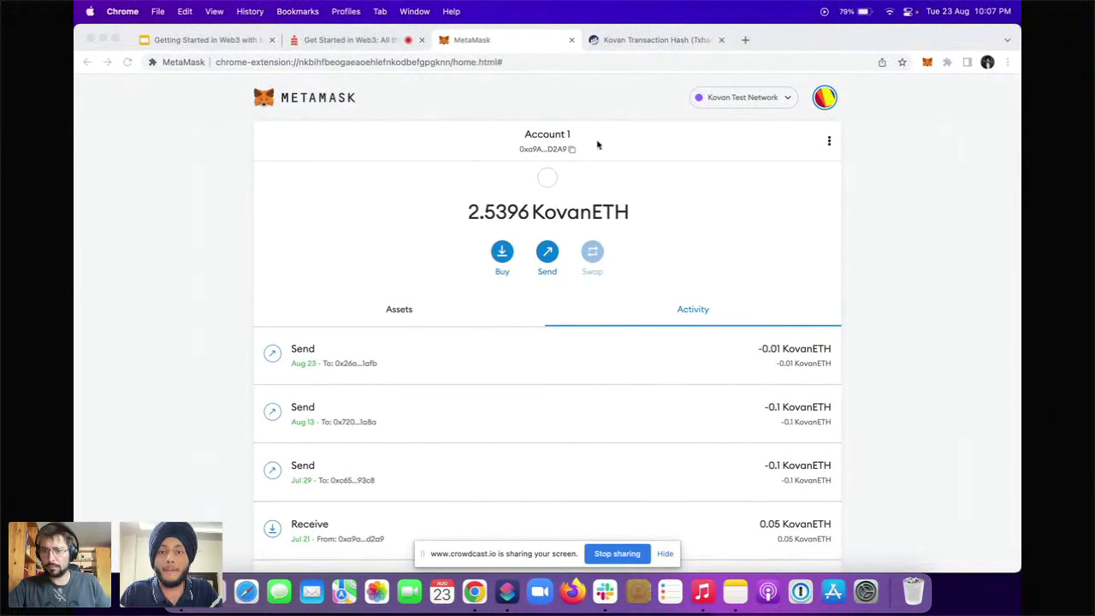
click(551, 149)
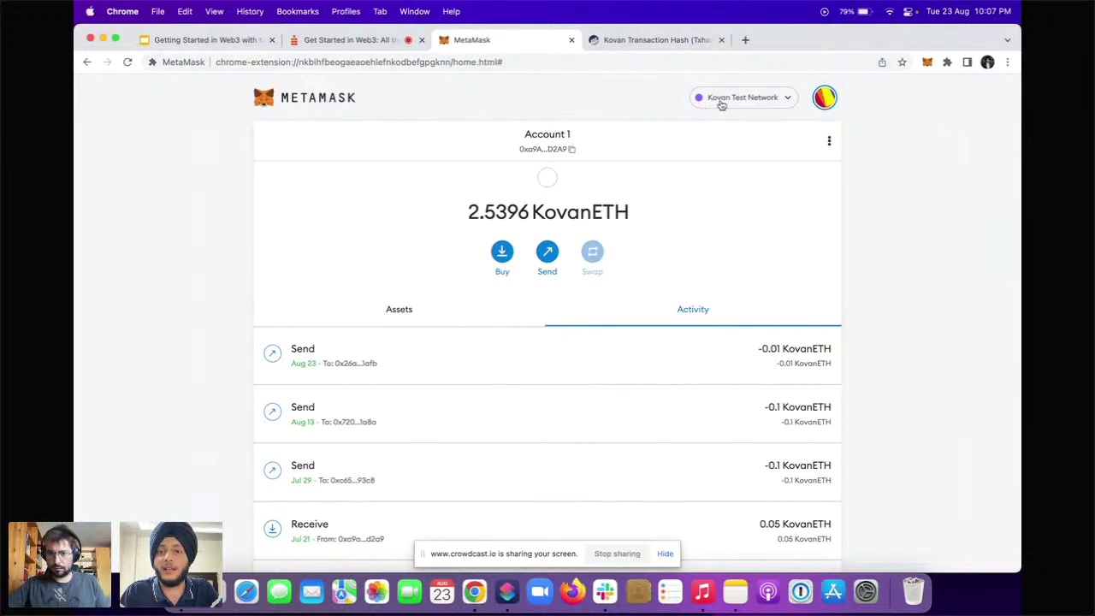
- Look up the wallet address on mainnet Etherscan, showing 0 Ether, $0.00 and no transactions
key(ctrl+Right)
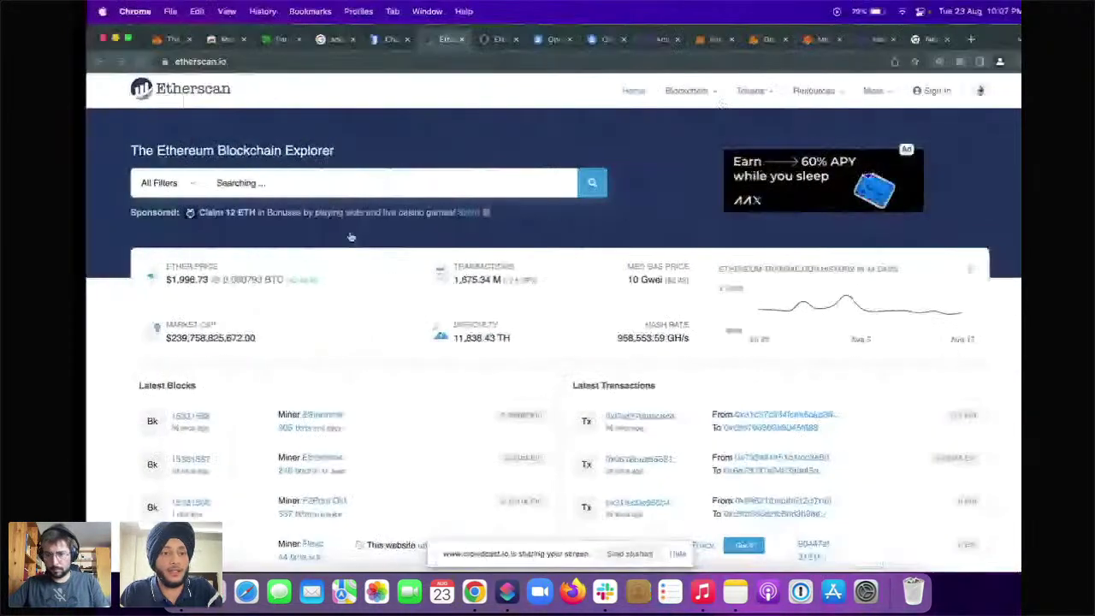
click(379, 180)
key(super+v)
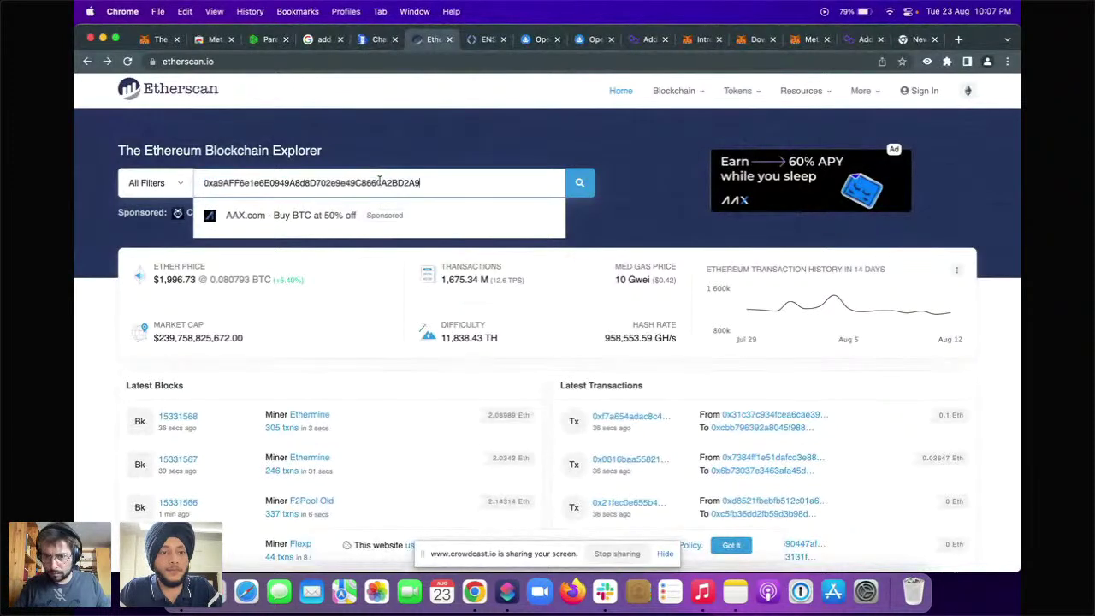
key(Return)
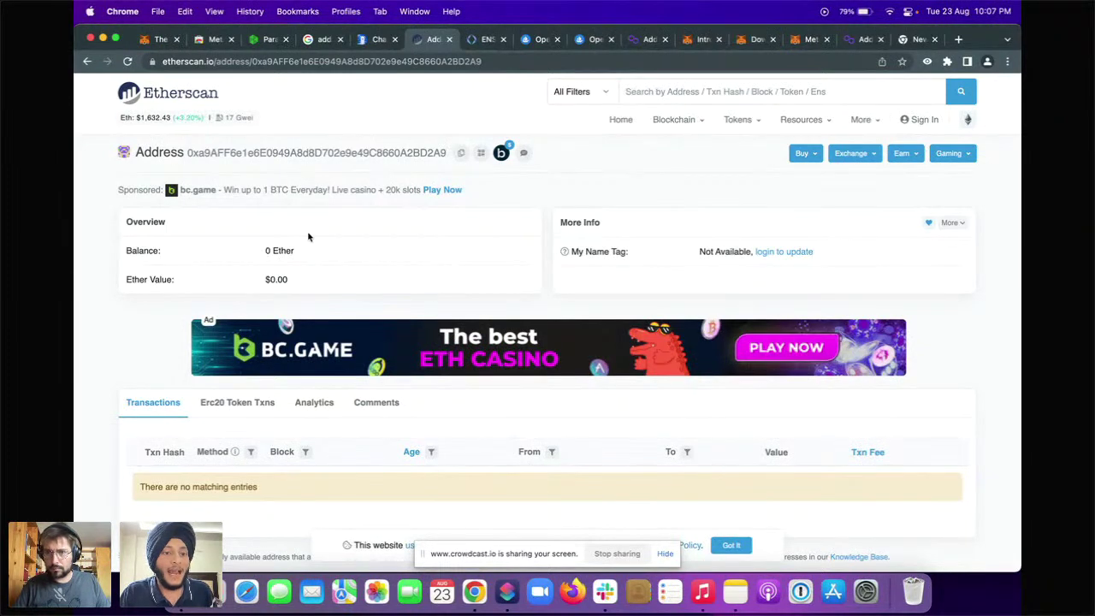
drag(259, 253, 317, 253)
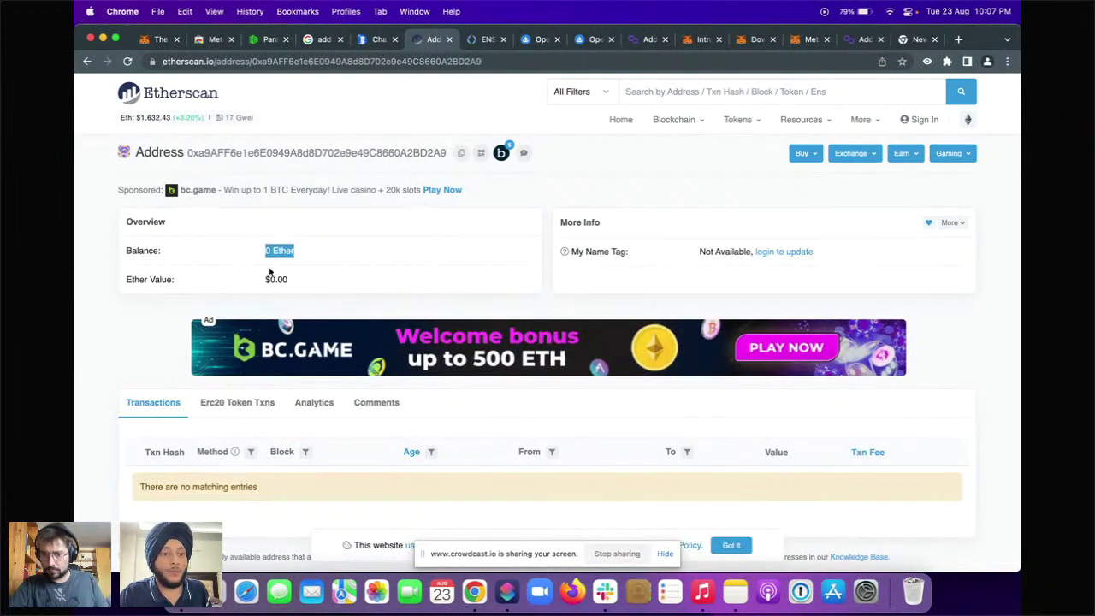
click(237, 277)
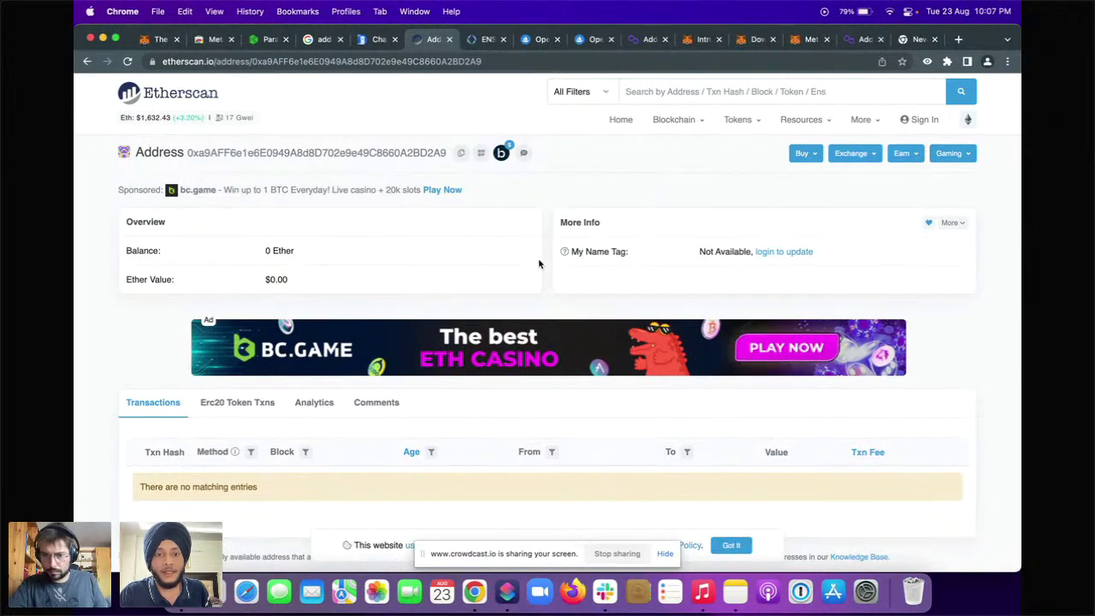
scroll(539, 263, down, 1)
scroll(538, 262, up, 1)
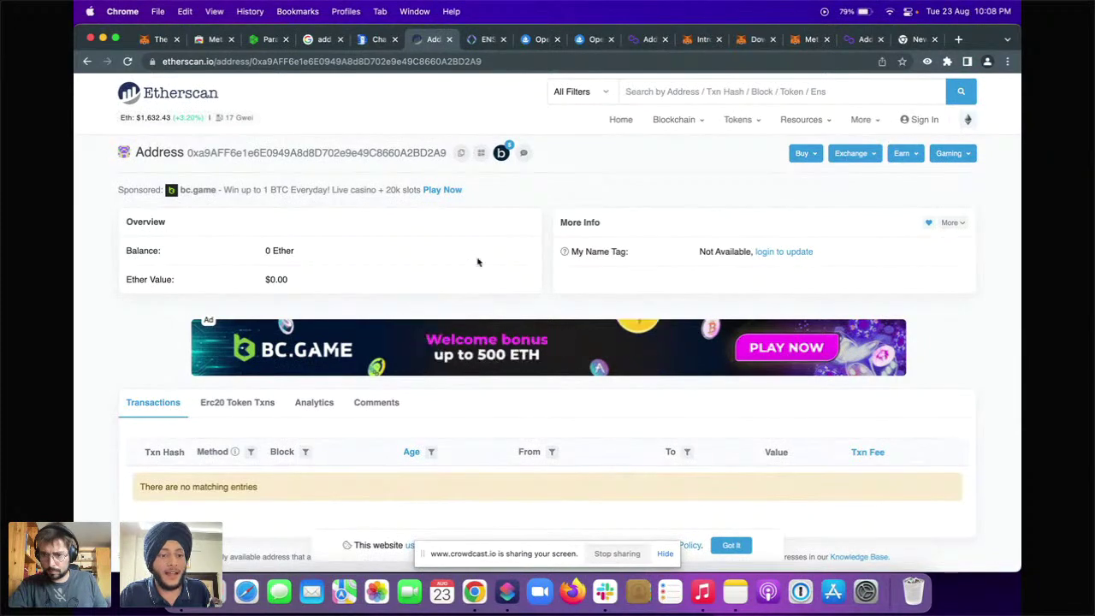
scroll(476, 262, down, 4)
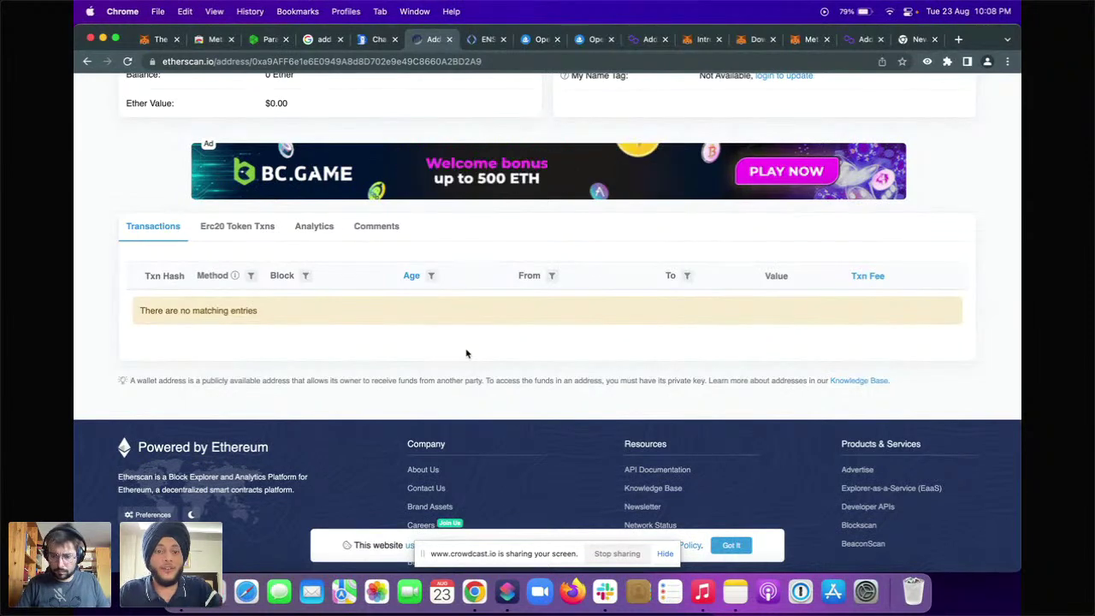
- Look up the wallet address on kovan.etherscan.io, reviewing its 8 transactions and token list
click(919, 38)
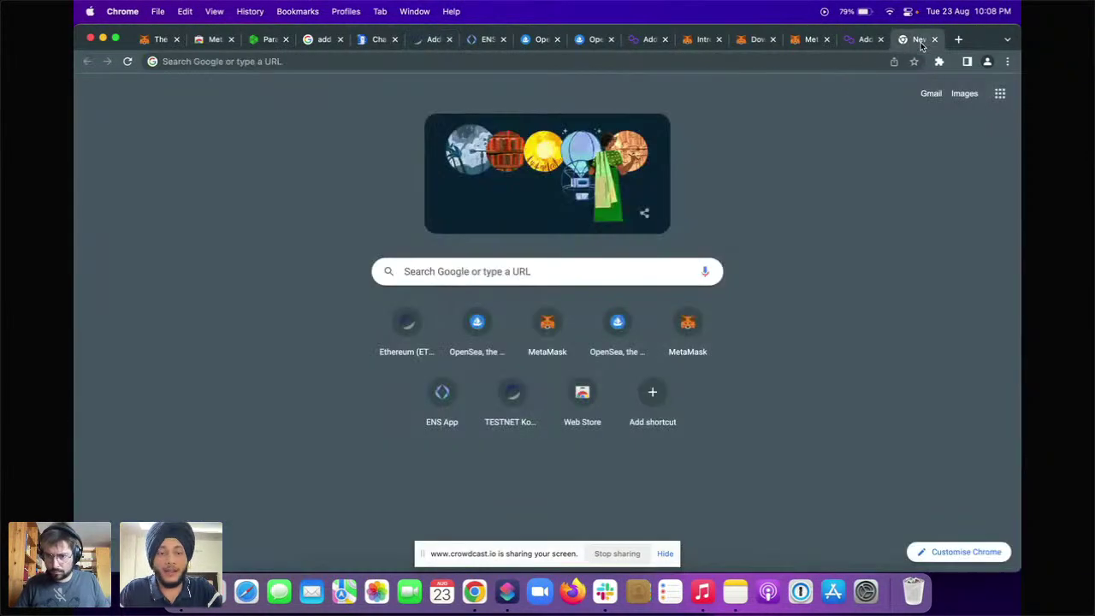
key(super+l)
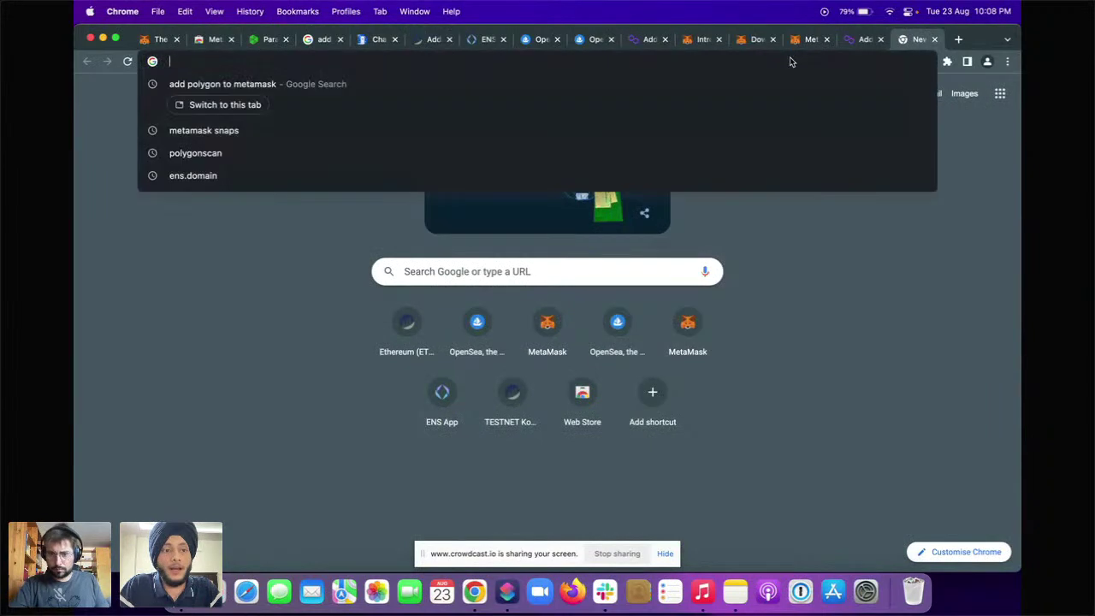
text(ko)
key(Return)
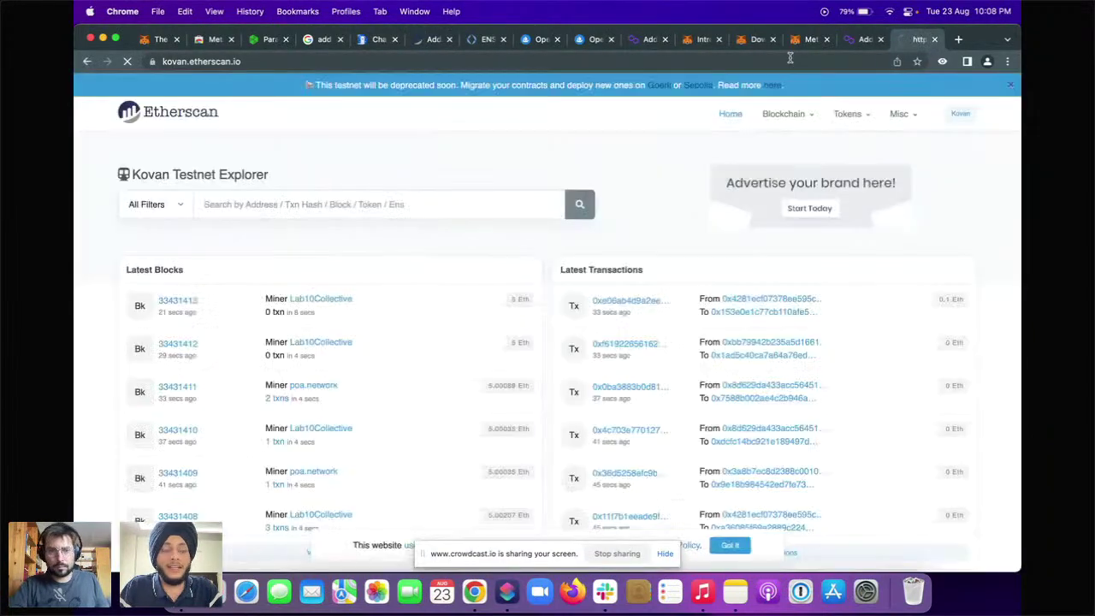
click(418, 203)
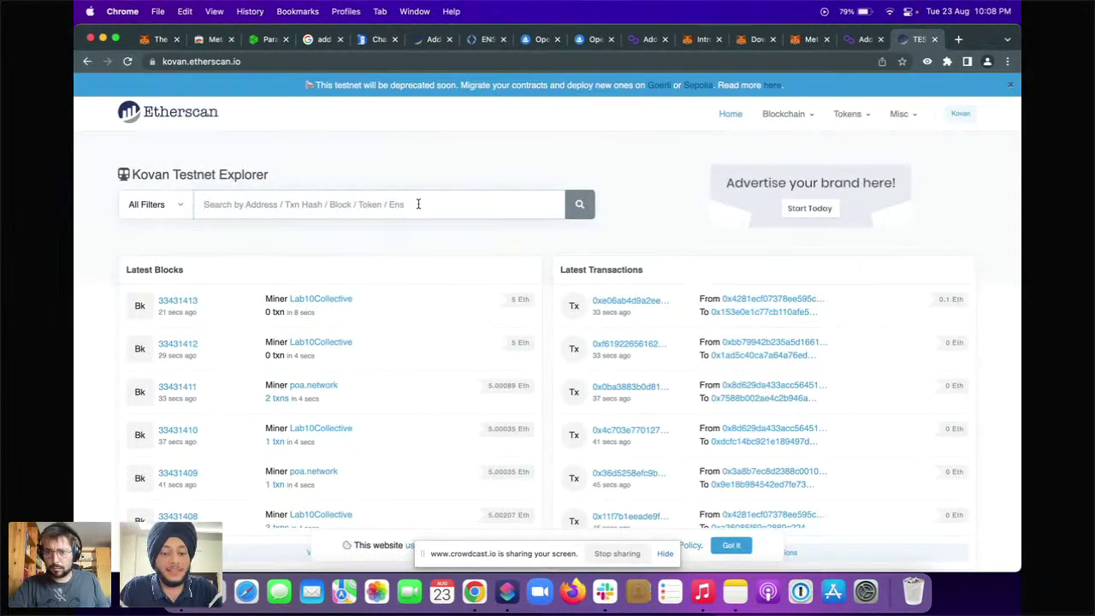
key(super+v)
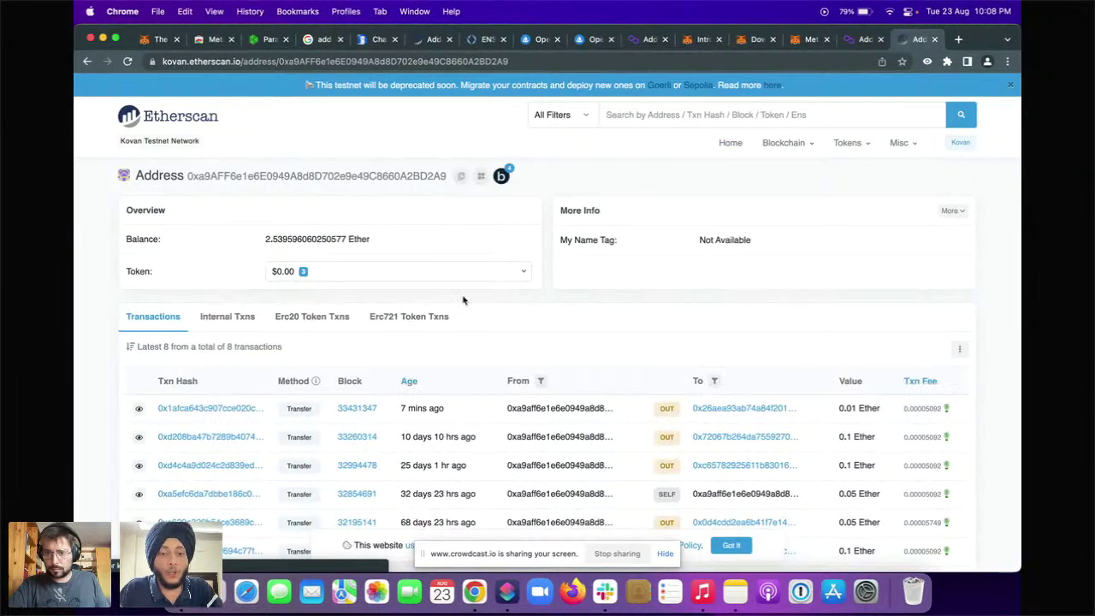
scroll(465, 298, down, 3)
scroll(465, 298, down, 2)
scroll(464, 299, up, 5)
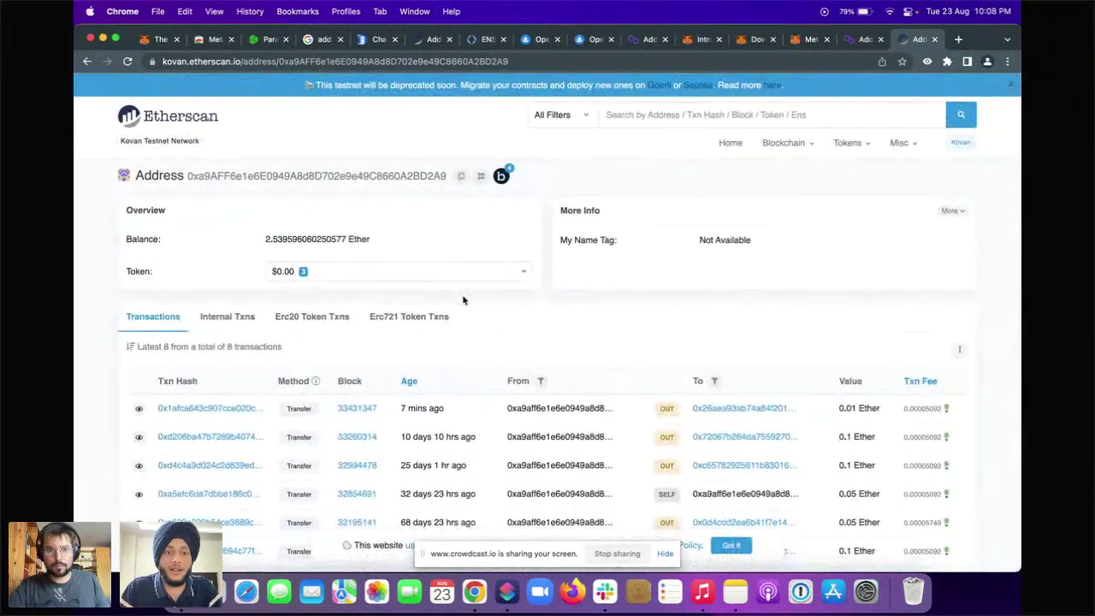
scroll(464, 300, down, 2)
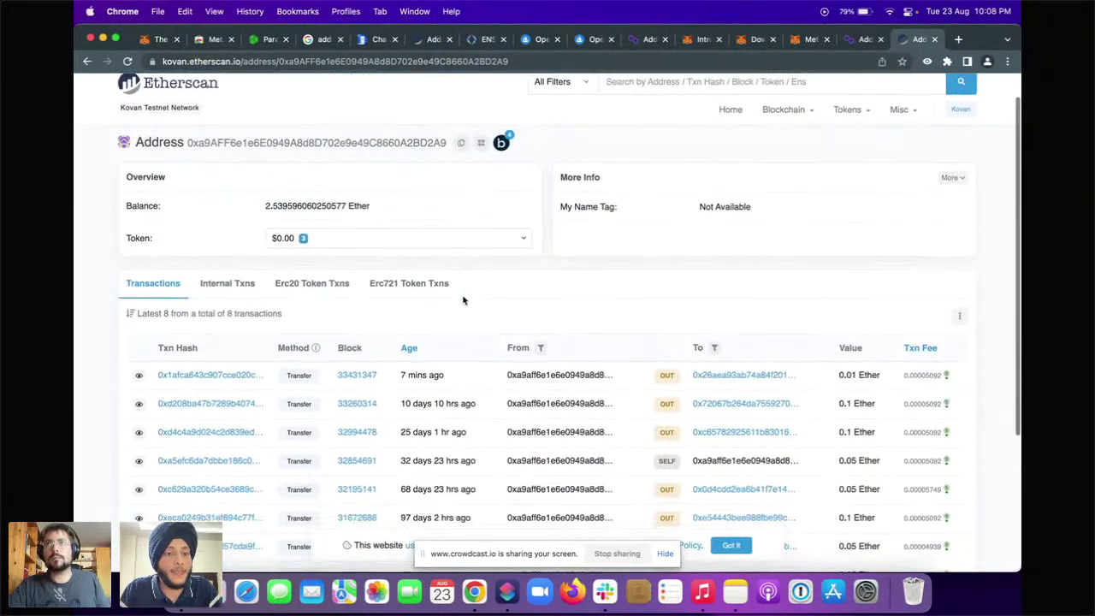
scroll(463, 300, up, 1)
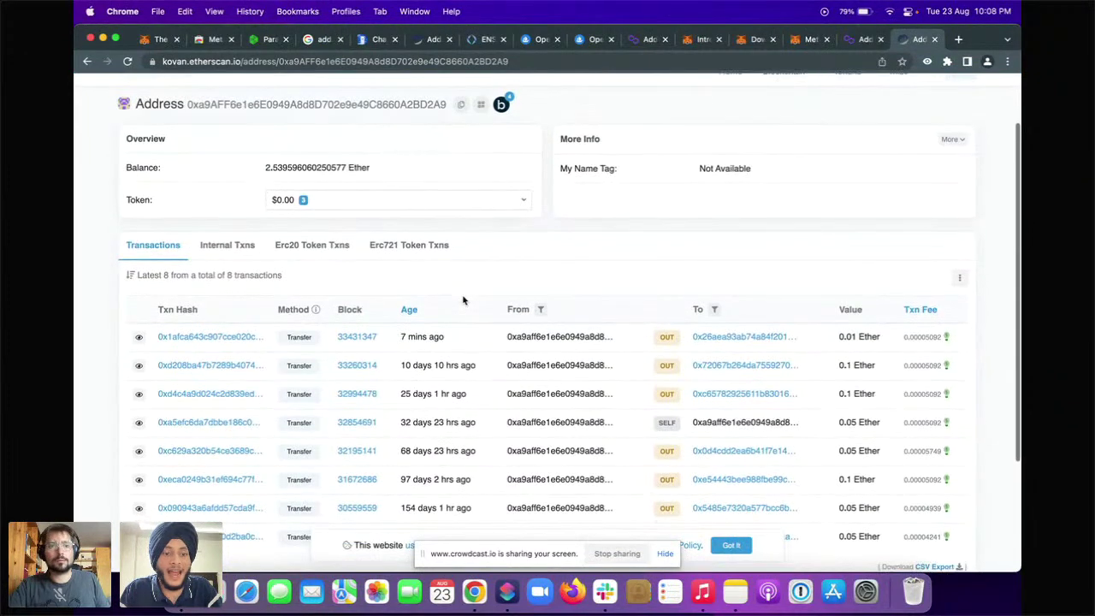
scroll(463, 299, down, 1)
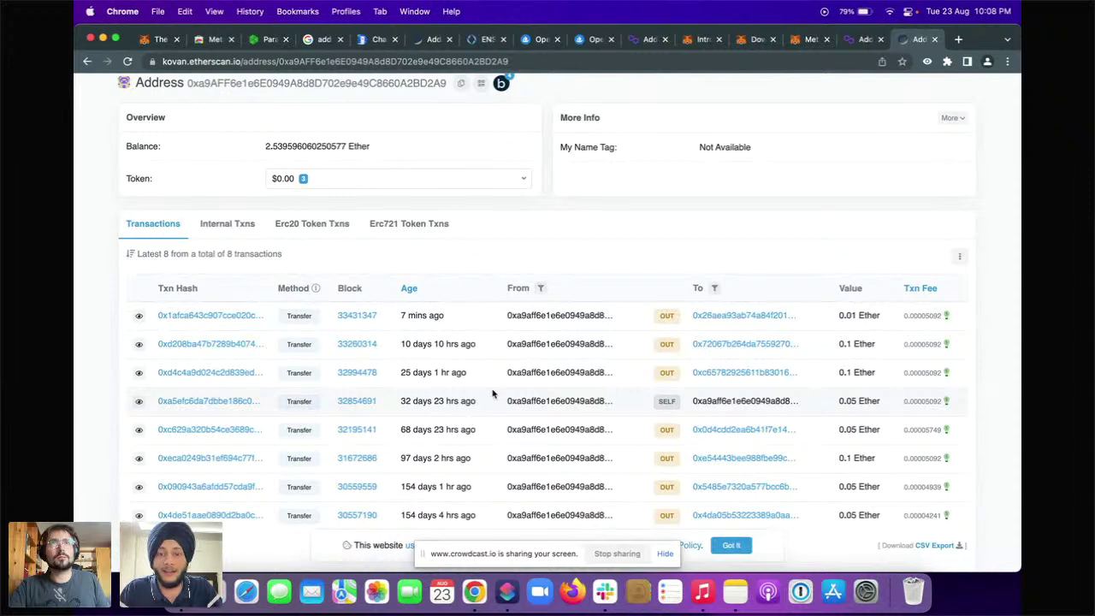
scroll(528, 227, up, 3)
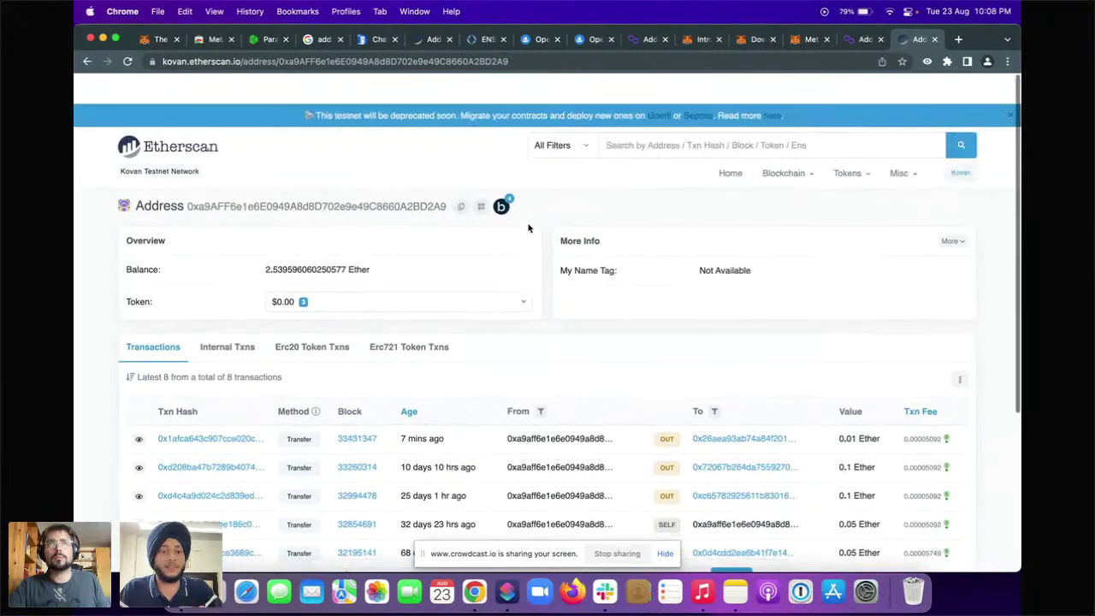
click(446, 272)
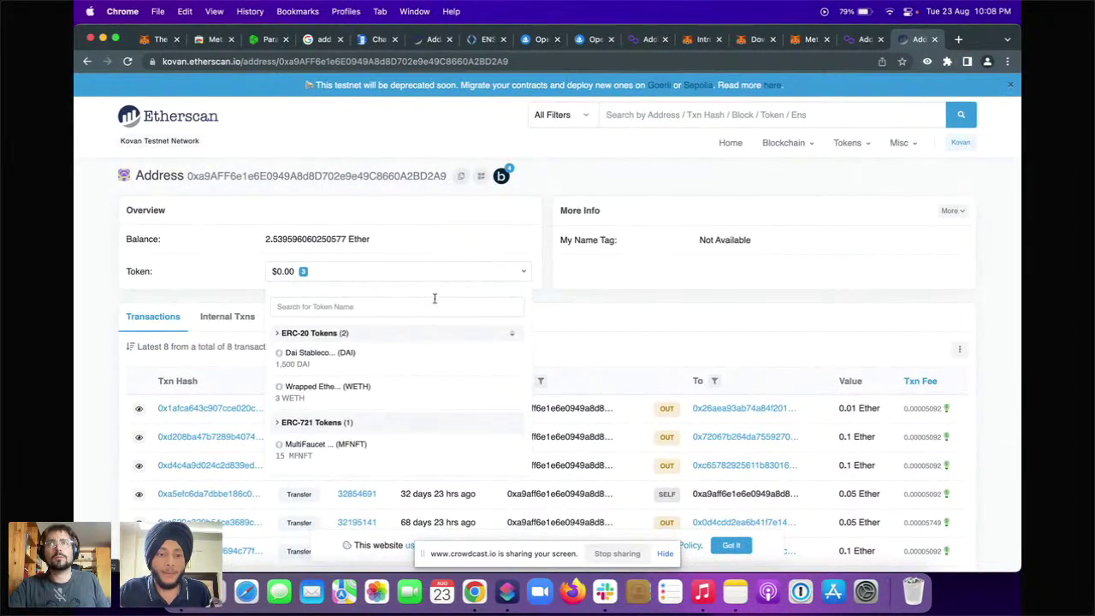
click(599, 324)
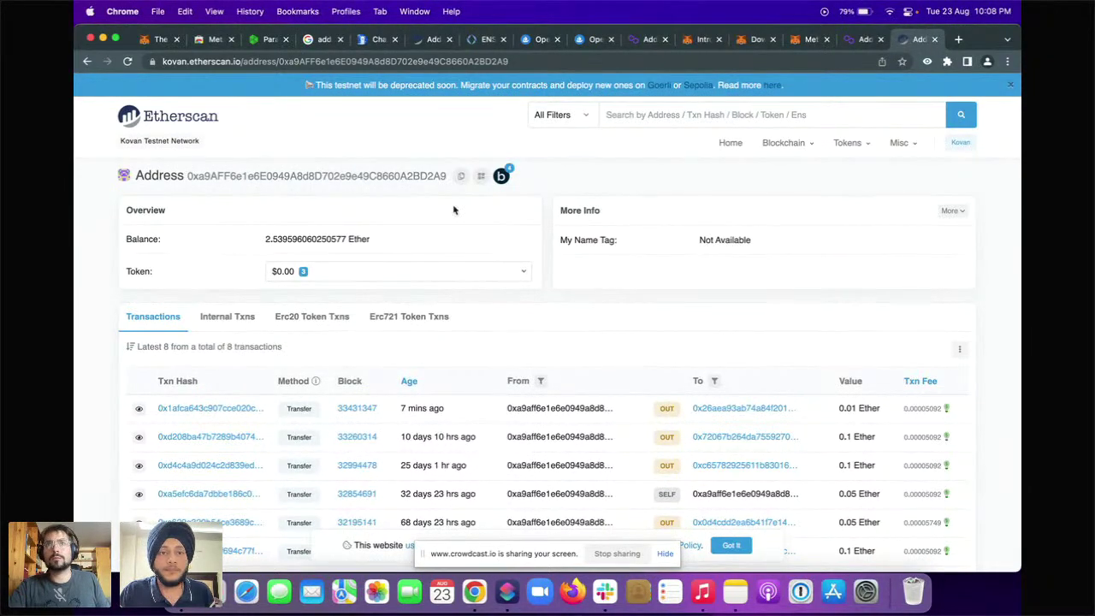
- Present the Getting Started in Web3 slides full screen at the Adding a Custom Token slide
key(ctrl+Left)
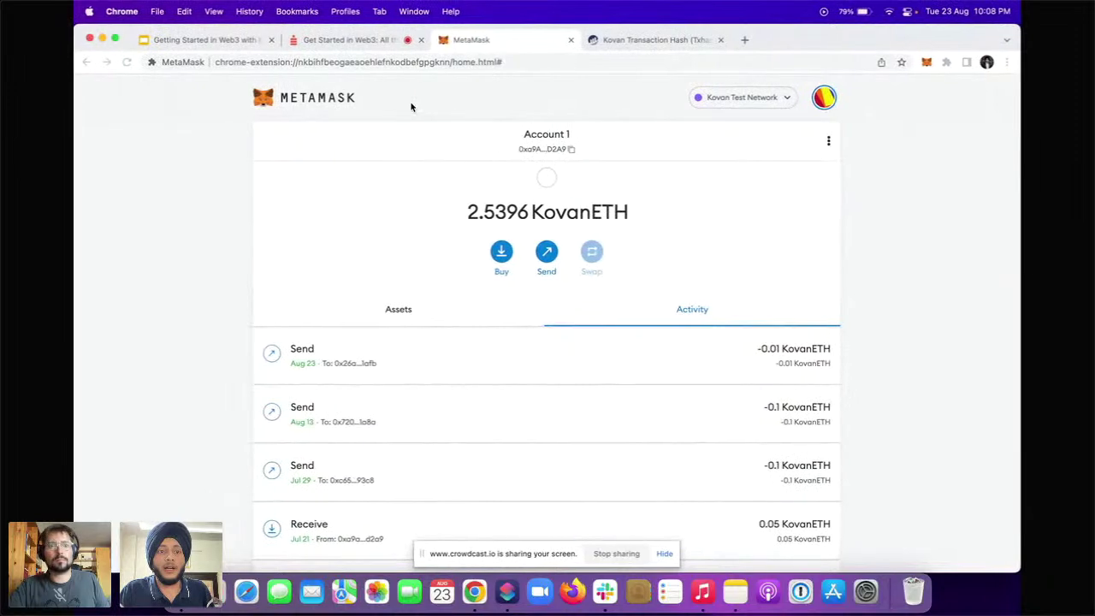
click(179, 39)
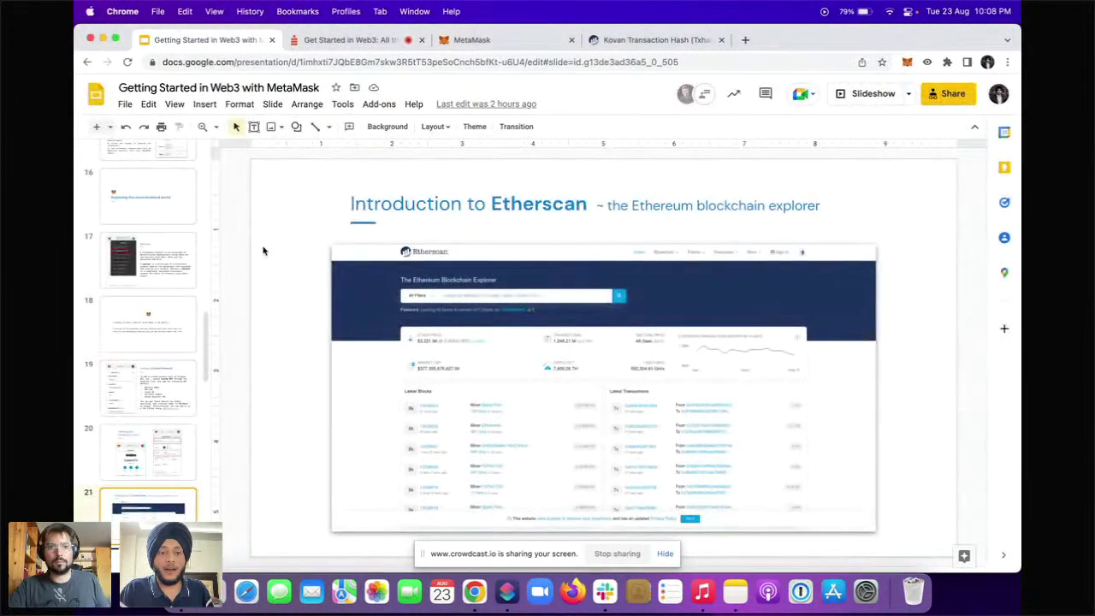
key(super+shift+Return)
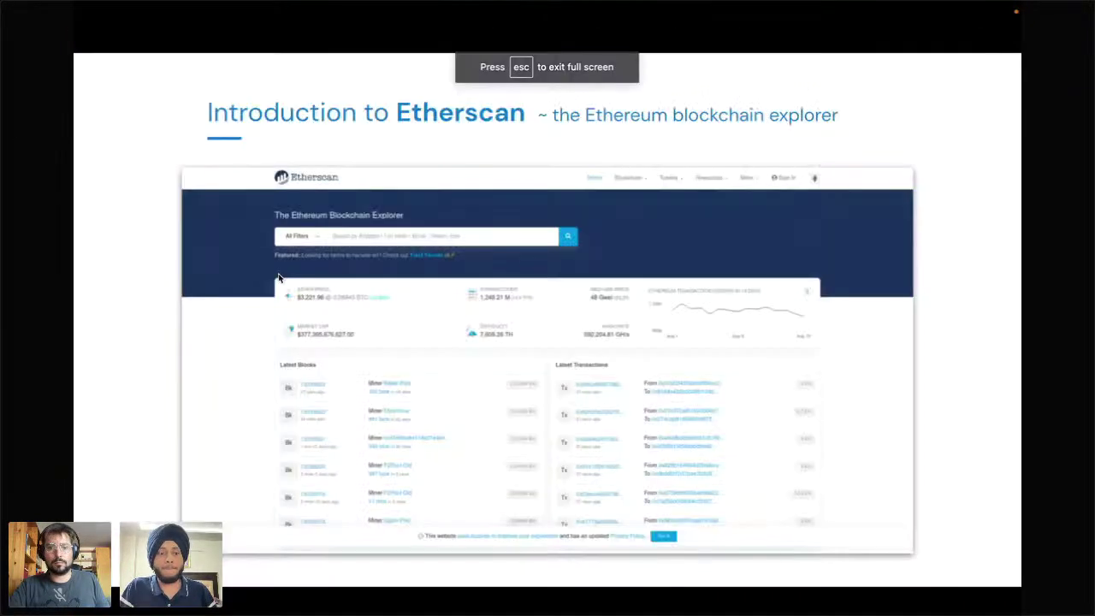
key(Right)
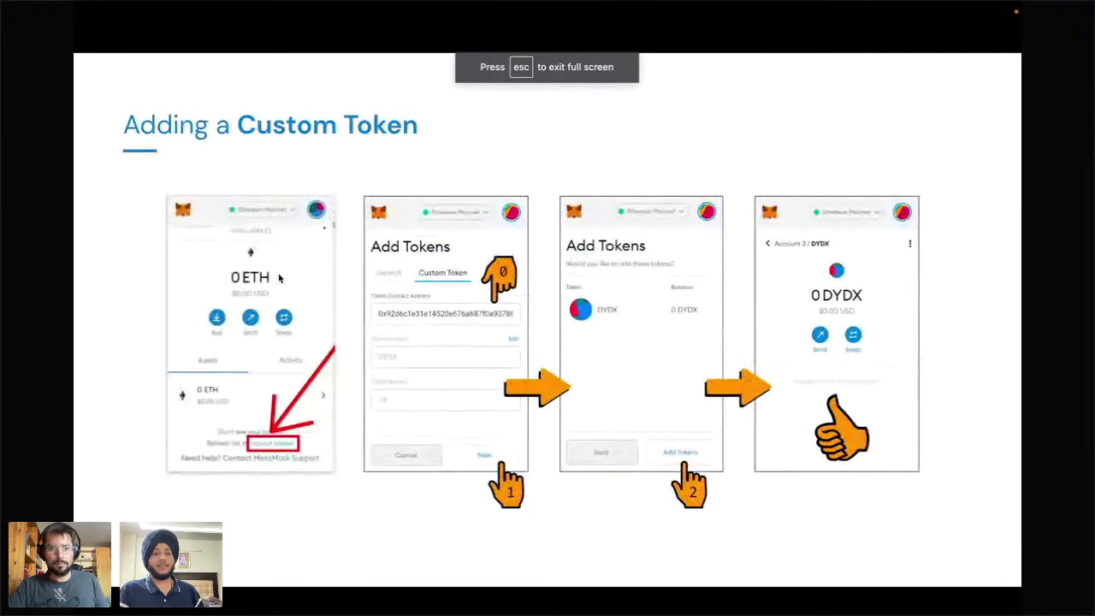
- Switch MetaMask's network from Polygon Mainnet to Ethereum Mainnet, showing Account 1 with 0 ETH
key(ctrl+Right)
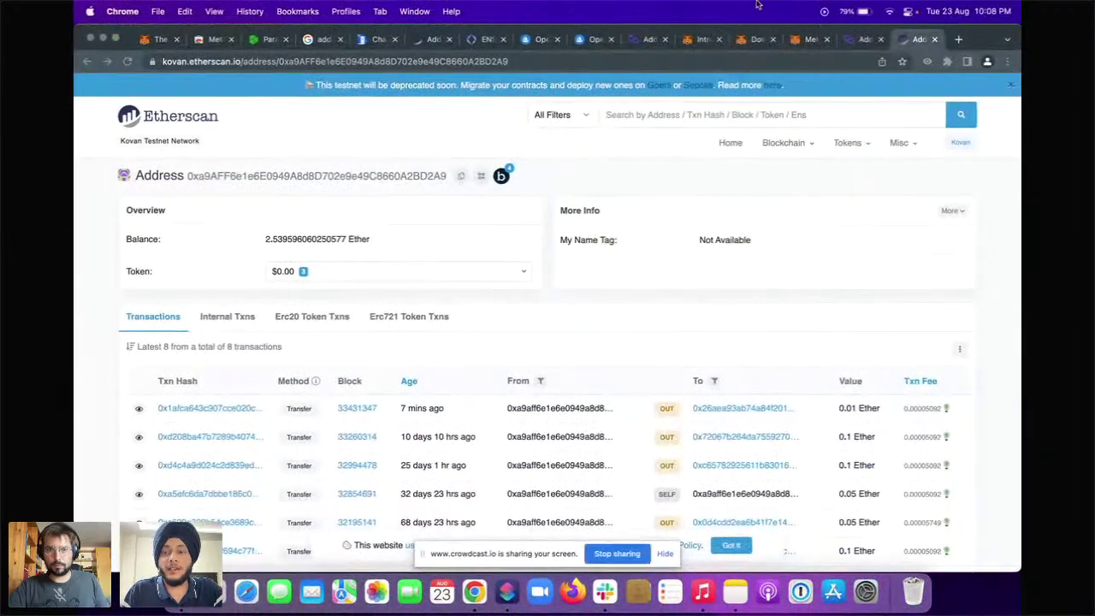
click(799, 40)
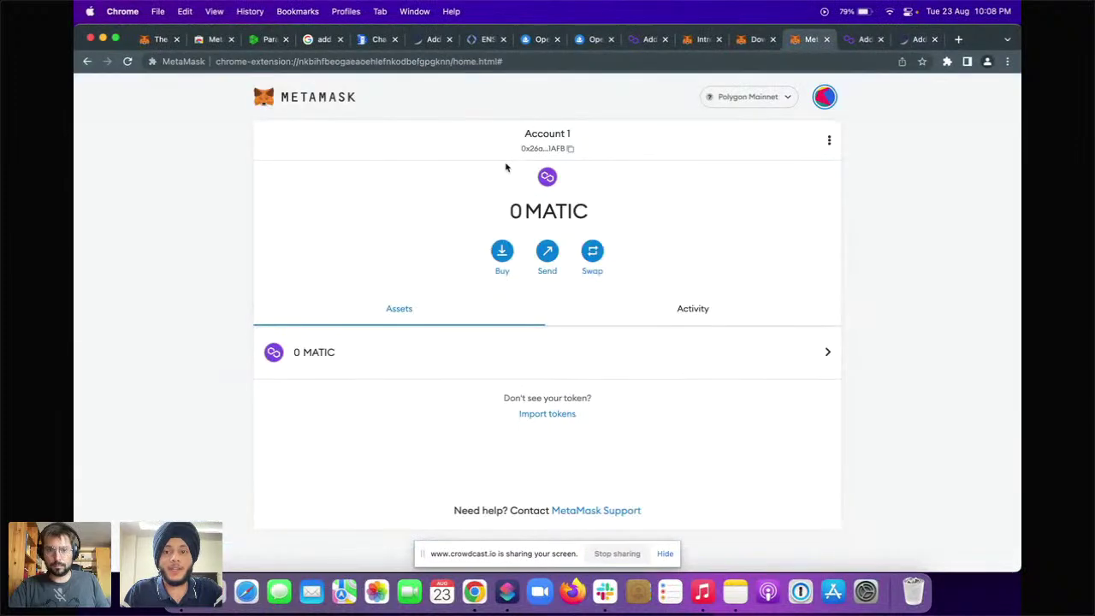
click(728, 101)
click(728, 185)
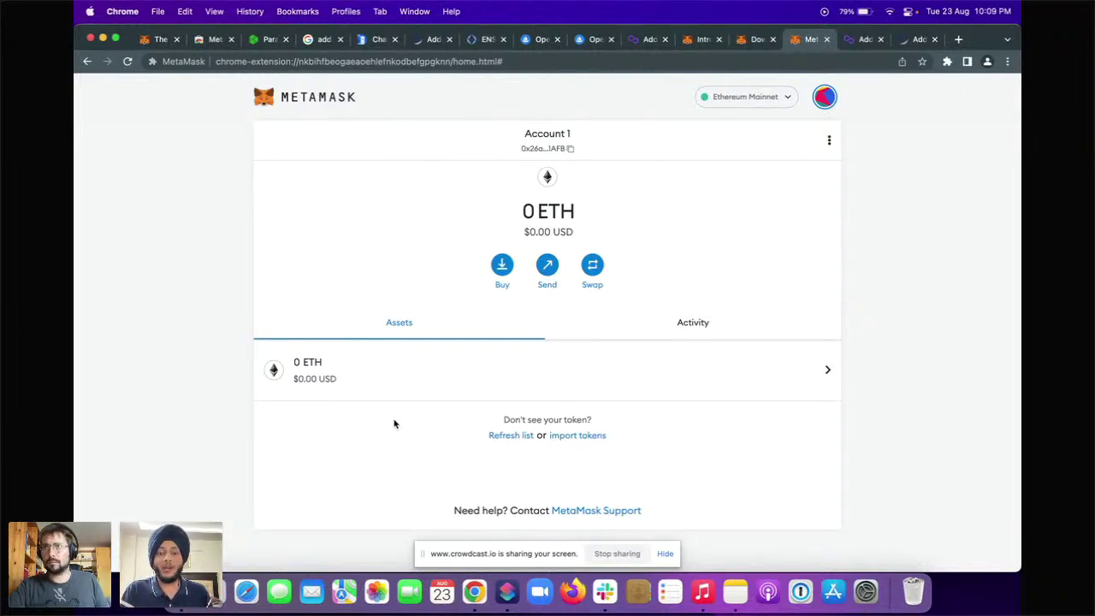
- Search 'usd' in Import Tokens and import Tether USD (USDT), listed with 0 USDT
click(554, 436)
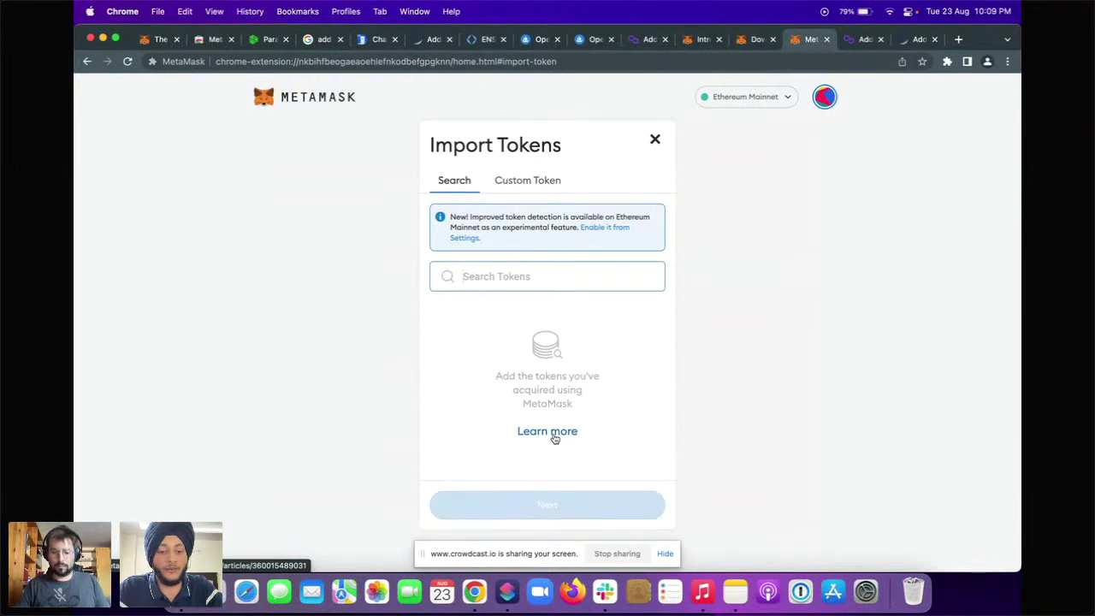
text(usd)
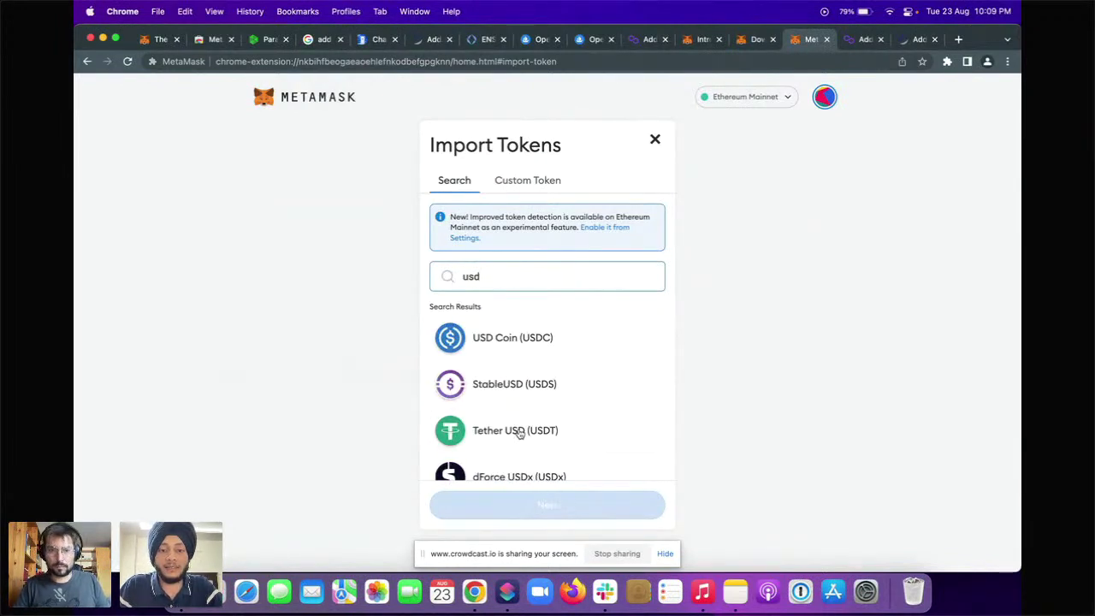
click(519, 432)
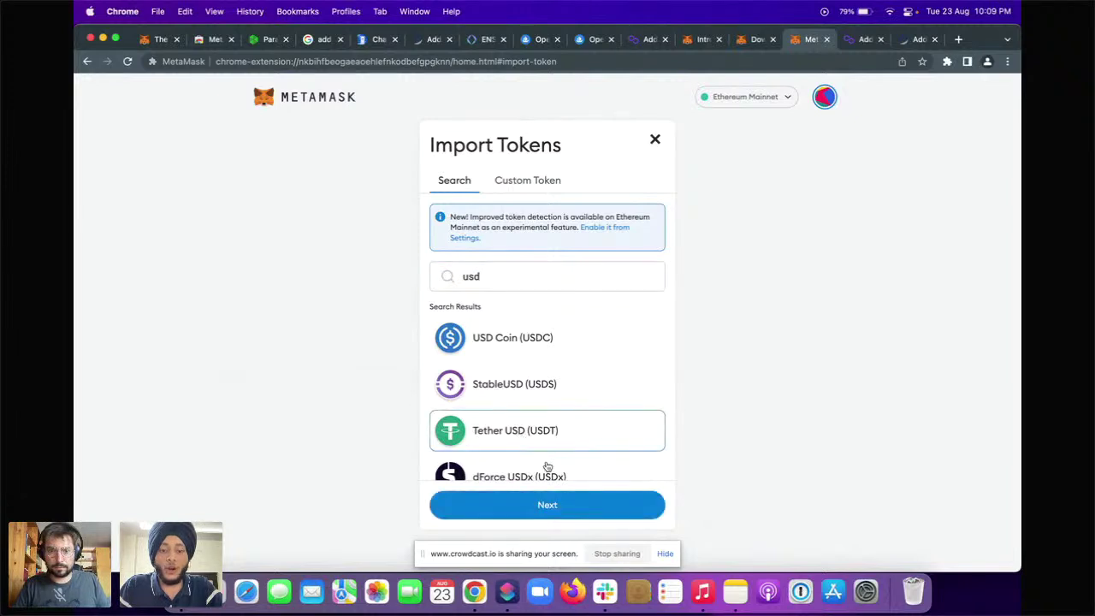
click(585, 505)
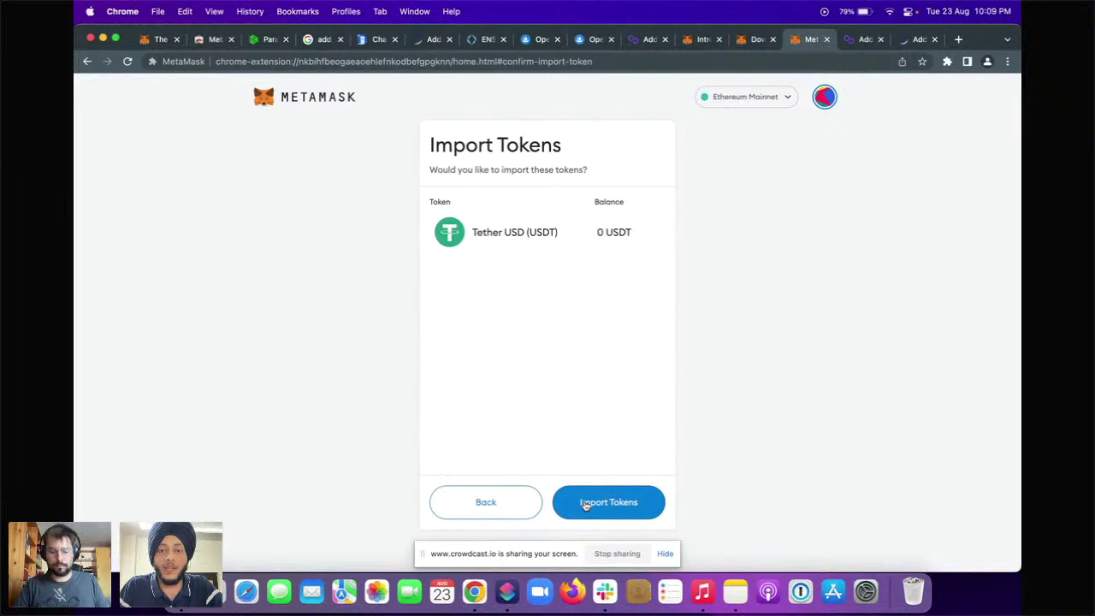
click(630, 508)
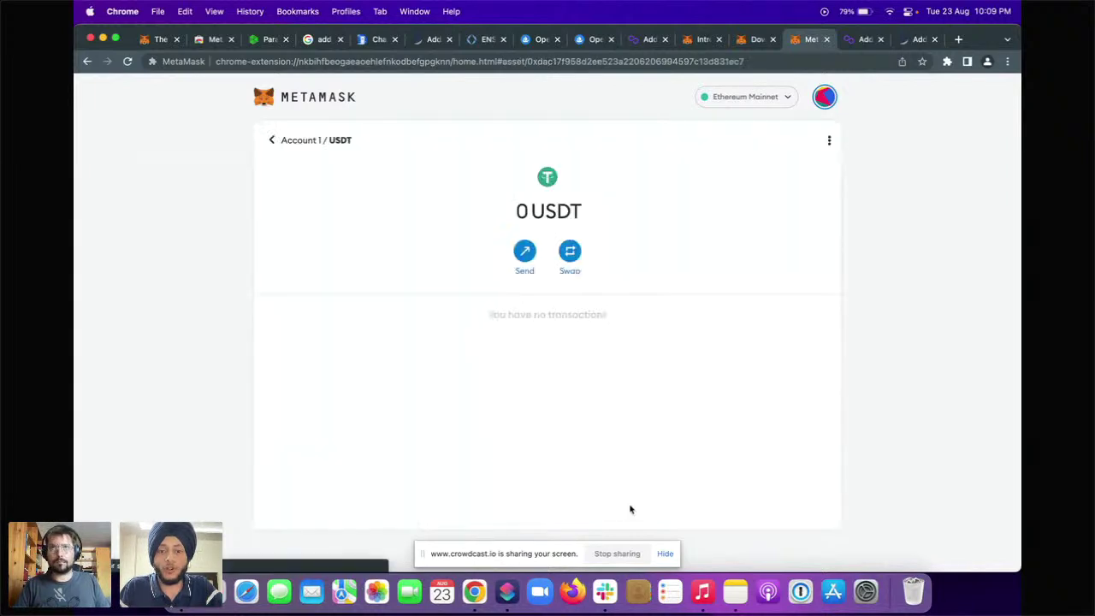
click(332, 97)
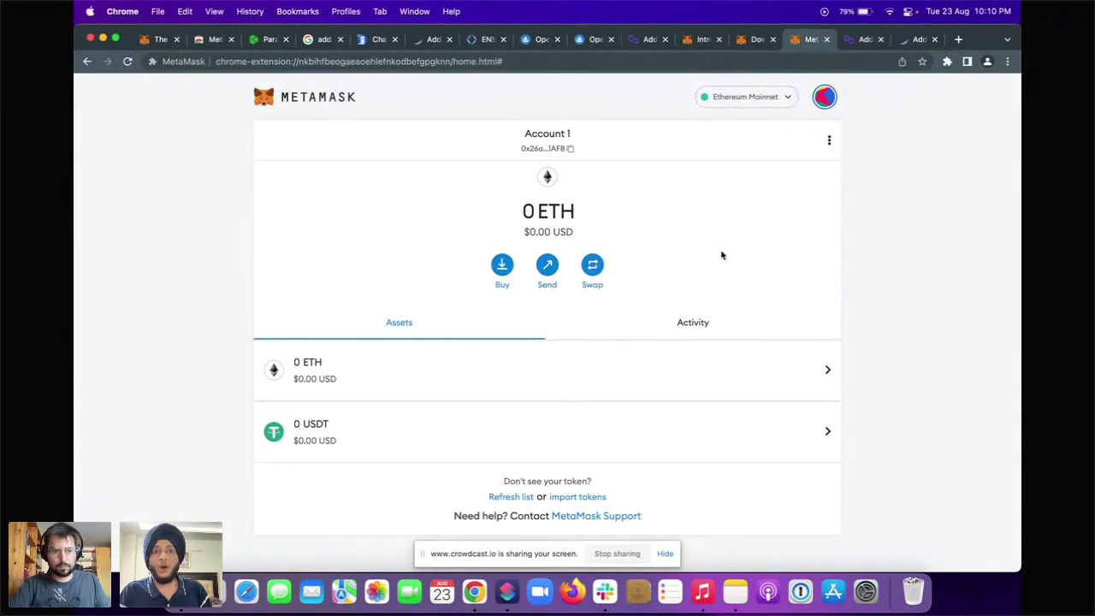
- Try searching 'uni' in Import Tokens, clear it, and switch to the empty Custom Token form
click(585, 496)
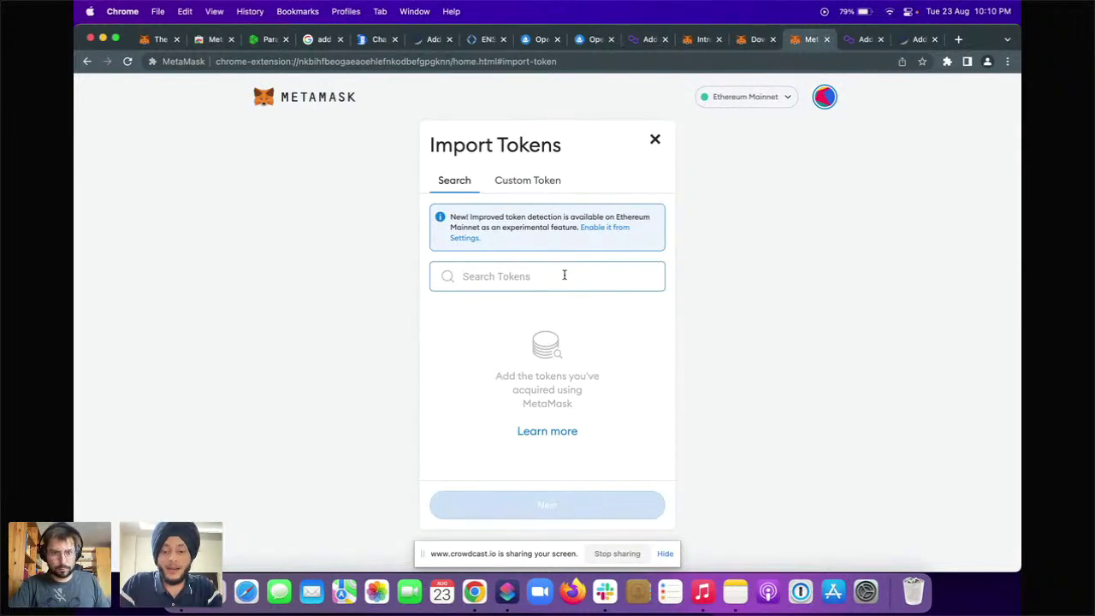
text(uni)
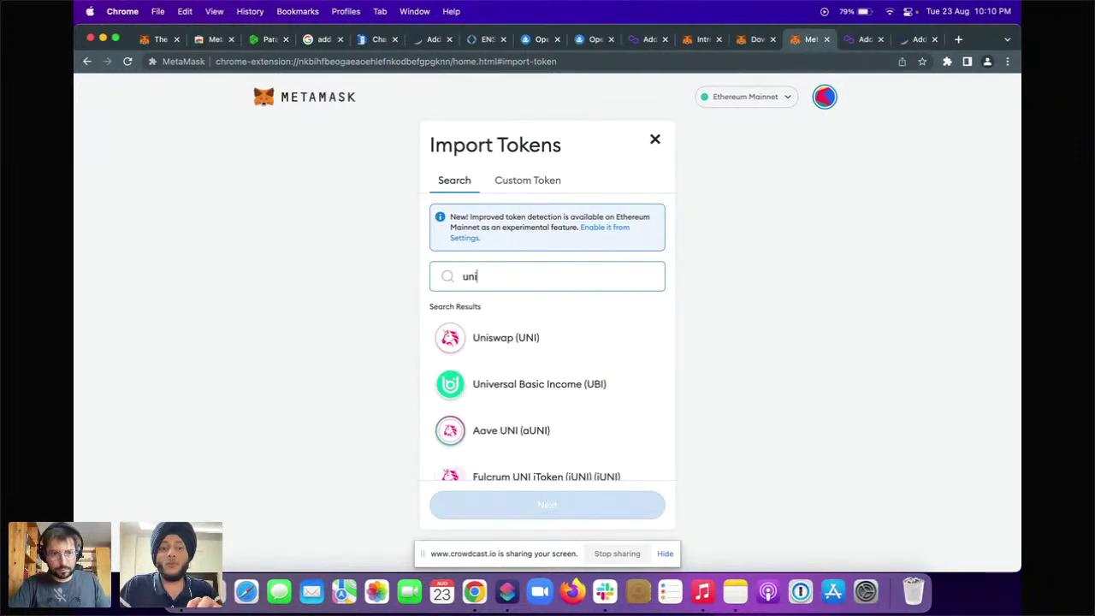
key(super+a)
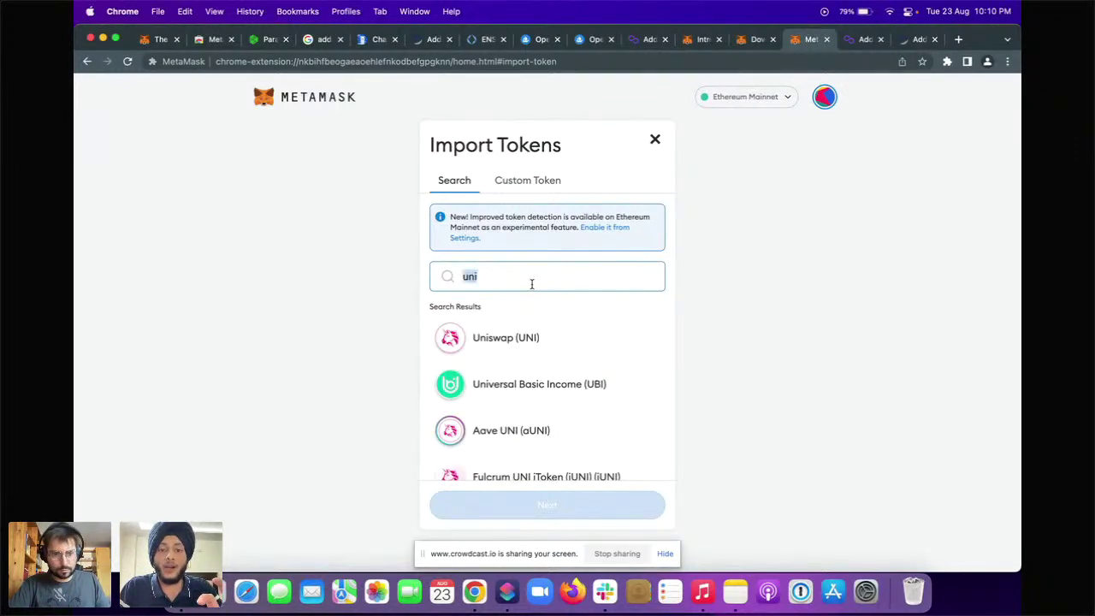
key(BackSpace)
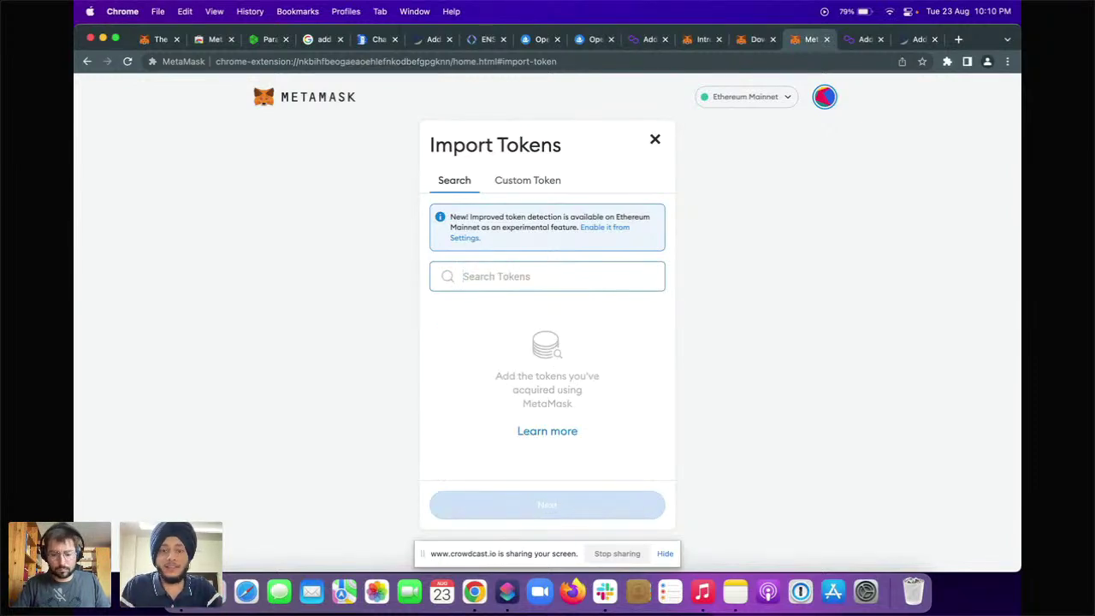
click(541, 183)
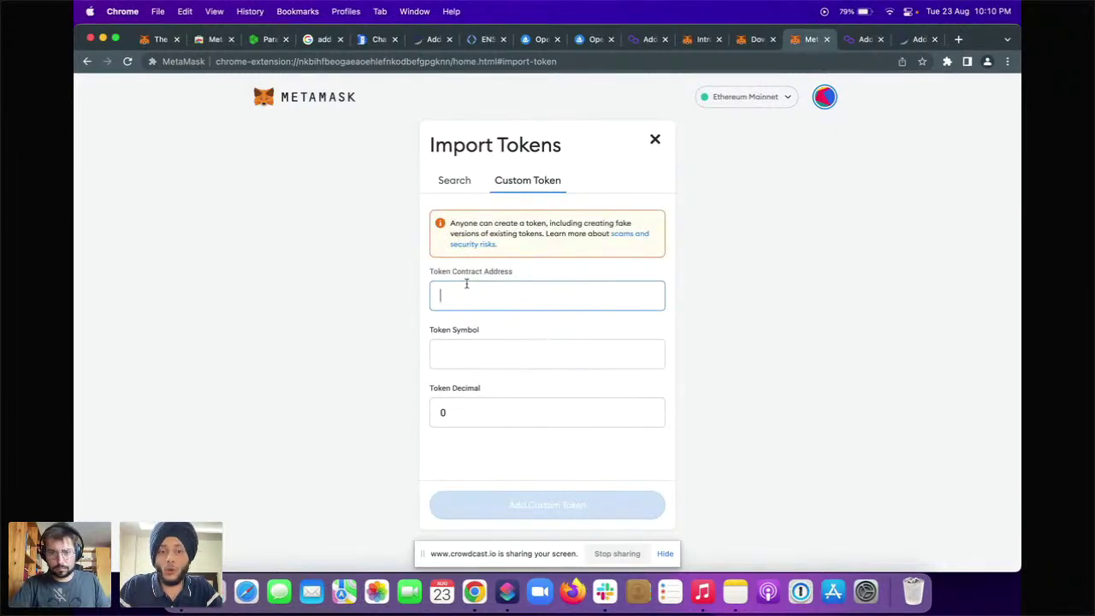
- Find the Uniswap (UNI) token page on Etherscan and copy its contract address
click(429, 47)
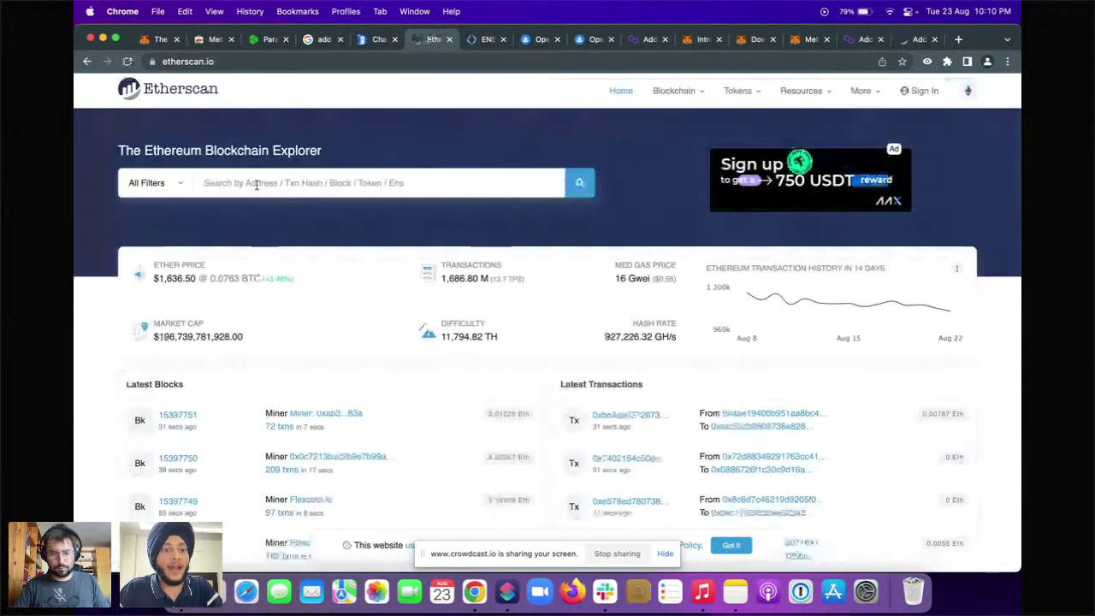
text(0)
text(ni)
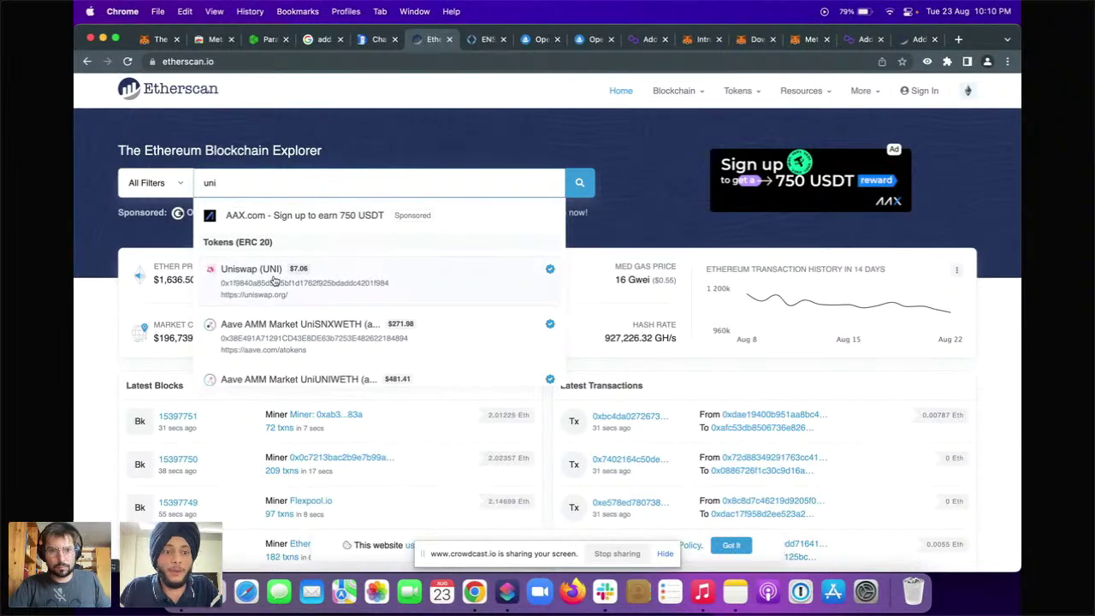
click(333, 286)
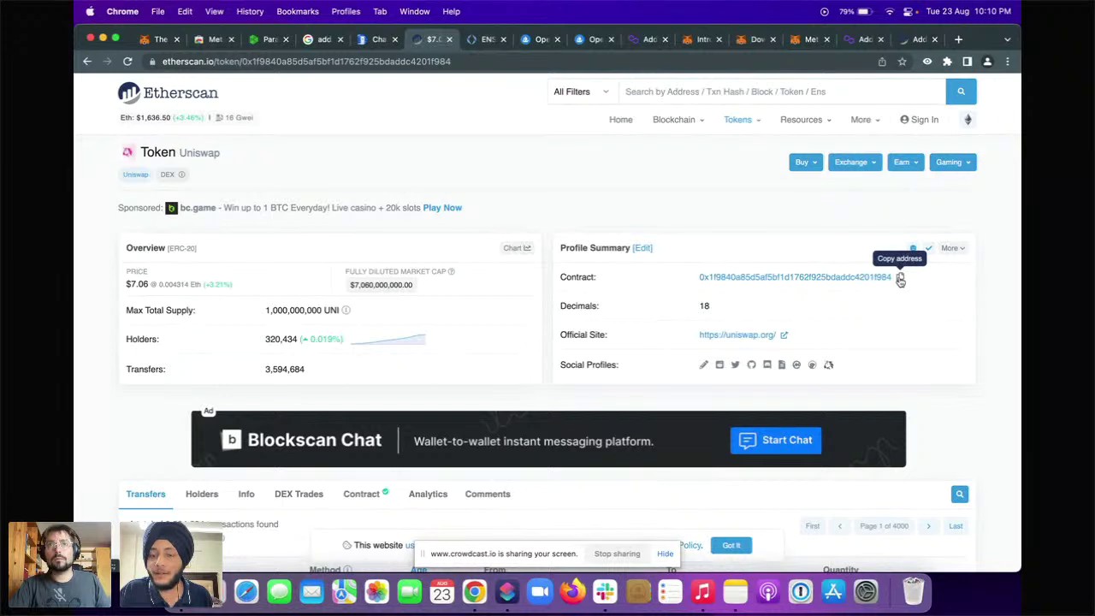
click(900, 278)
- Add the pasted Uniswap contract as custom token UNI with 18 decimals, showing 0 UNI
click(811, 44)
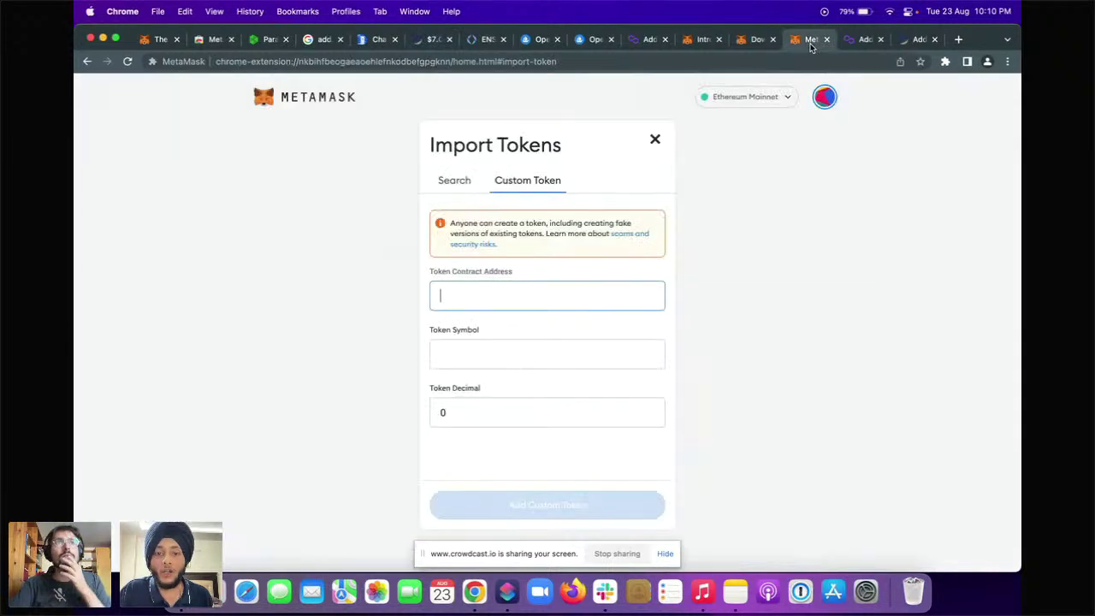
click(569, 288)
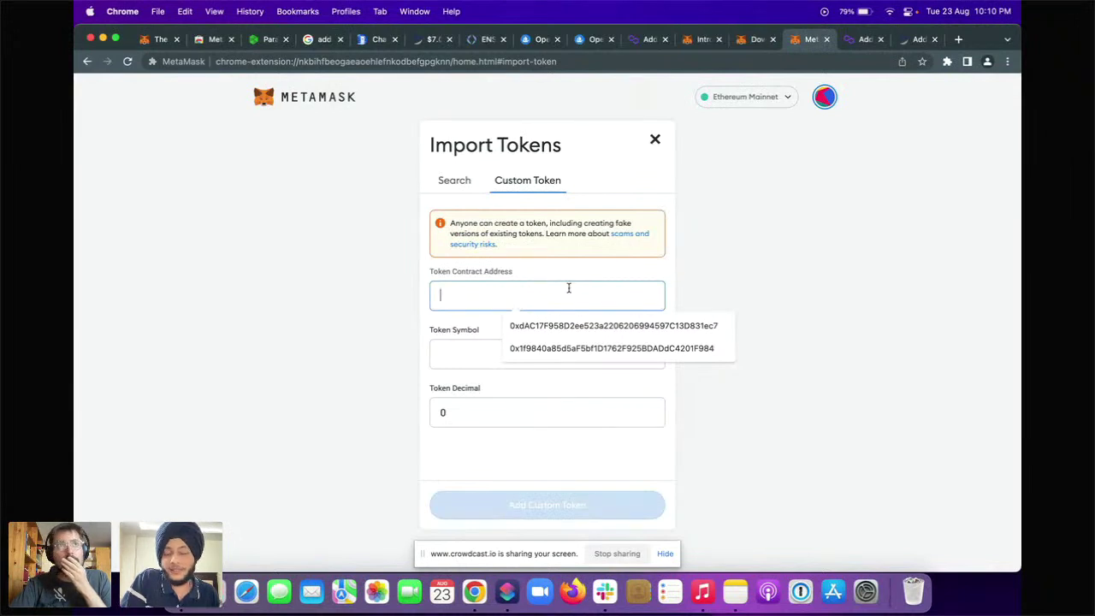
key(super+v)
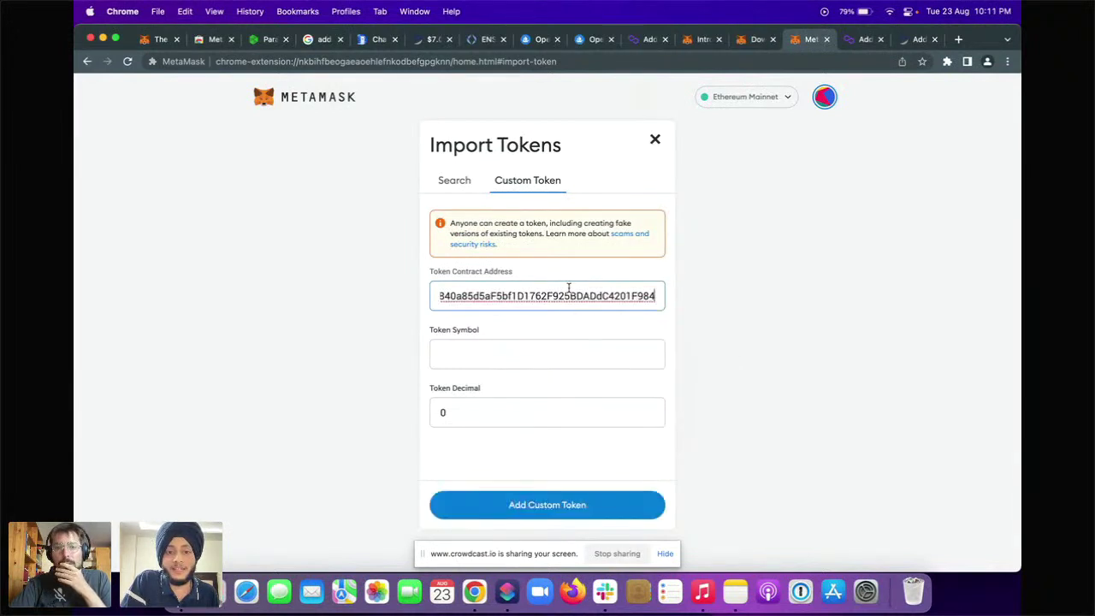
click(537, 359)
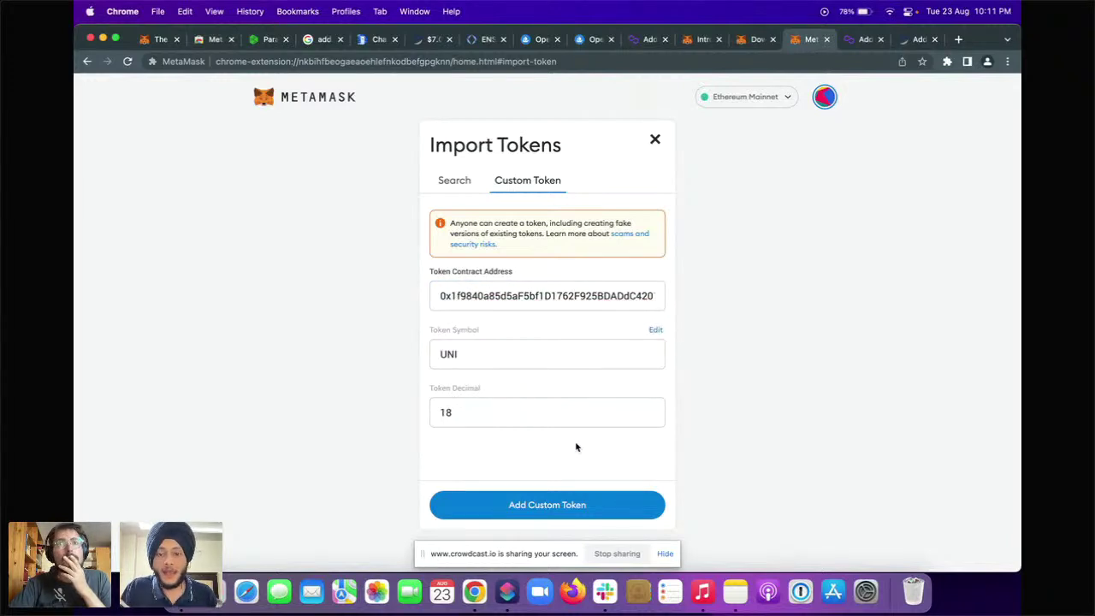
click(594, 506)
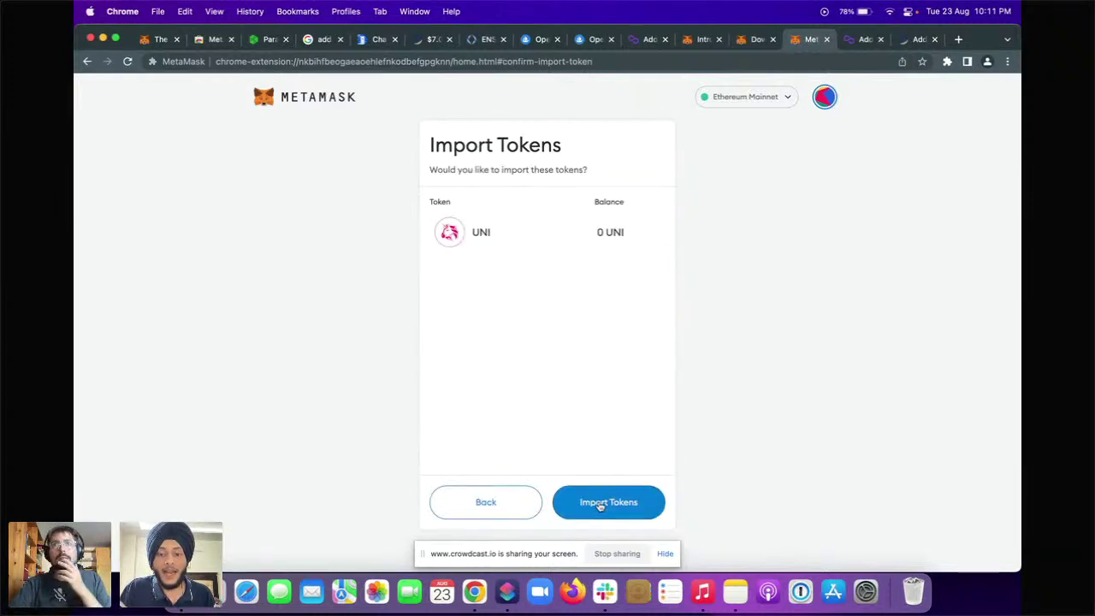
click(594, 505)
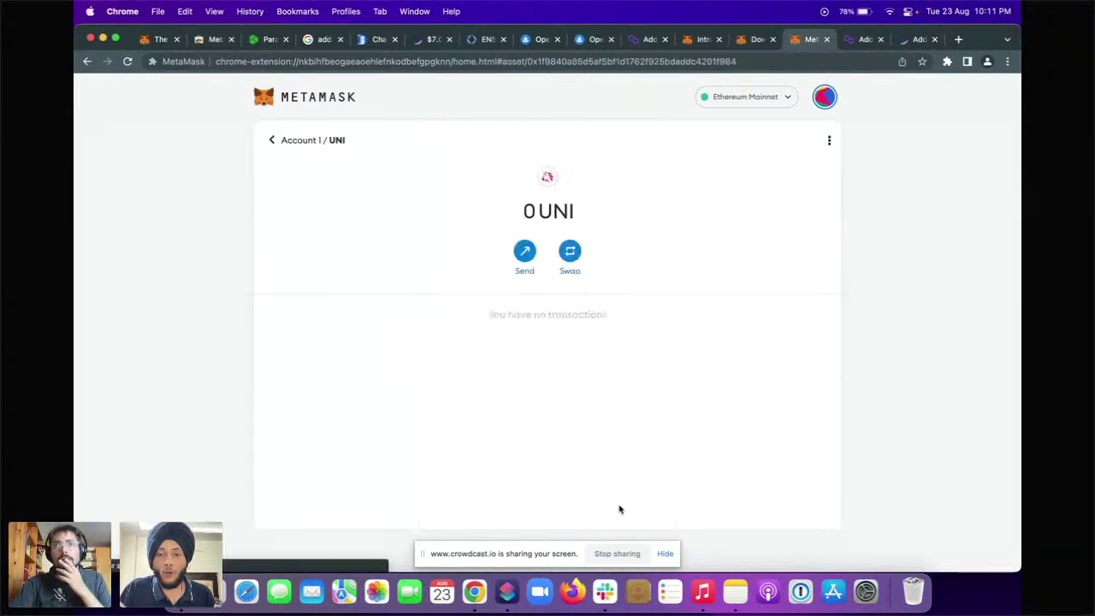
click(330, 102)
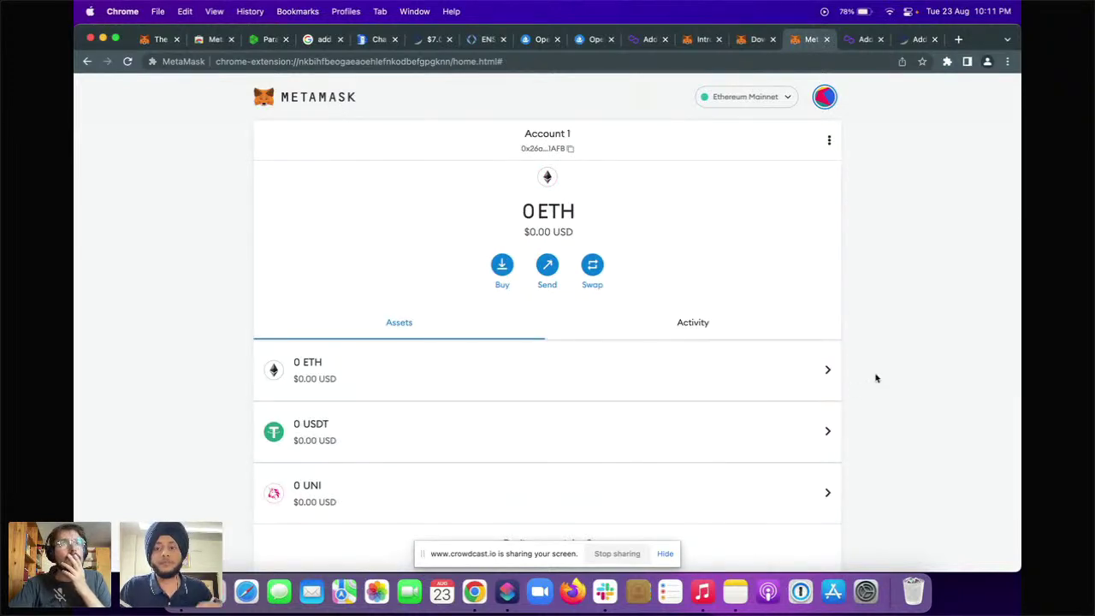
key(ctrl+Left)
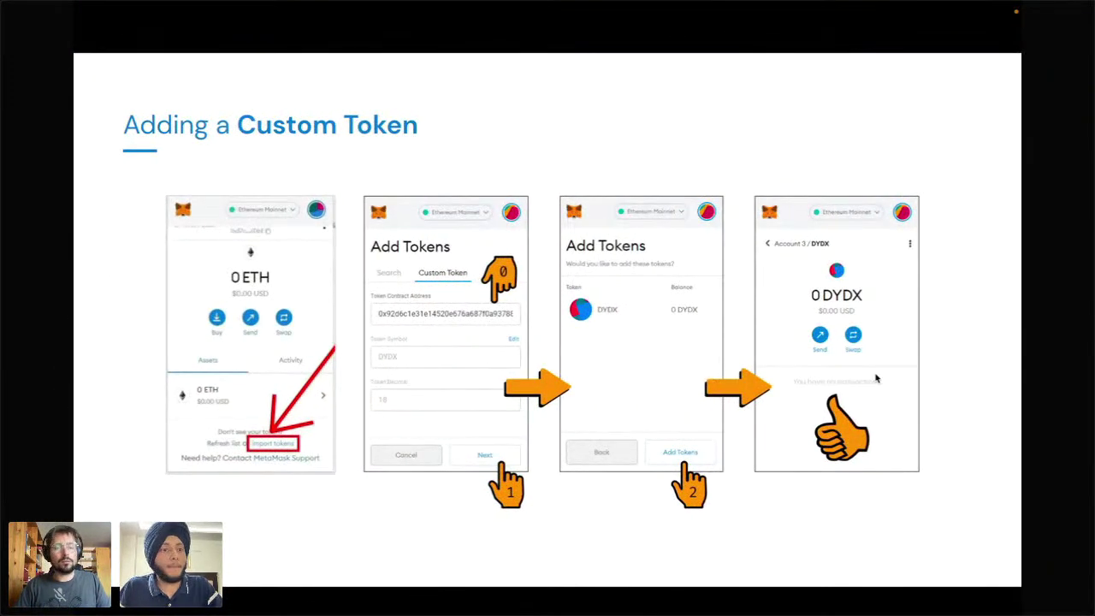
- Advance to the MetaMask Swaps slide, then return to the wallet listing 0 ETH, USDT and UNI
key(Right)
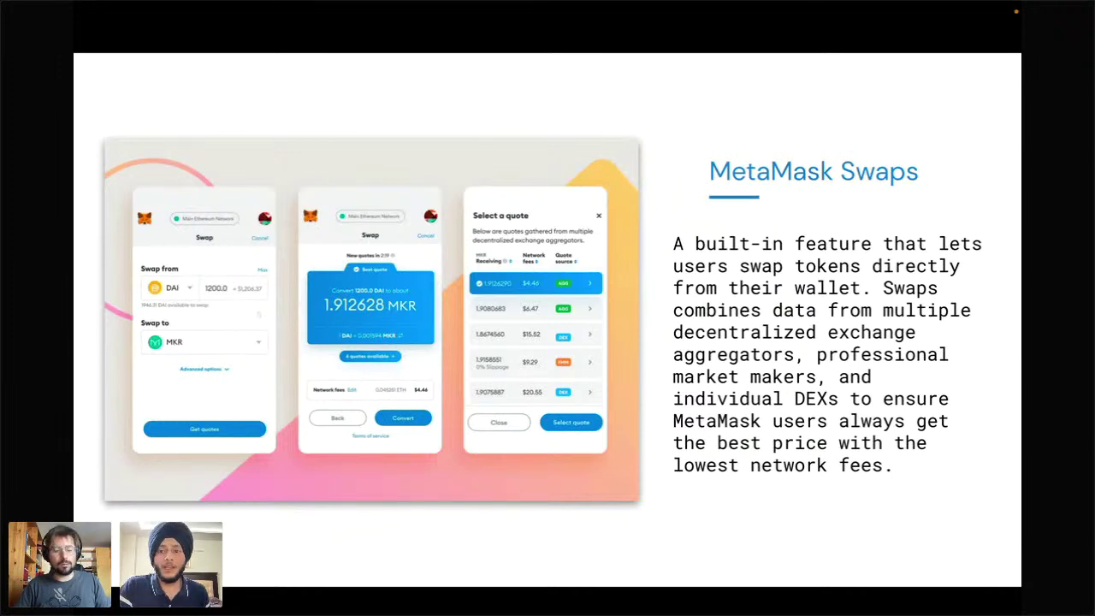
key(ctrl+Right)
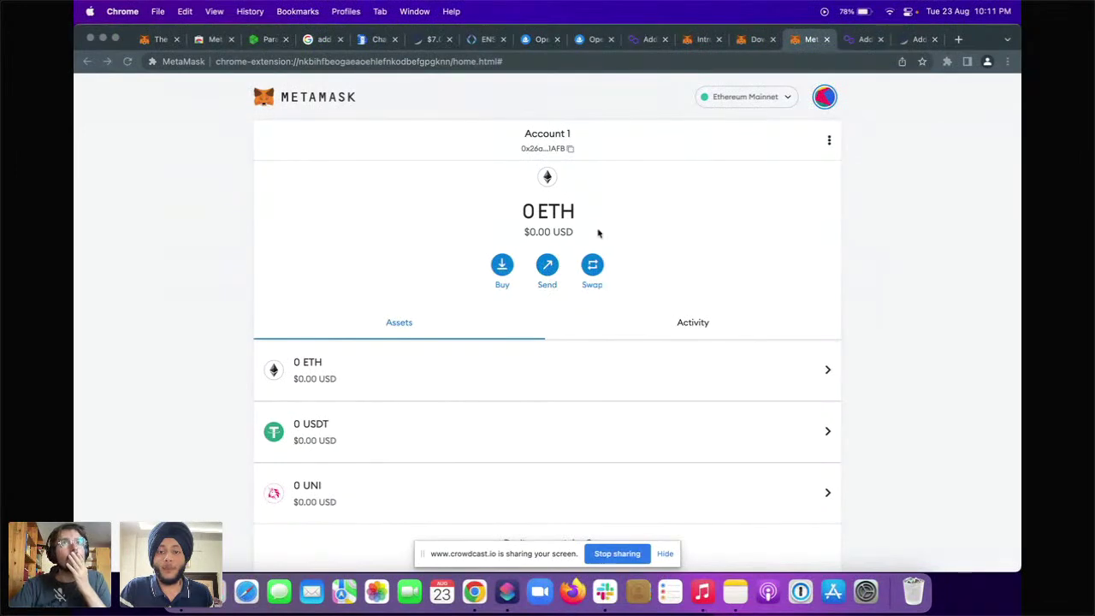
- Open MetaMask's Swap form from the home page with ETH as the source, declining Smart Transactions
click(593, 268)
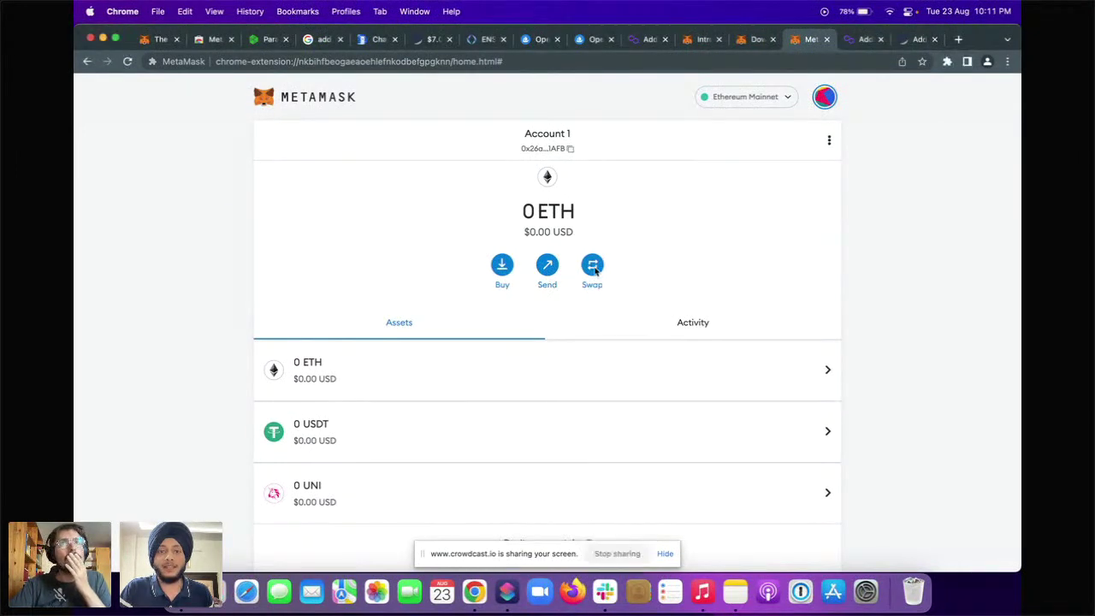
click(594, 267)
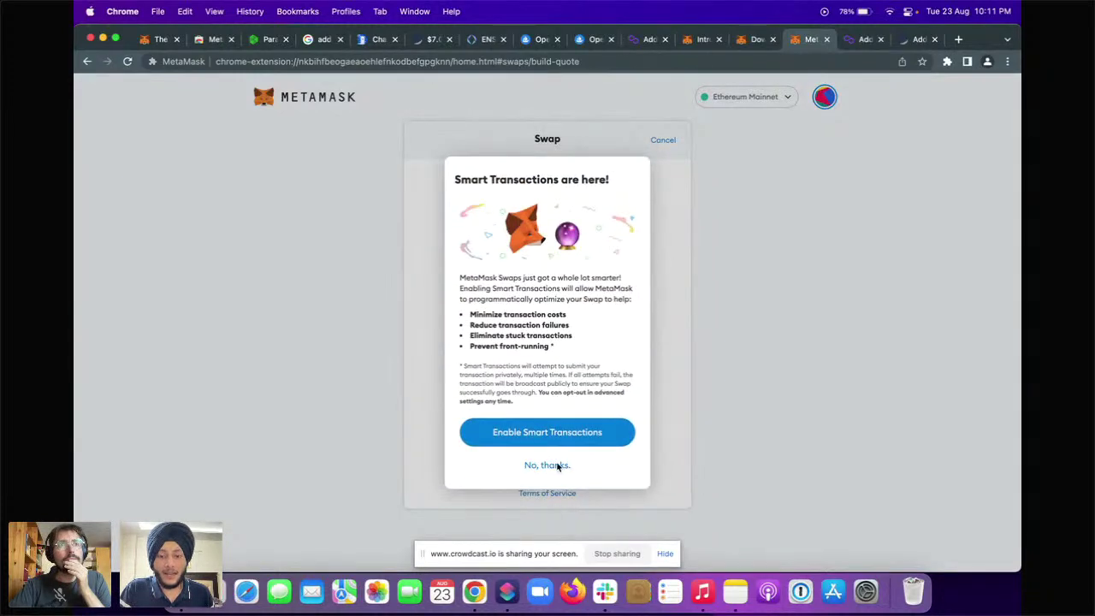
click(557, 465)
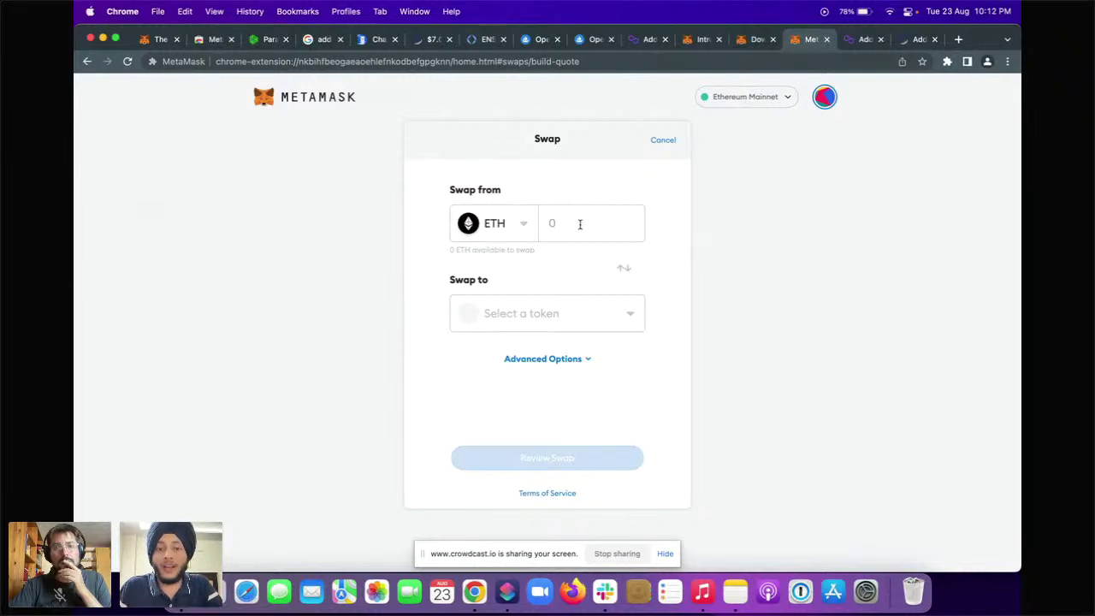
- Choose USDC as the token to receive, enter 0.1 ETH, and fetch the swap quote
click(524, 309)
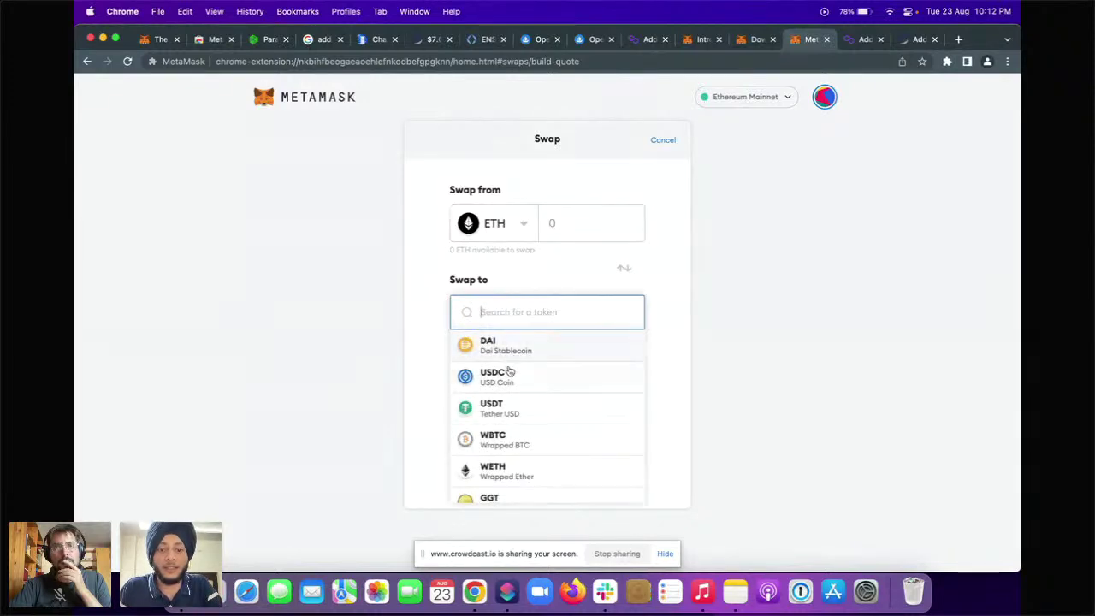
click(504, 377)
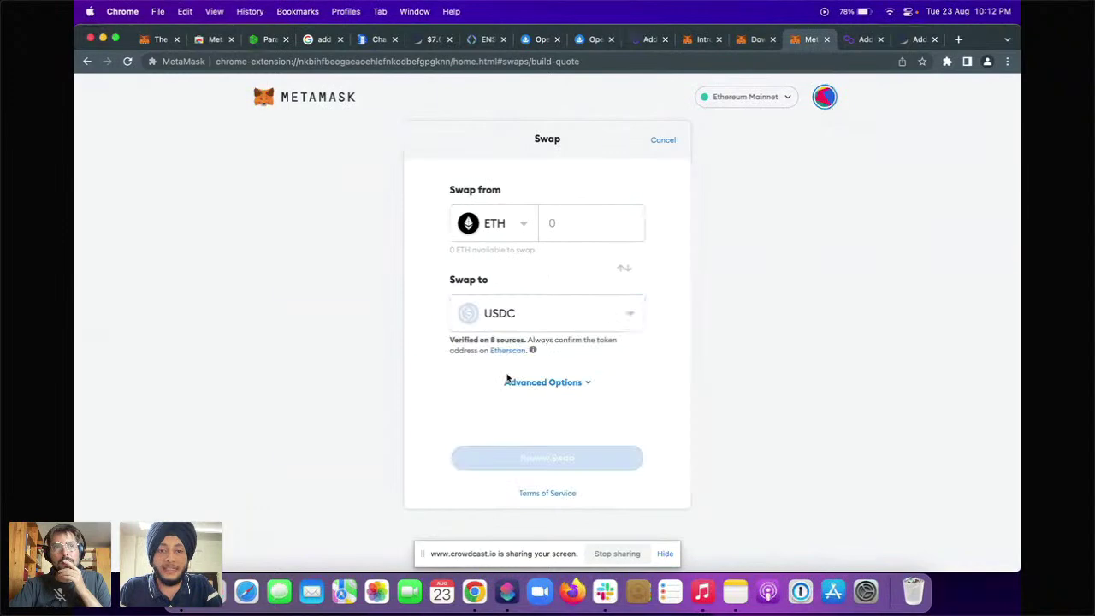
click(579, 217)
text(0.1)
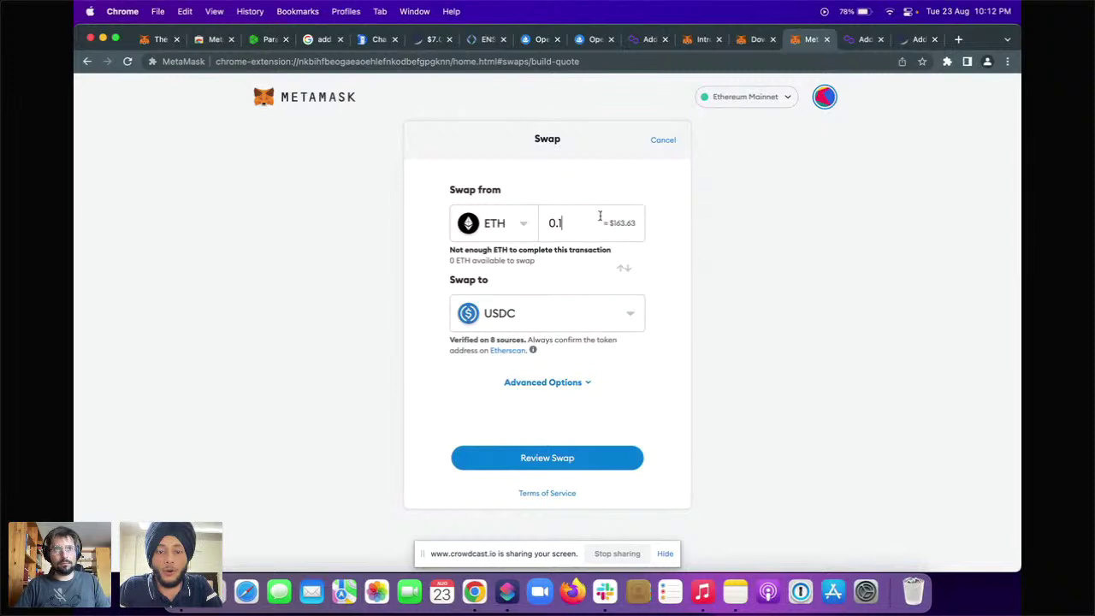
click(586, 460)
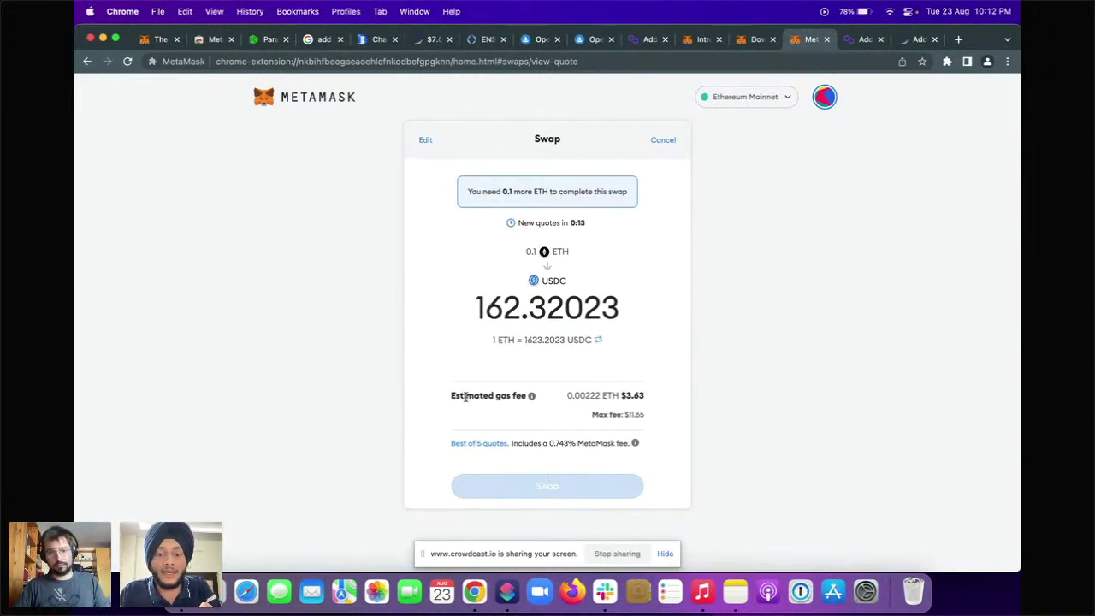
- Return from the USDC swap quote to the wallet home, then advance the slides to 'Introduction to NFTs'
mouse_move(531, 396)
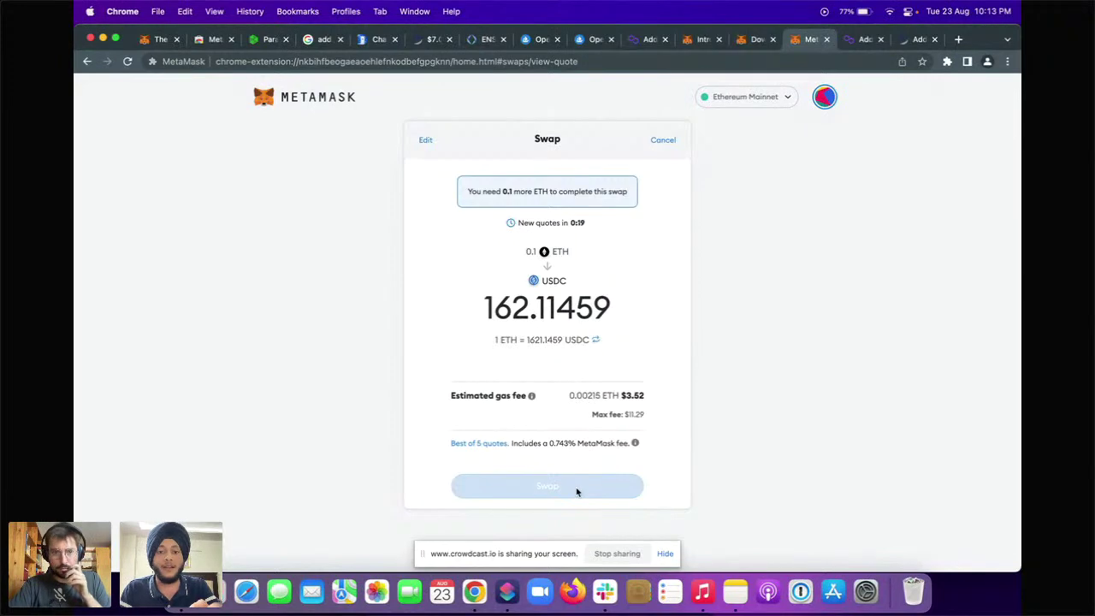
click(337, 100)
key(ctrl+Left)
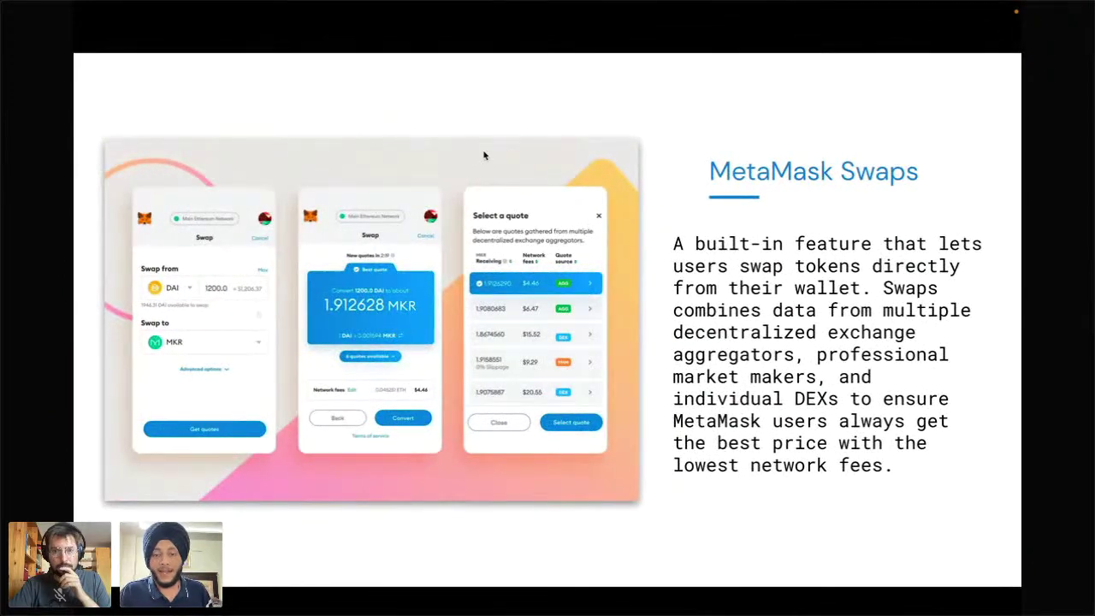
key(Right)
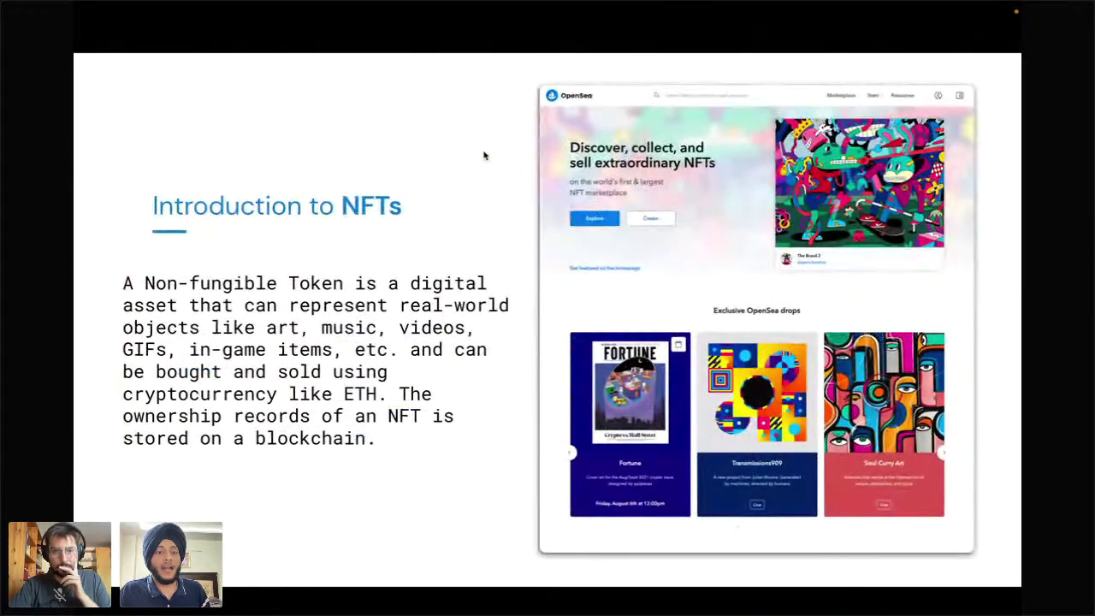
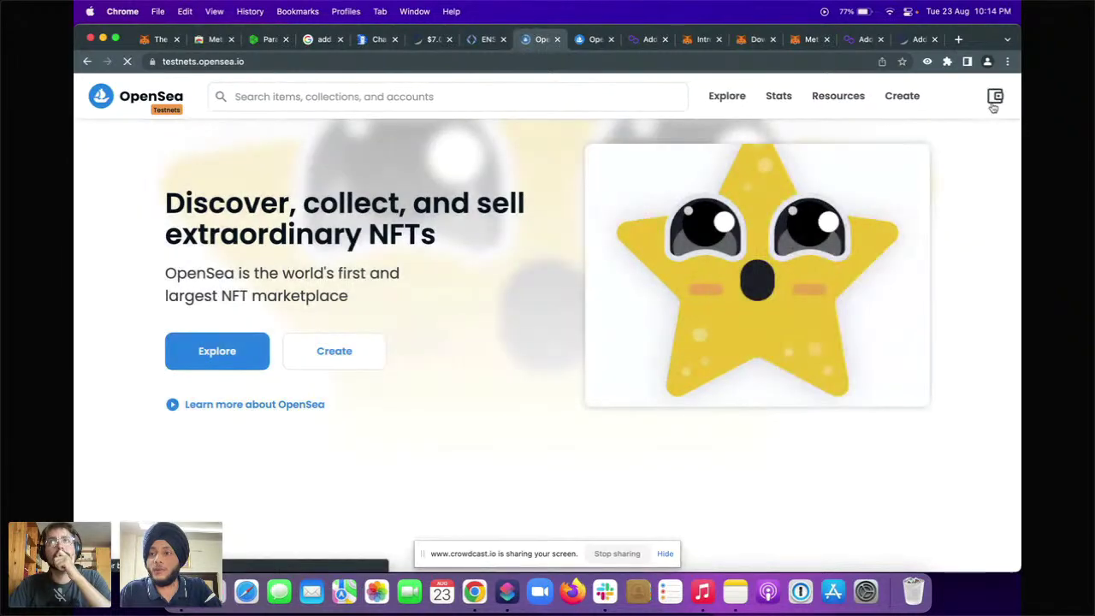
- Connect MetaMask's Account 1 to OpenSea from the wallet provider list
click(992, 99)
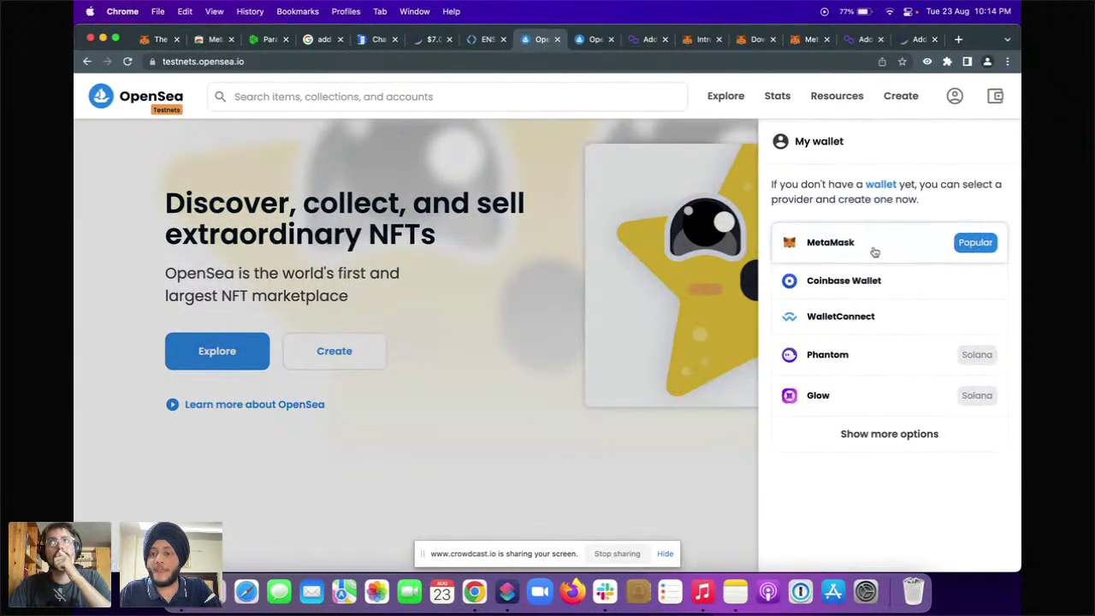
click(874, 251)
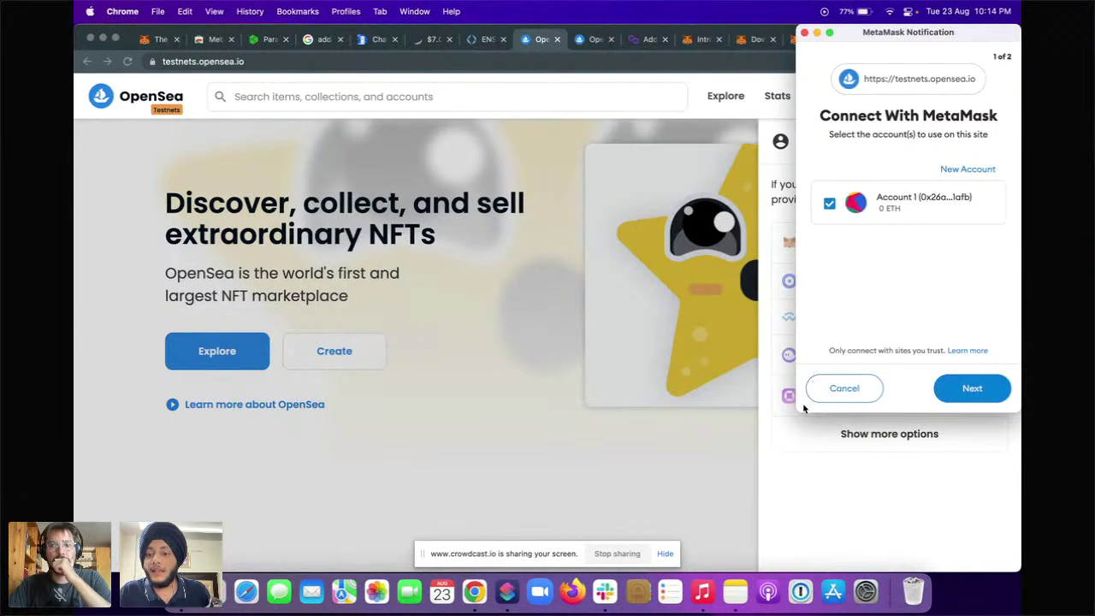
drag(799, 409, 767, 461)
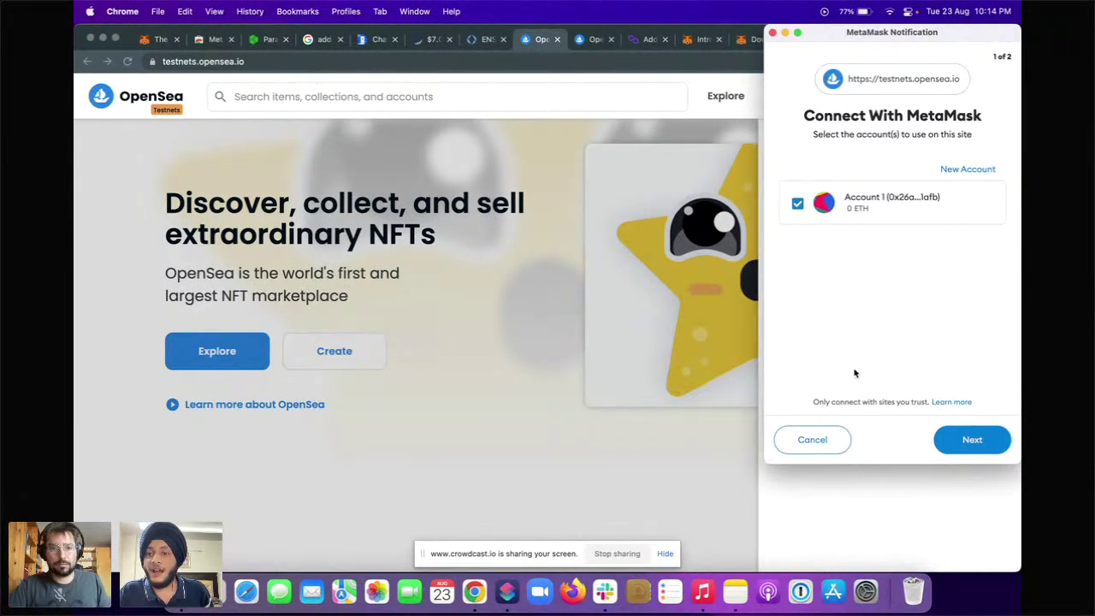
click(980, 442)
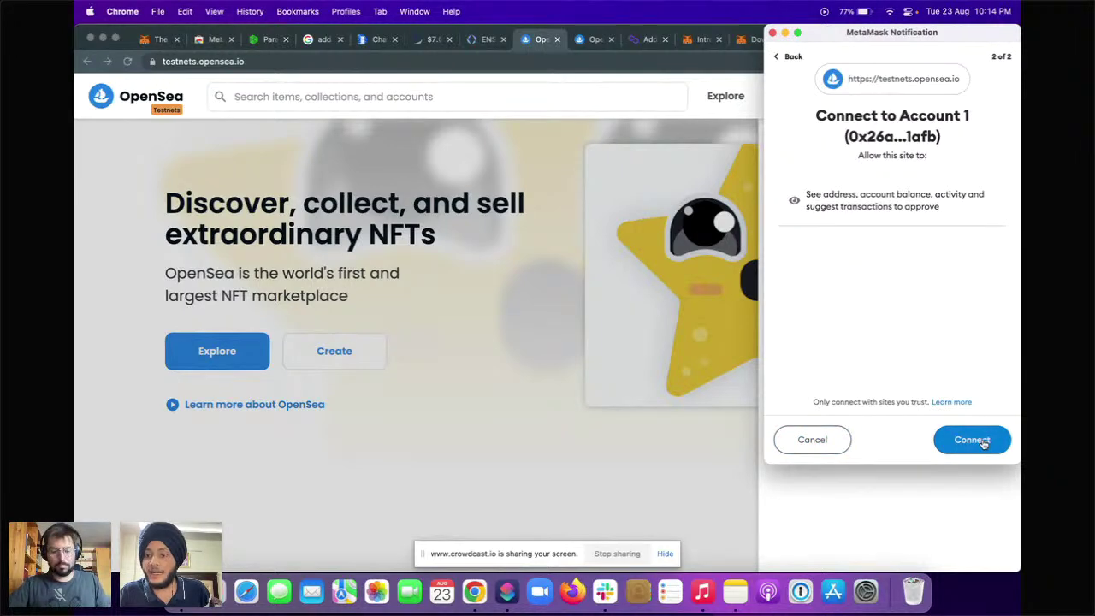
click(971, 440)
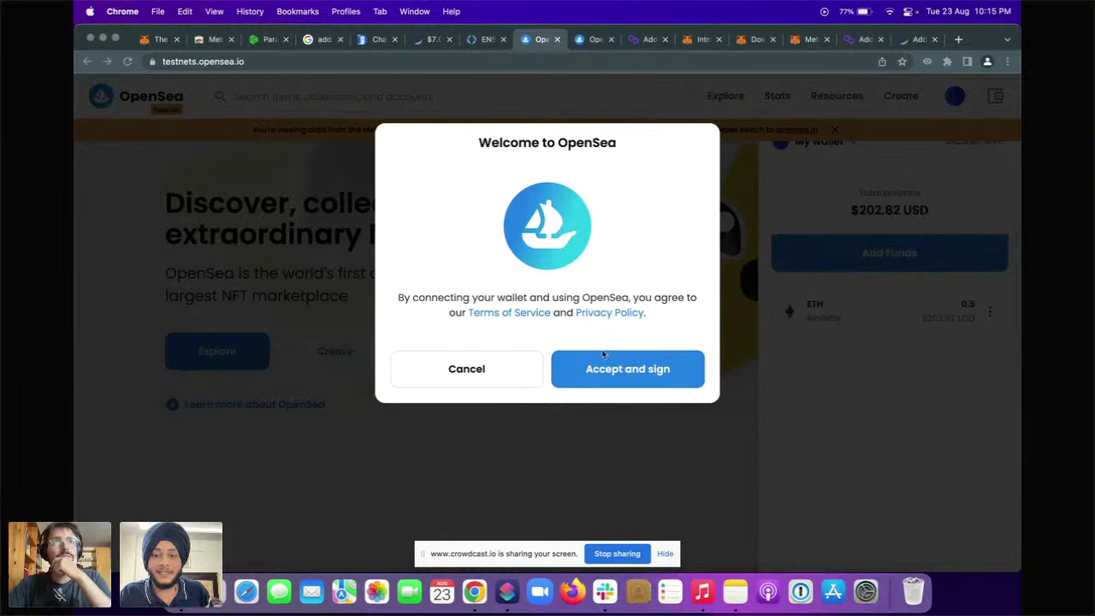
- Accept OpenSea's terms, allow MetaMask to switch to Rinkeby, and sign the welcome message
click(682, 333)
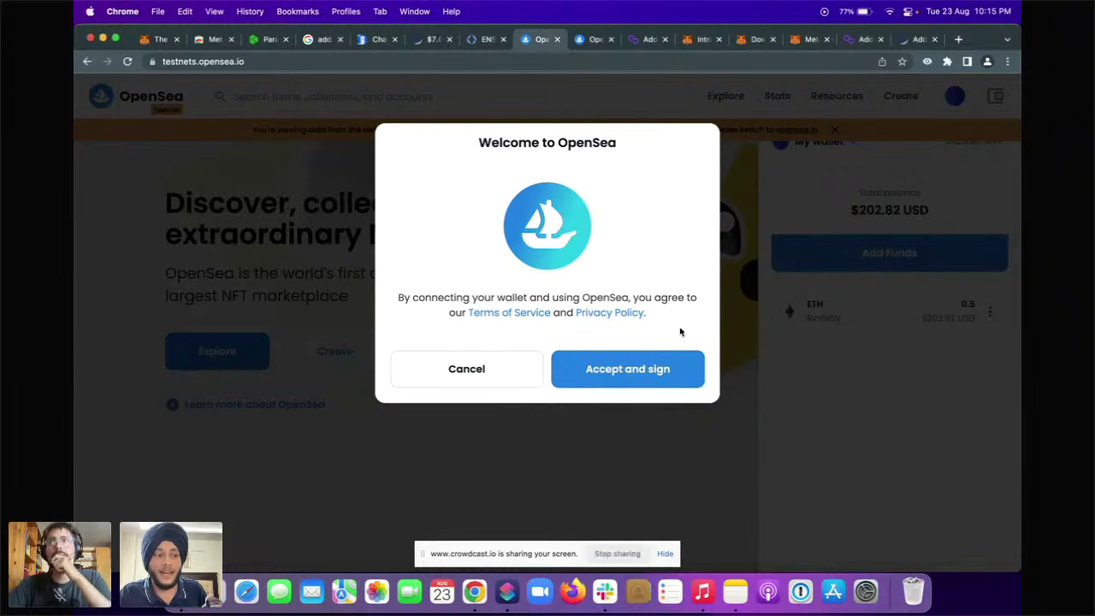
click(650, 367)
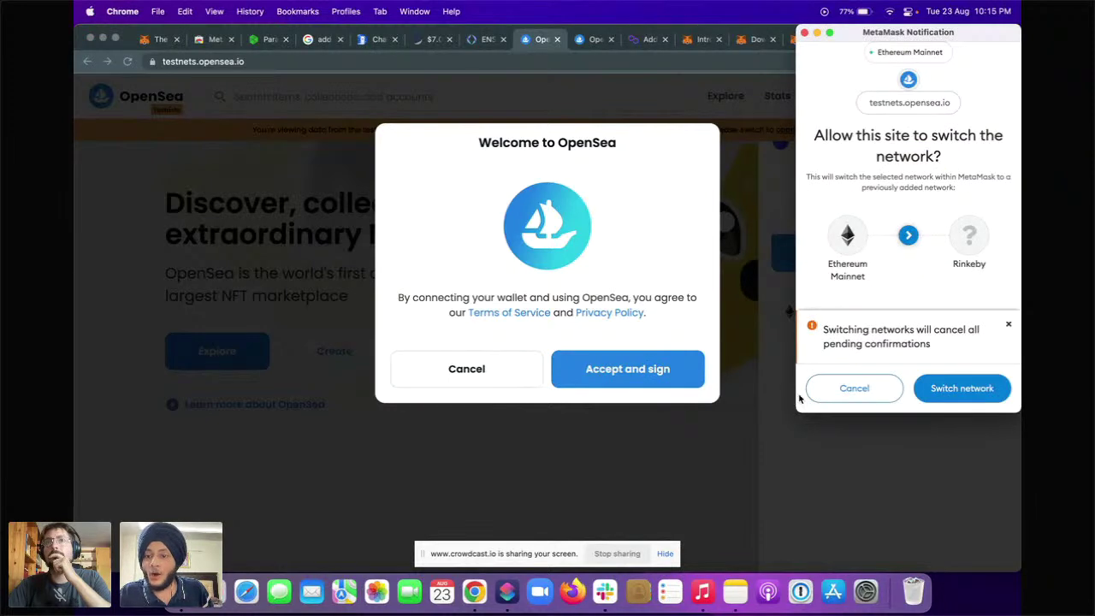
drag(797, 409, 776, 439)
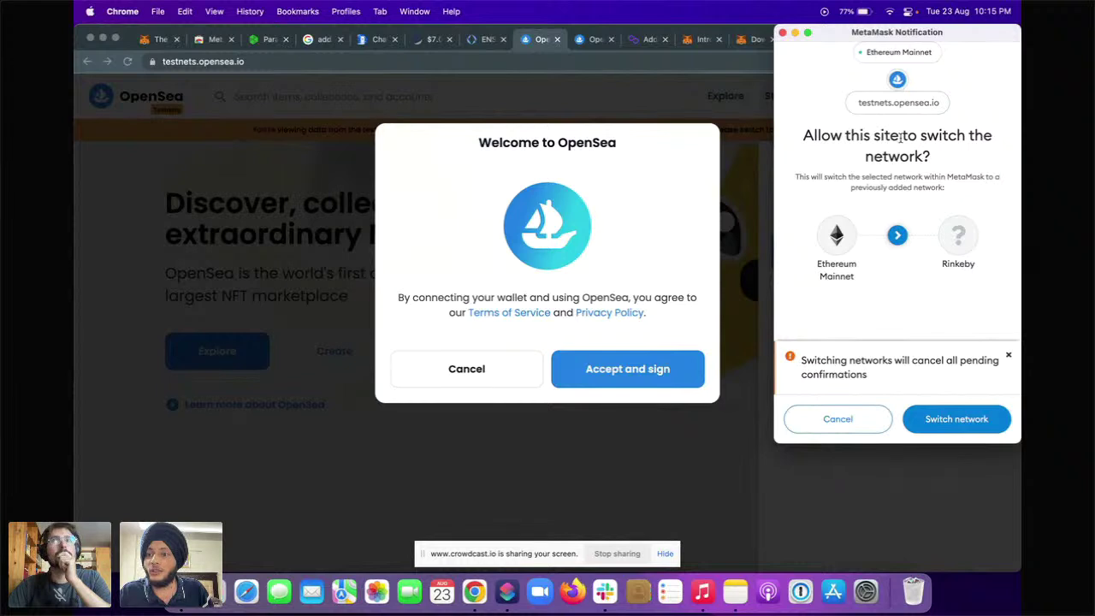
click(966, 423)
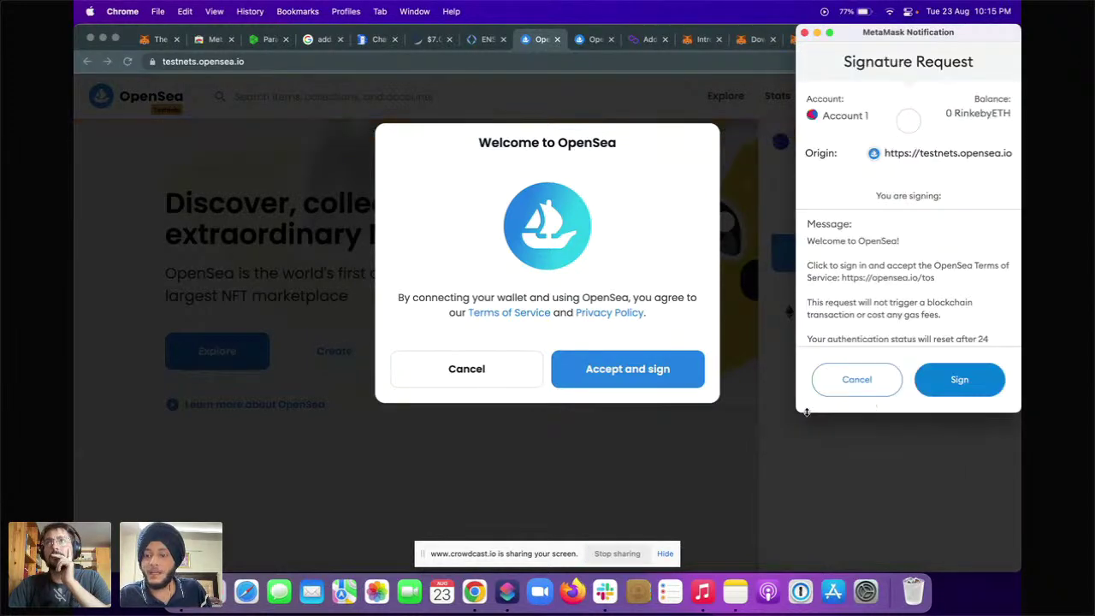
drag(796, 411, 770, 460)
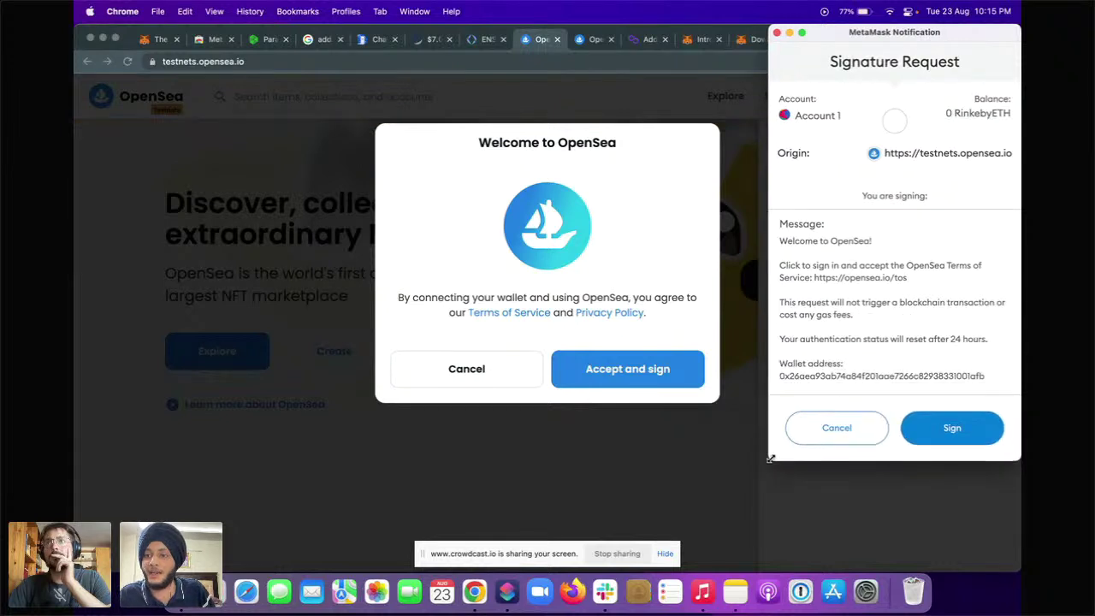
click(952, 425)
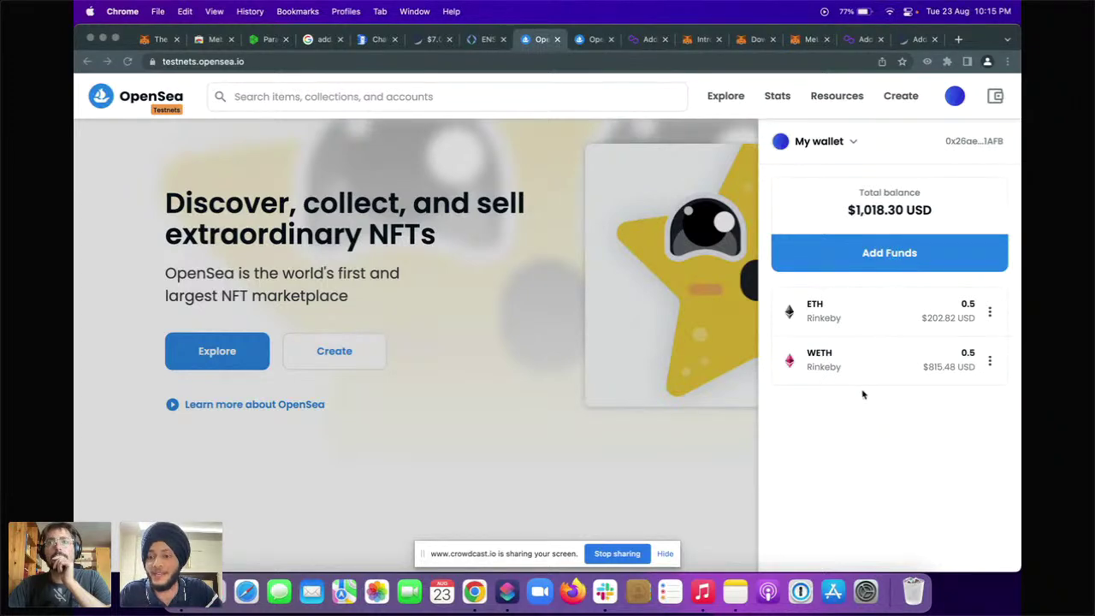
- Open the account's profile page and reload it
click(952, 98)
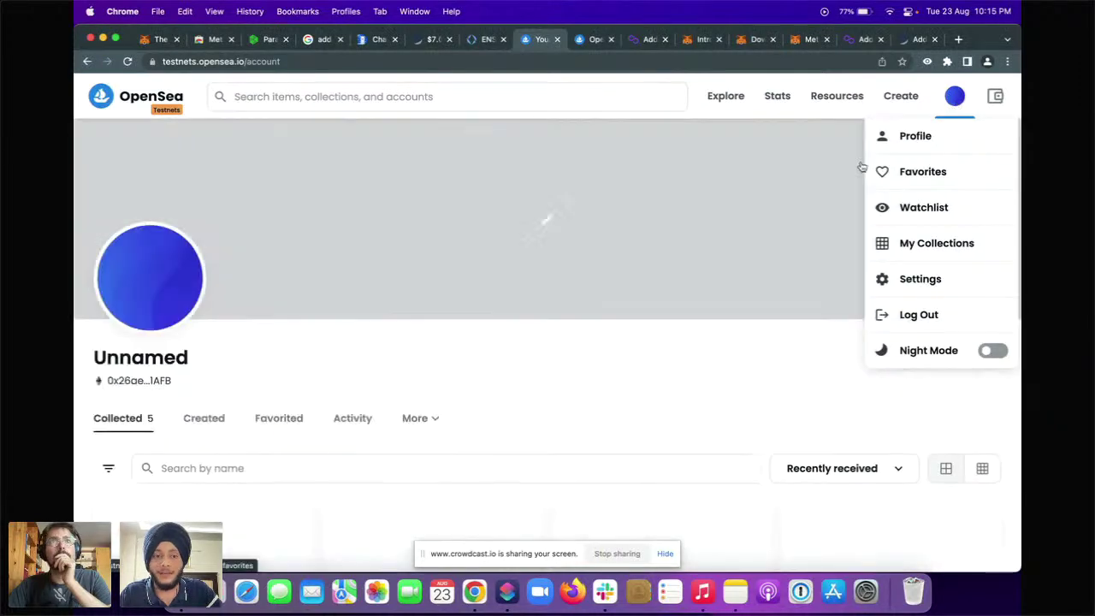
scroll(599, 345, down, 5)
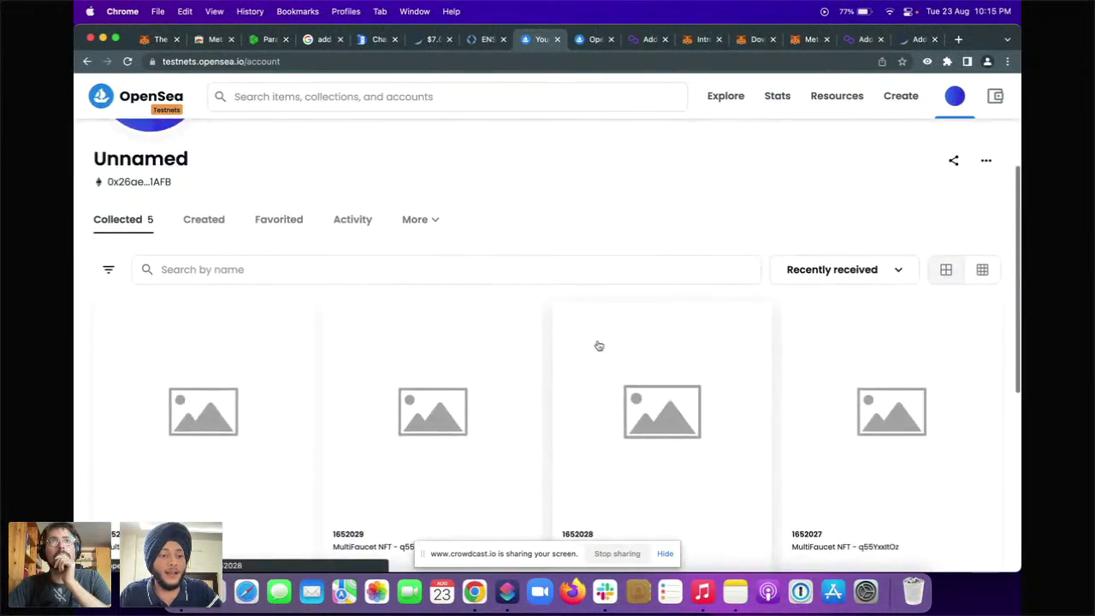
key(super+r)
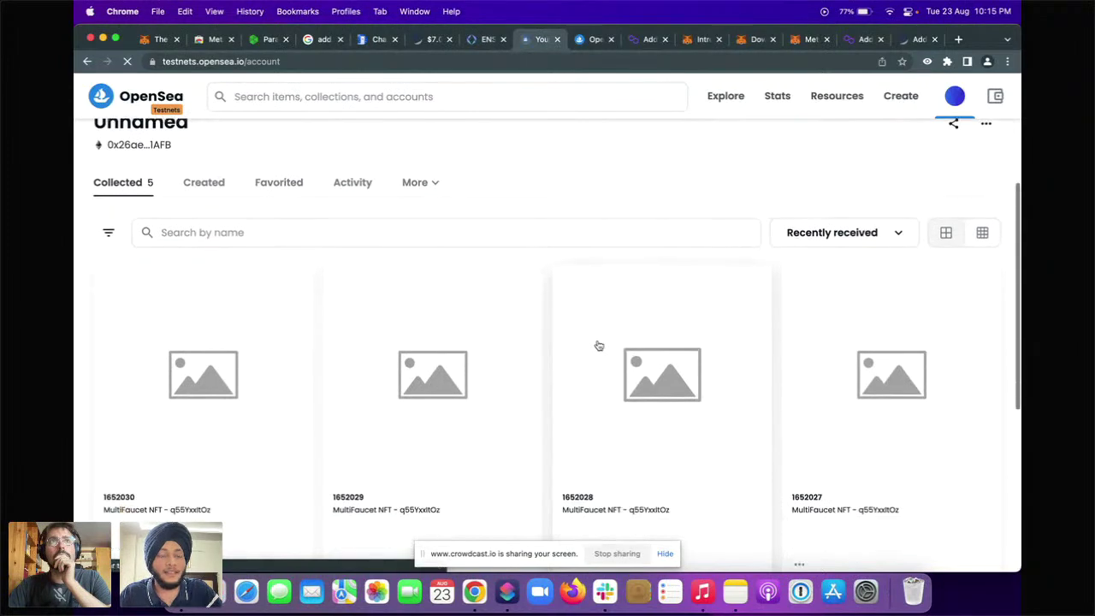
scroll(599, 346, down, 5)
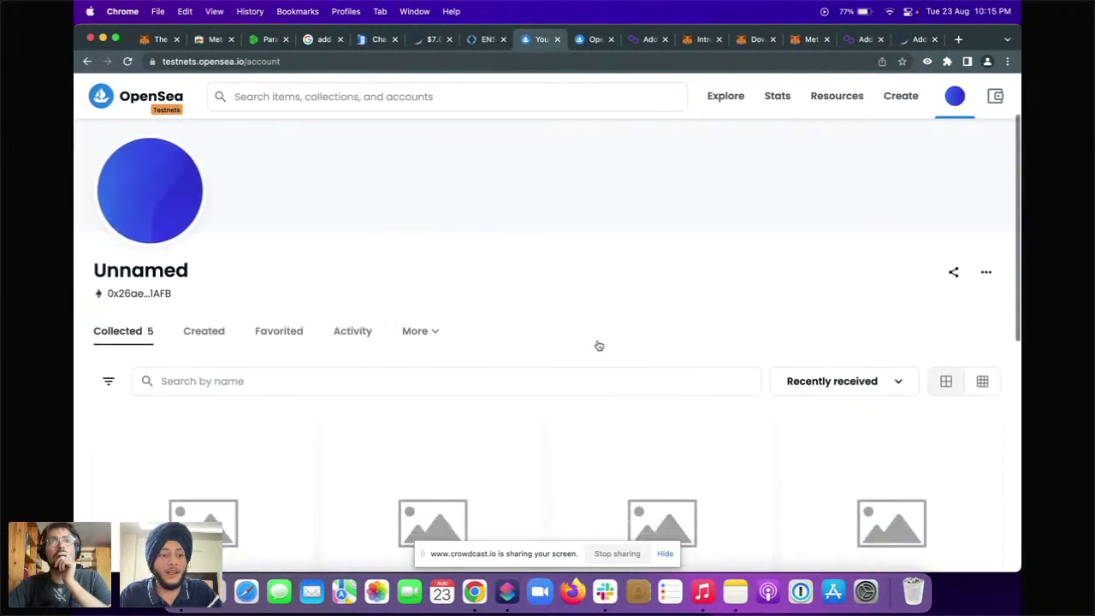
scroll(599, 346, up, 5)
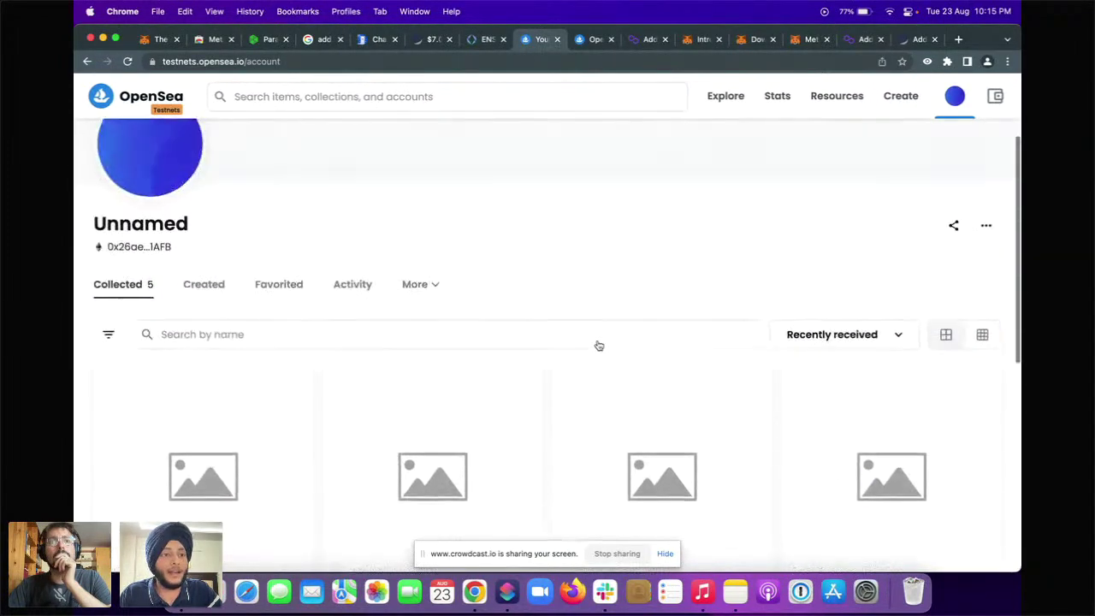
- Browse the profile's Created, Collected and Hidden tabs, ending on Collected
click(190, 289)
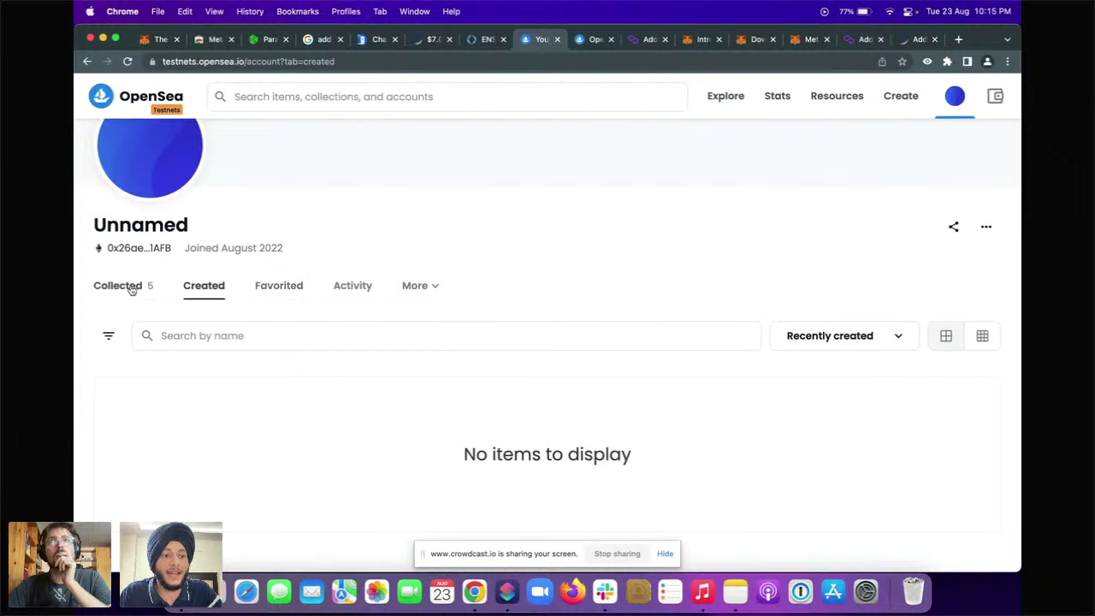
click(127, 287)
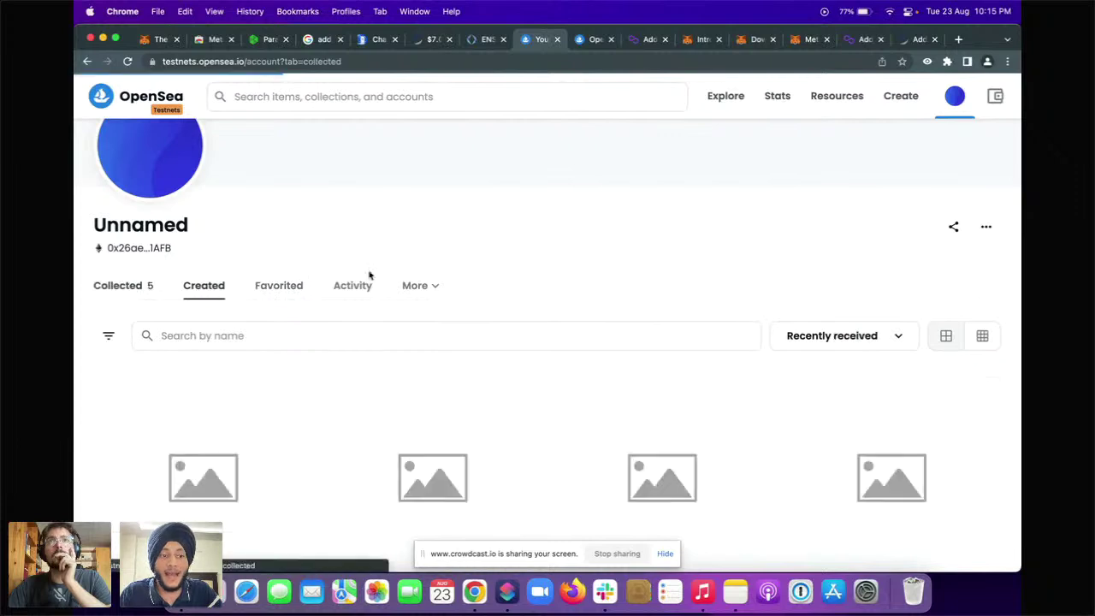
click(414, 288)
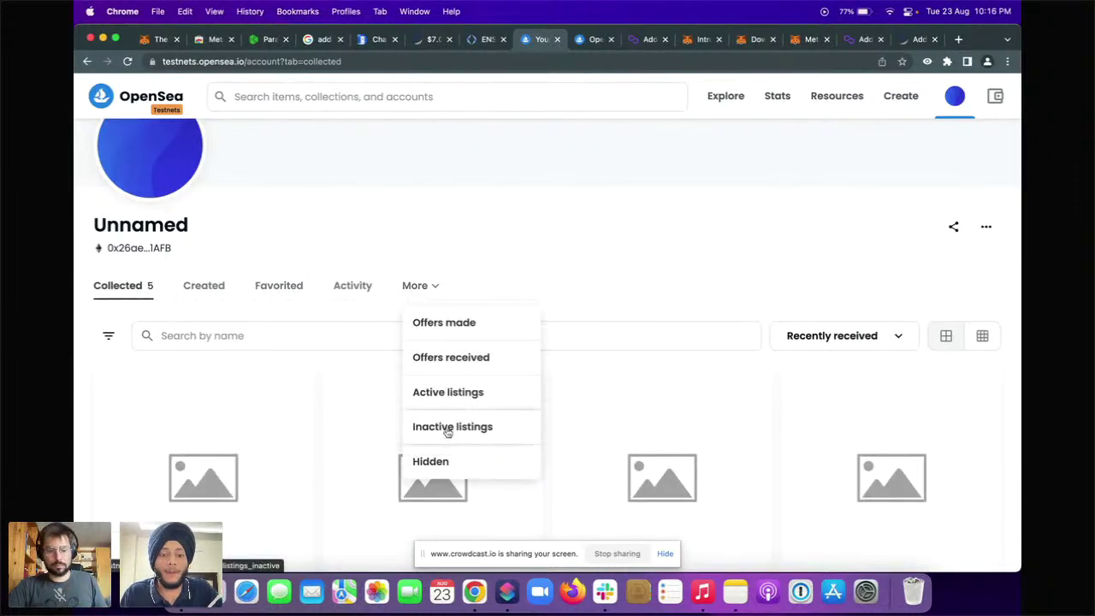
click(443, 471)
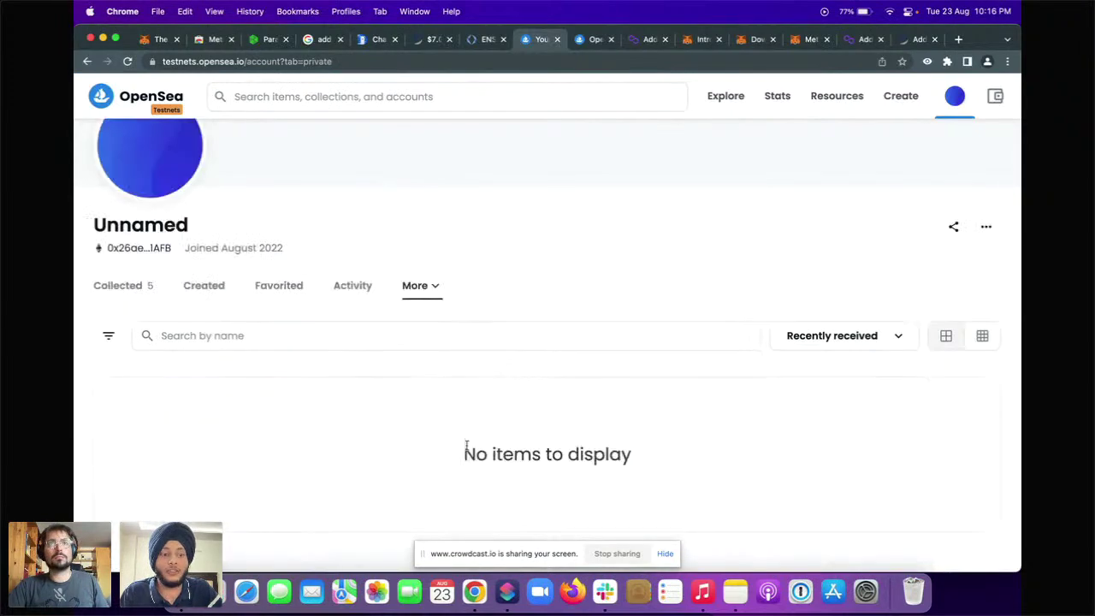
scroll(466, 445, down, 1)
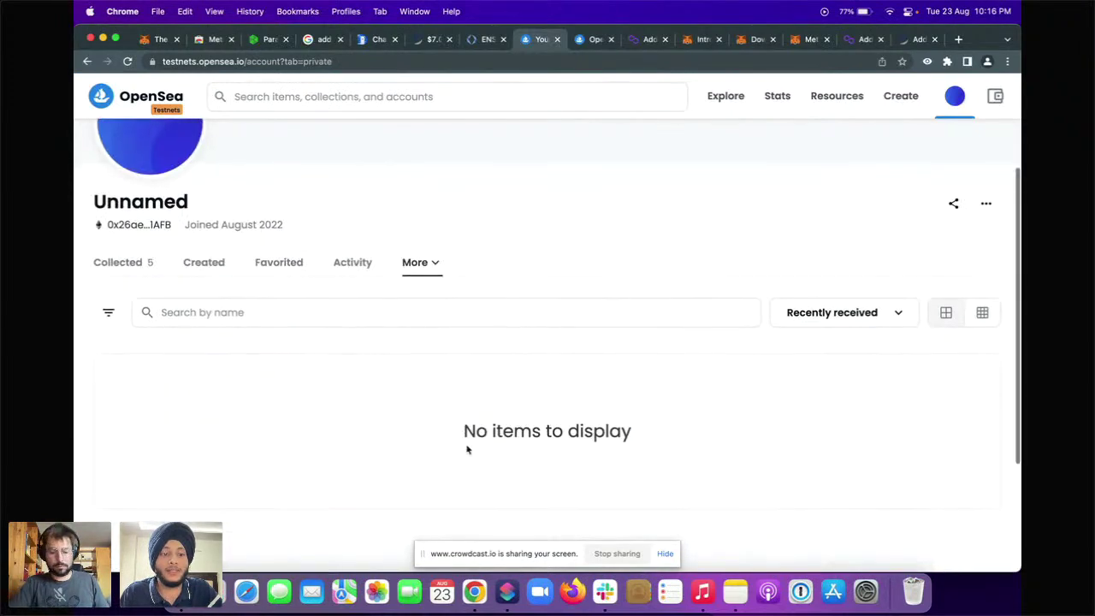
click(123, 265)
scroll(226, 375, down, 4)
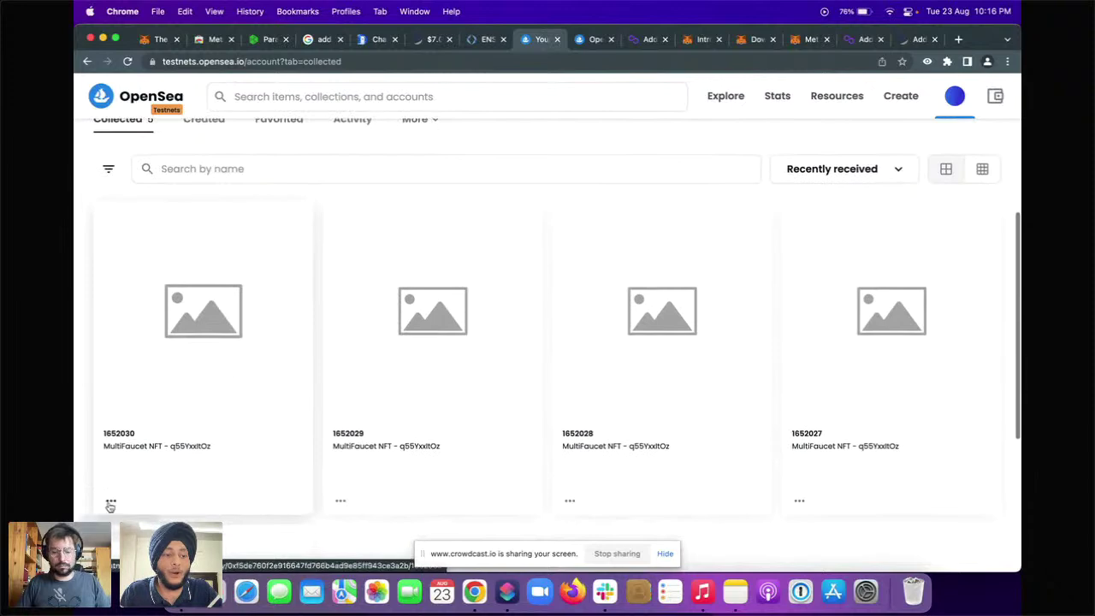
- Open and close the first NFT's item options menu, then return to the OpenSea home page
click(109, 502)
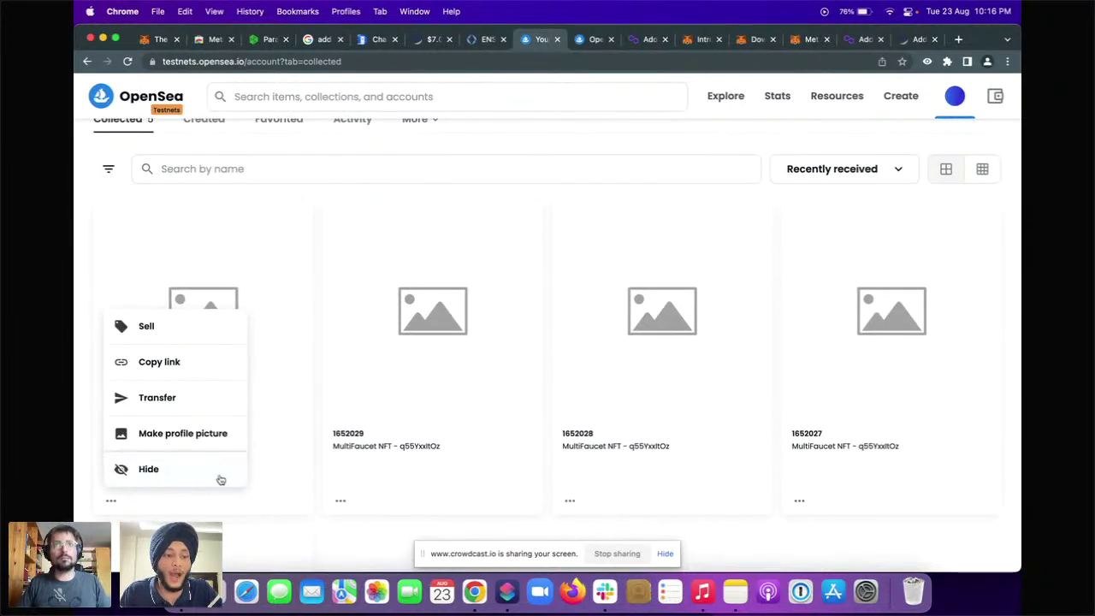
scroll(162, 438, up, 2)
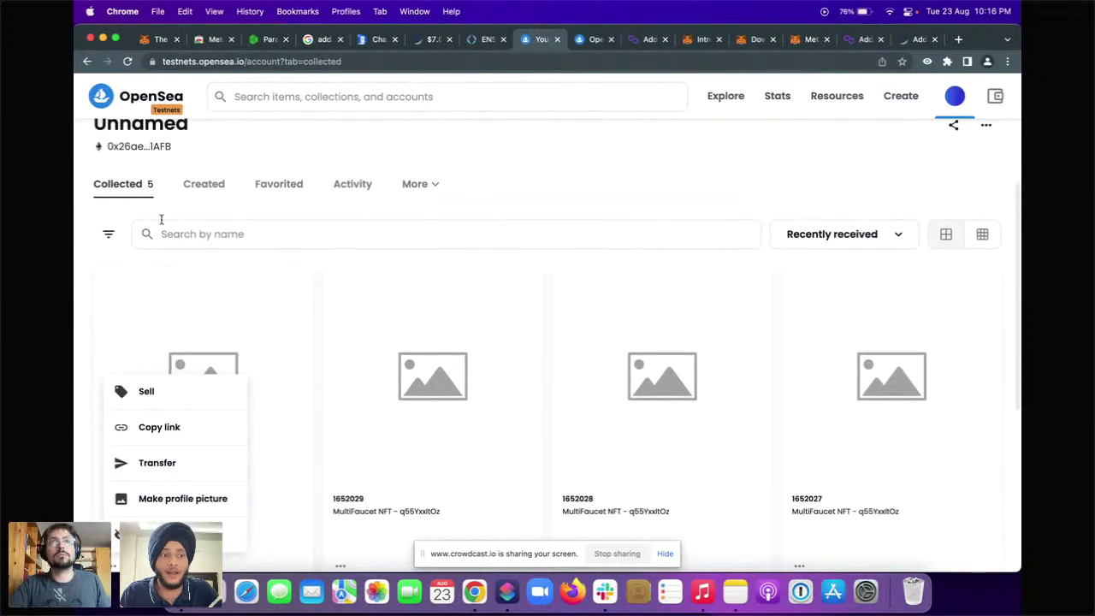
click(85, 360)
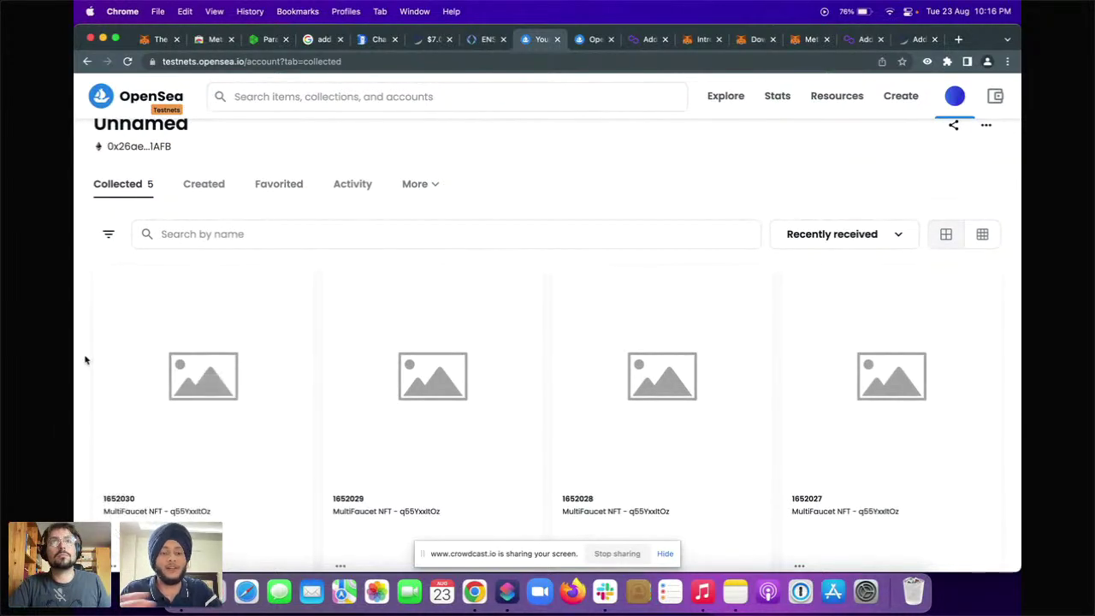
scroll(86, 359, down, 2)
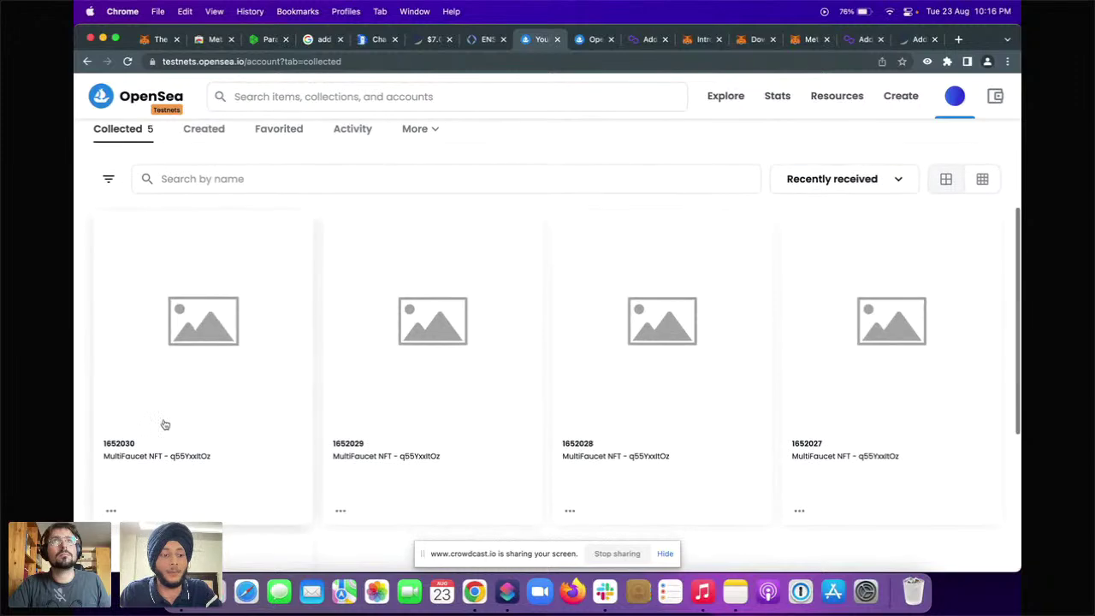
click(109, 512)
click(91, 474)
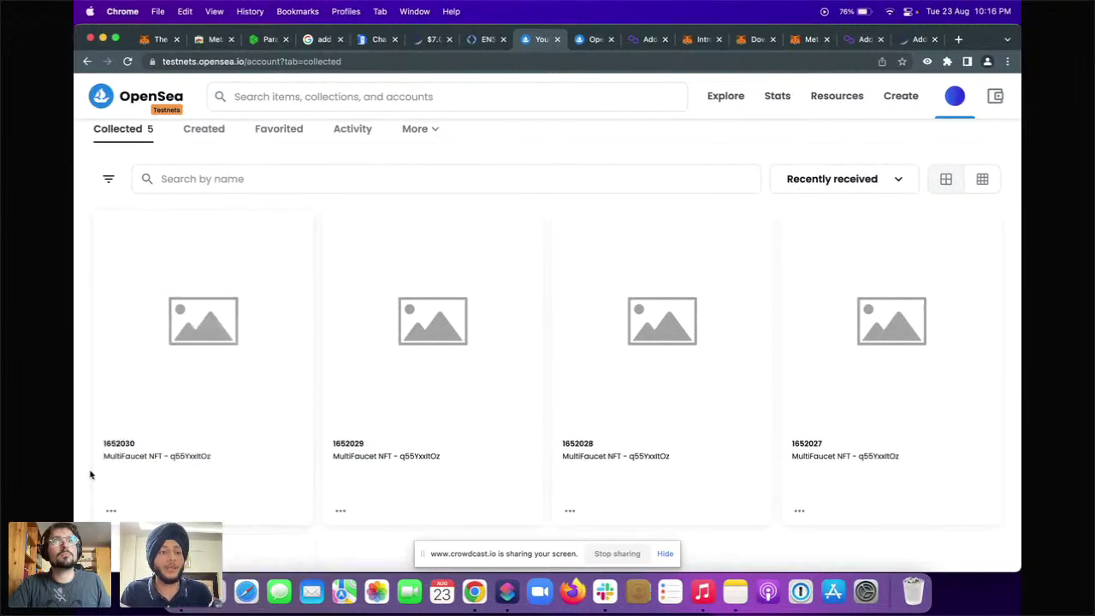
scroll(90, 474, up, 4)
scroll(91, 474, up, 1)
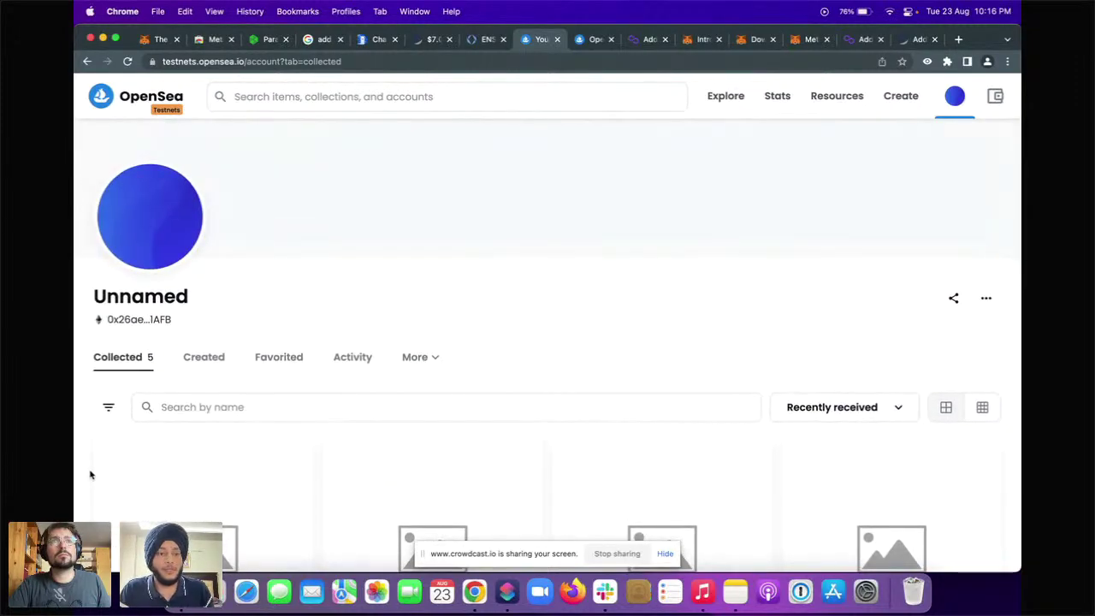
click(139, 108)
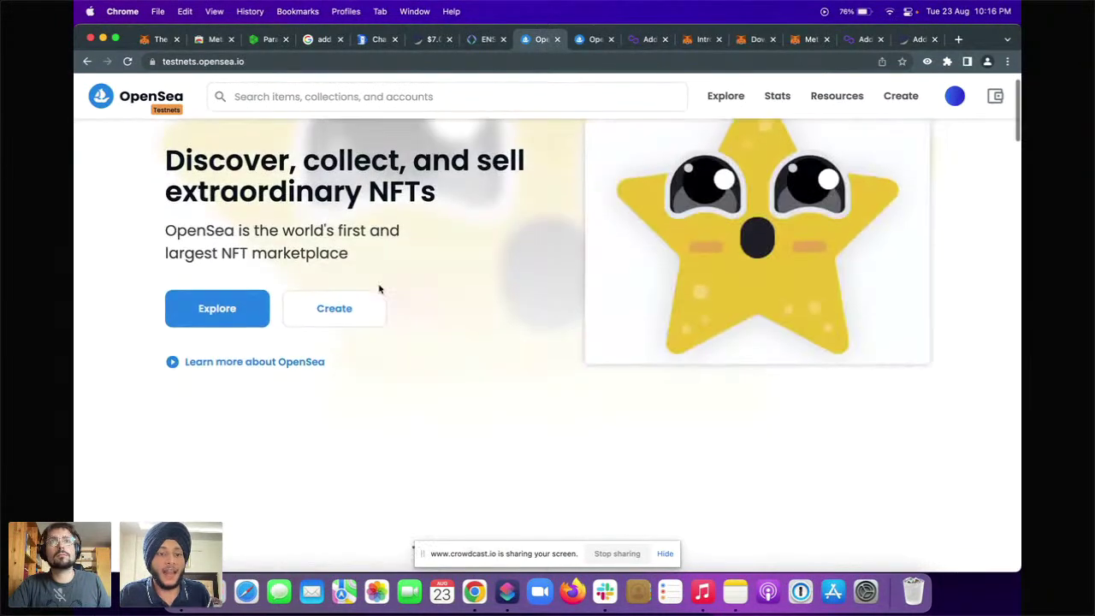
- Open MutantApeYachtClubs item #458 from Top collections and start buying it for 0.928 ETH
scroll(379, 288, down, 5)
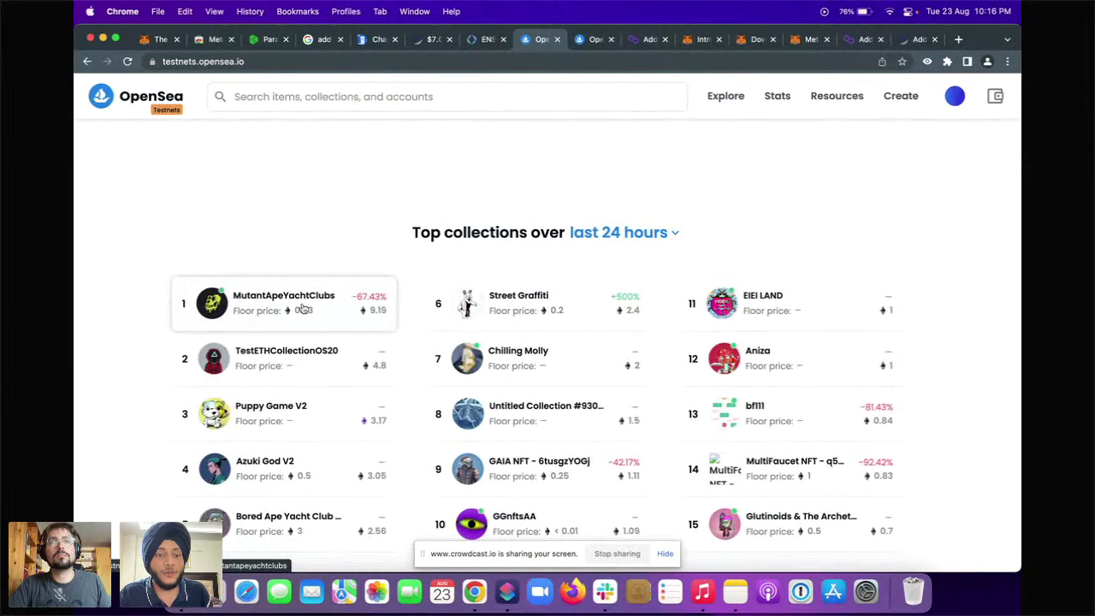
click(302, 308)
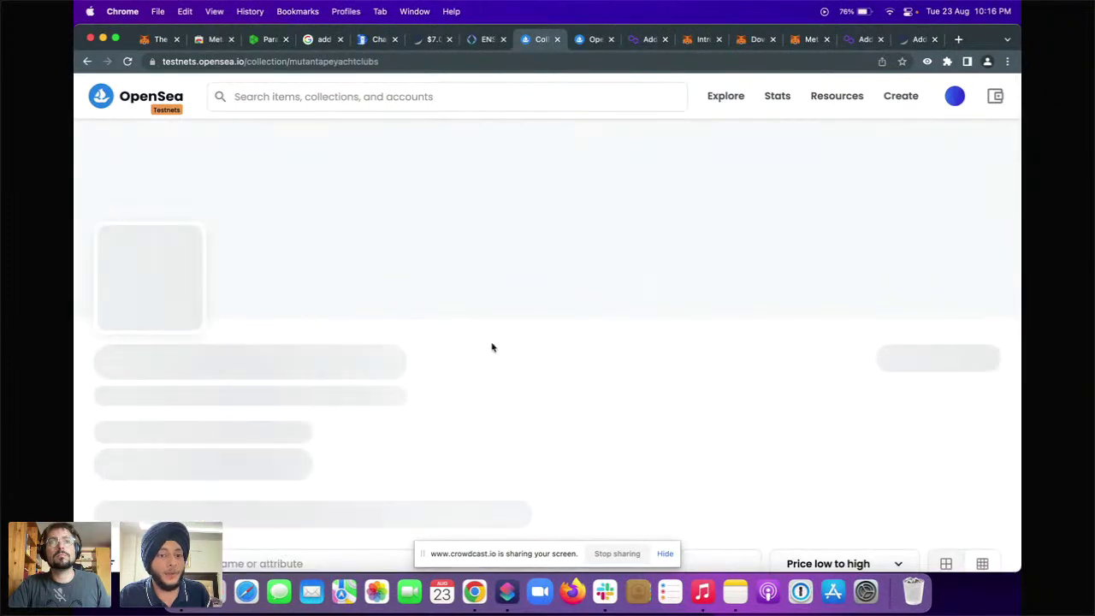
scroll(492, 347, down, 10)
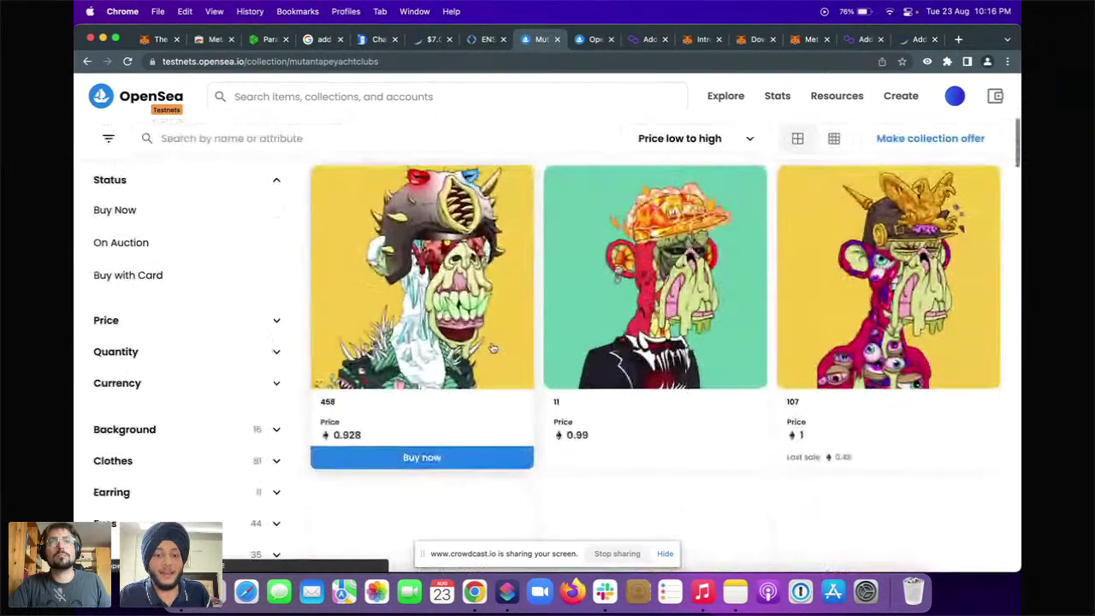
click(466, 349)
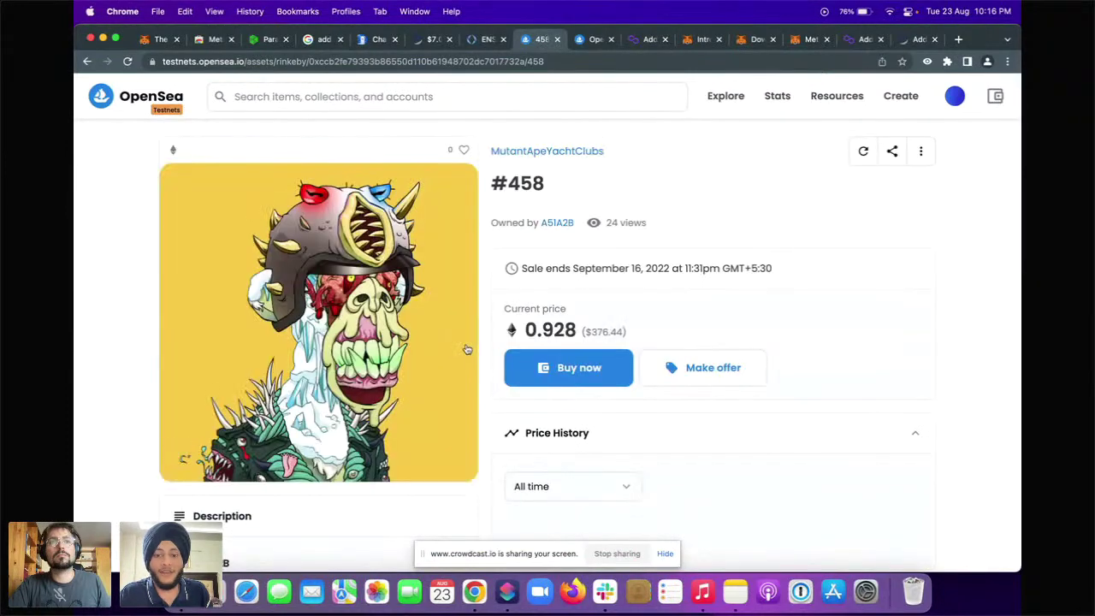
click(567, 368)
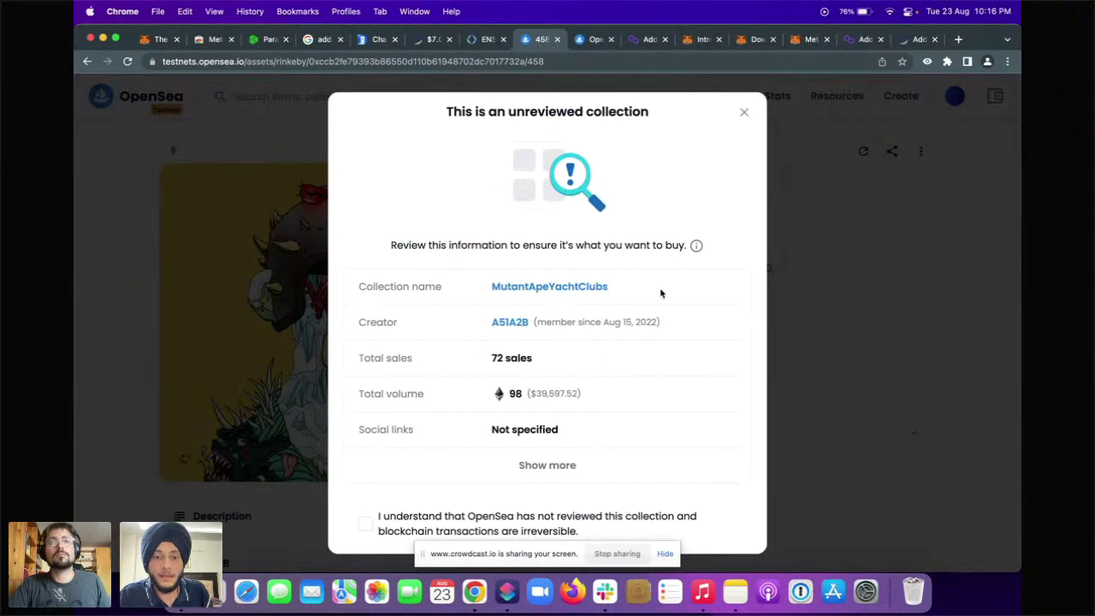
- Accept the unreviewed-collection warning and attempt the #458 purchase, dismissing the add-funds prompt
click(366, 523)
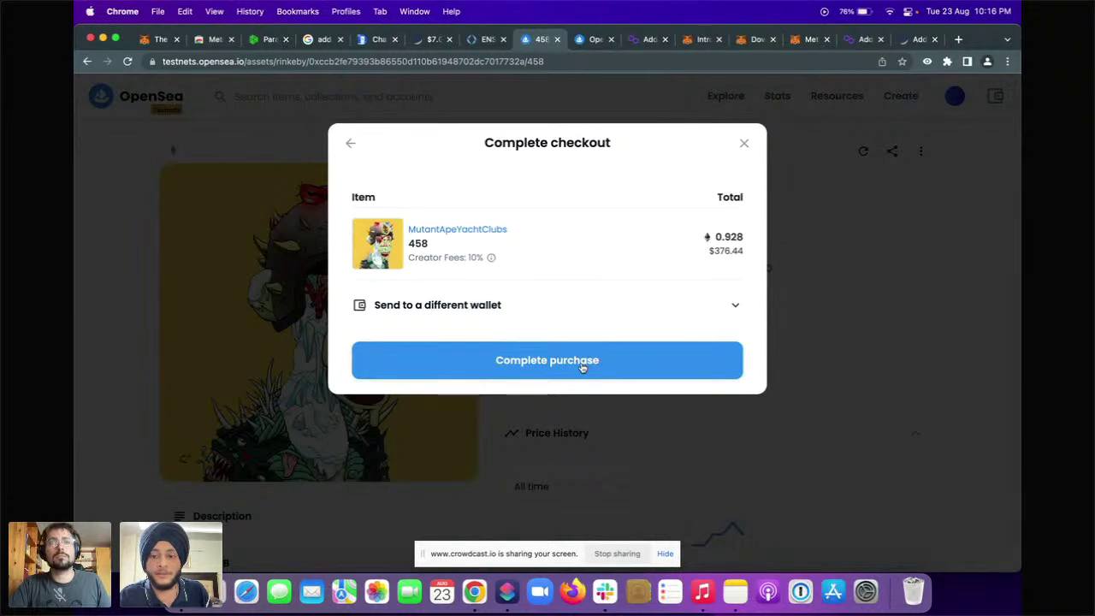
click(582, 363)
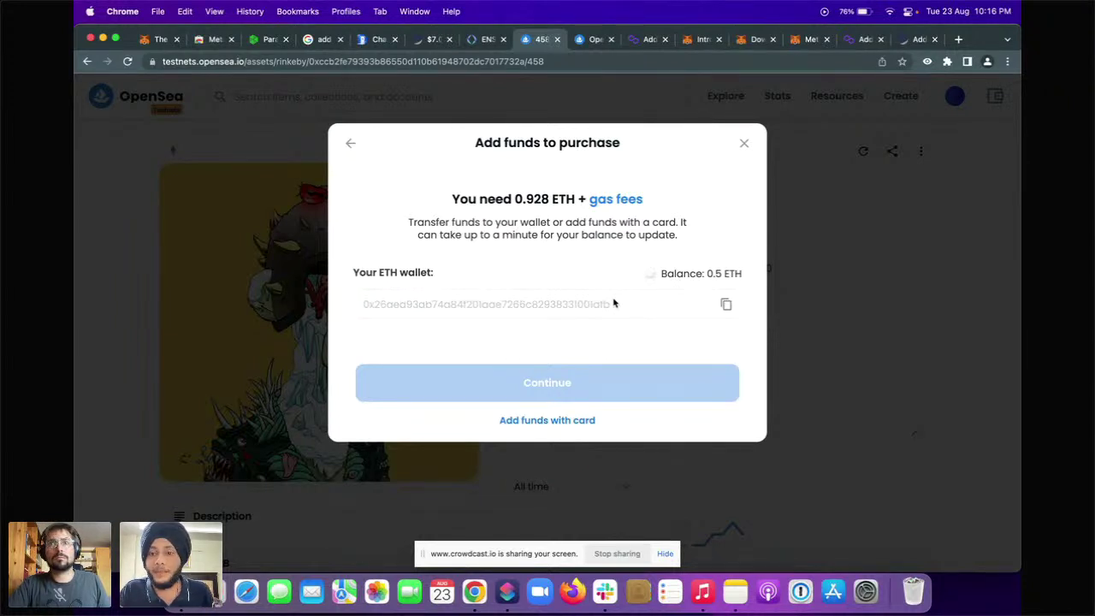
click(743, 143)
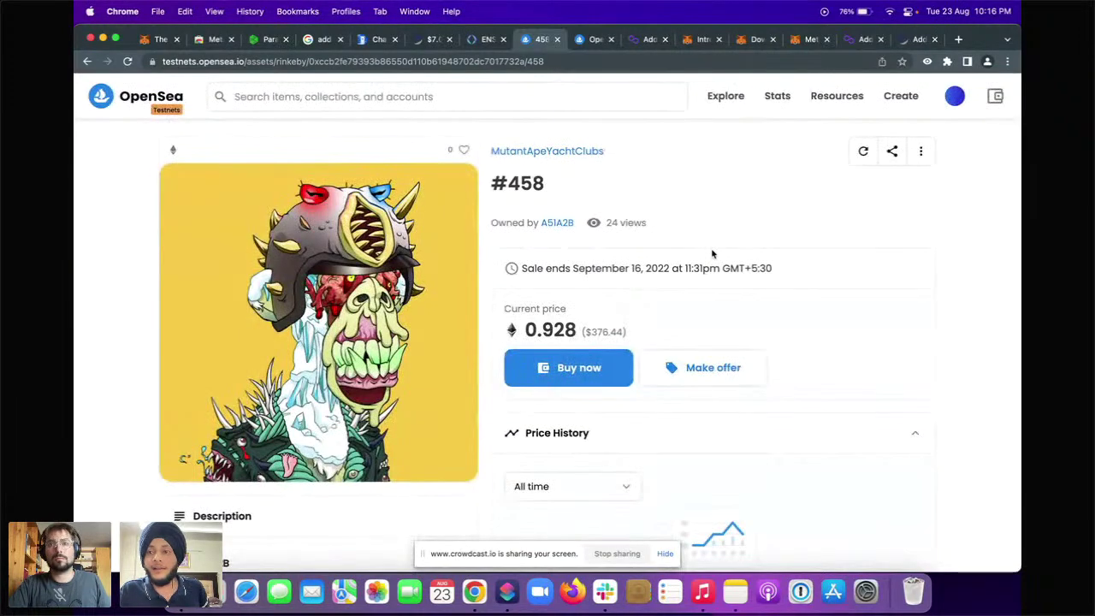
- Open your own profile page, then switch to the Google Slides deck
mouse_move(949, 101)
click(919, 137)
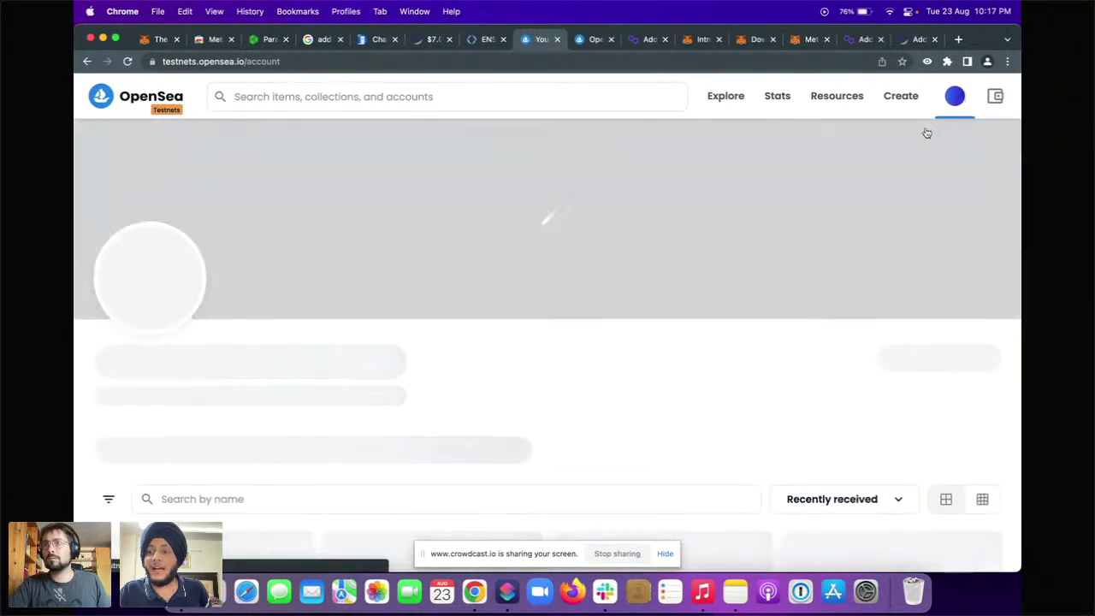
scroll(487, 347, down, 2)
scroll(471, 358, down, 4)
scroll(472, 358, up, 6)
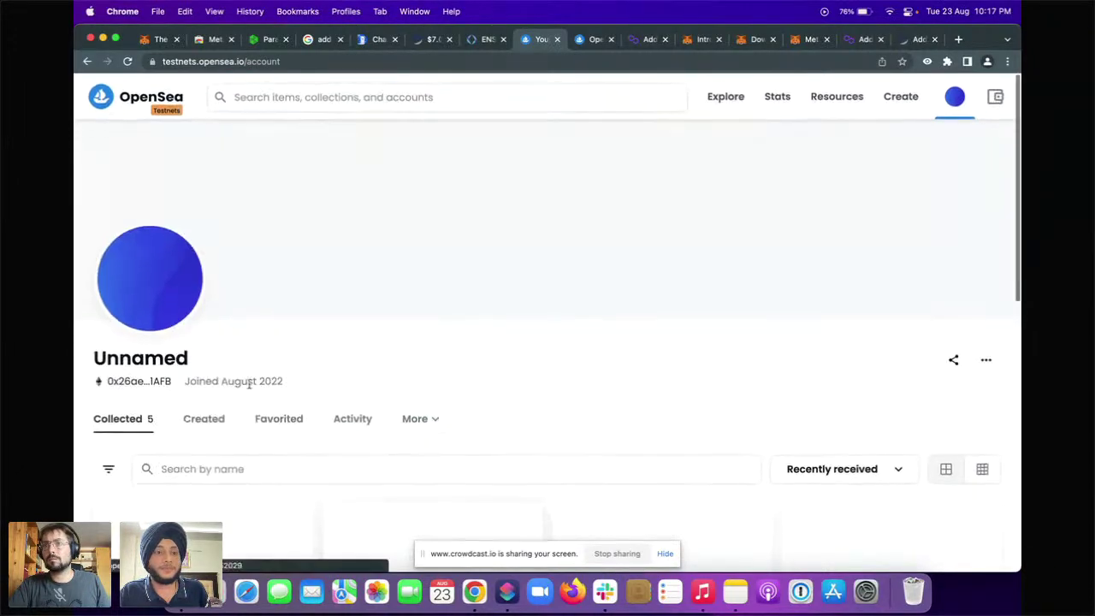
key(ctrl+Left)
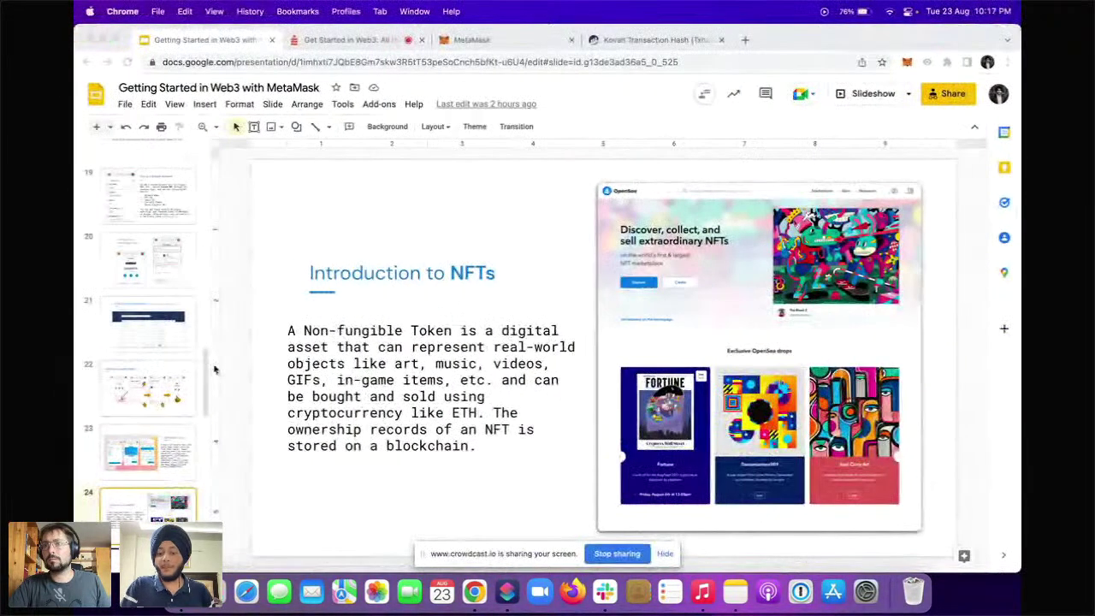
- Present the slides up to Introduction to ENS, then return to Chrome's ENS tab
key(super+Return)
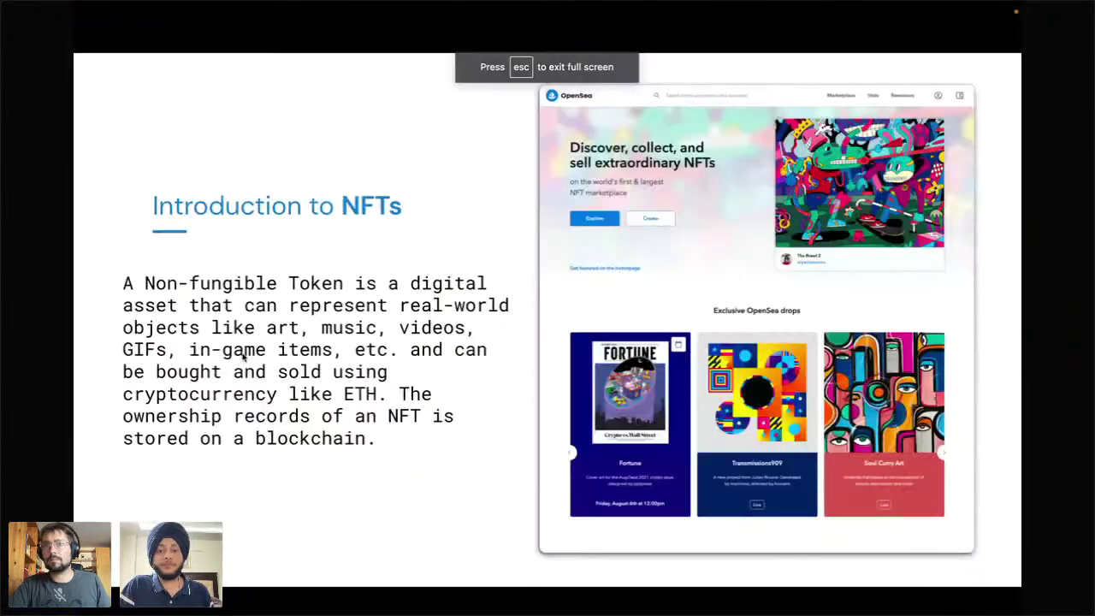
key(Right)
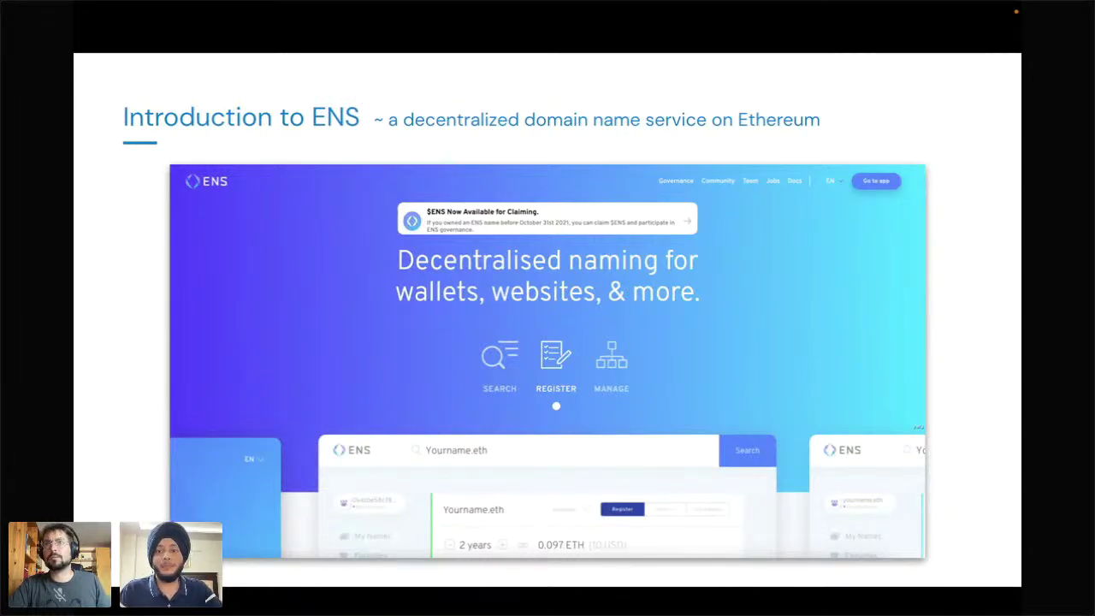
key(ctrl+Right)
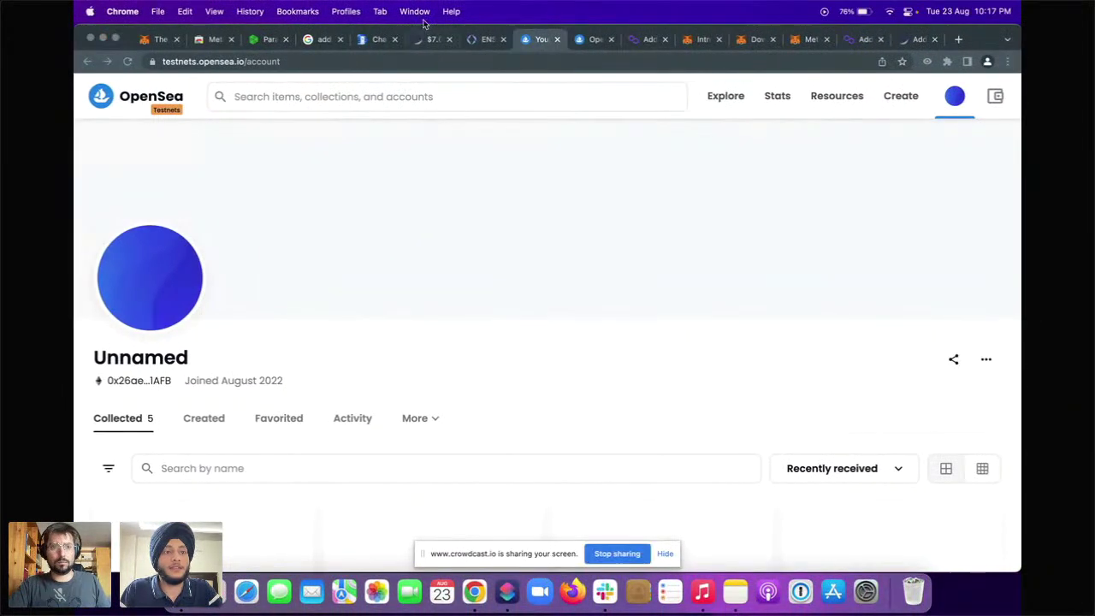
click(486, 39)
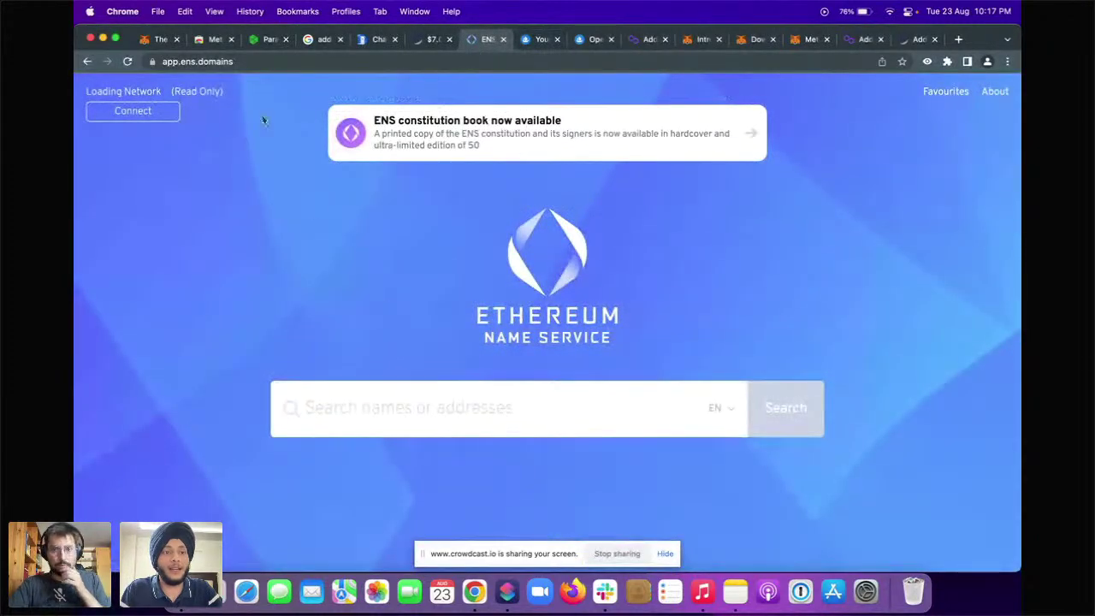
- Load ens.domains and cancel the MetaMask connection request, leaving the app read-only
click(252, 63)
text(ens.domains)
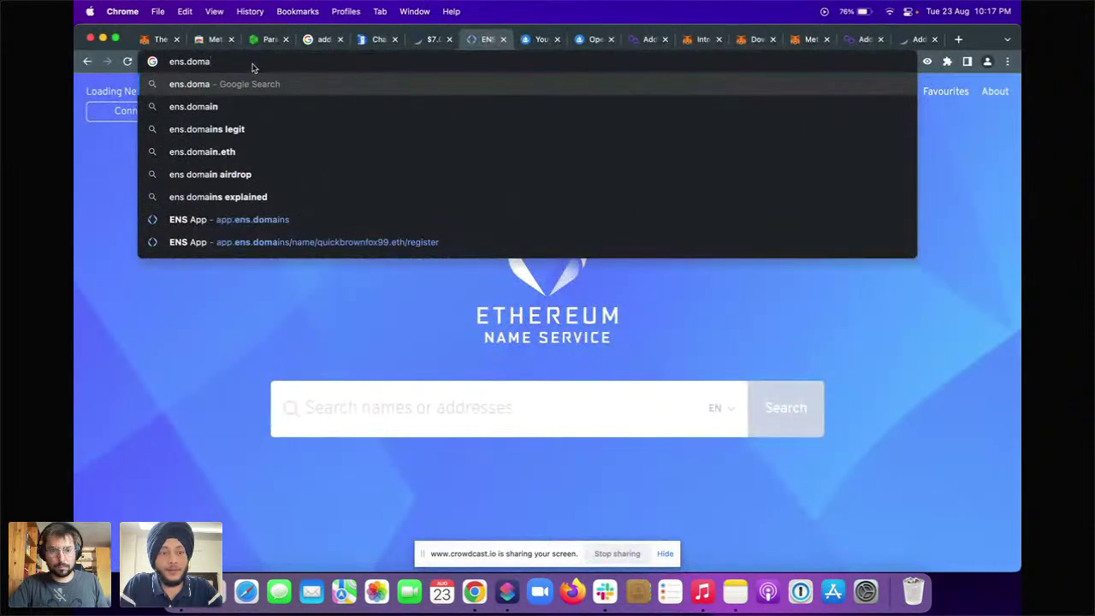
key(Return)
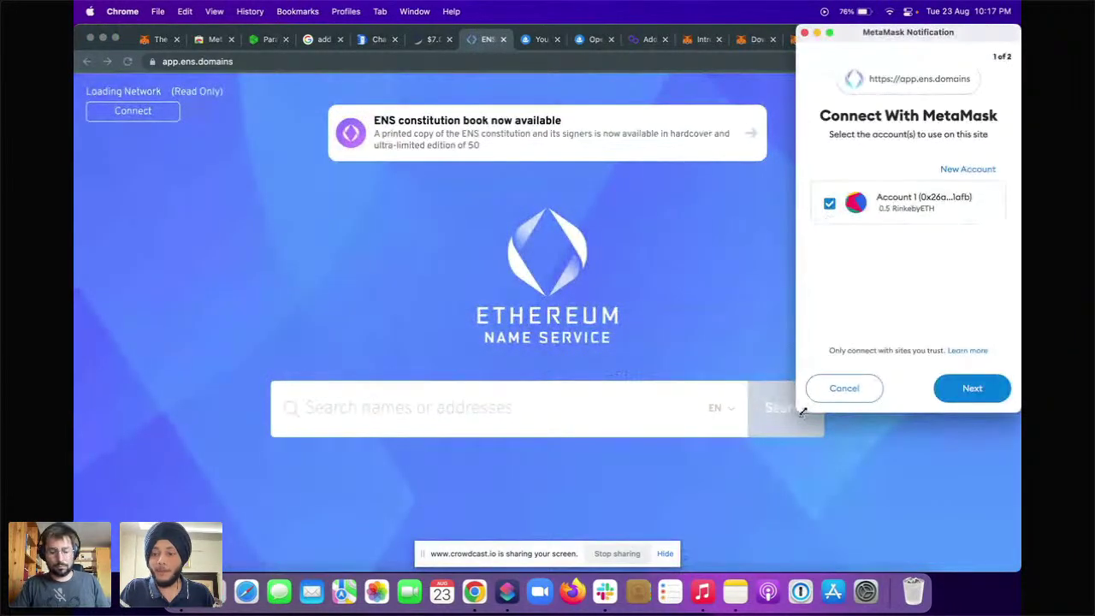
drag(799, 412, 778, 440)
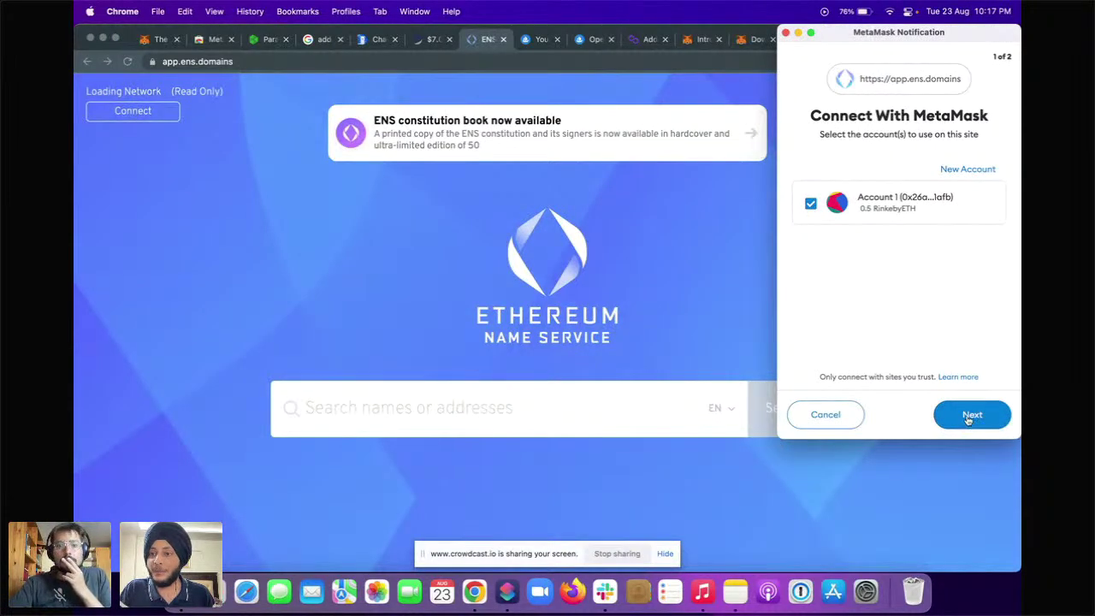
click(826, 415)
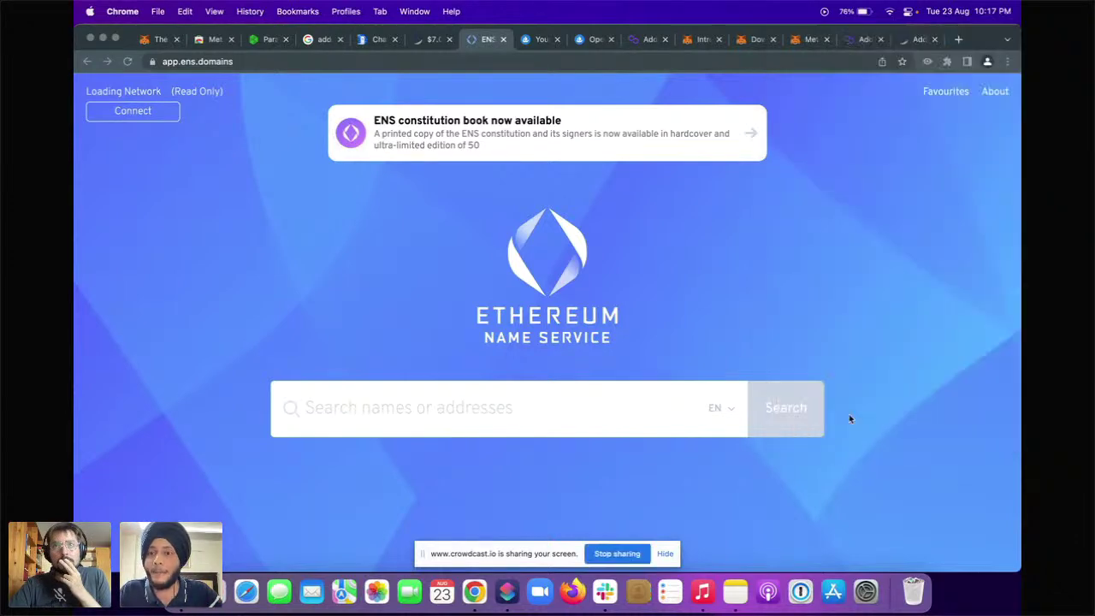
- Switch MetaMask to Ethereum Mainnet from its tab, then return to the ENS tab
click(796, 40)
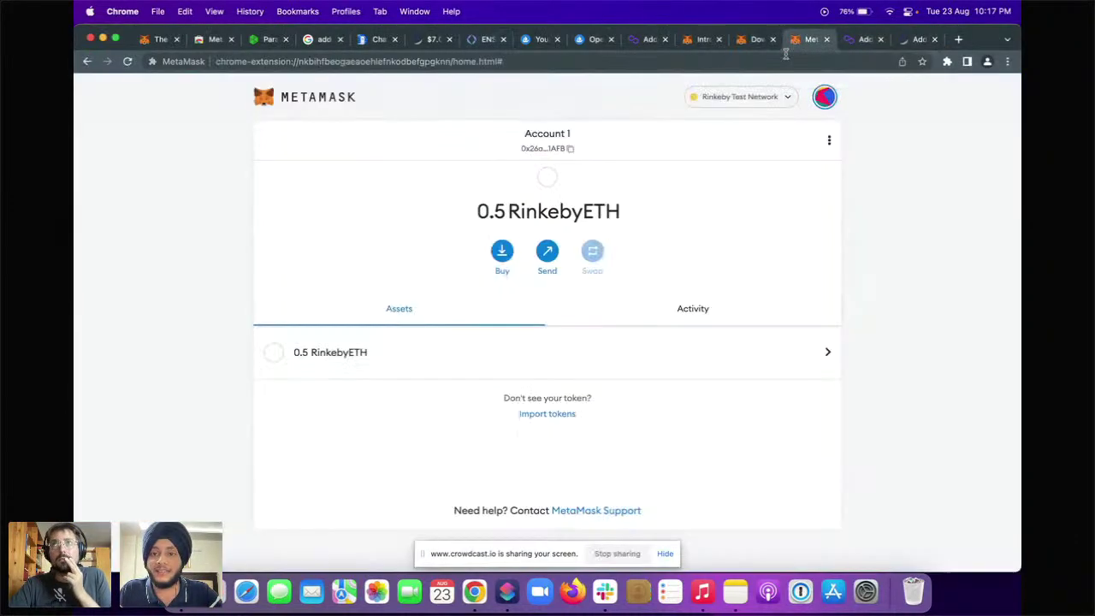
click(725, 98)
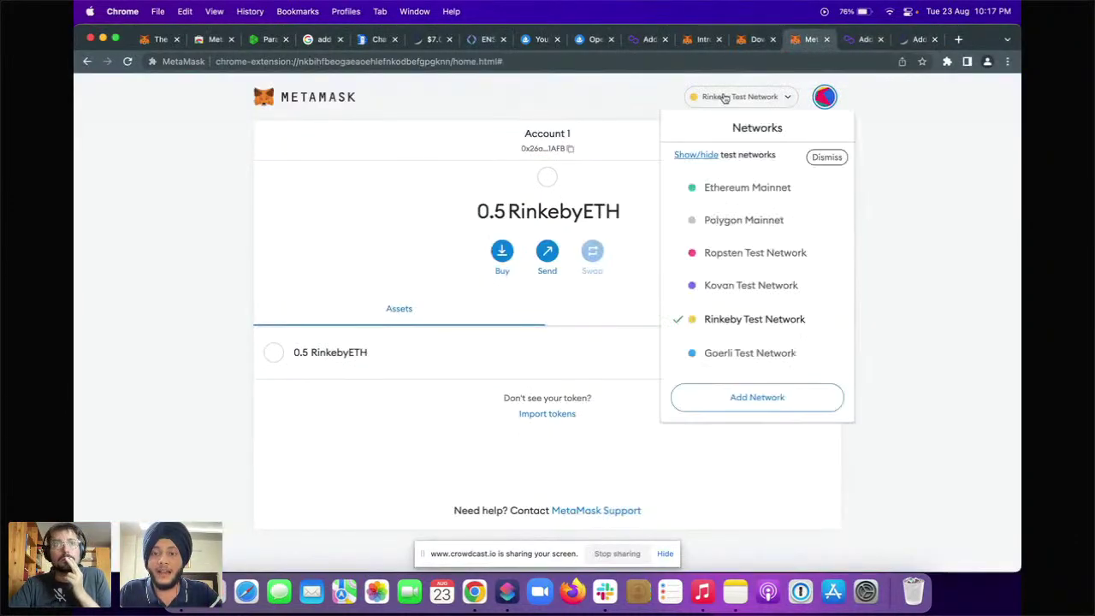
click(700, 198)
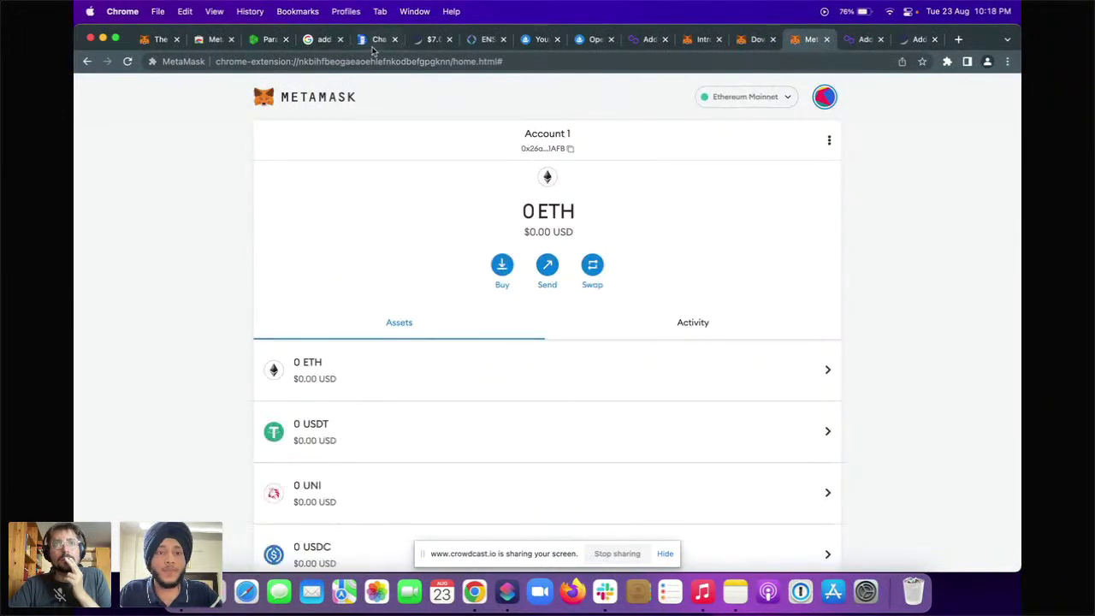
click(479, 39)
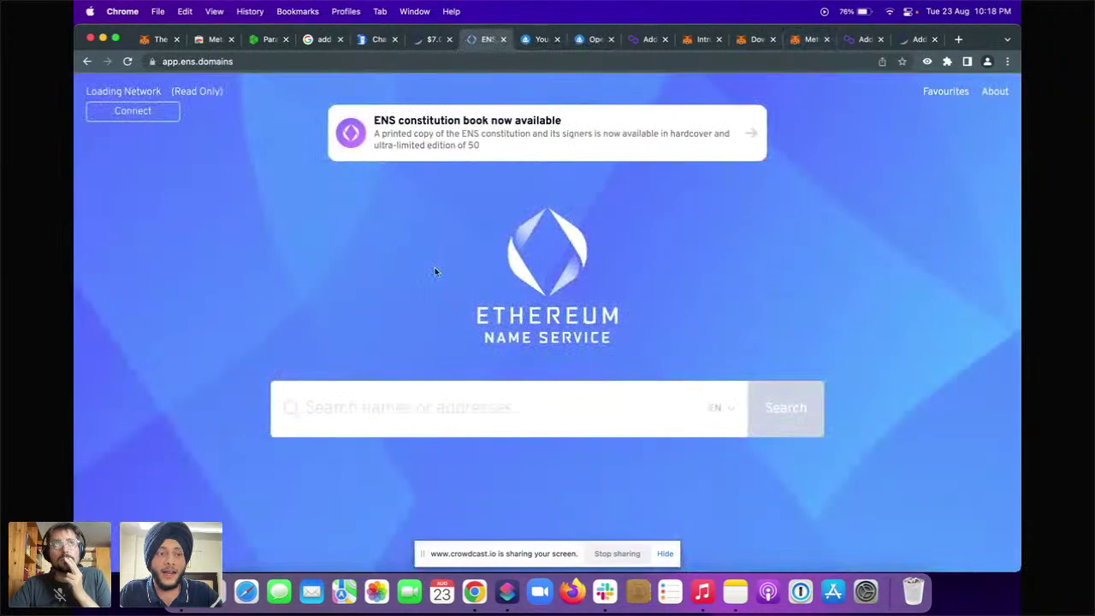
- Connect MetaMask's Account 1 to the ENS App
click(135, 113)
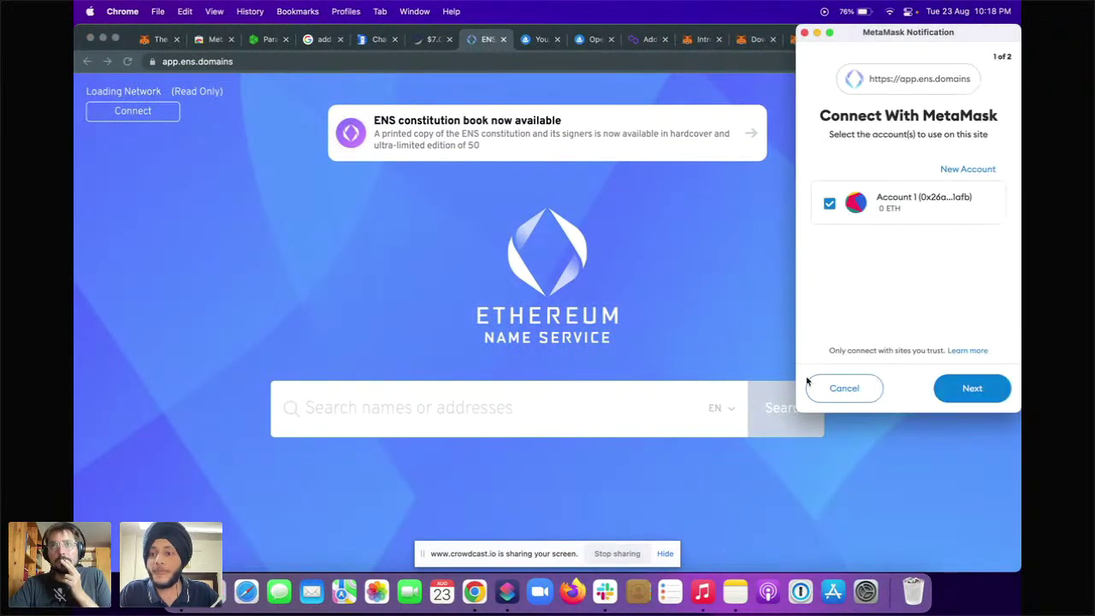
click(959, 391)
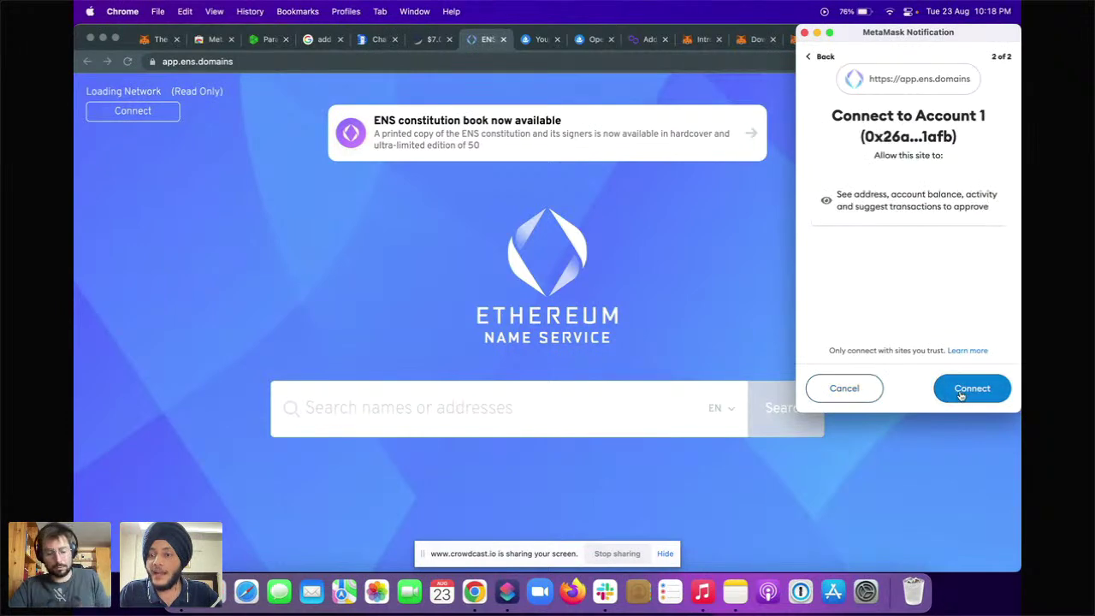
click(959, 392)
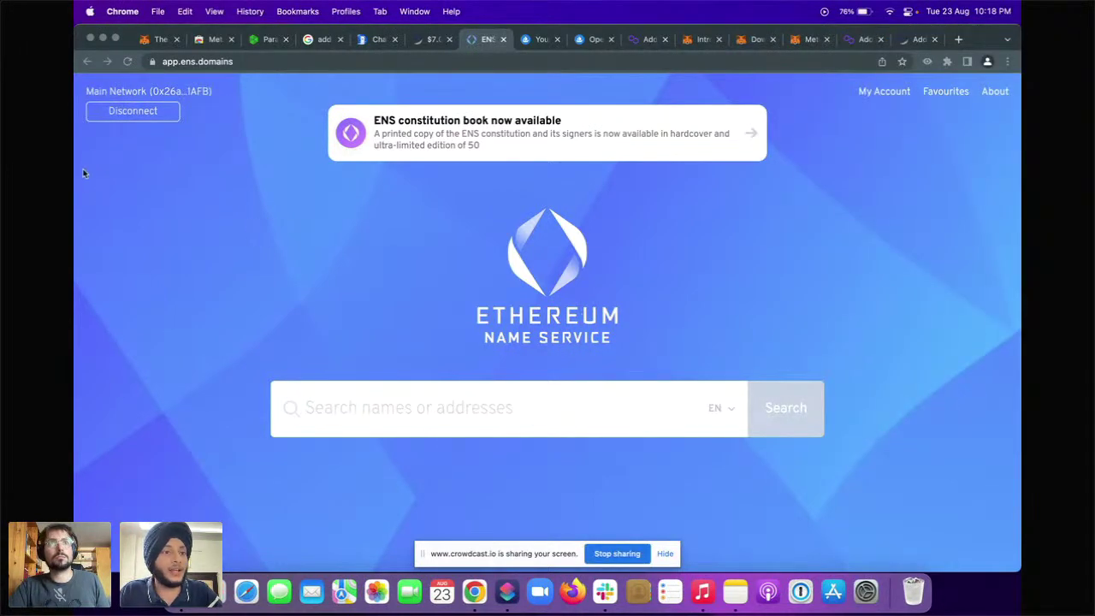
click(175, 93)
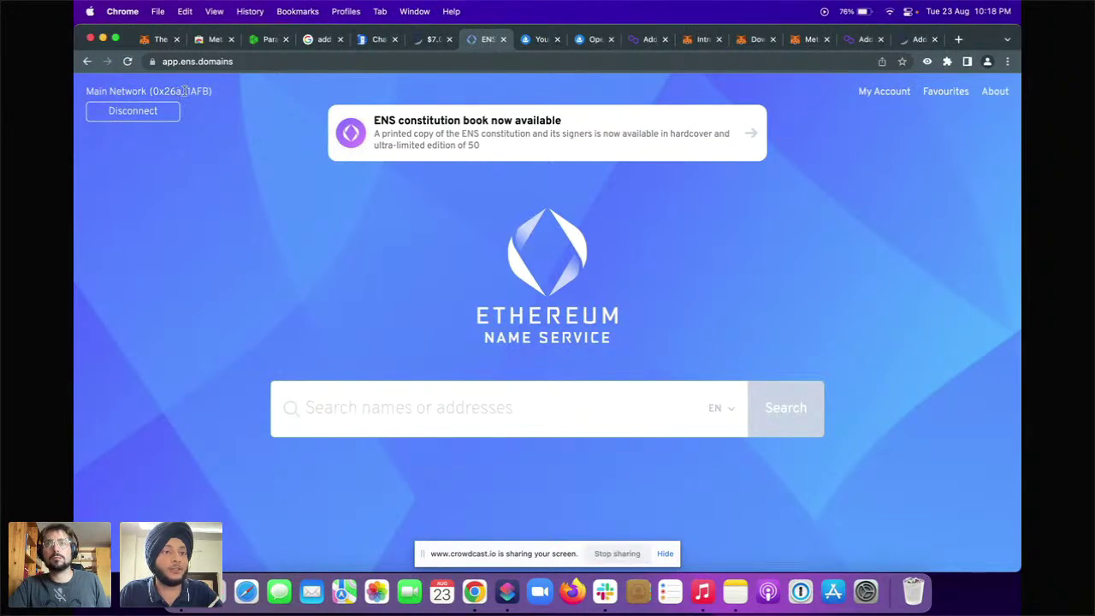
- Search for quickbrownfox2022 and open the quickbrownfox2022.eth registration page
click(369, 410)
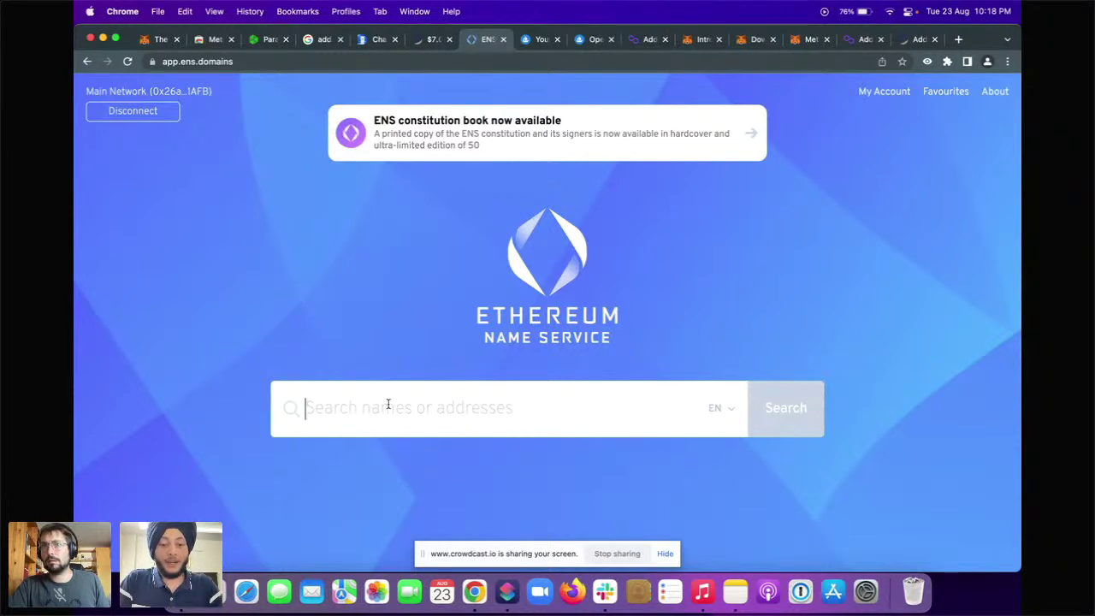
text(quickbro)
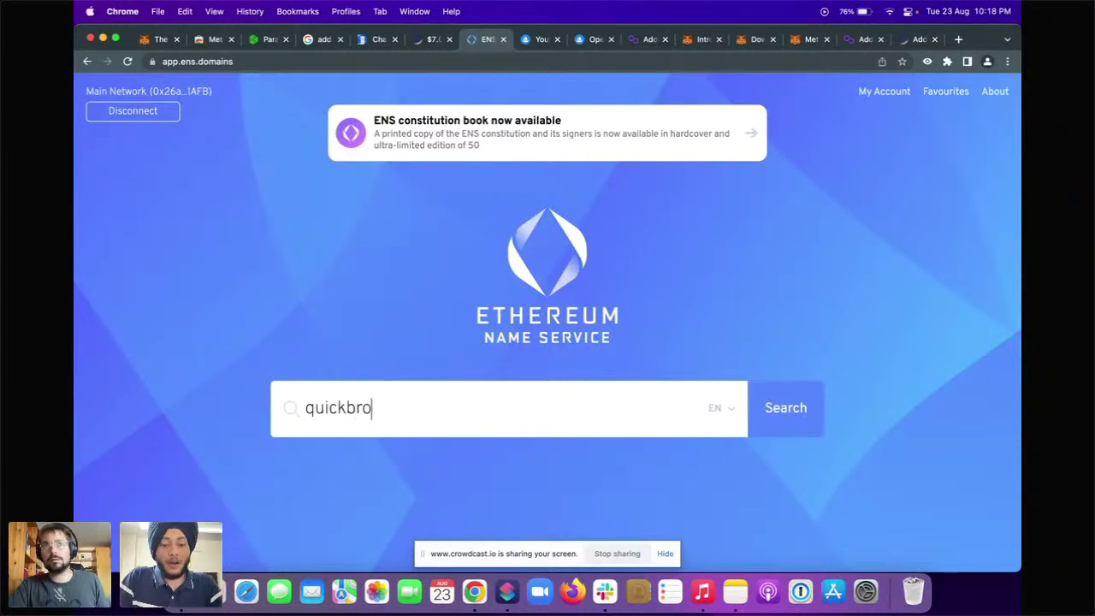
text(wnfox)
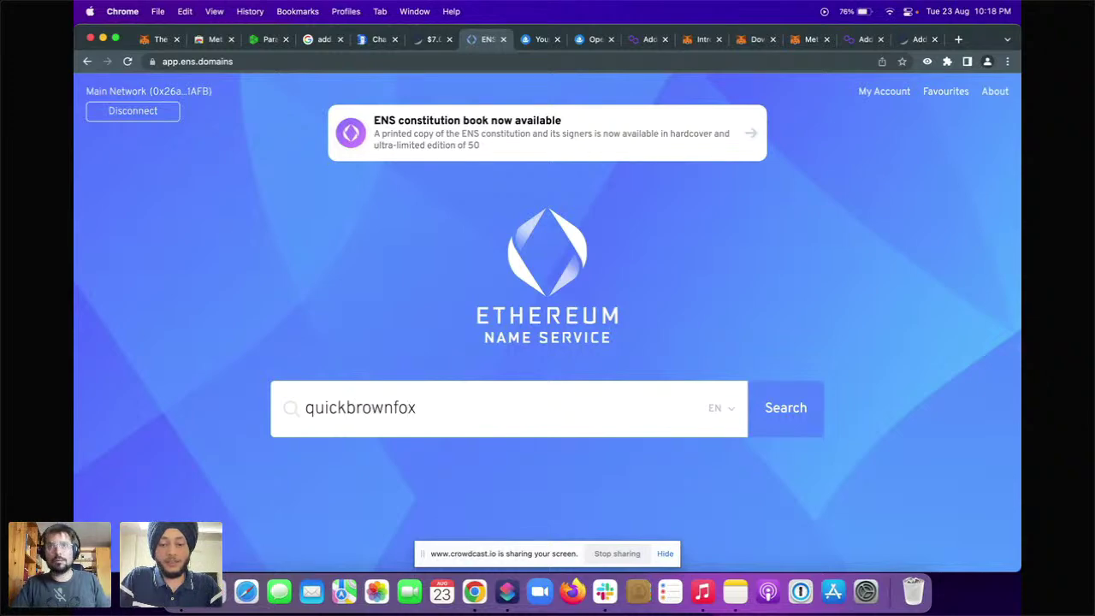
text(2022)
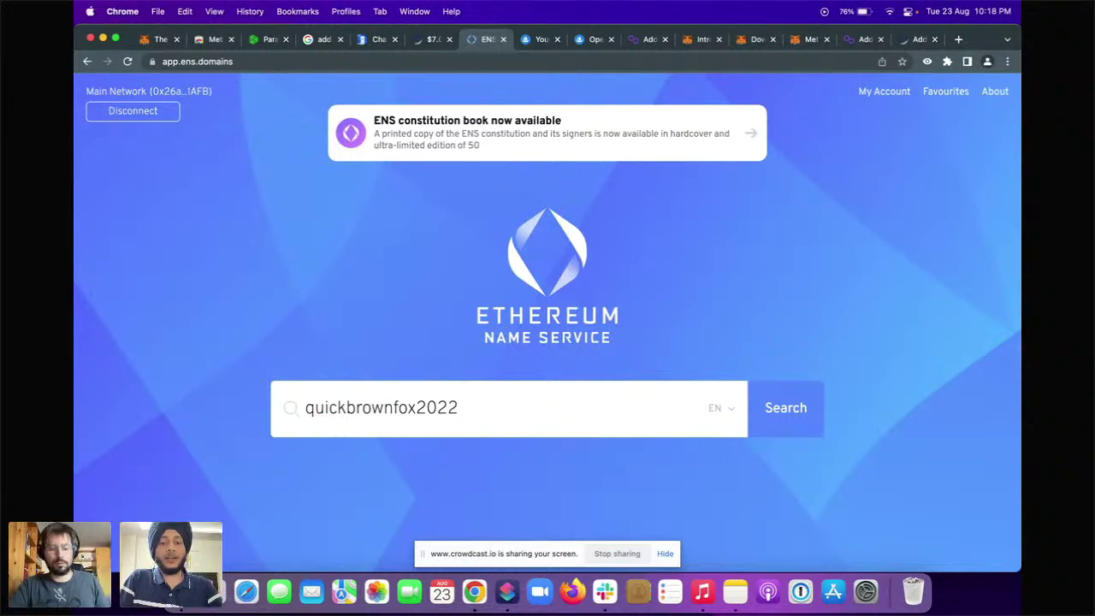
key(Return)
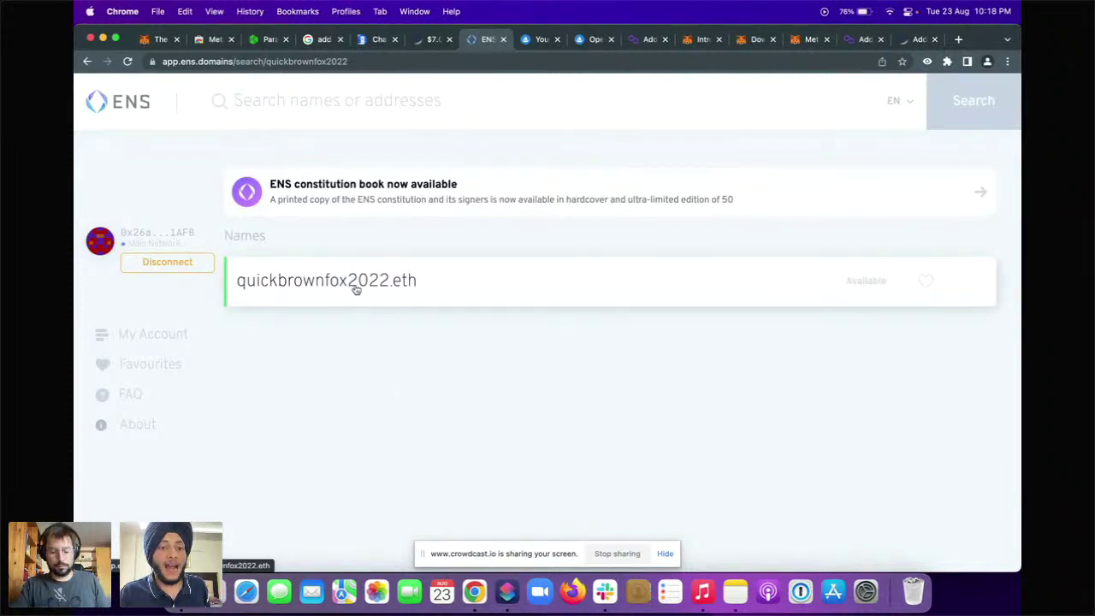
click(439, 282)
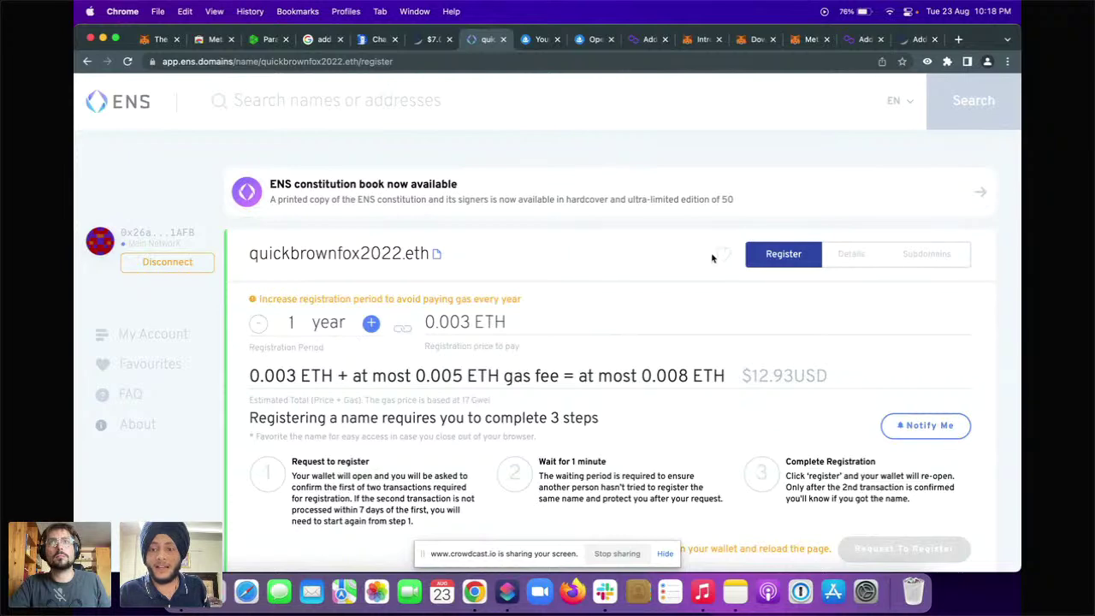
- Set quickbrownfox2022.eth's registration to 5 years (0.015 ETH), then advance the slides to Introduction to Hardware Wallets
scroll(748, 266, down, 1)
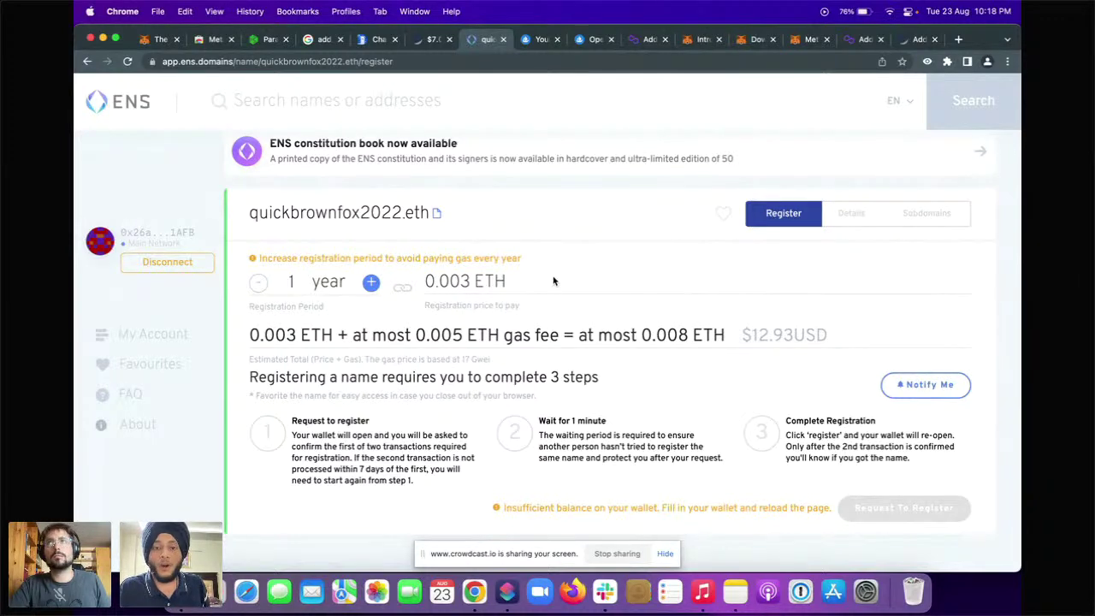
click(371, 282)
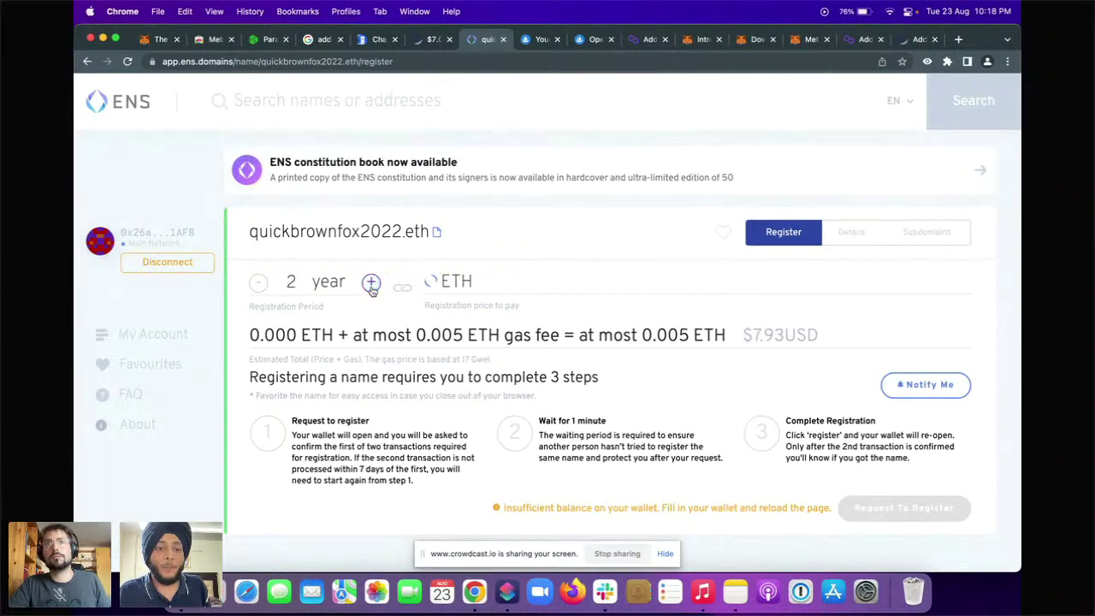
click(371, 287)
click(372, 288)
click(371, 288)
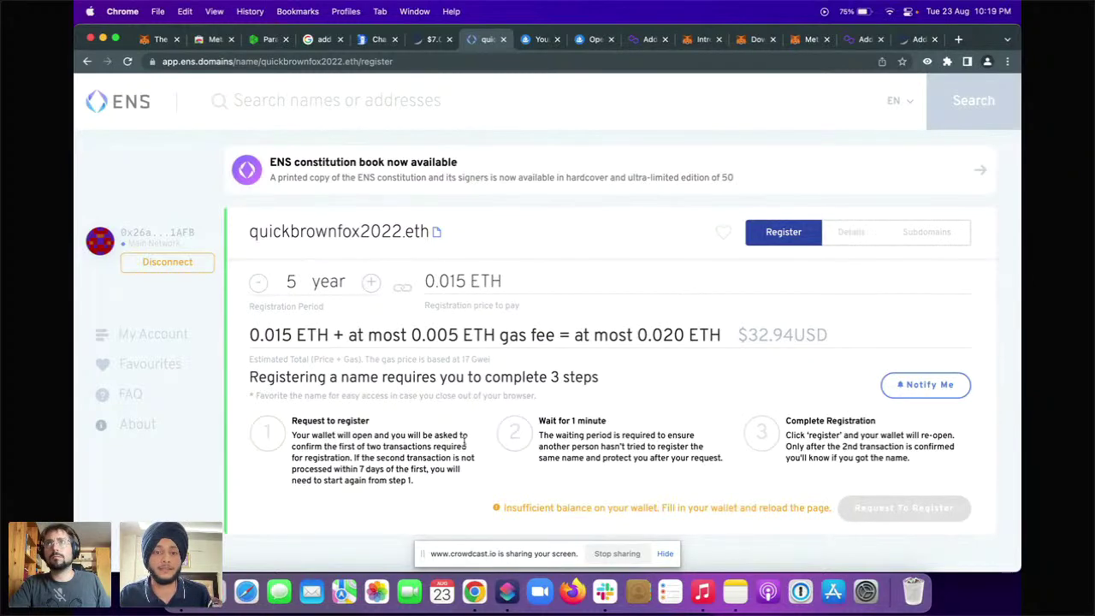
key(ctrl+Left)
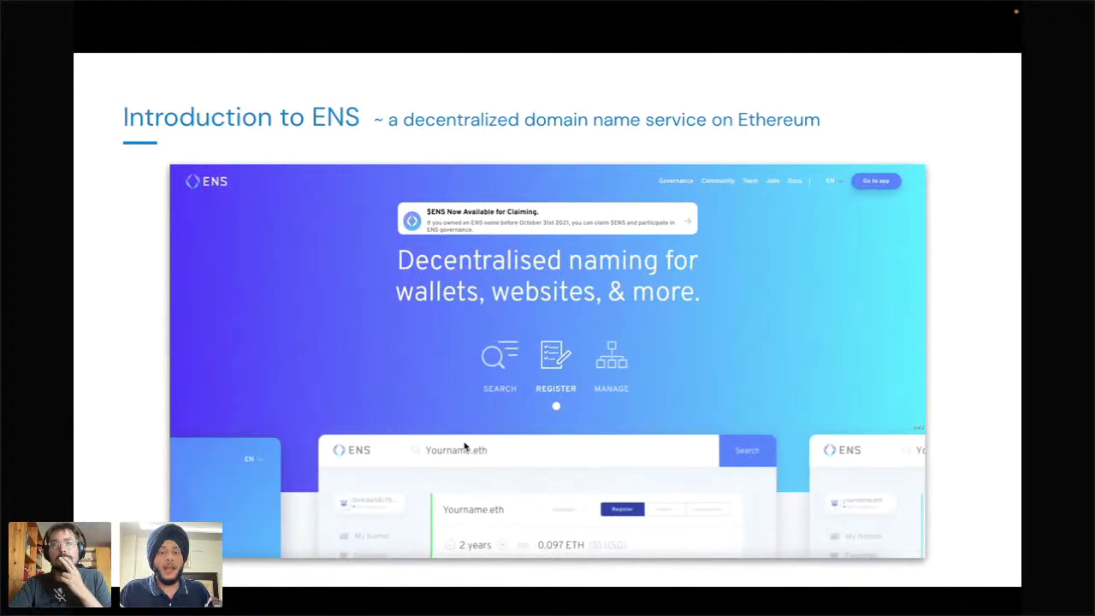
key(Right)
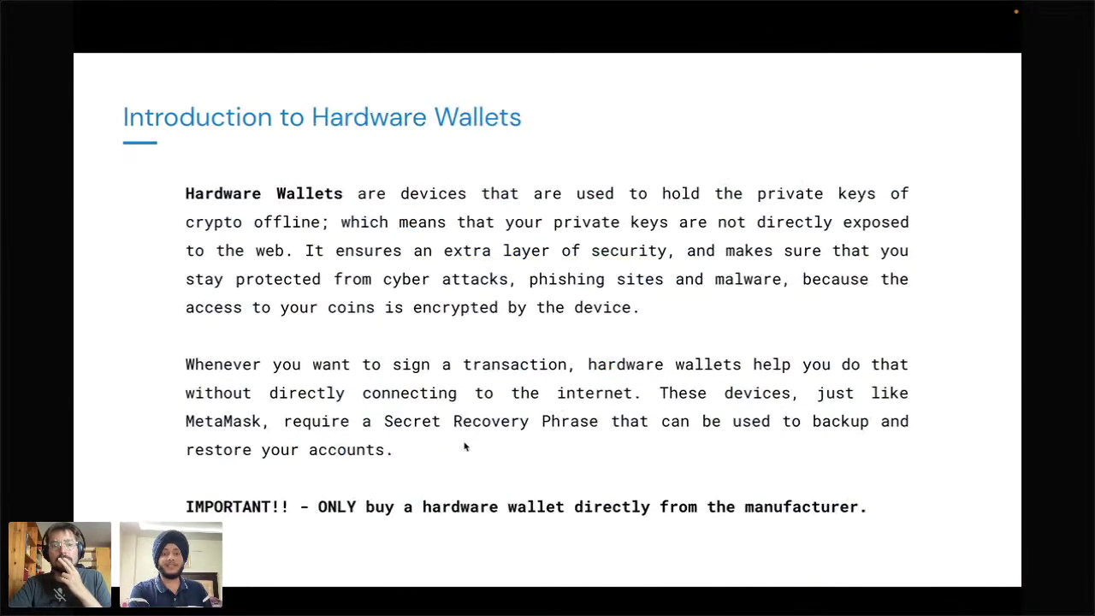